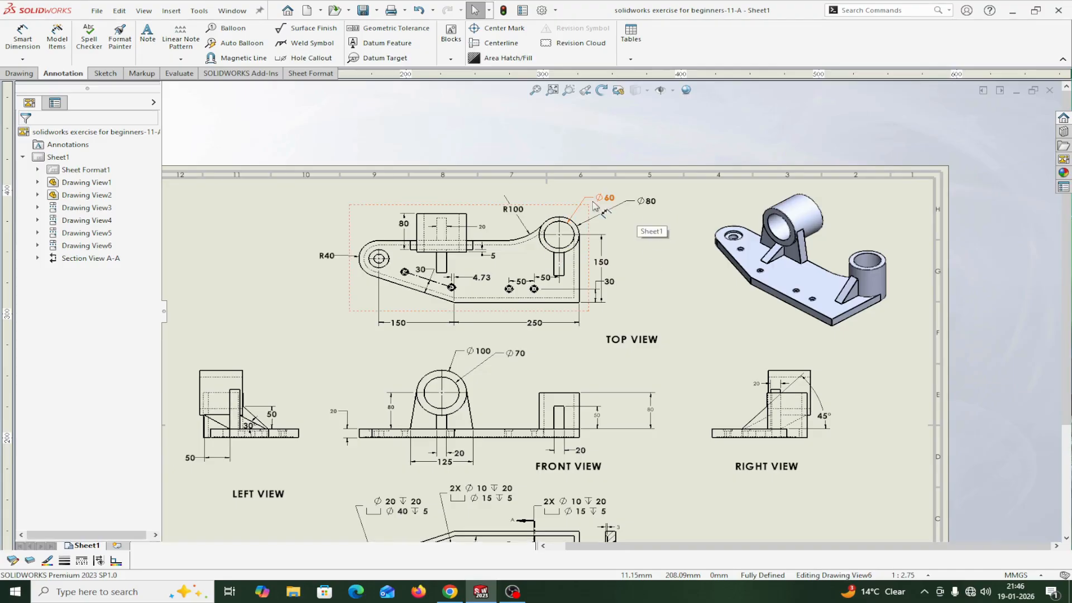
- Examine the bracket drawing's top, front, side, bottom and section views with their dimensions and hole callouts
{"action": "scroll", "coordinate": [494, 304], "scroll_direction": "down", "scroll_amount": 4}
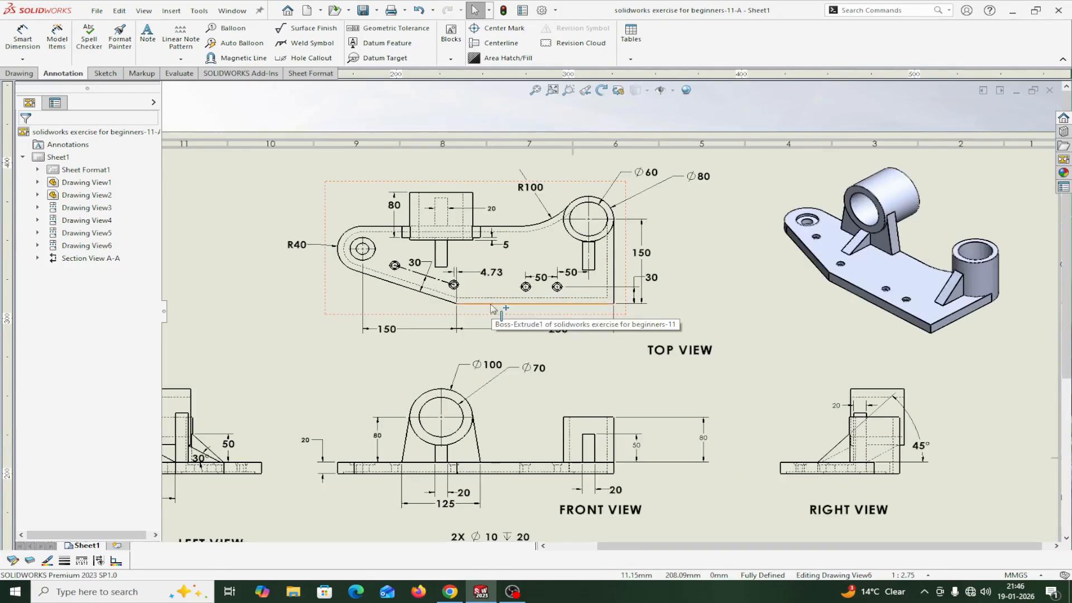
{"action": "scroll", "coordinate": [494, 305], "scroll_direction": "up", "scroll_amount": 5}
{"action": "scroll", "coordinate": [524, 307], "scroll_direction": "down", "scroll_amount": 3}
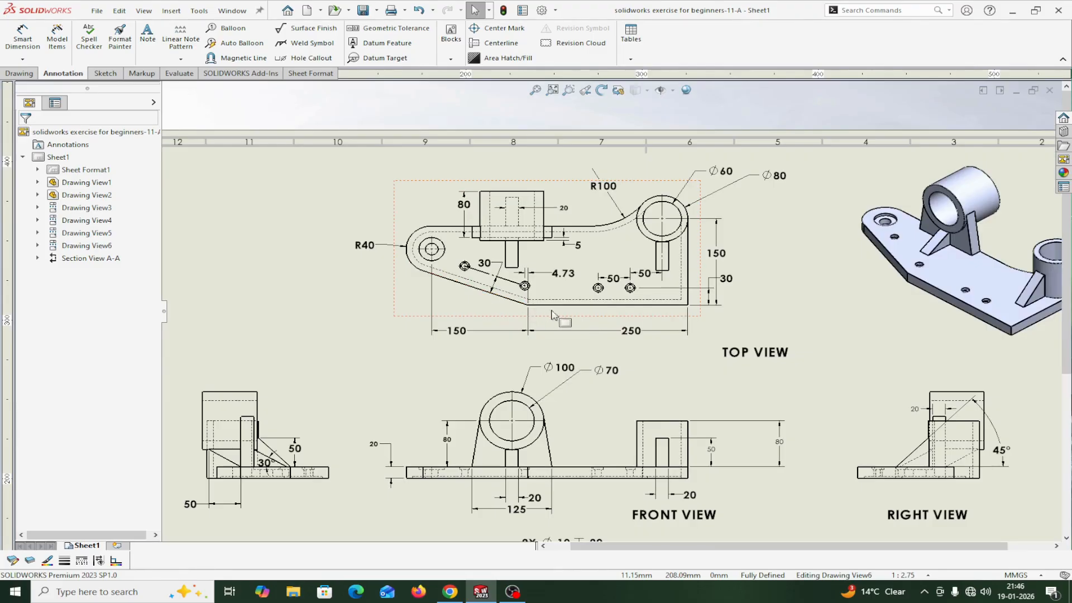
{"action": "scroll", "coordinate": [537, 391], "scroll_direction": "up", "scroll_amount": 3}
{"action": "scroll", "coordinate": [549, 469], "scroll_direction": "down", "scroll_amount": 1}
{"action": "scroll", "coordinate": [549, 469], "scroll_direction": "down", "scroll_amount": 2}
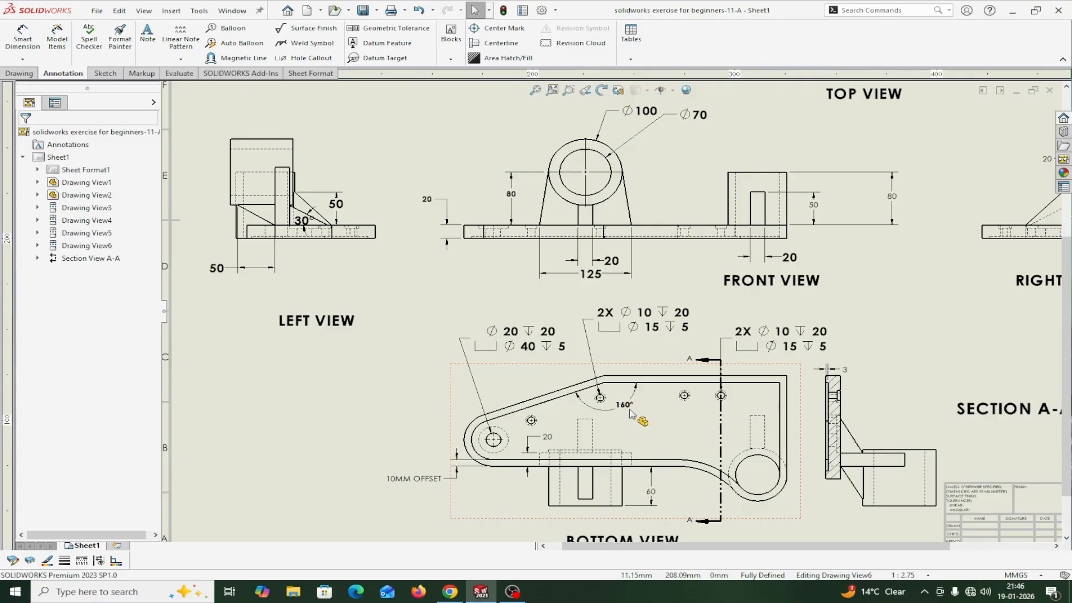
{"action": "scroll", "coordinate": [614, 341], "scroll_direction": "up", "scroll_amount": 3}
{"action": "scroll", "coordinate": [655, 251], "scroll_direction": "down", "scroll_amount": 1}
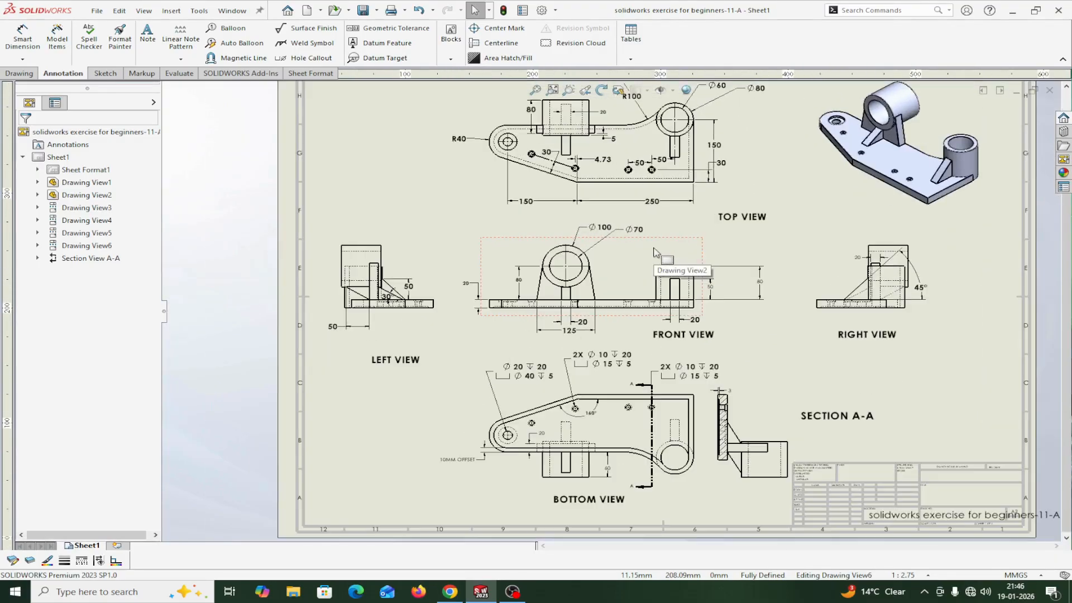
- Create a new part document, set its scene background to plain white and check the document's unit system
{"action": "left_click", "coordinate": [91, 12]}
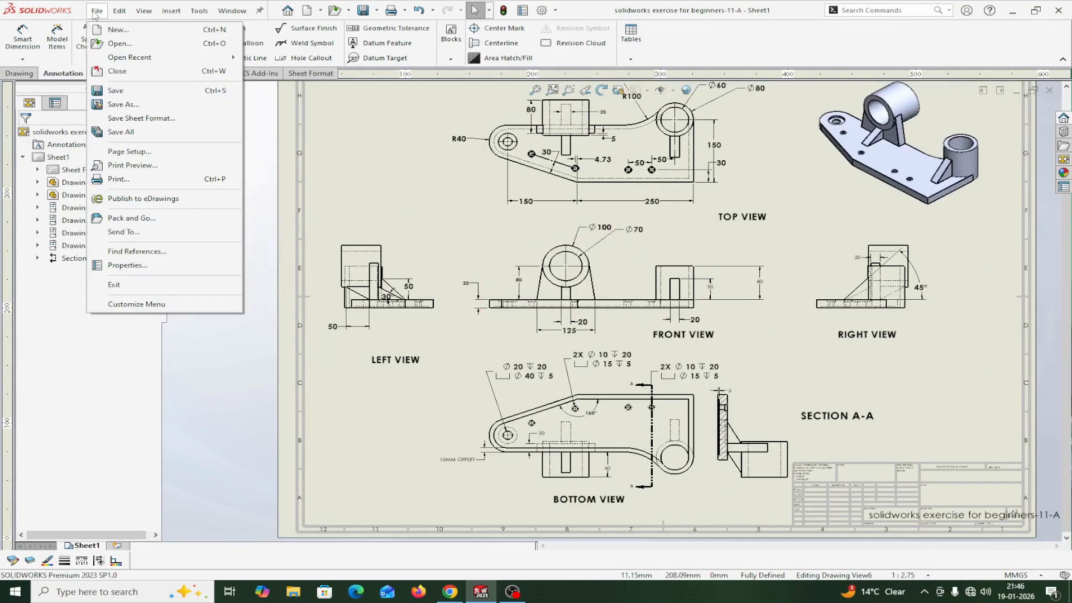
{"action": "left_click", "coordinate": [114, 32]}
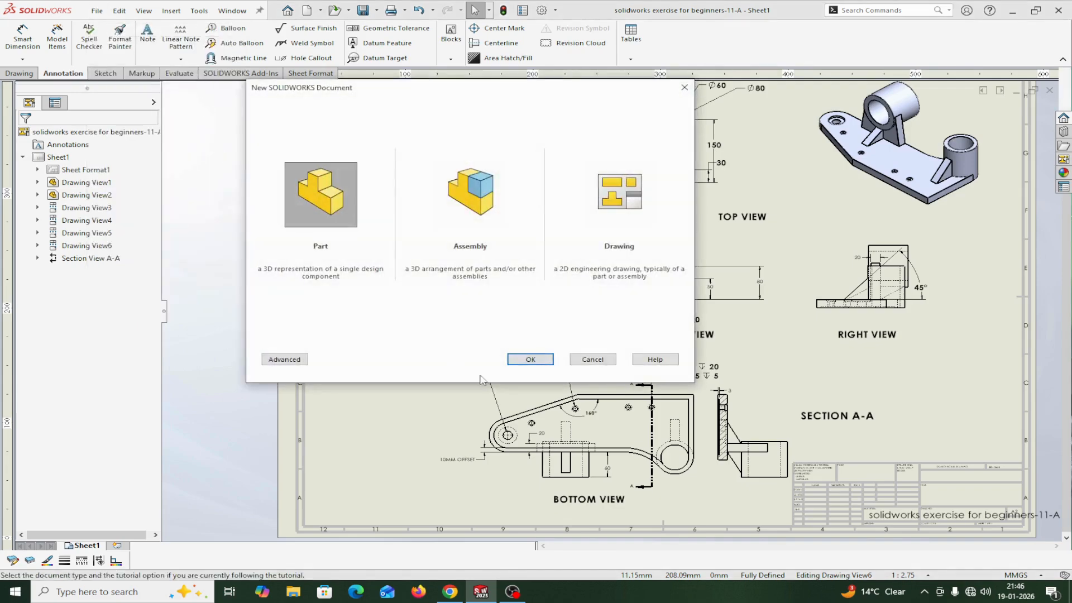
{"action": "left_click", "coordinate": [531, 360]}
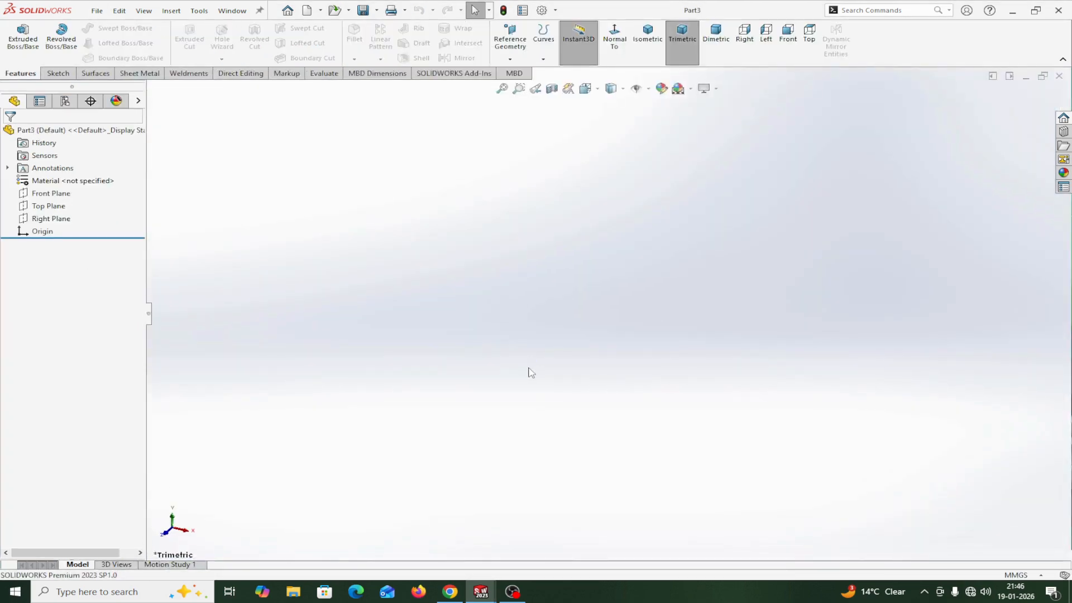
{"action": "left_click", "coordinate": [679, 88]}
{"action": "left_click", "coordinate": [705, 116]}
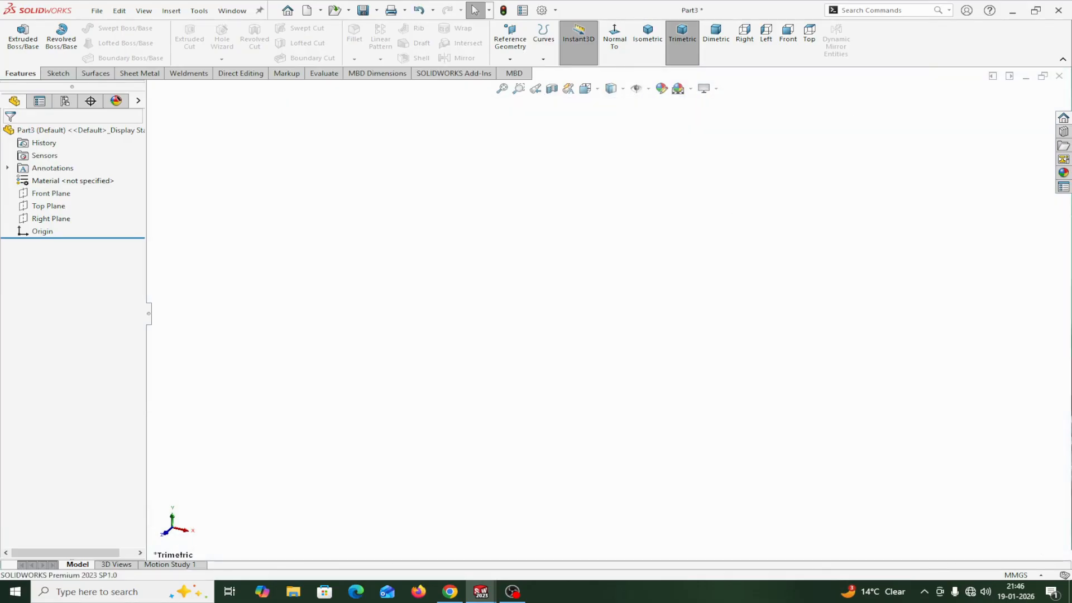
{"action": "left_click", "coordinate": [1041, 577]}
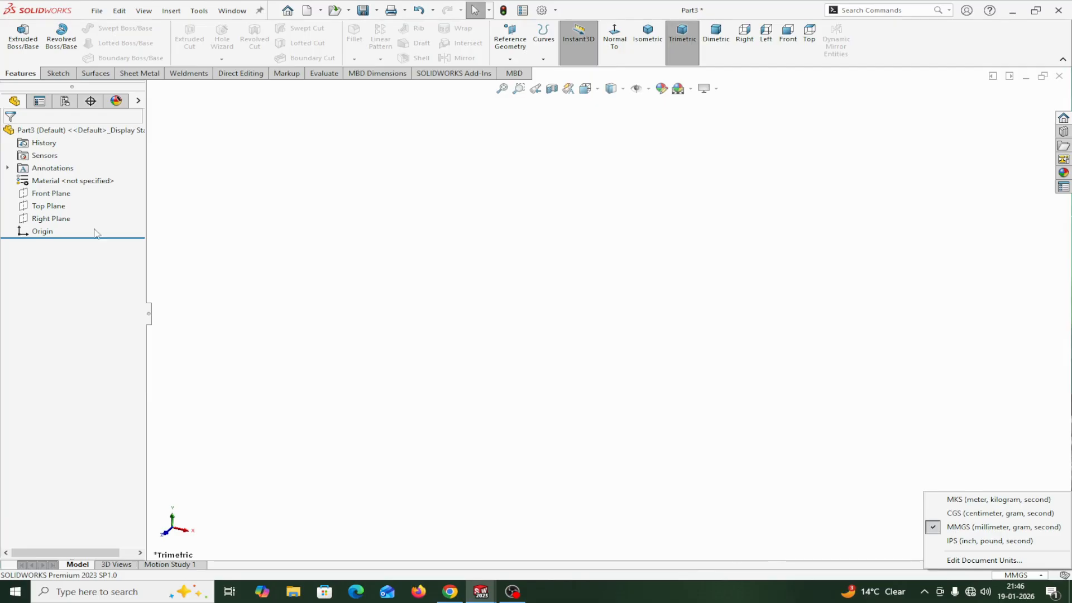
- Start a sketch on the Top Plane and draw two concentric circles about 43 mm and 60 mm in diameter at the origin
{"action": "left_click", "coordinate": [54, 207]}
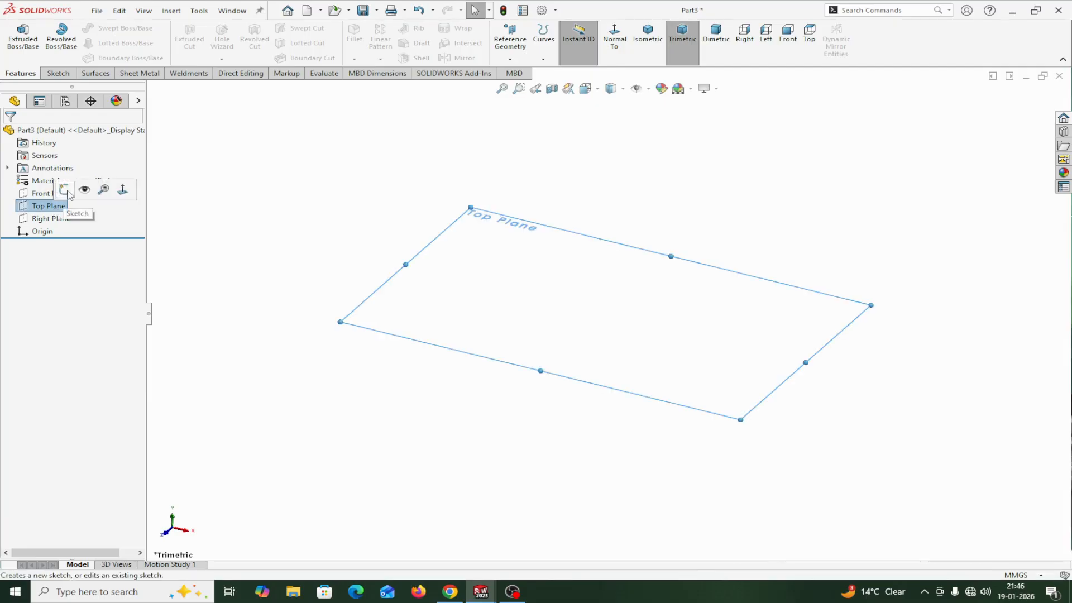
{"action": "left_click", "coordinate": [66, 190]}
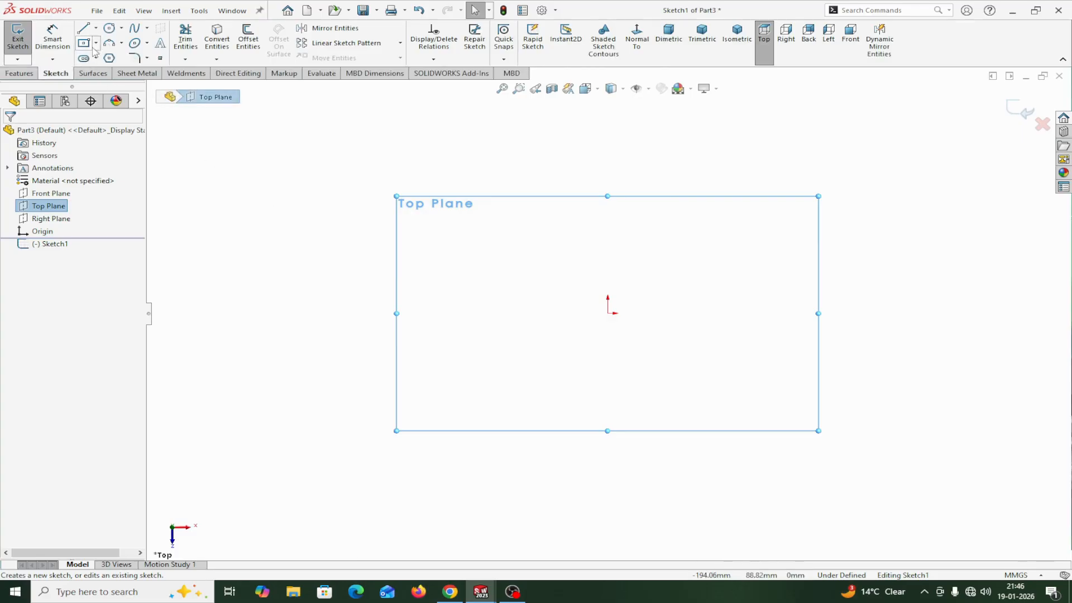
{"action": "left_click", "coordinate": [110, 28]}
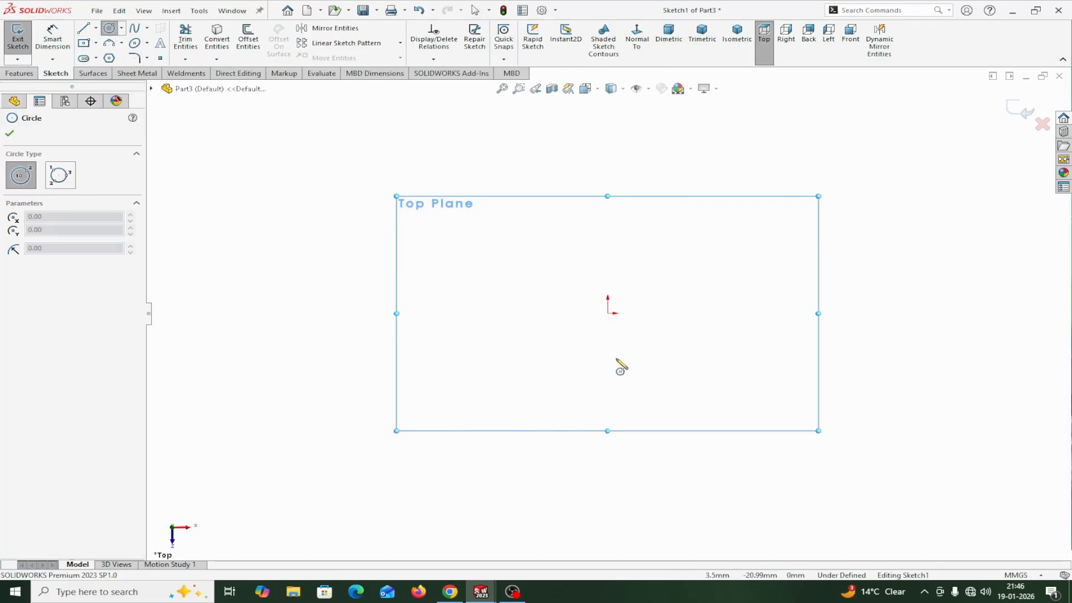
{"action": "left_click", "coordinate": [608, 313]}
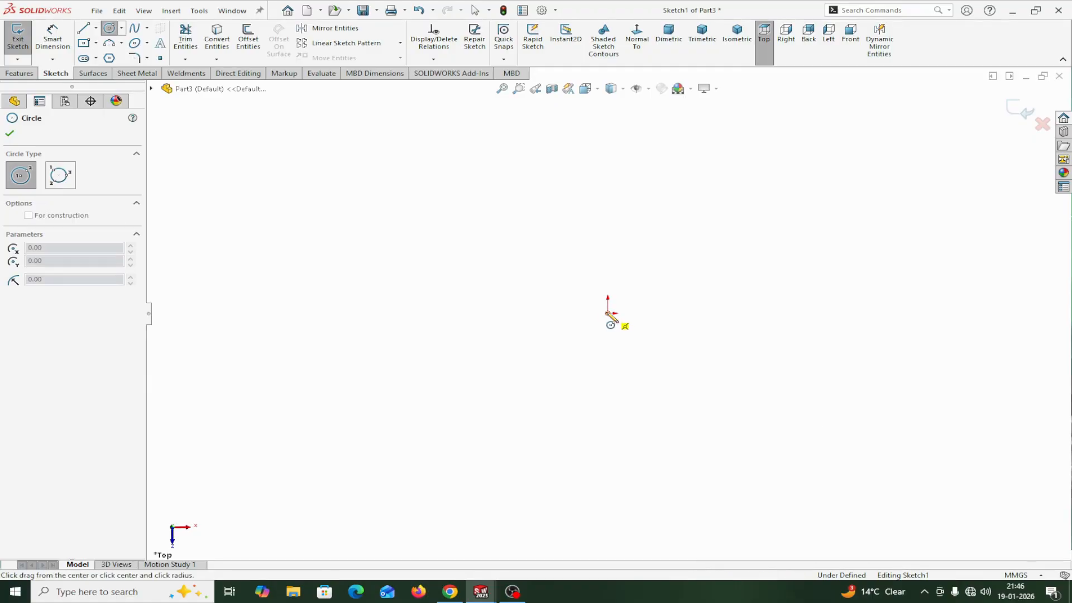
{"action": "left_click", "coordinate": [633, 274]}
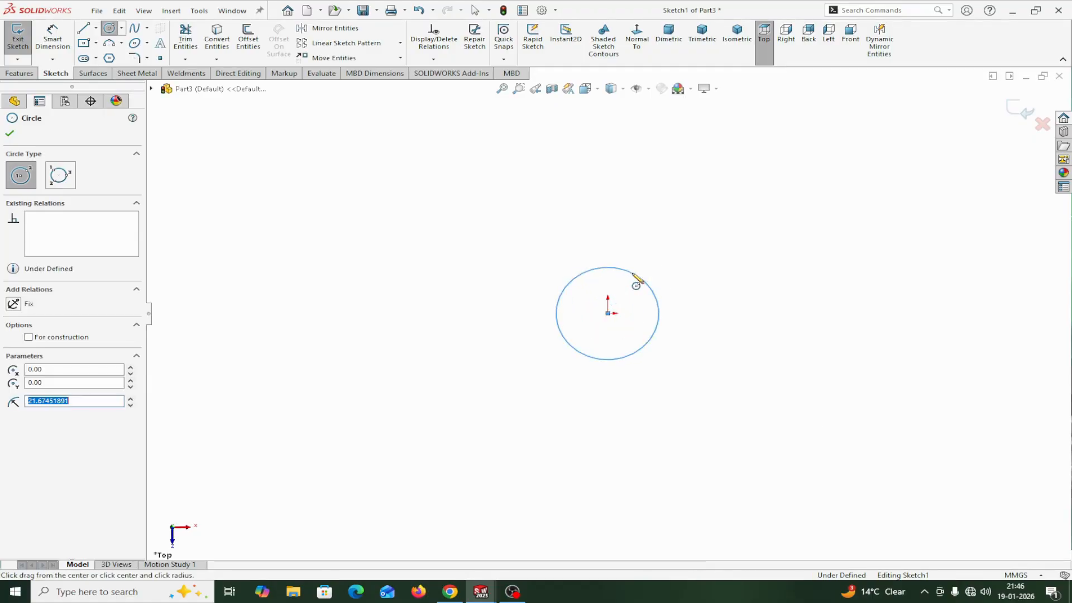
{"action": "left_click", "coordinate": [608, 313]}
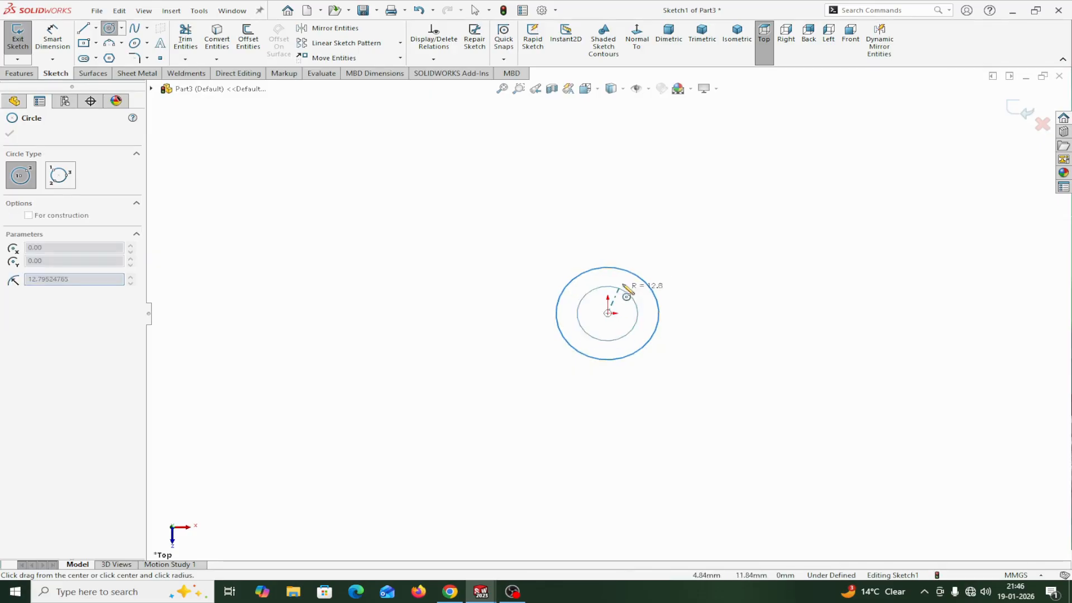
{"action": "left_click", "coordinate": [643, 259]}
{"action": "right_click", "coordinate": [643, 259]}
{"action": "left_click", "coordinate": [672, 266]}
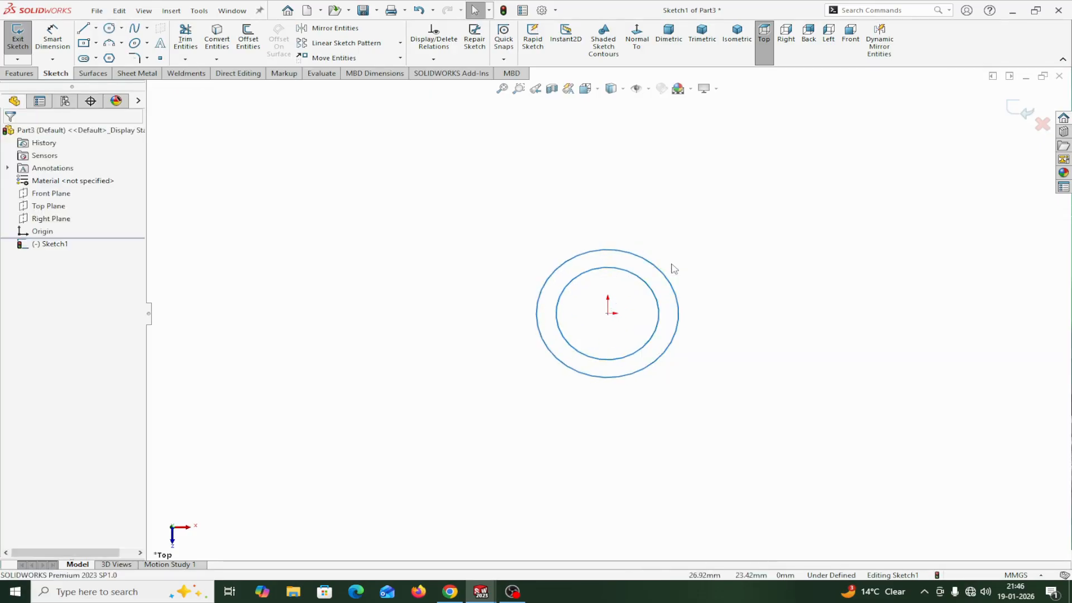
- Dimension the outer circle's diameter to 80 mm and the inner circle's diameter to 60 mm
{"action": "left_click", "coordinate": [53, 38]}
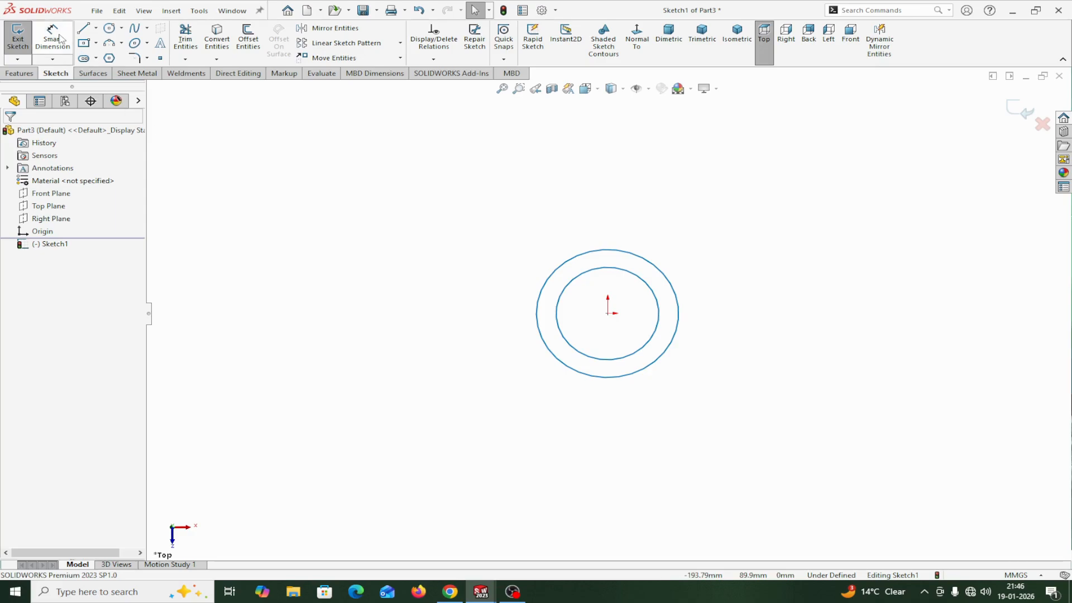
{"action": "left_click", "coordinate": [666, 278]}
{"action": "left_click", "coordinate": [782, 249]}
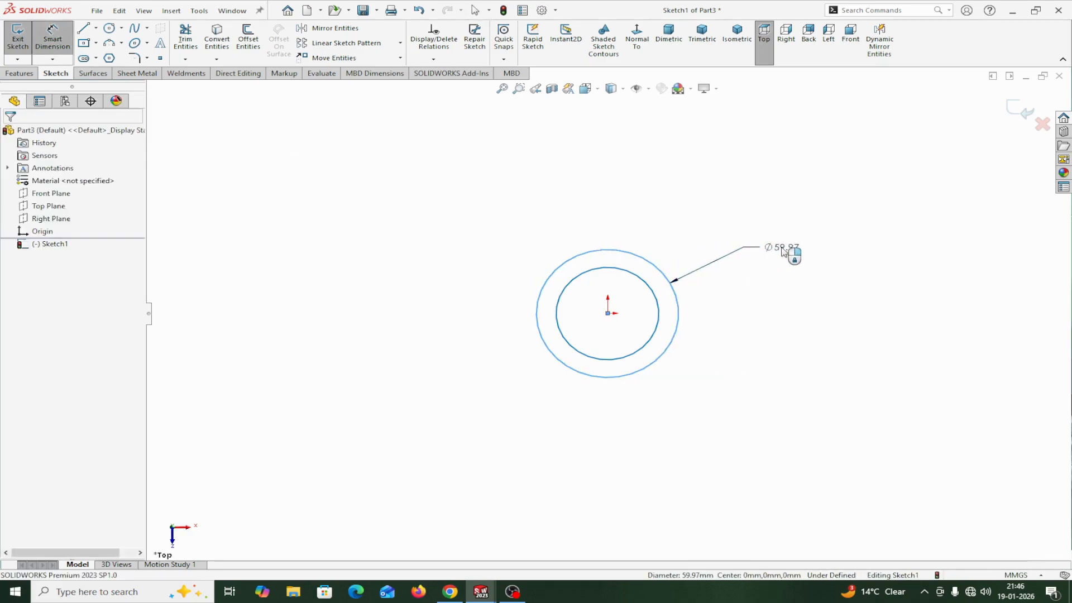
{"action": "type", "text": "80"}
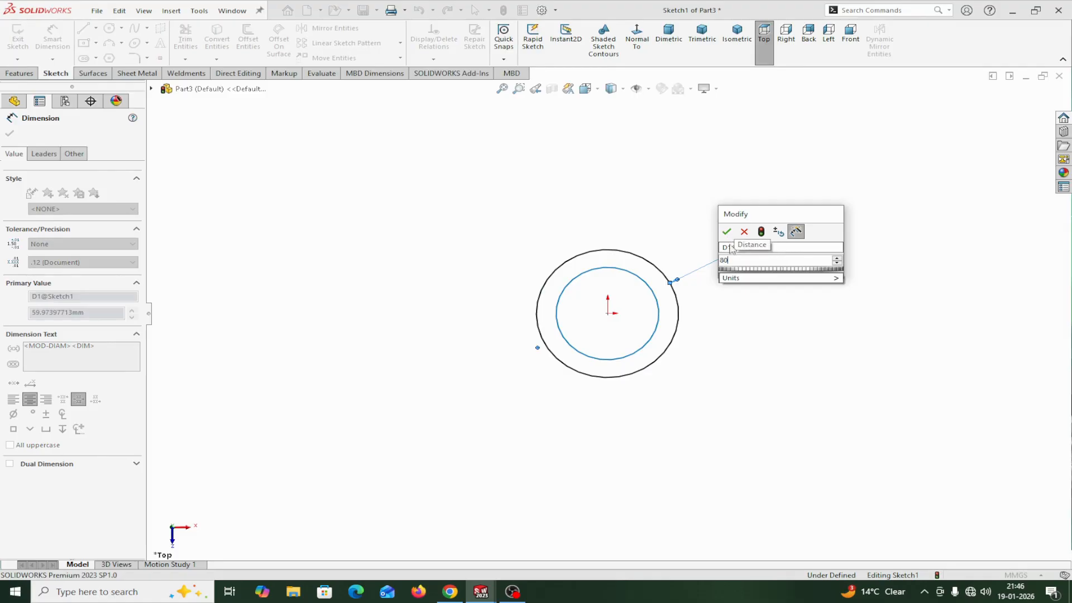
{"action": "left_click", "coordinate": [727, 232]}
{"action": "left_click", "coordinate": [659, 321]}
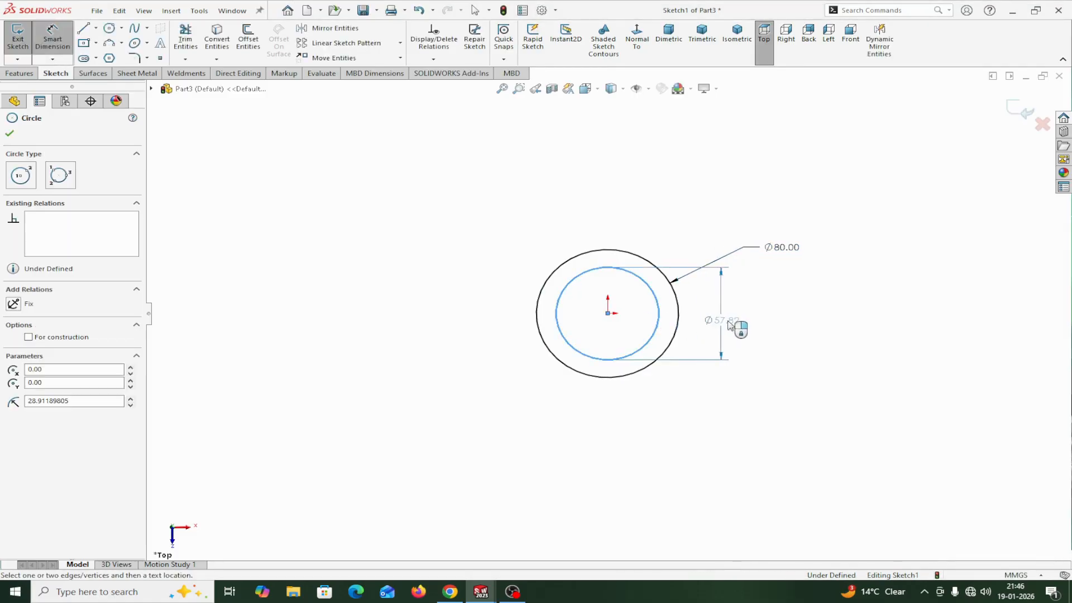
{"action": "left_click", "coordinate": [814, 387]}
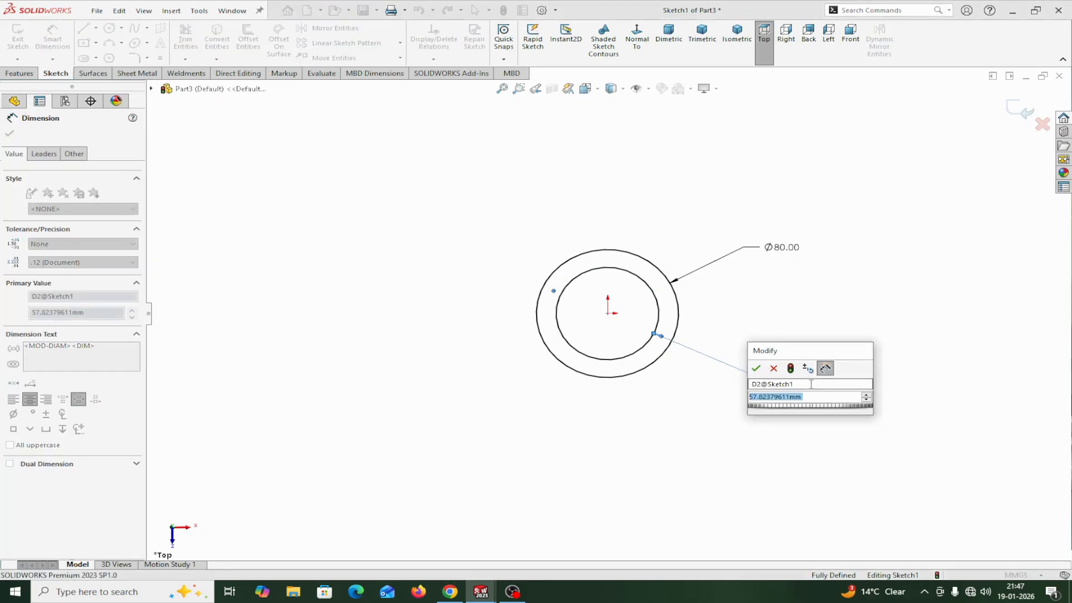
{"action": "type", "text": "60"}
{"action": "left_click", "coordinate": [757, 369]}
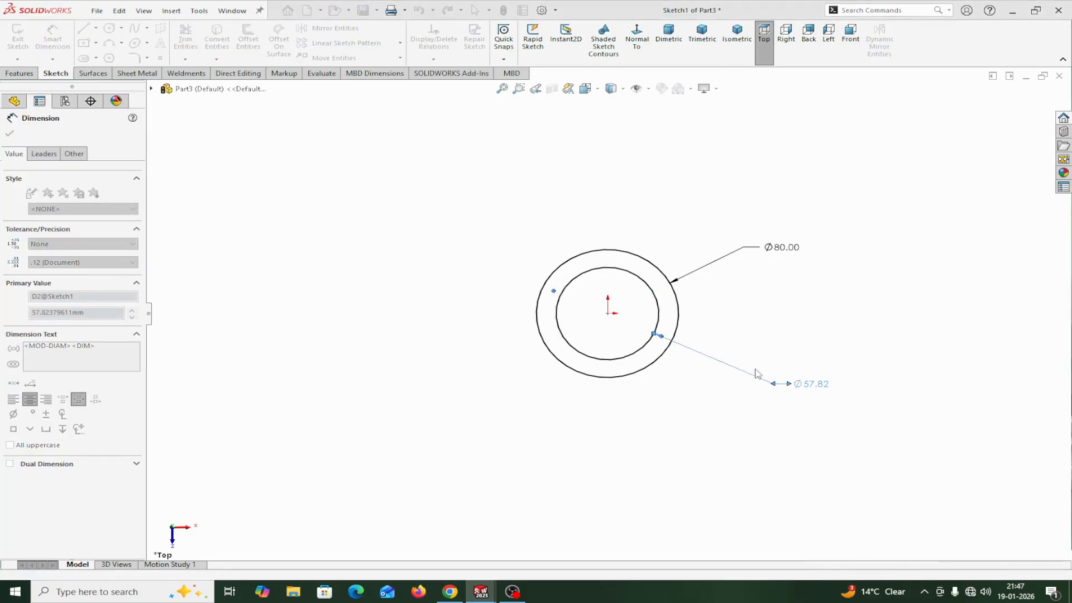
{"action": "left_click", "coordinate": [10, 133]}
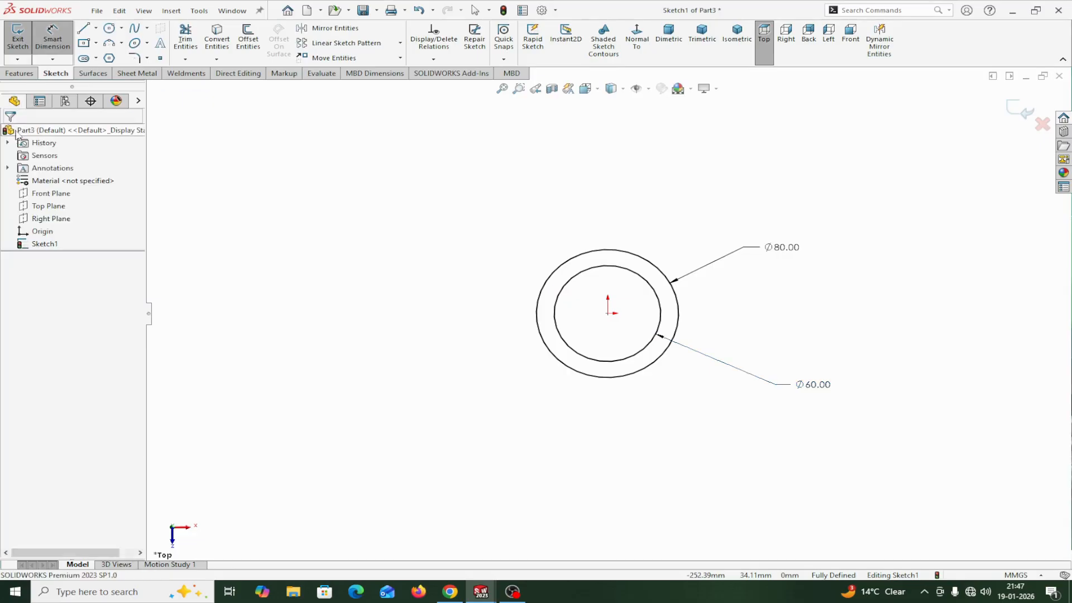
- Sketch connected lines from the outer circle's right quadrant: vertically down, horizontally left, and sloping up to the left
{"action": "left_click", "coordinate": [91, 28]}
{"action": "scroll", "coordinate": [447, 374], "scroll_direction": "down", "scroll_amount": 2}
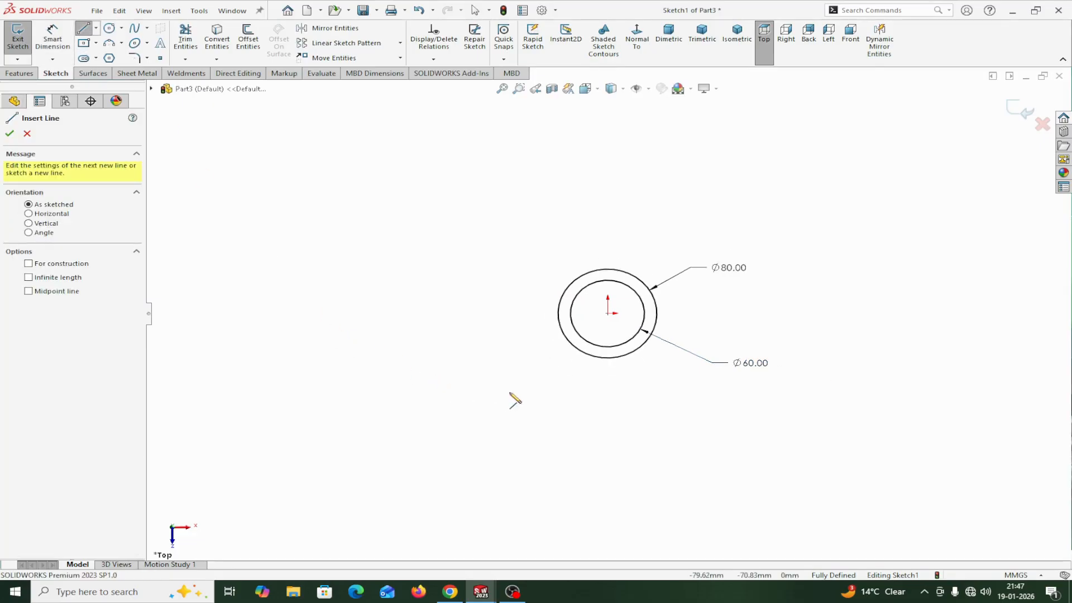
{"action": "scroll", "coordinate": [586, 357], "scroll_direction": "up", "scroll_amount": 2}
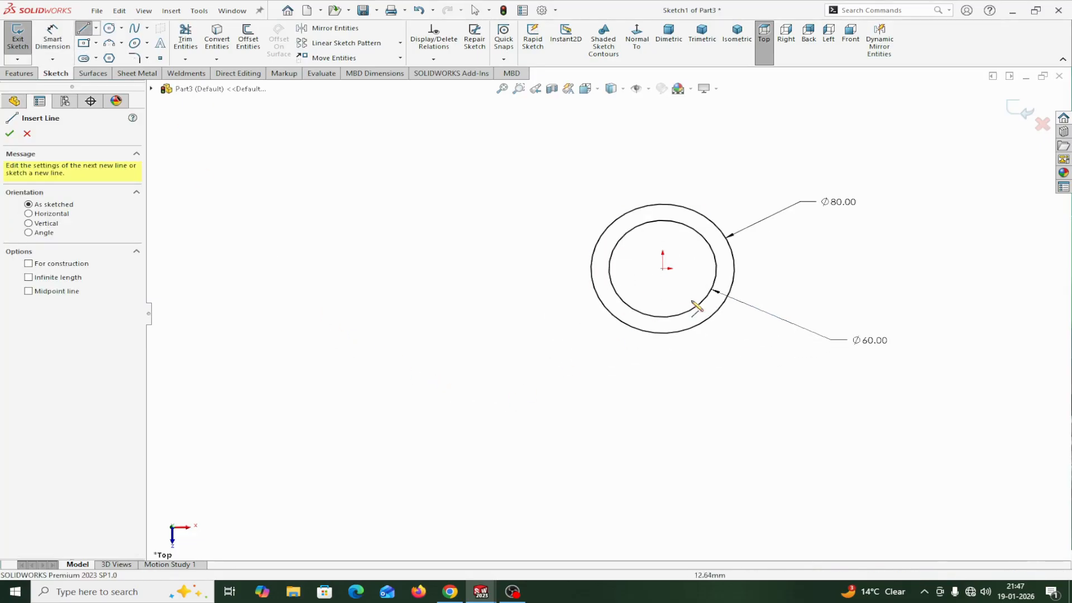
{"action": "left_click", "coordinate": [735, 269]}
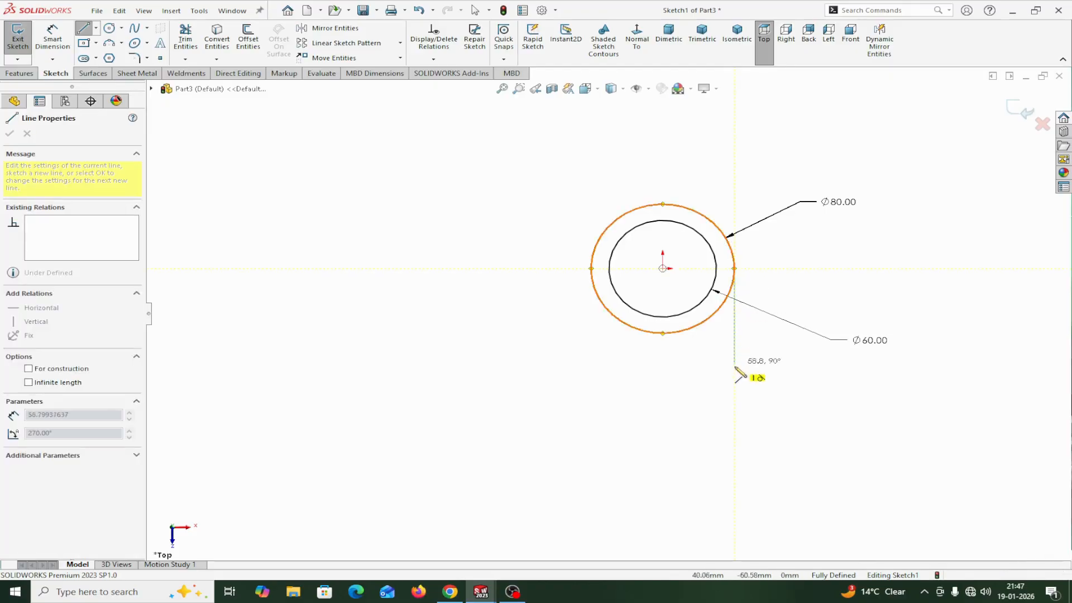
{"action": "left_click", "coordinate": [735, 431]}
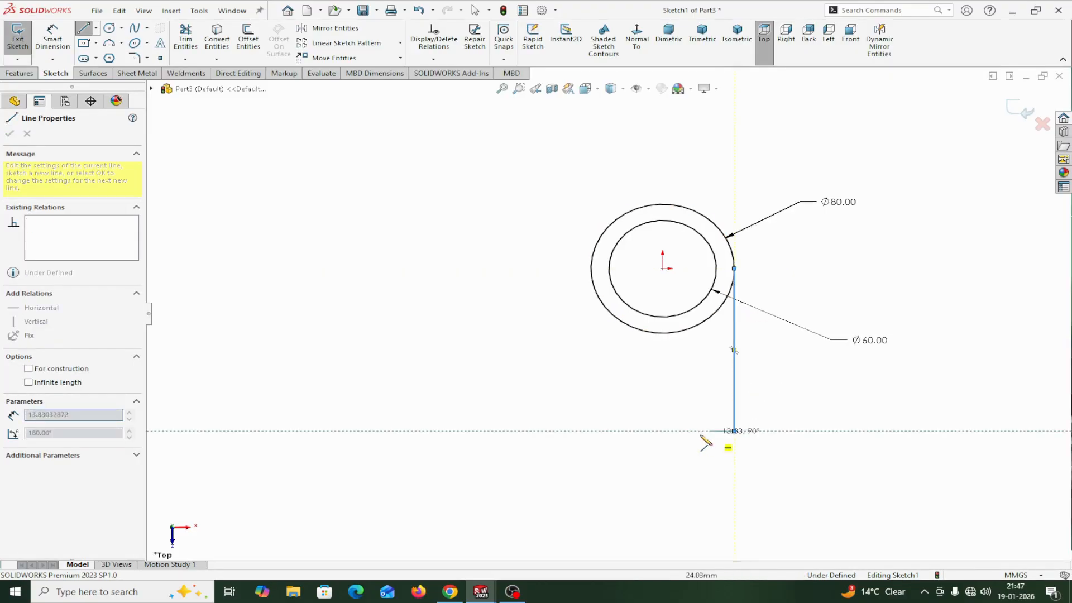
{"action": "left_click", "coordinate": [458, 431]}
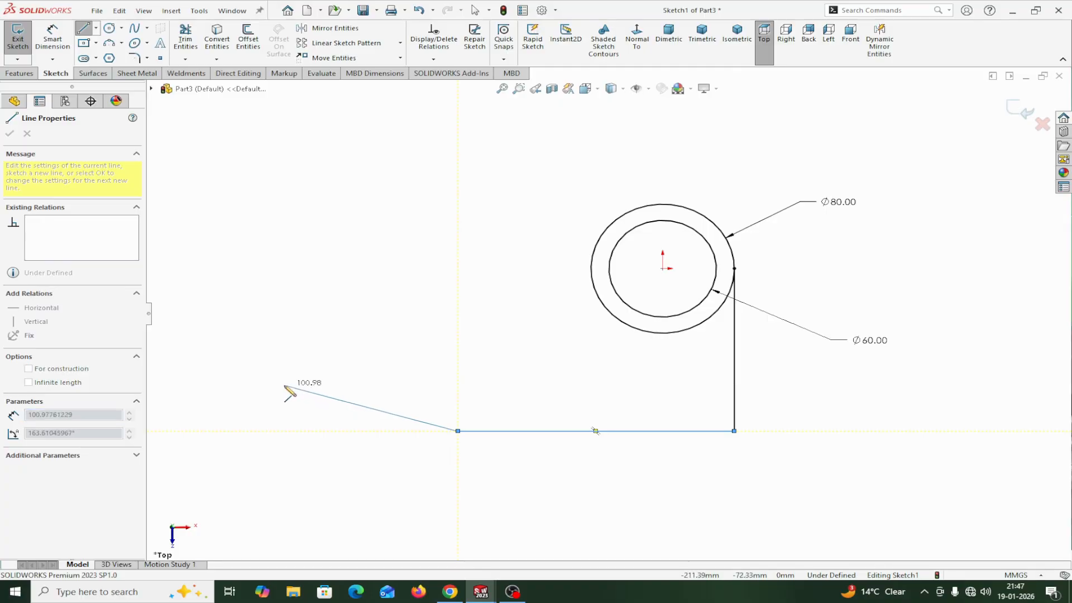
{"action": "left_click", "coordinate": [273, 373]}
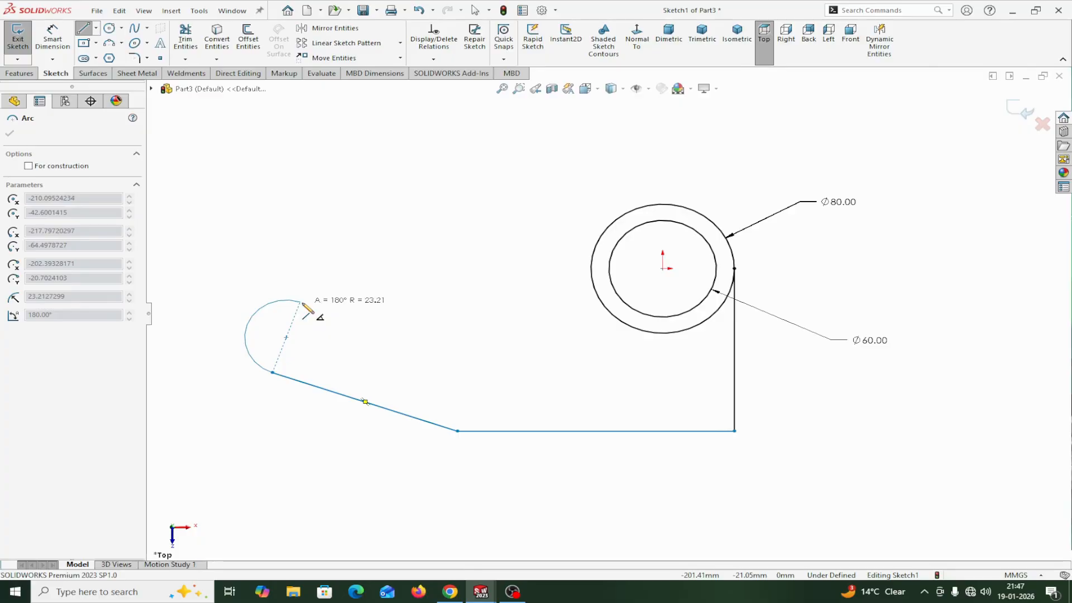
- Continue the outline with an end arc of about 23 mm radius, a line about 97 mm long, and a tangent arc ending on the outer circle
{"action": "left_click", "coordinate": [303, 306]}
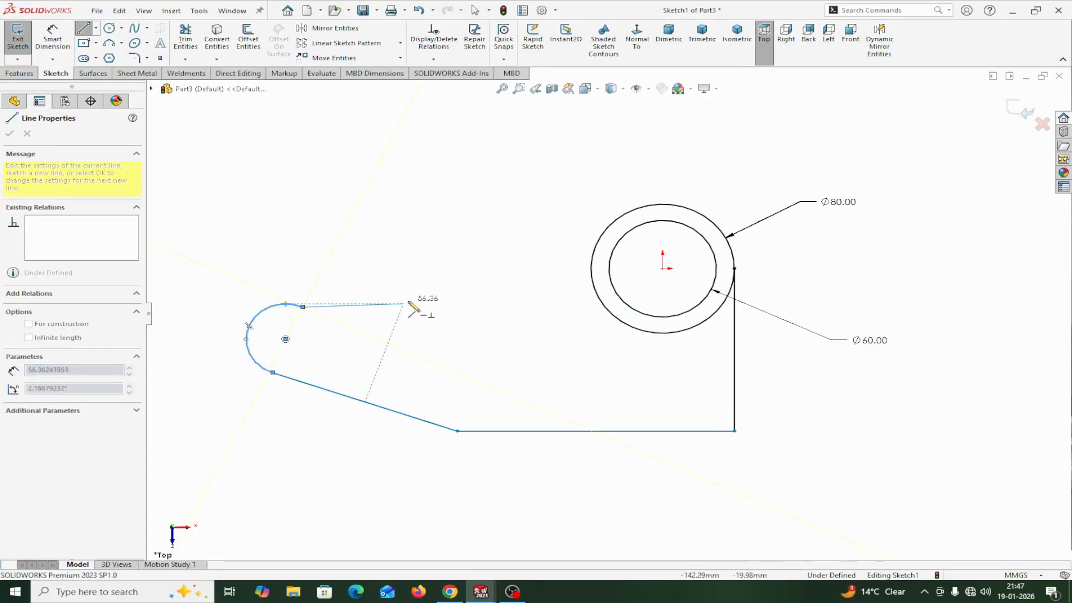
{"action": "left_click", "coordinate": [476, 301]}
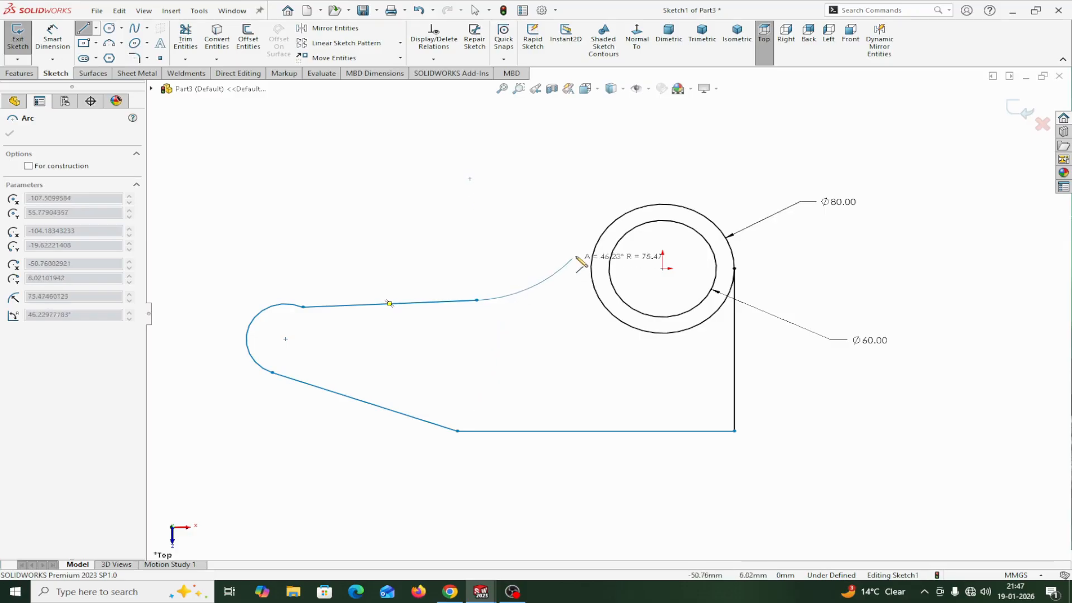
{"action": "left_click", "coordinate": [600, 239]}
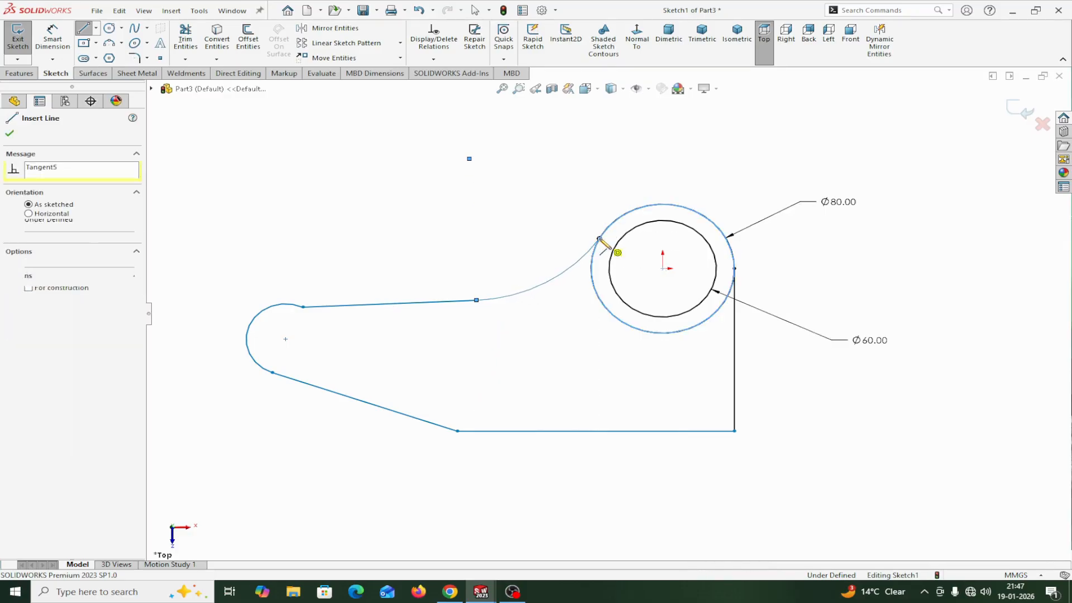
{"action": "right_click", "coordinate": [600, 239]}
{"action": "left_click", "coordinate": [630, 248]}
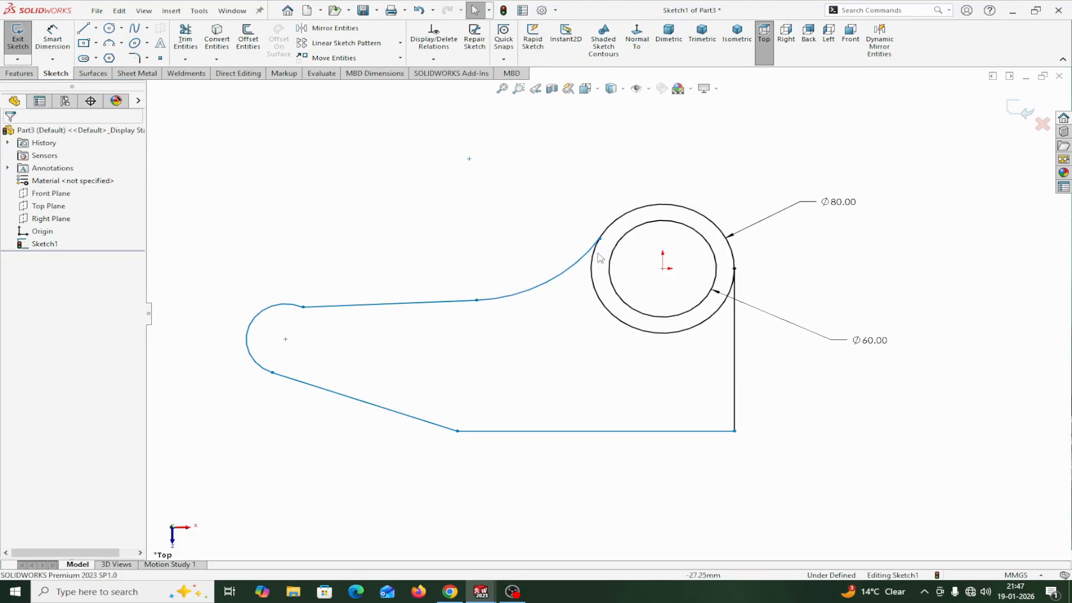
- Add a horizontal relation to the outline's upper straight line
{"action": "left_click", "coordinate": [373, 306]}
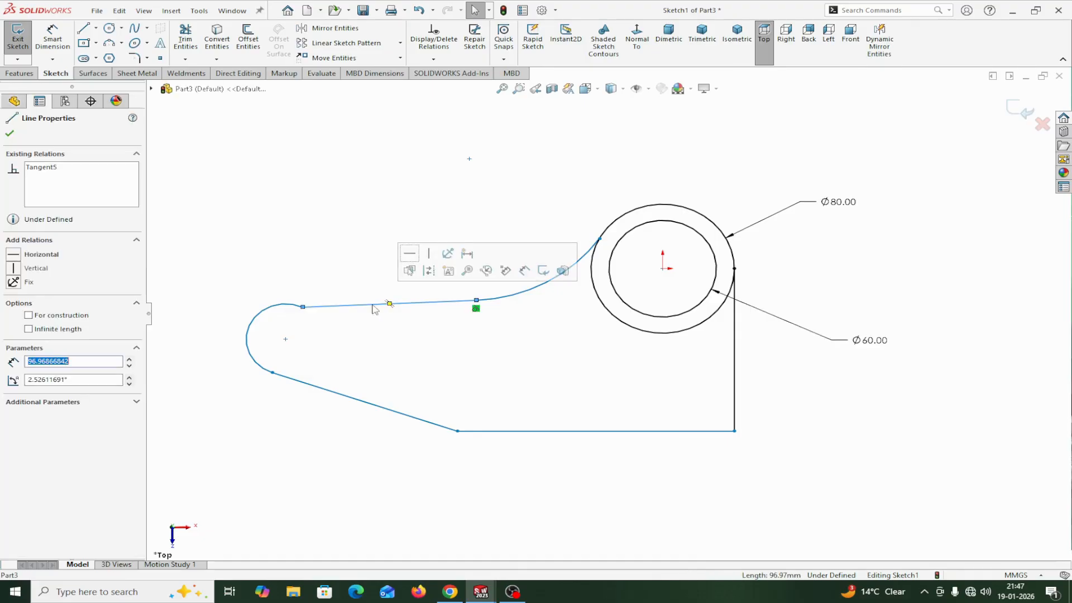
{"action": "left_click", "coordinate": [411, 255]}
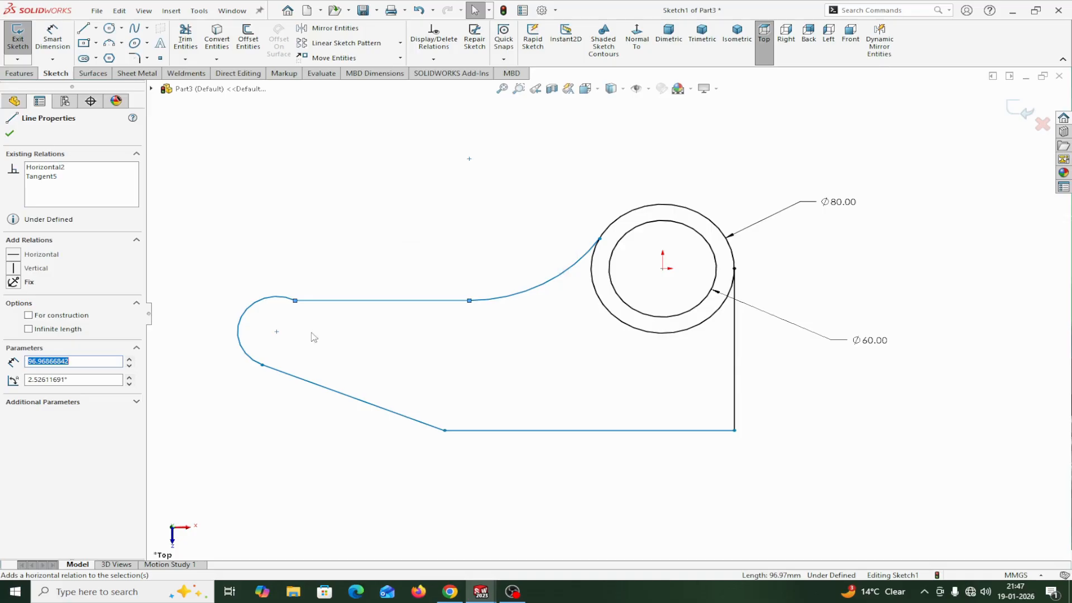
- Add a tangent relation between the outline's end arc and the upper horizontal line
{"action": "scroll", "coordinate": [316, 337], "scroll_direction": "down", "scroll_amount": 3}
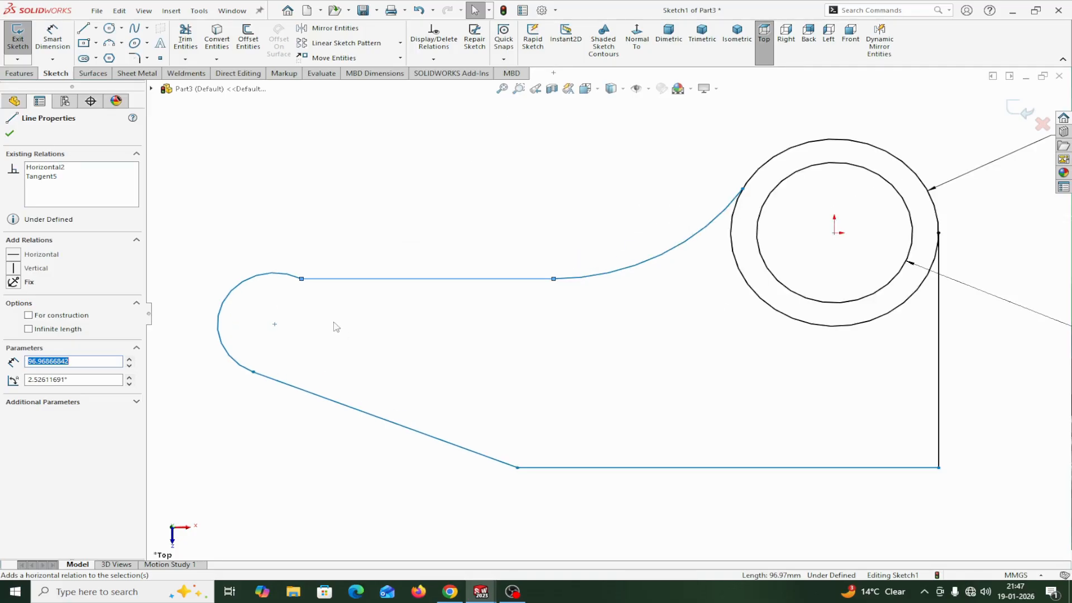
{"action": "left_click", "coordinate": [278, 278]}
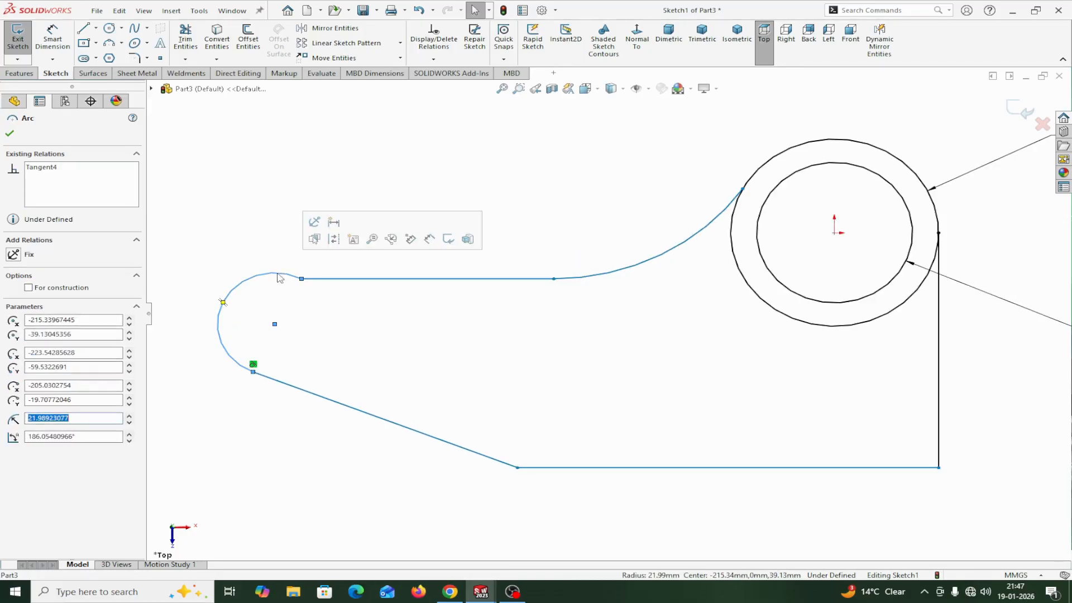
{"action": "left_click", "coordinate": [331, 279], "text": "ctrl"}
{"action": "left_click", "coordinate": [13, 319]}
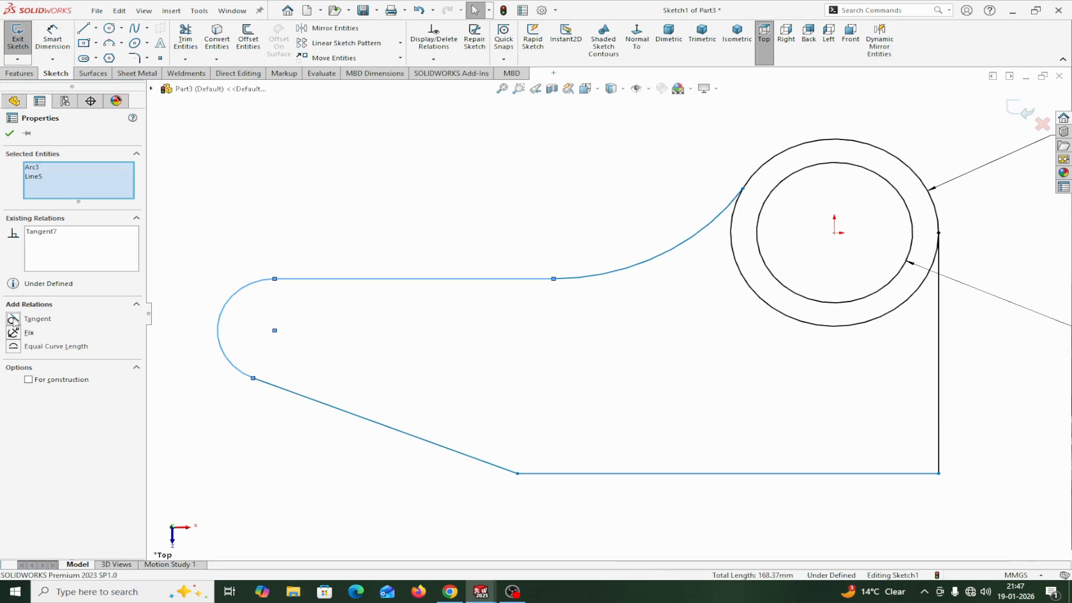
{"action": "left_click", "coordinate": [9, 135]}
- Add a tangent relation between the end arc and the lower sloping line
{"action": "left_click", "coordinate": [225, 359]}
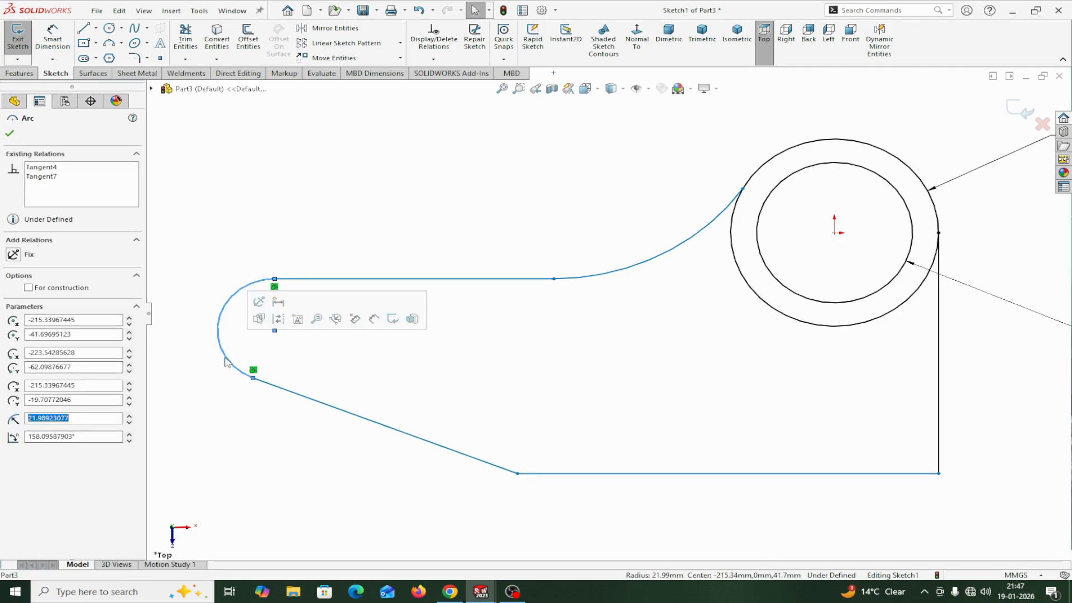
{"action": "left_click", "coordinate": [271, 387], "text": "ctrl"}
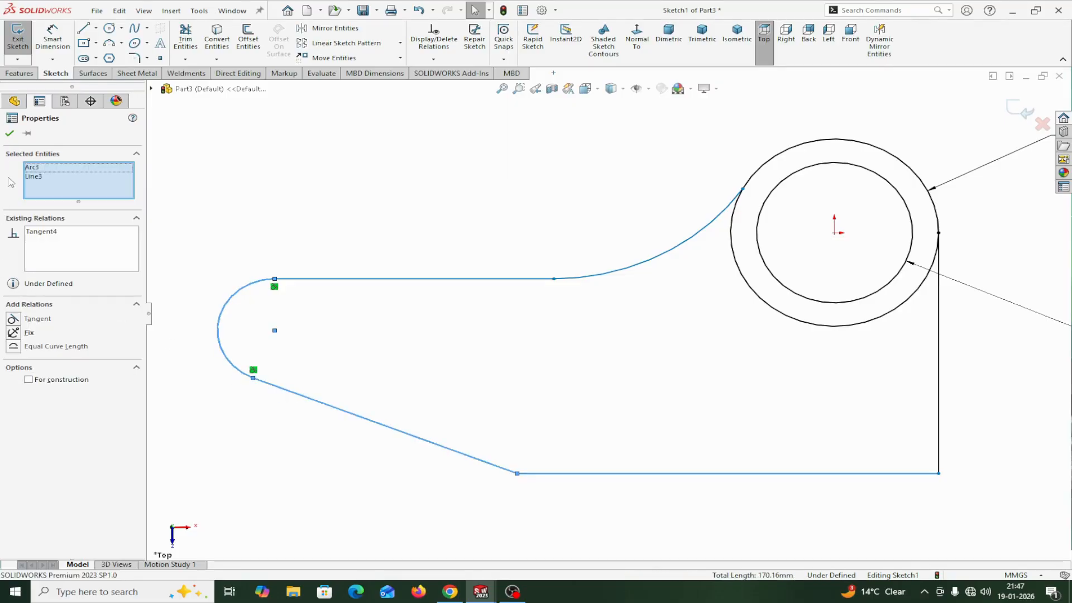
{"action": "left_click", "coordinate": [15, 322]}
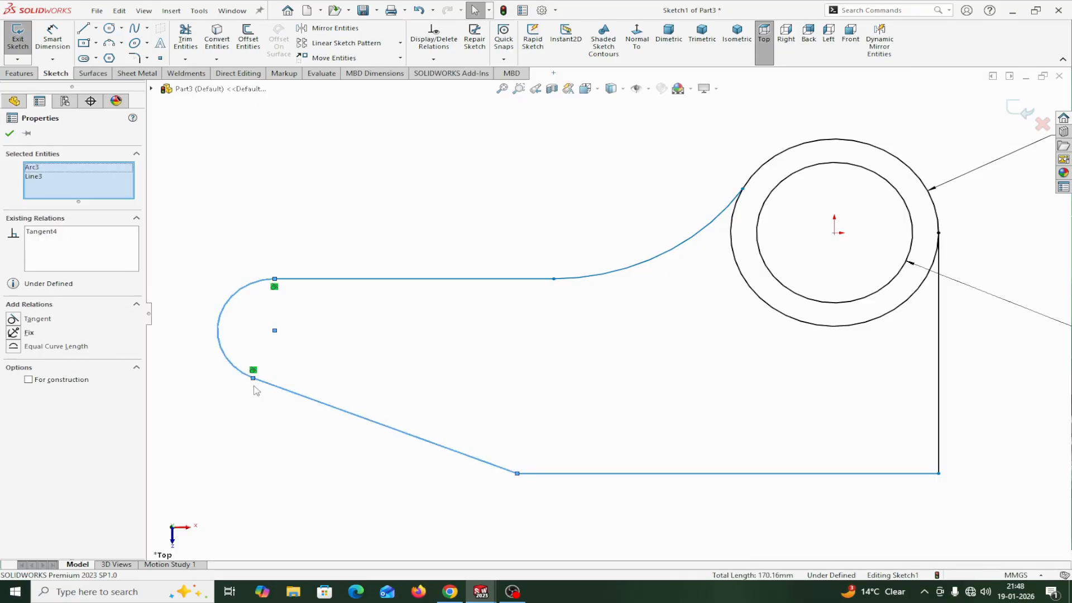
{"action": "left_click", "coordinate": [10, 133]}
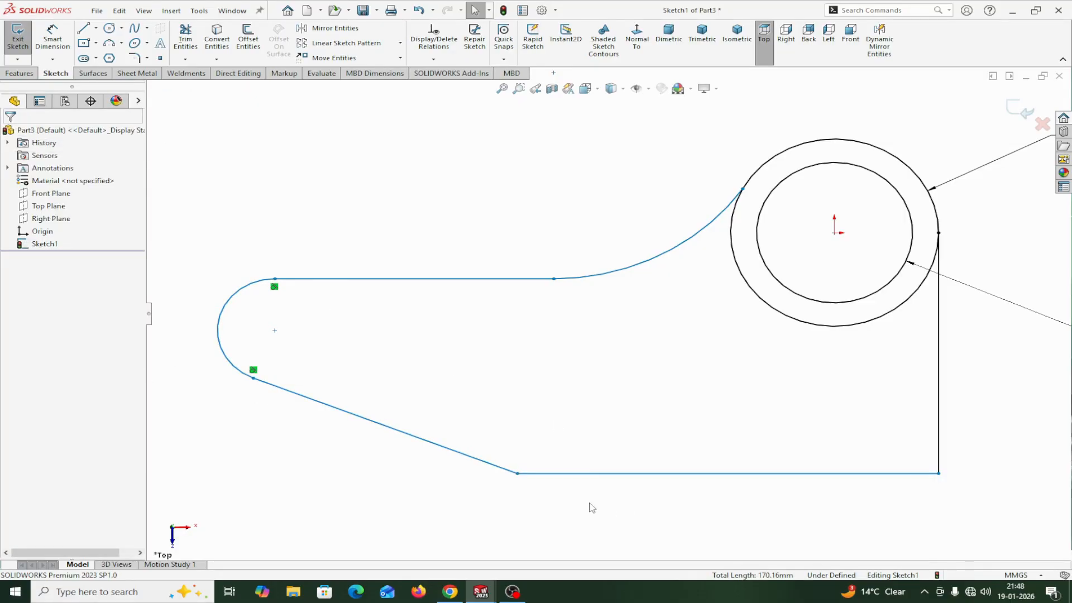
- Dimension the vertical distance from the circles' centre to the bottom line as 150 mm
{"action": "scroll", "coordinate": [590, 504], "scroll_direction": "up", "scroll_amount": 1}
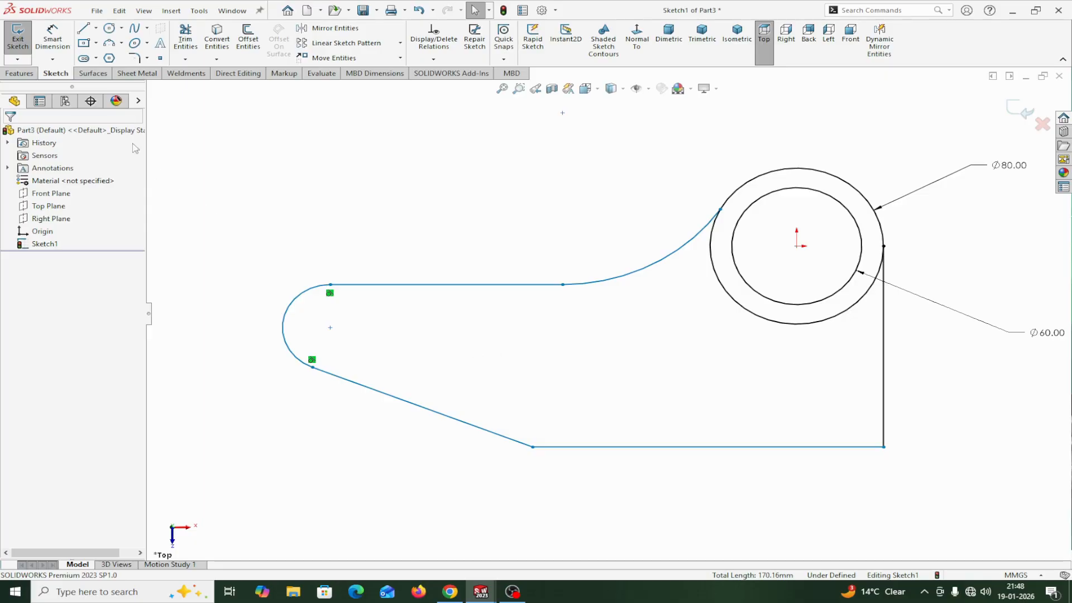
{"action": "left_click", "coordinate": [48, 48]}
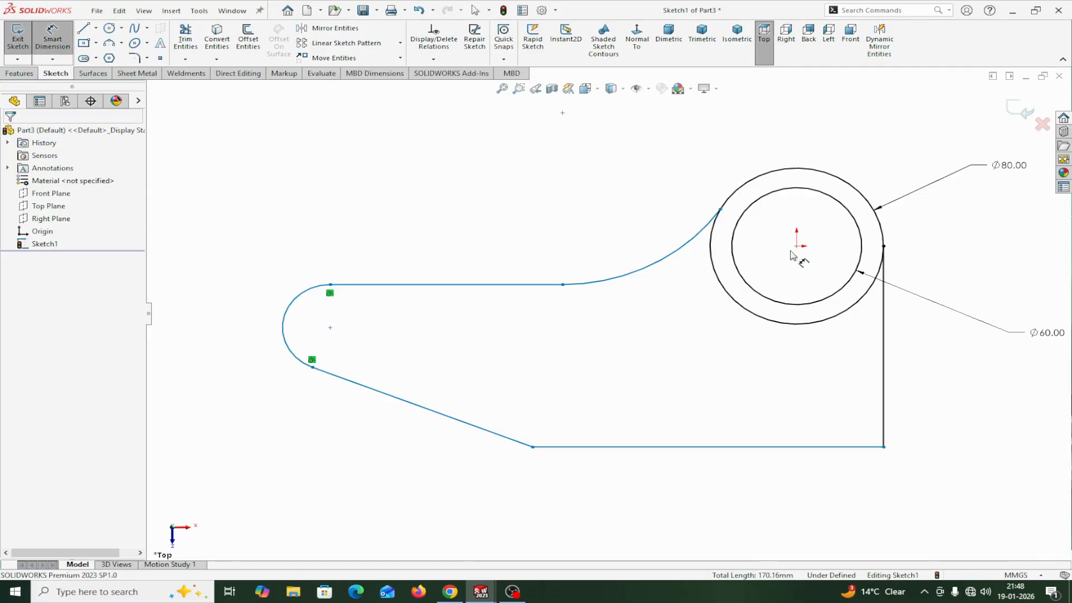
{"action": "left_click", "coordinate": [797, 246]}
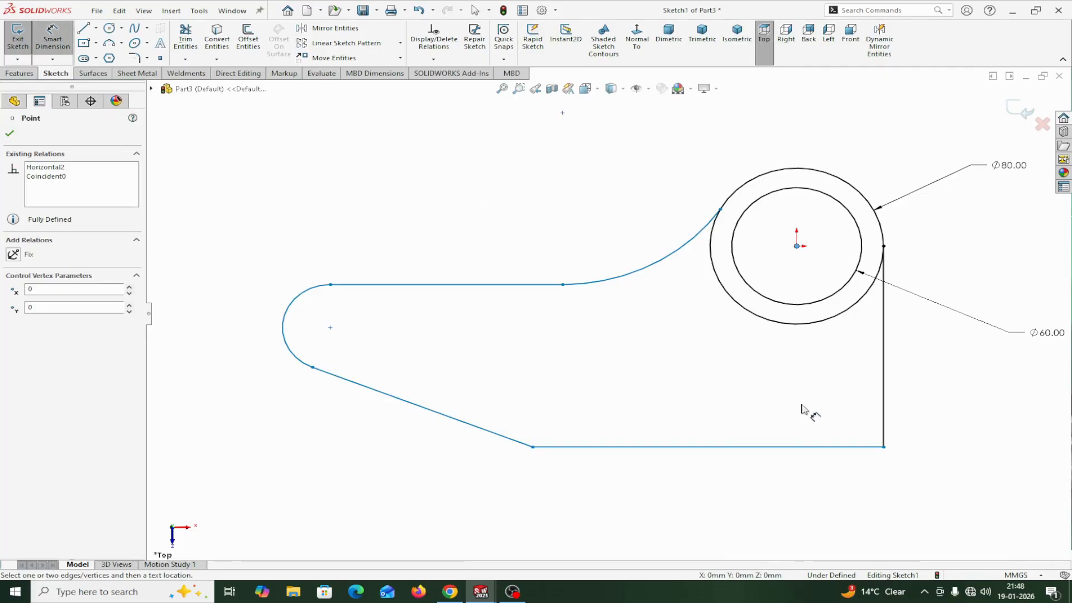
{"action": "left_click", "coordinate": [813, 447]}
{"action": "left_click", "coordinate": [947, 418]}
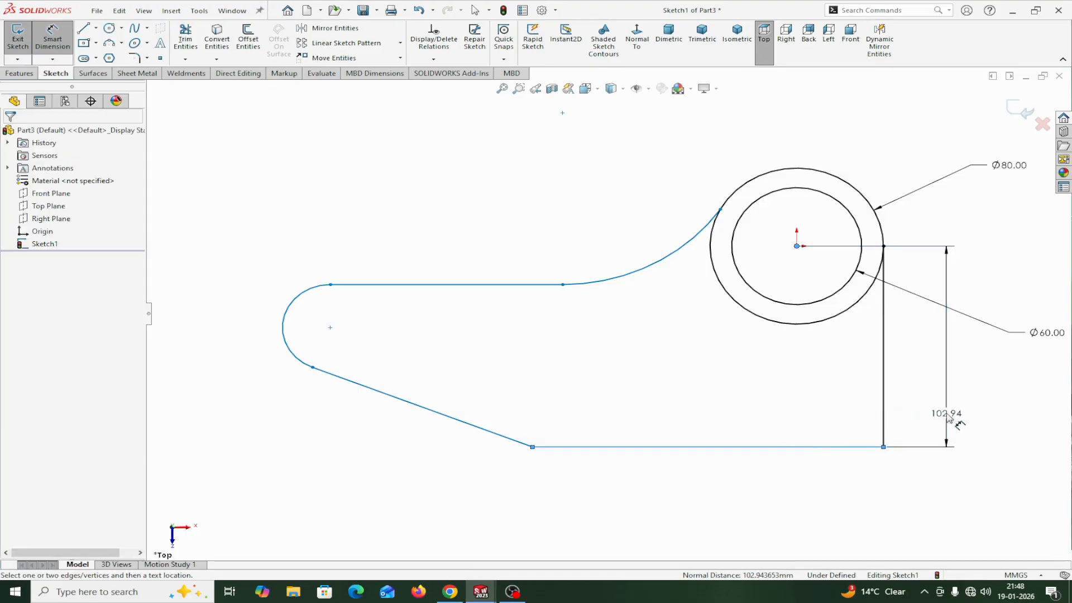
{"action": "type", "text": "150"}
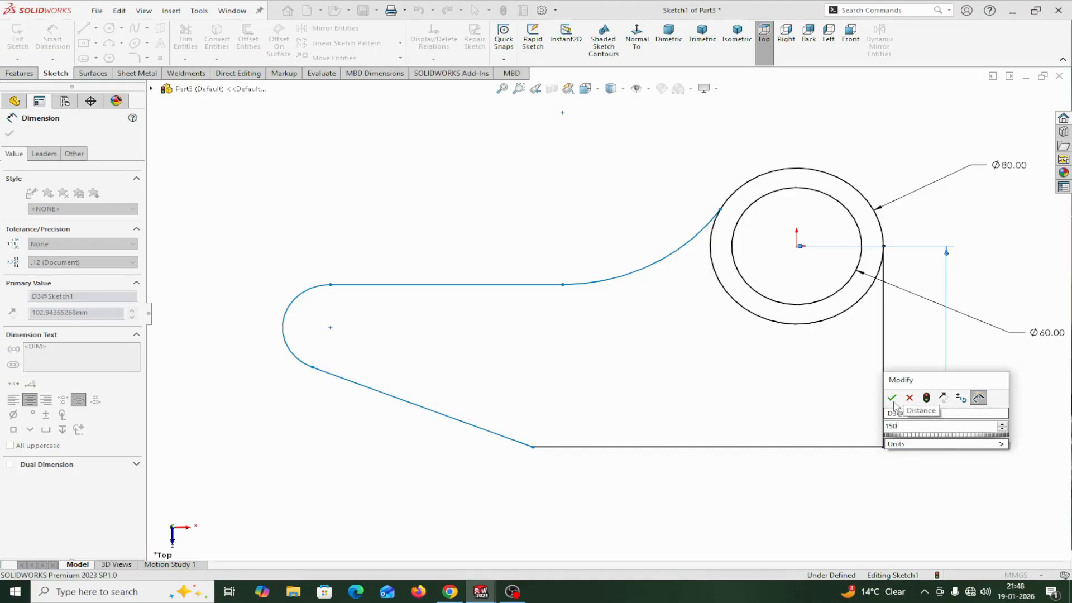
{"action": "left_click", "coordinate": [892, 398]}
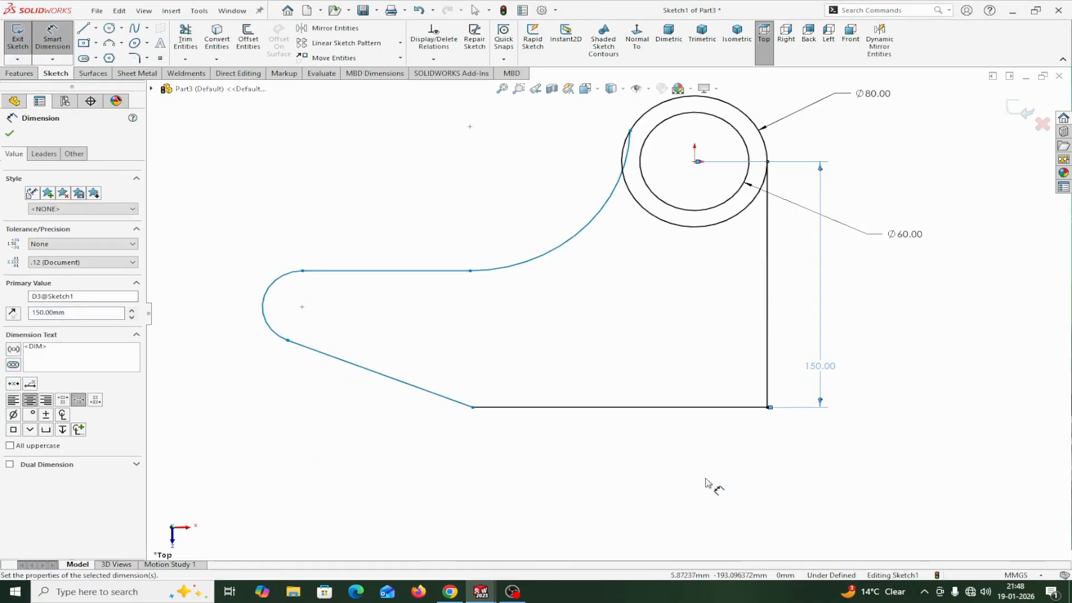
- Dimension the length of the bottom horizontal line as 250 mm
{"action": "left_click", "coordinate": [608, 413]}
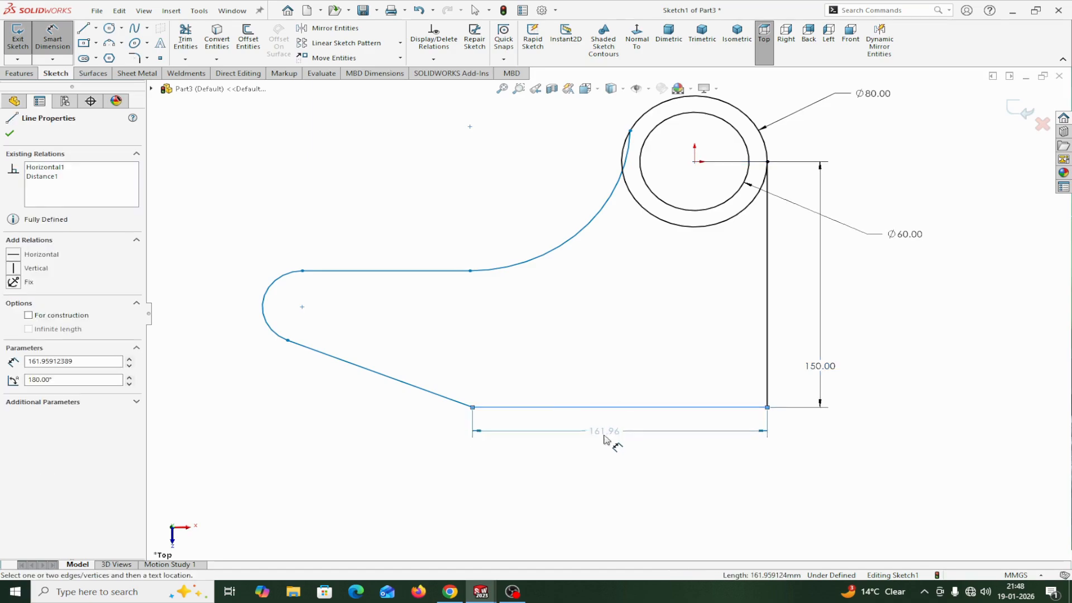
{"action": "left_click", "coordinate": [603, 440]}
{"action": "type", "text": "250"}
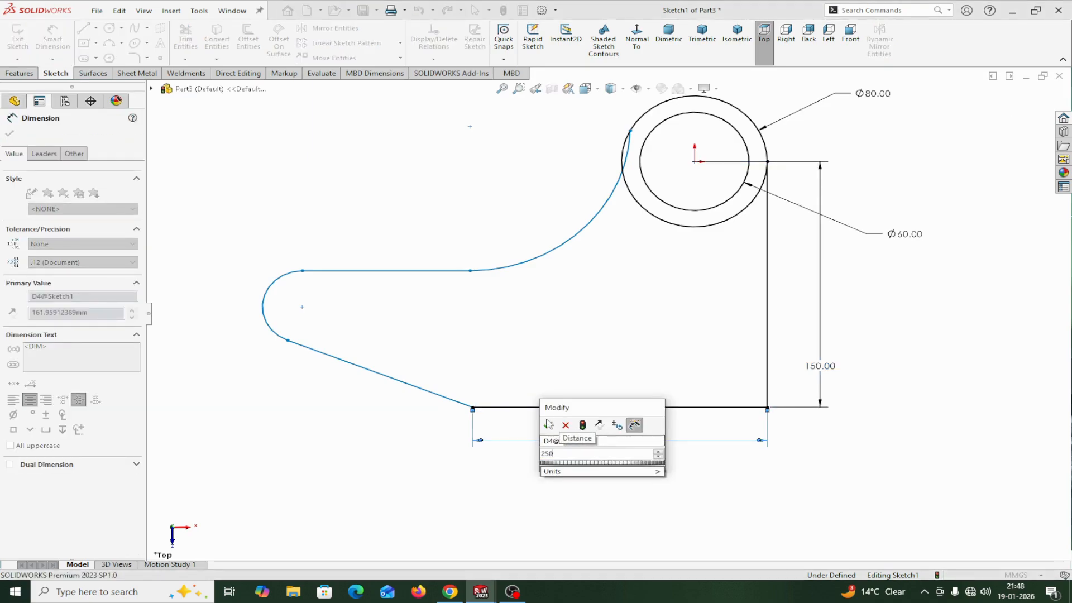
{"action": "left_click", "coordinate": [548, 425]}
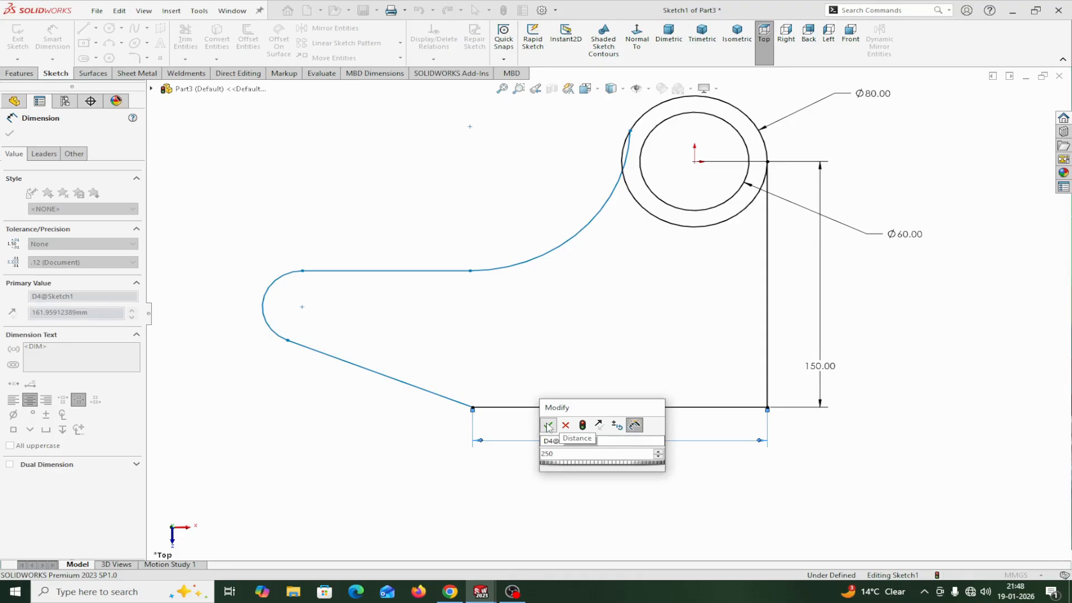
- Dimension the horizontal distance between the bottom line's left endpoint and the end arc's centre as 150 mm
{"action": "scroll", "coordinate": [542, 402], "scroll_direction": "up", "scroll_amount": 3}
{"action": "scroll", "coordinate": [532, 324], "scroll_direction": "down", "scroll_amount": 3}
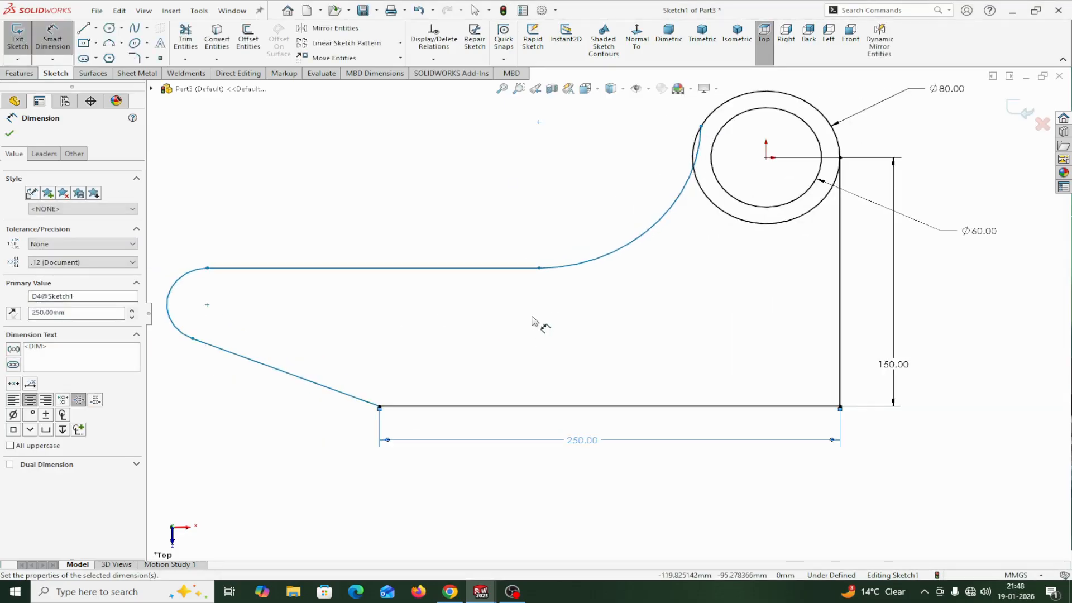
{"action": "left_click", "coordinate": [379, 407]}
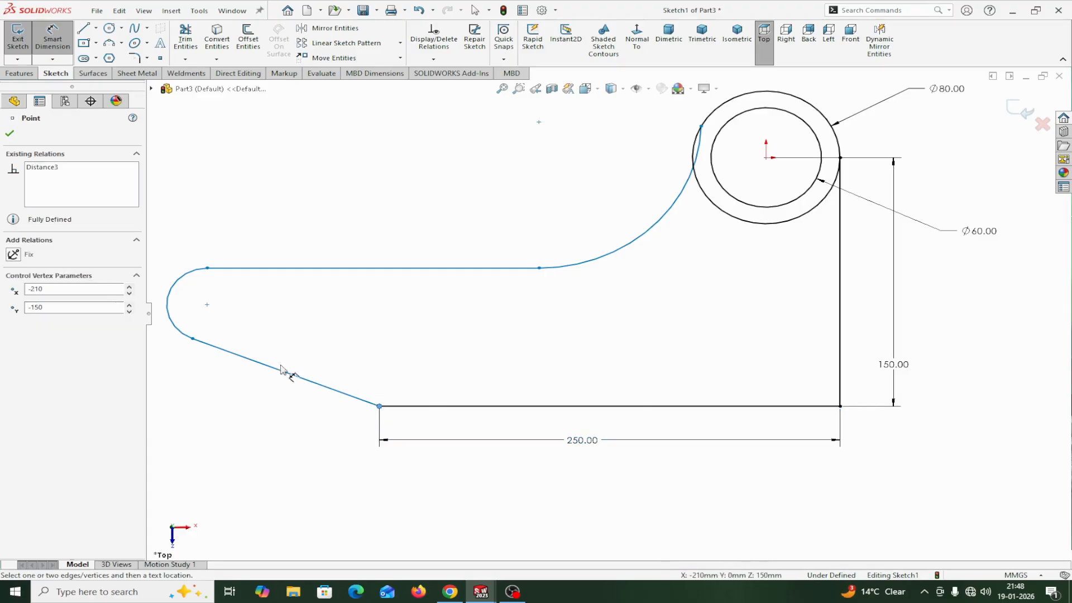
{"action": "left_click", "coordinate": [207, 305]}
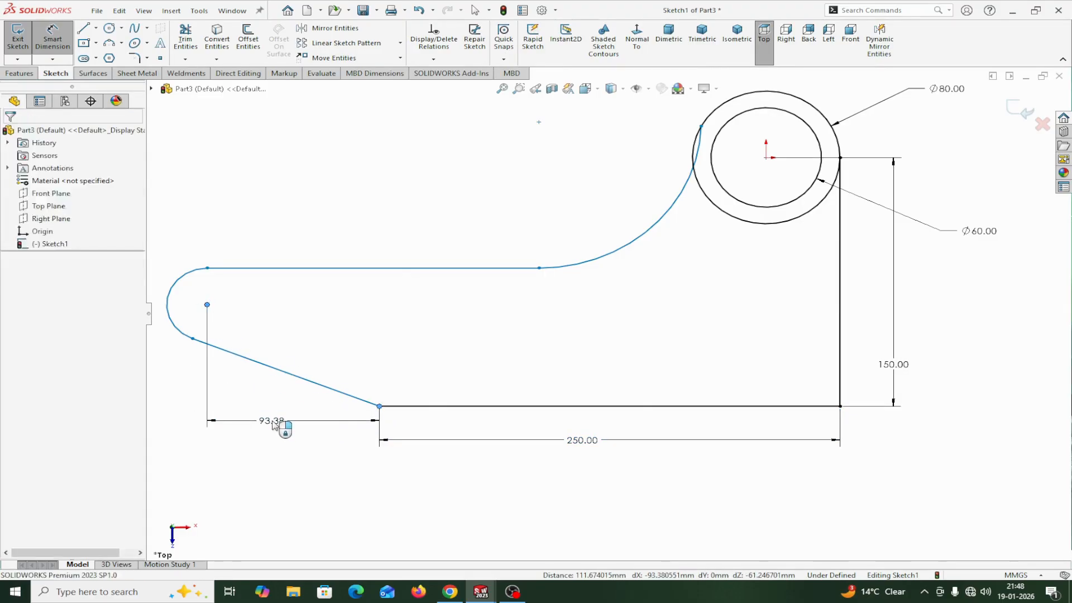
{"action": "left_click", "coordinate": [274, 425]}
{"action": "type", "text": "150"}
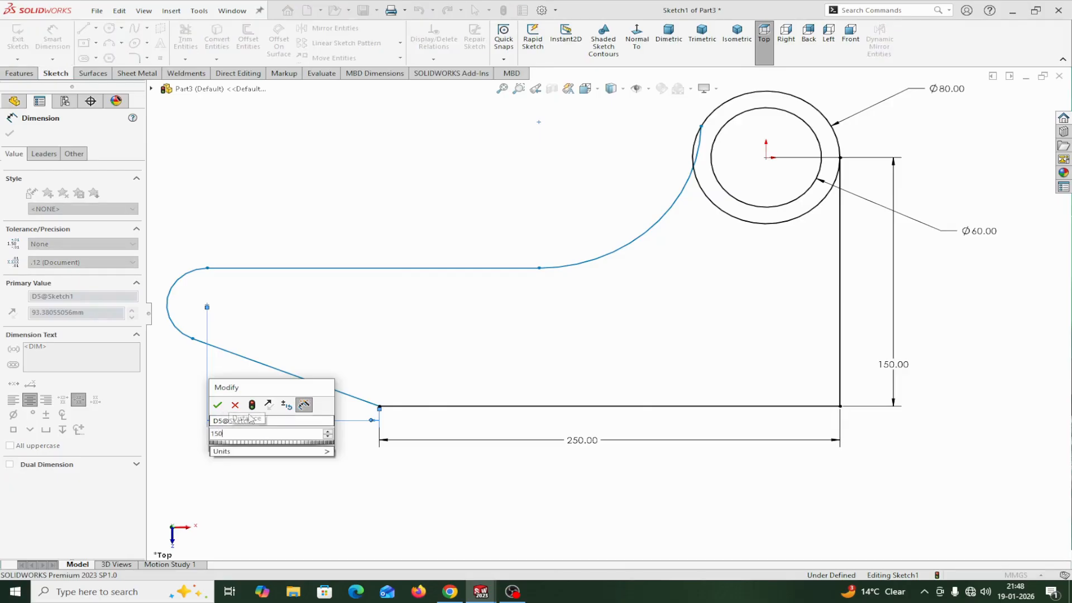
{"action": "left_click", "coordinate": [217, 405]}
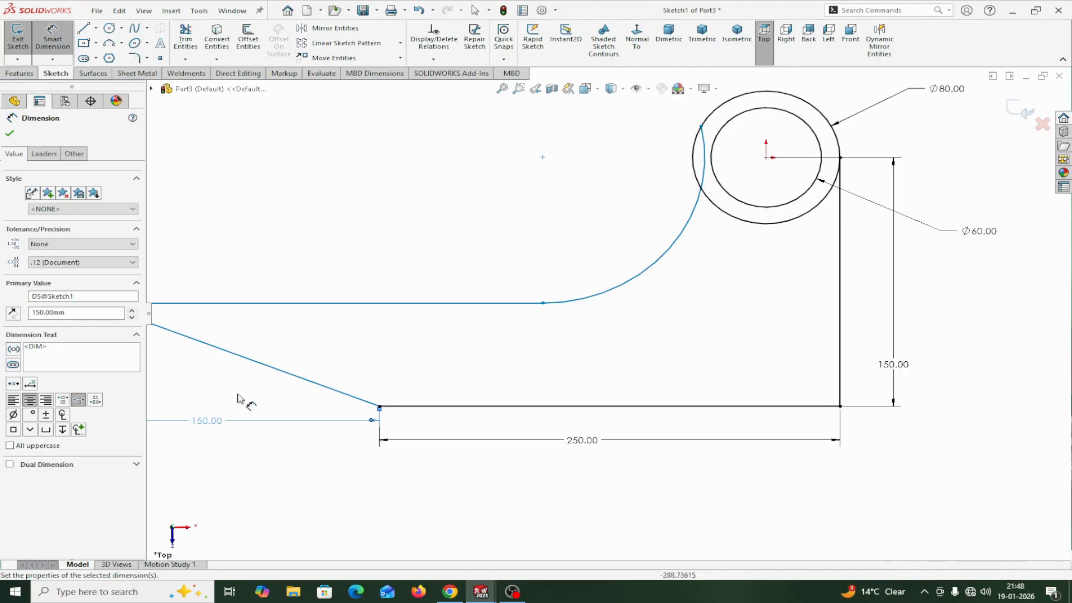
- Dimension the end arc's radius as 40 mm and place the radius label outside the outline, above the arc
{"action": "key", "text": "z"}
{"action": "scroll", "coordinate": [373, 339], "scroll_direction": "down", "scroll_amount": 8}
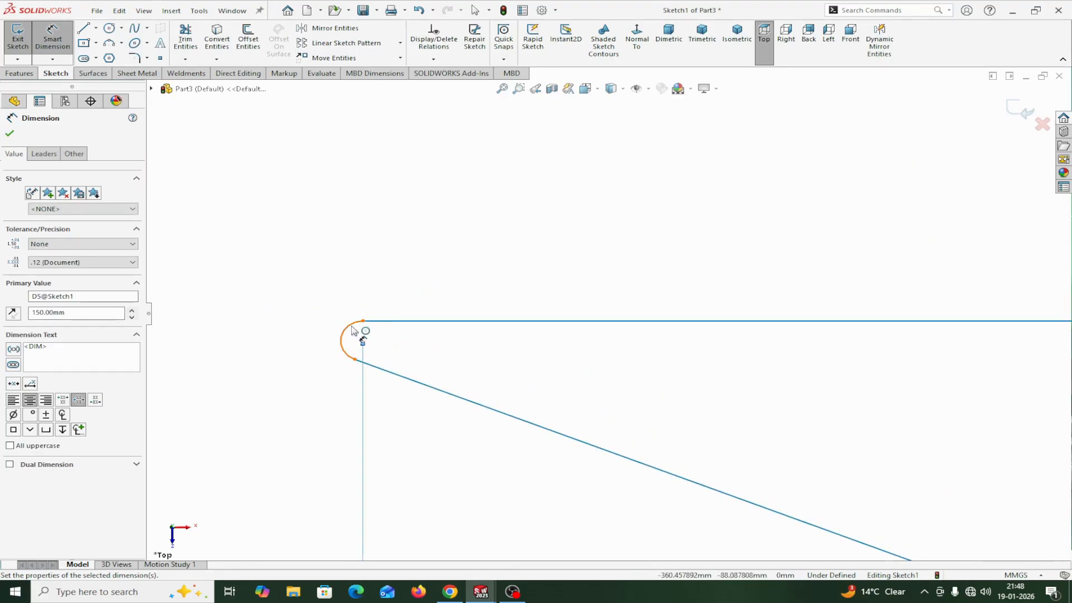
{"action": "left_click", "coordinate": [352, 330]}
{"action": "left_click", "coordinate": [288, 295]}
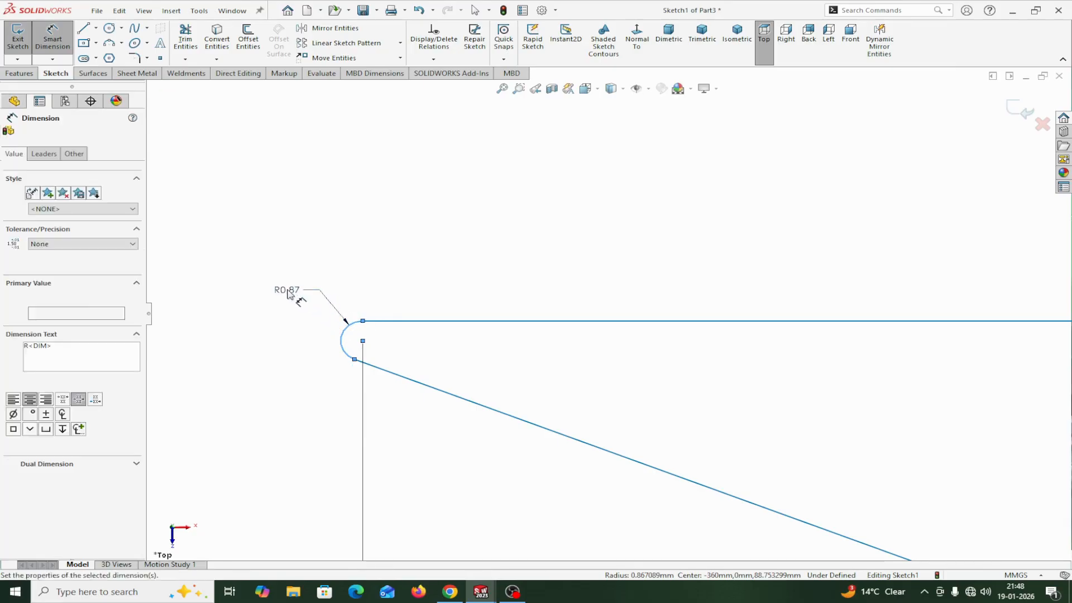
{"action": "type", "text": "40"}
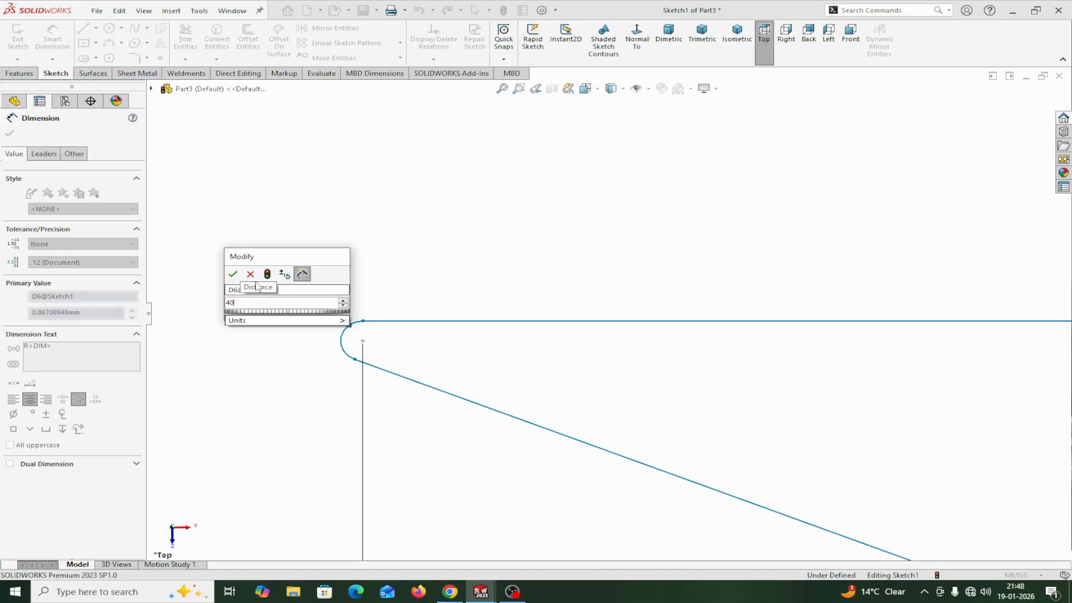
{"action": "left_click", "coordinate": [233, 274]}
{"action": "scroll", "coordinate": [504, 333], "scroll_direction": "up", "scroll_amount": 5}
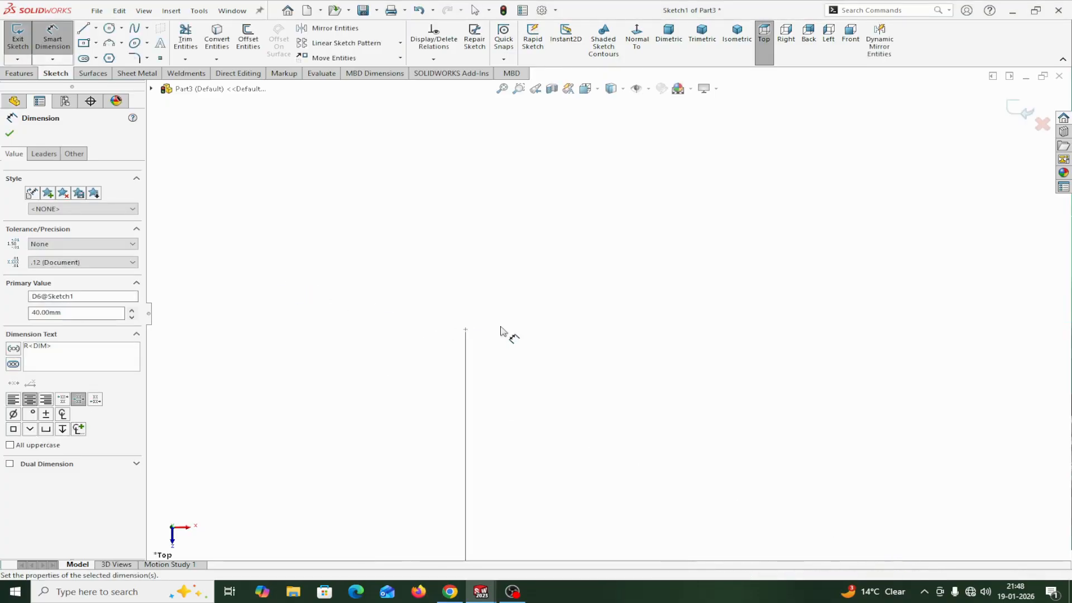
{"action": "scroll", "coordinate": [735, 363], "scroll_direction": "up", "scroll_amount": 6}
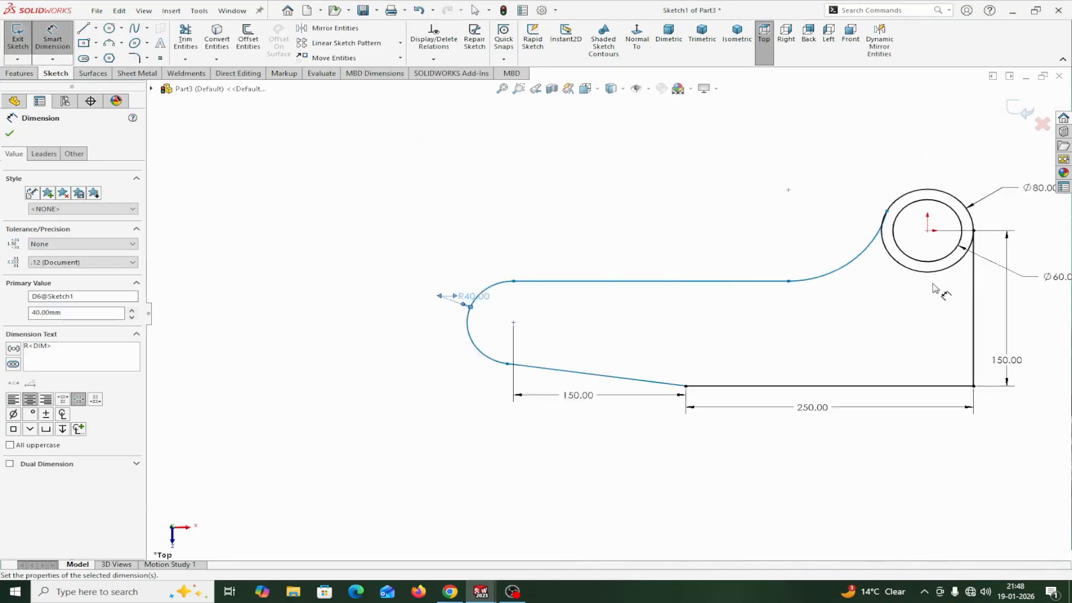
{"action": "scroll", "coordinate": [876, 309], "scroll_direction": "down", "scroll_amount": 2}
{"action": "left_click_drag", "start_coordinate": [228, 306], "coordinate": [206, 284]}
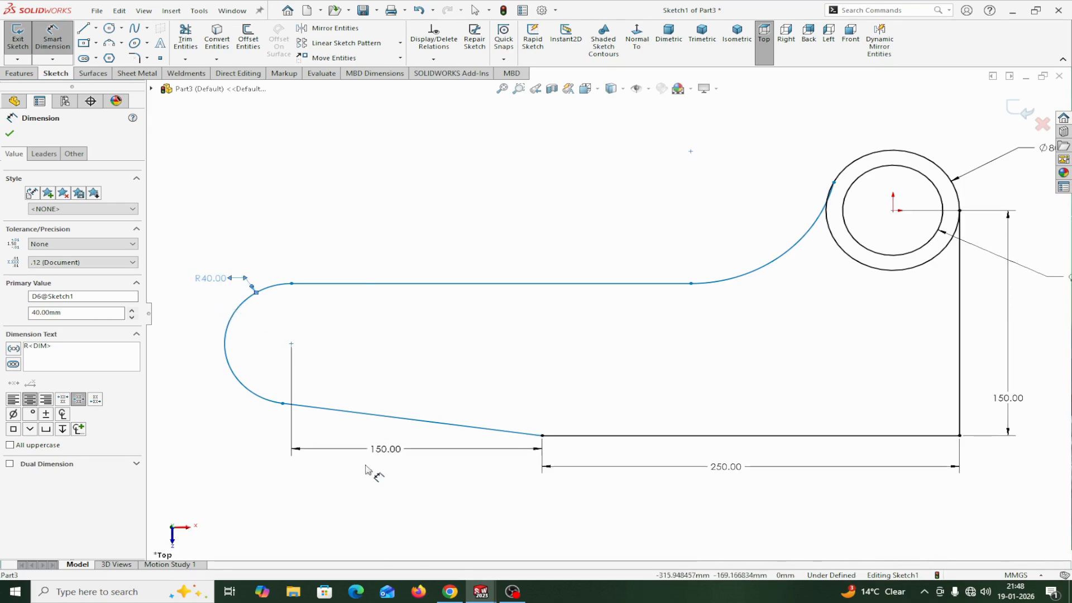
- Add a tangent relation between the large concave arc and the 80 mm outer circle
{"action": "scroll", "coordinate": [866, 276], "scroll_direction": "down", "scroll_amount": 3}
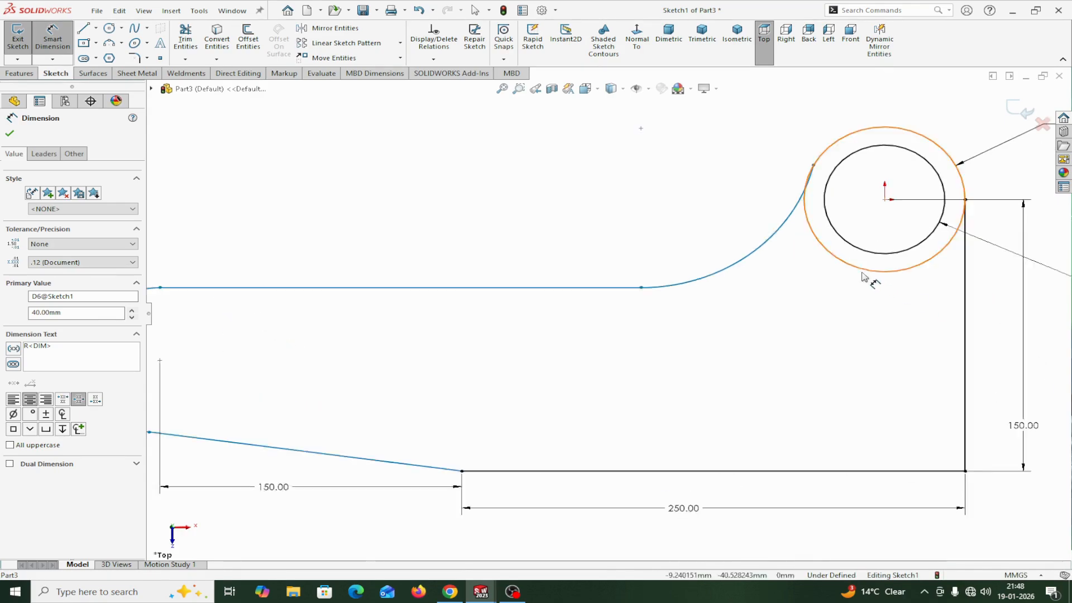
{"action": "left_click", "coordinate": [10, 134]}
{"action": "left_click", "coordinate": [691, 241]}
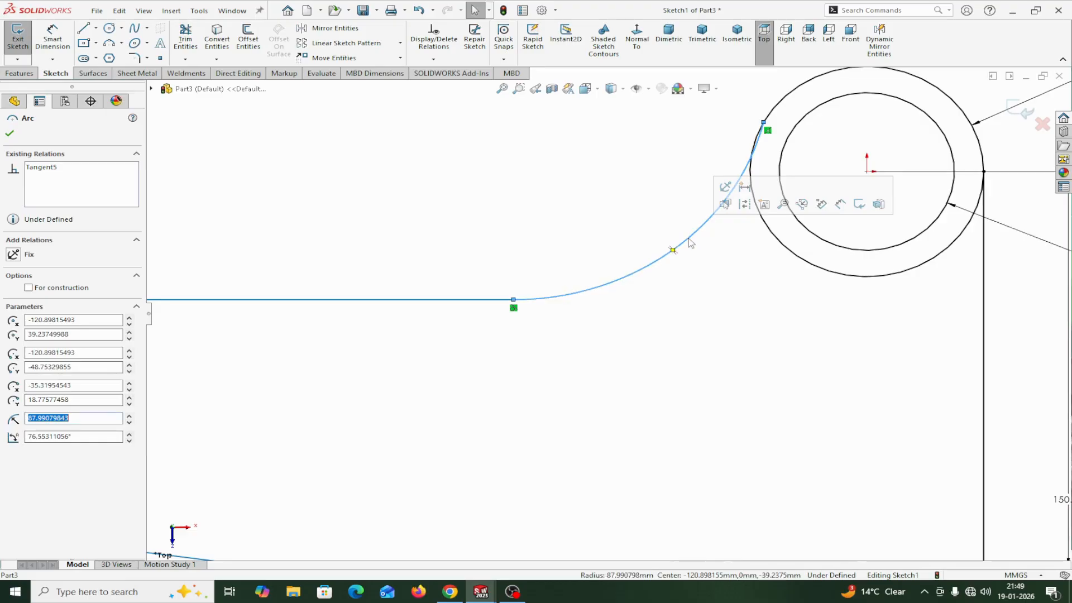
{"action": "left_click", "coordinate": [751, 211], "text": "ctrl"}
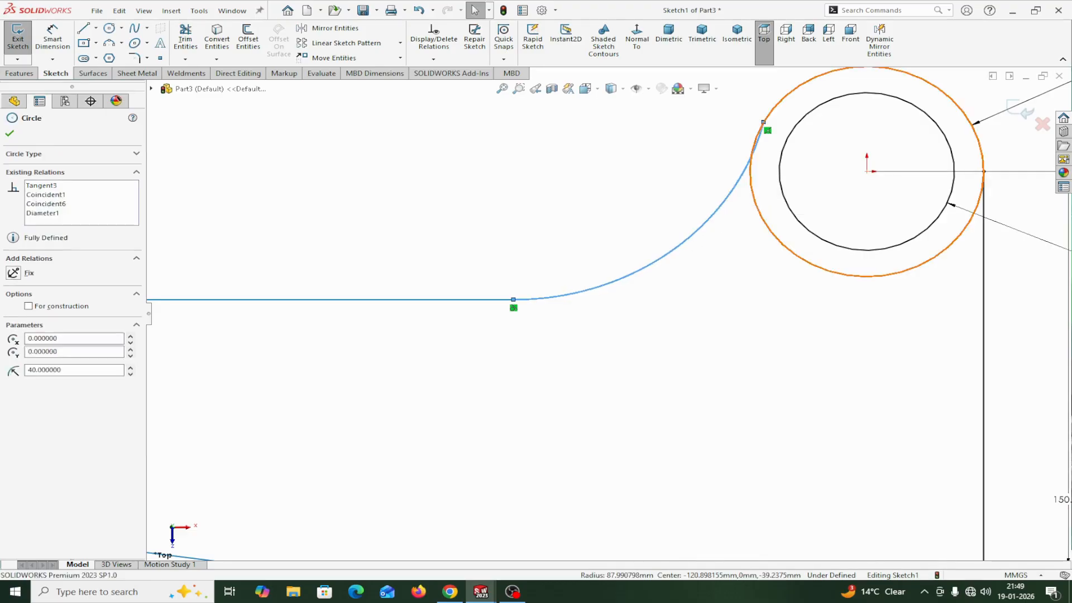
{"action": "left_click", "coordinate": [17, 334]}
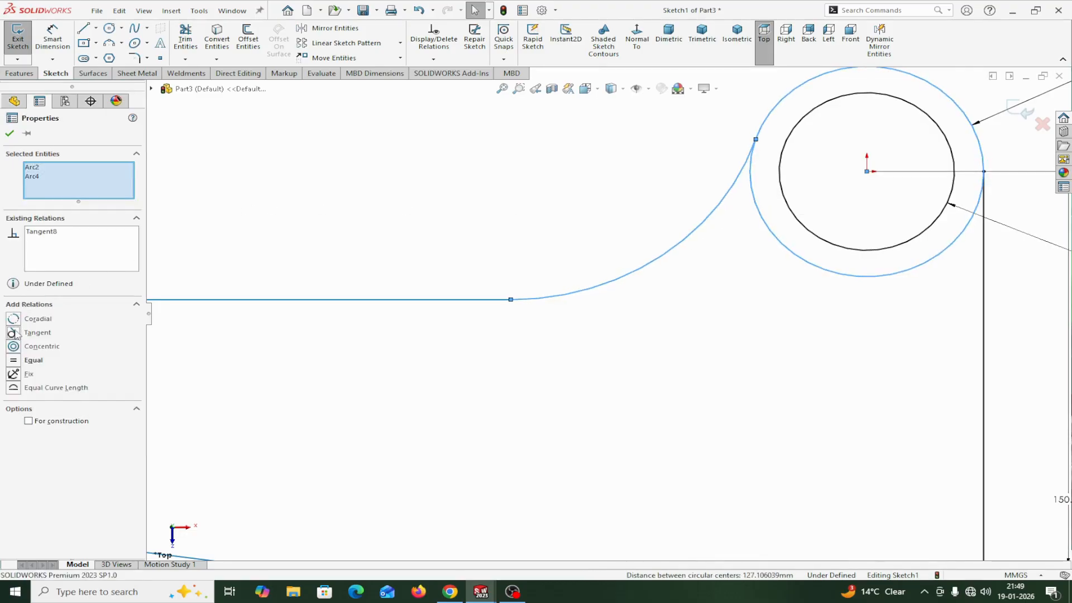
{"action": "left_click", "coordinate": [10, 134]}
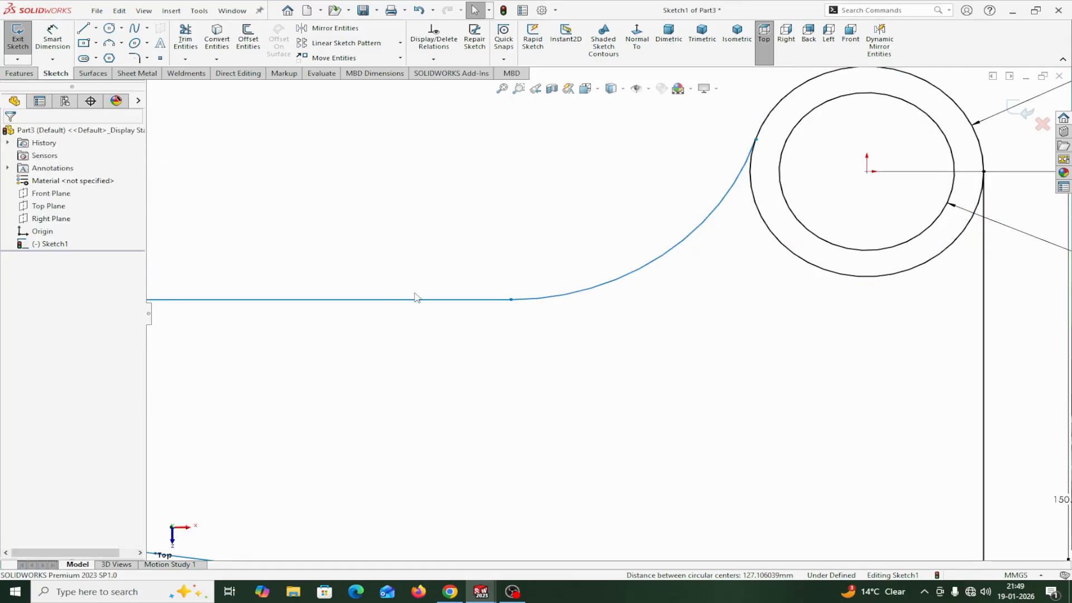
- Add a tangent relation between the large concave arc and the upper horizontal line
{"action": "scroll", "coordinate": [568, 371], "scroll_direction": "up", "scroll_amount": 3}
{"action": "scroll", "coordinate": [581, 327], "scroll_direction": "down", "scroll_amount": 3}
{"action": "scroll", "coordinate": [581, 327], "scroll_direction": "up", "scroll_amount": 2}
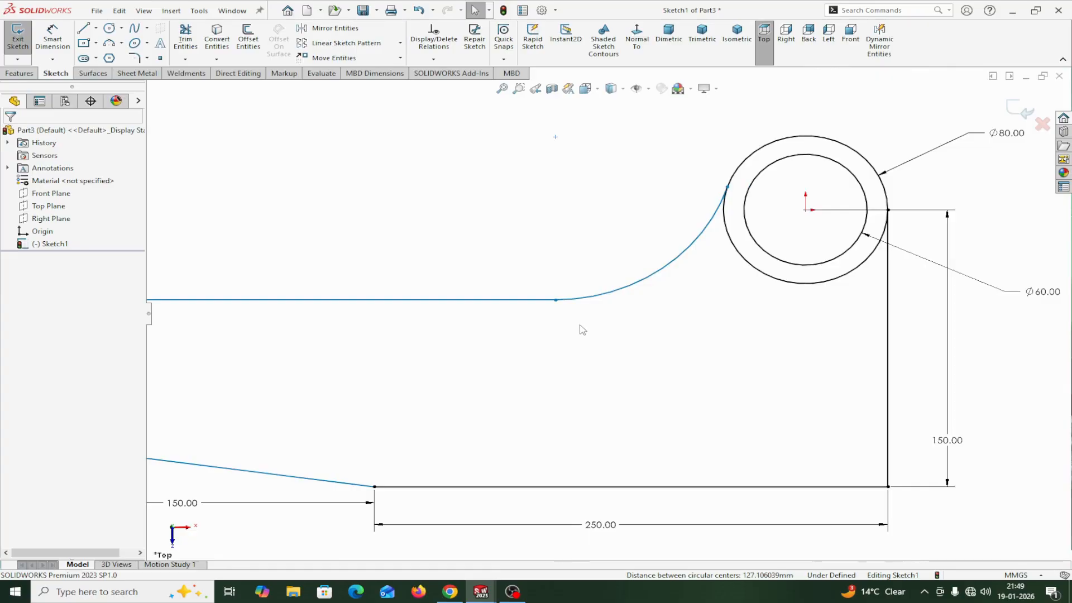
{"action": "scroll", "coordinate": [581, 328], "scroll_direction": "up", "scroll_amount": 2}
{"action": "left_click", "coordinate": [589, 309]}
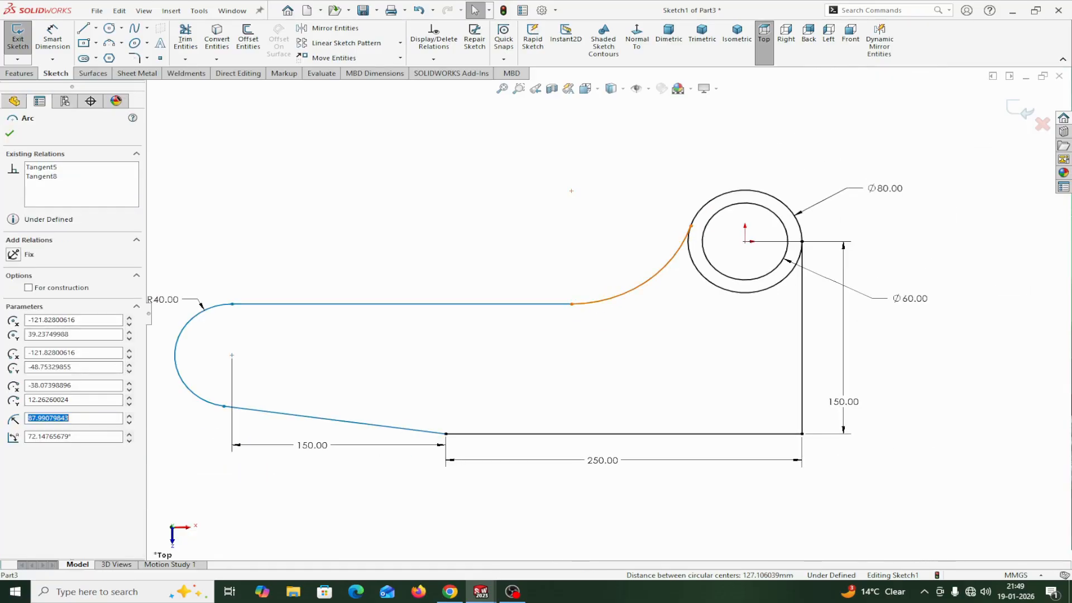
{"action": "left_click", "coordinate": [553, 306], "text": "ctrl"}
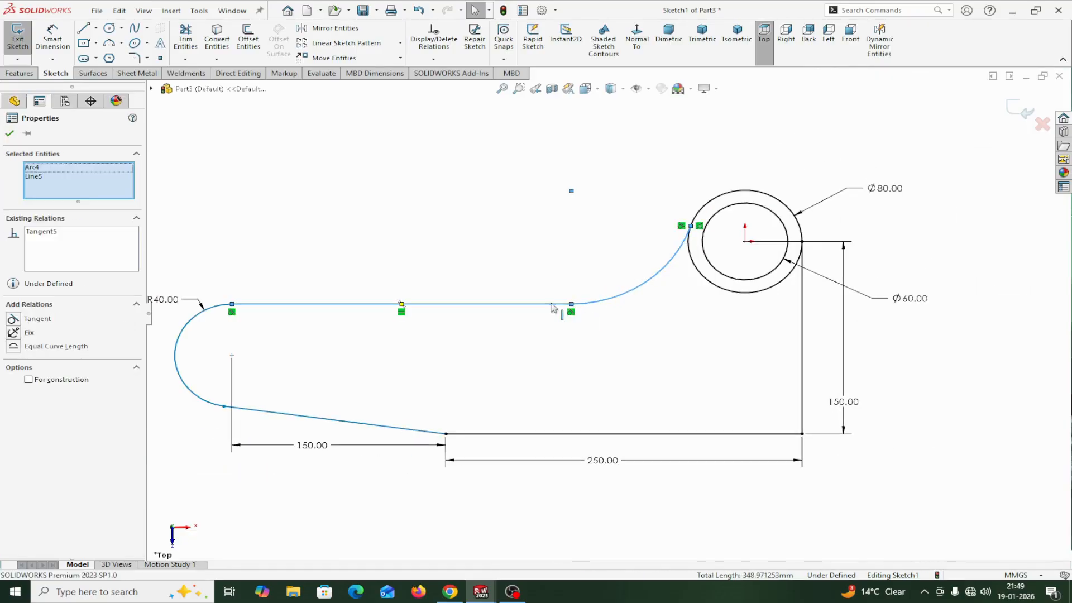
{"action": "left_click", "coordinate": [7, 322]}
{"action": "left_click", "coordinate": [10, 134]}
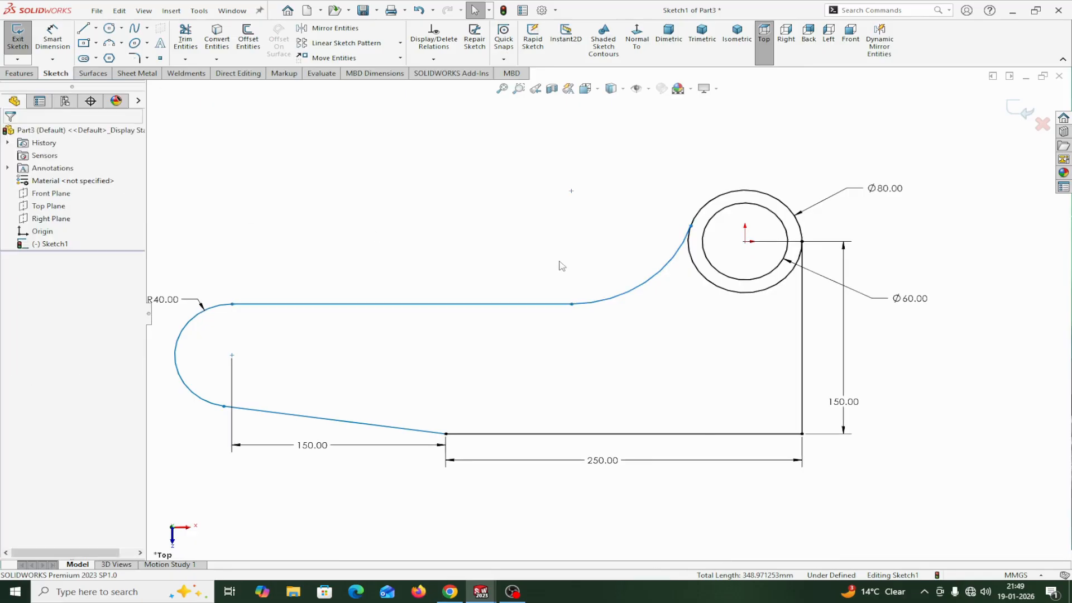
{"action": "left_click", "coordinate": [593, 304]}
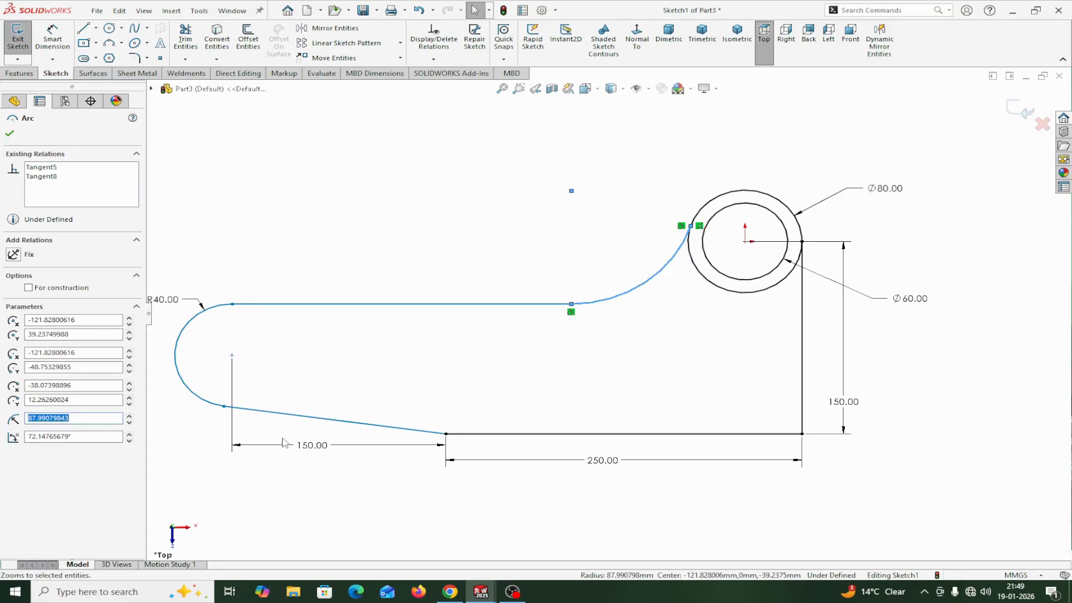
{"action": "left_click", "coordinate": [10, 134]}
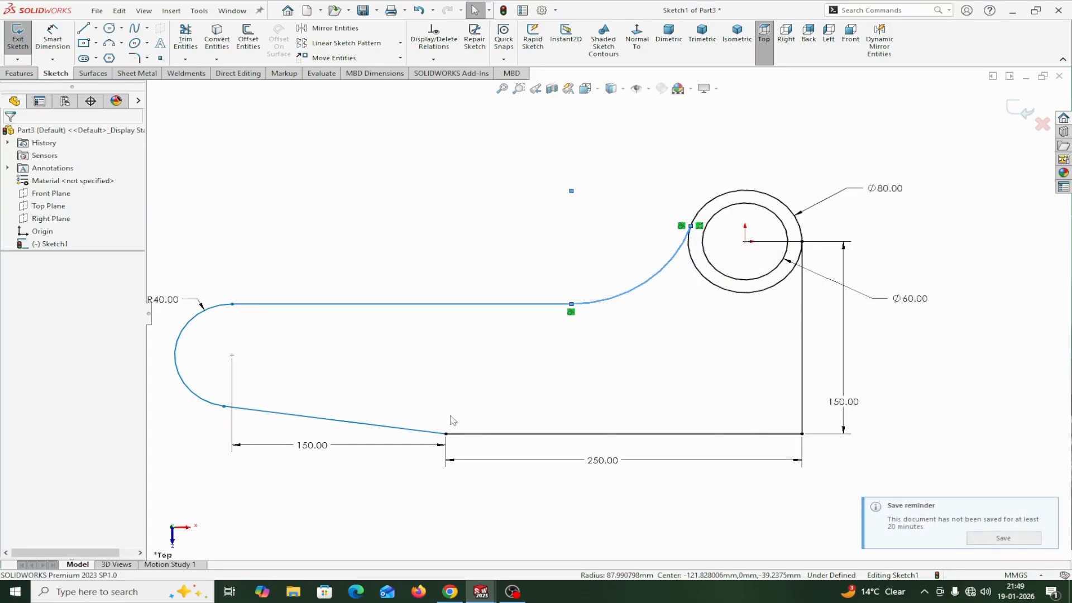
- Dimension the angle between the sloped lower line and the bottom horizontal line as 160°
{"action": "left_click", "coordinate": [53, 36]}
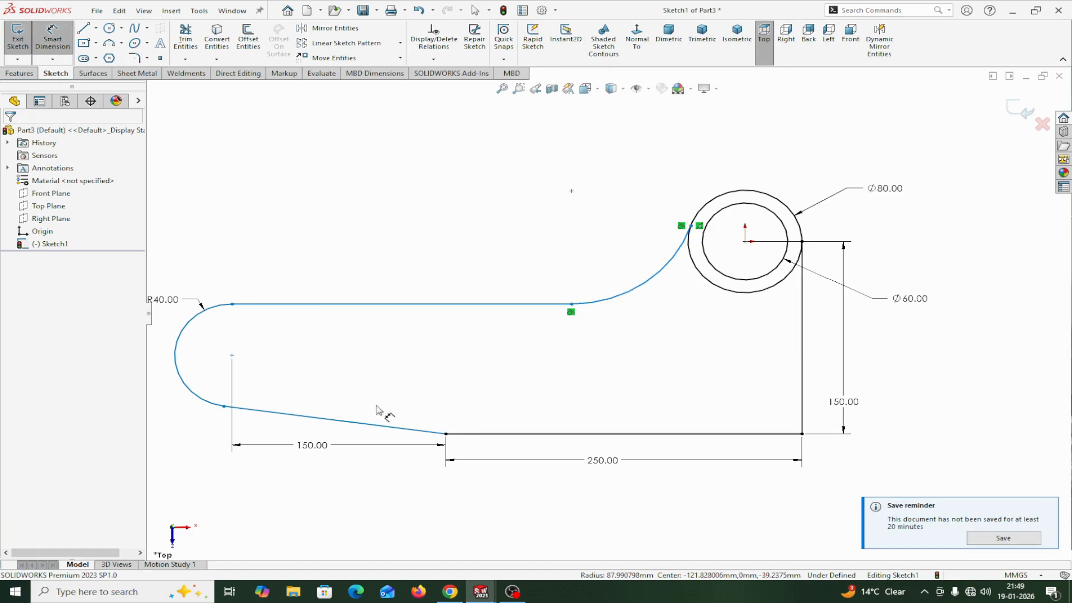
{"action": "left_click", "coordinate": [378, 427]}
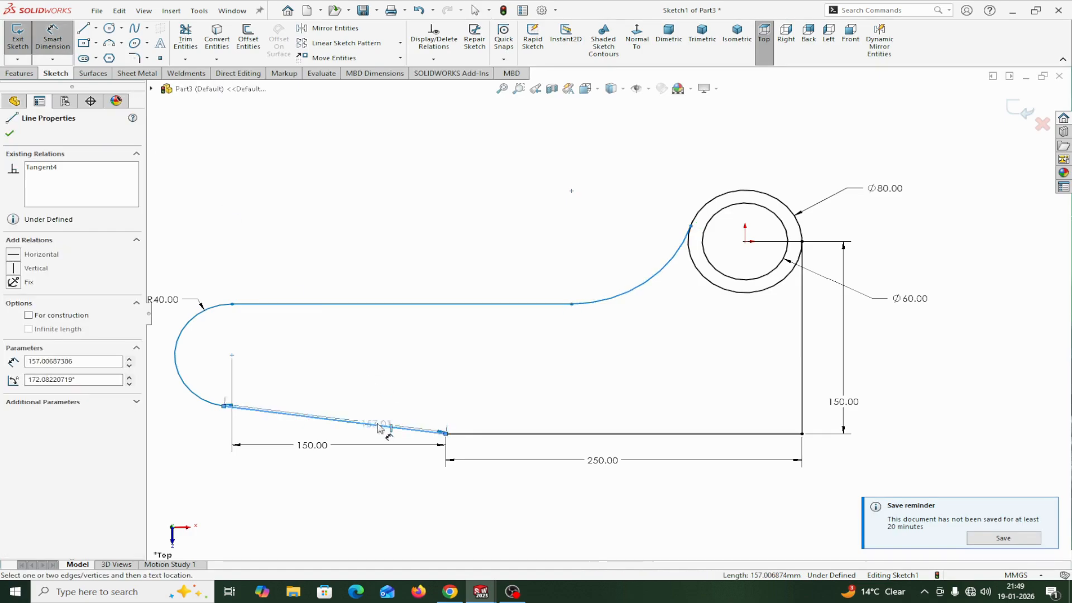
{"action": "left_click", "coordinate": [474, 439]}
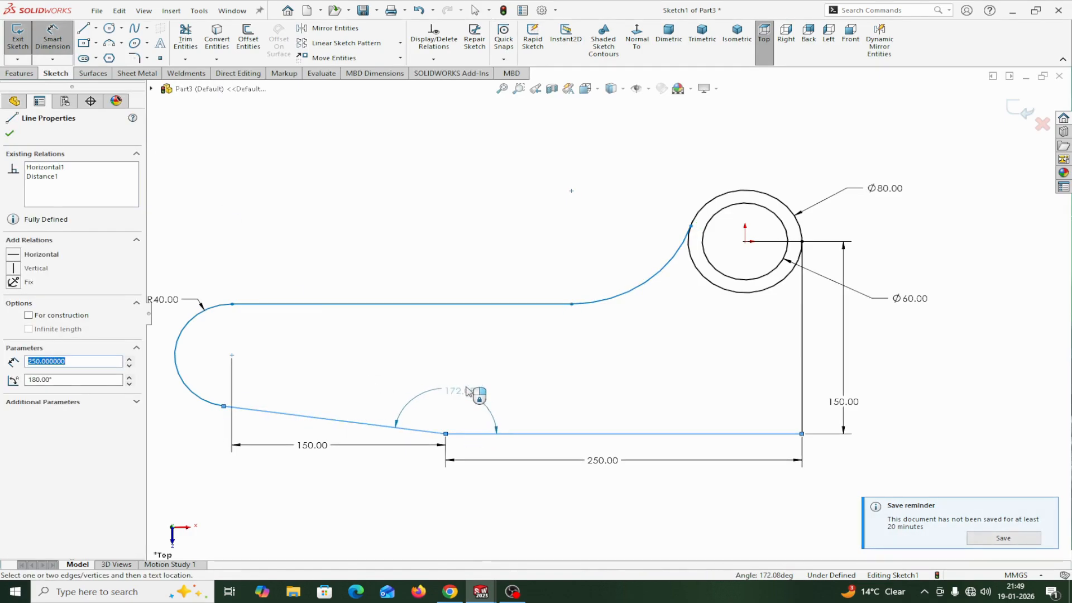
{"action": "left_click", "coordinate": [469, 389]}
{"action": "type", "text": "160"}
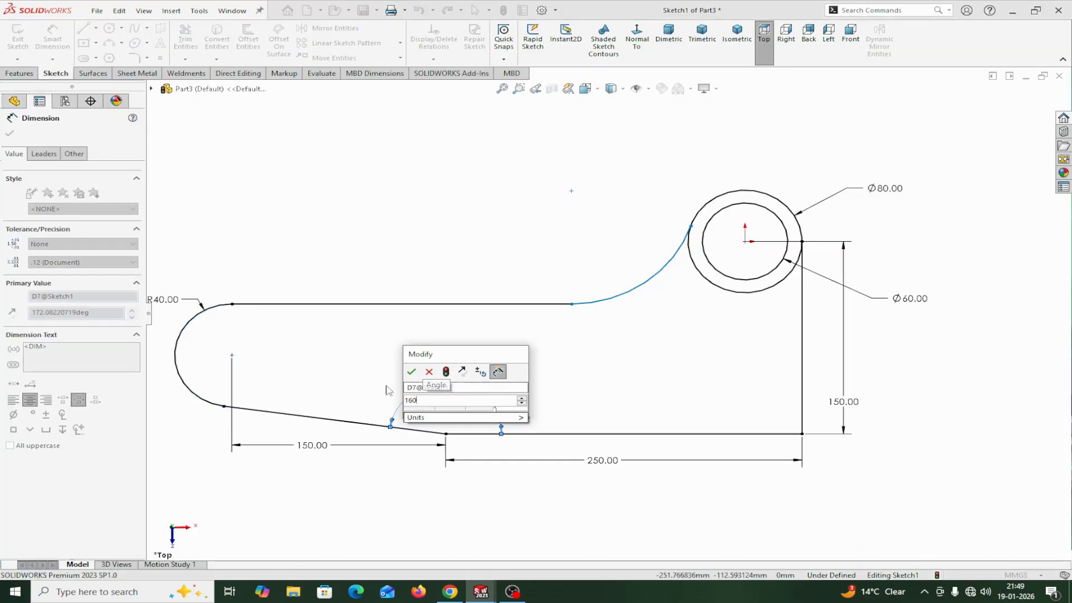
{"action": "left_click", "coordinate": [411, 371]}
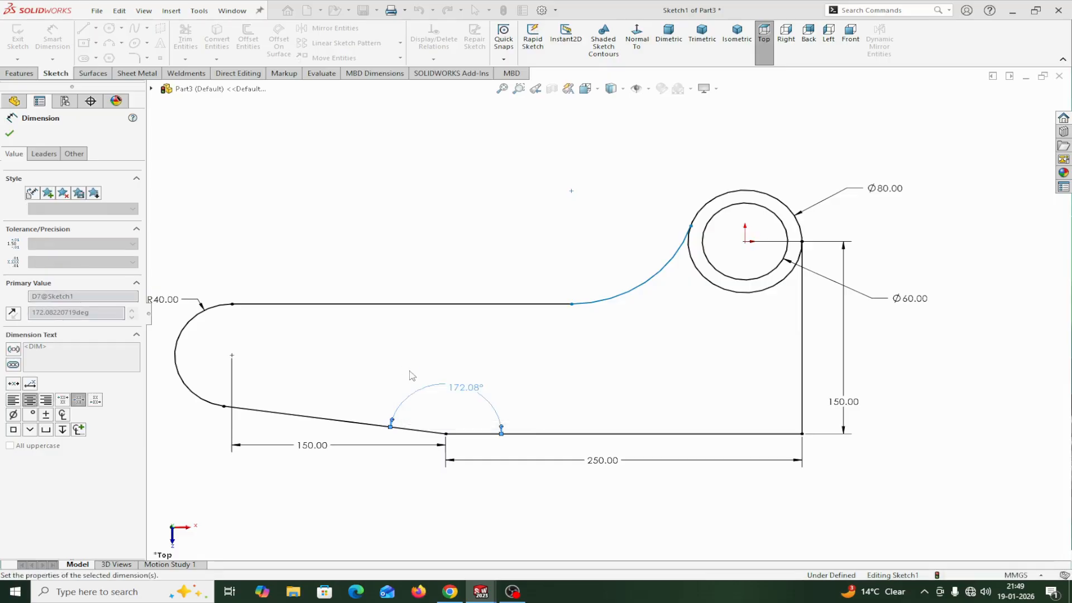
{"action": "scroll", "coordinate": [498, 445], "scroll_direction": "down", "scroll_amount": 2}
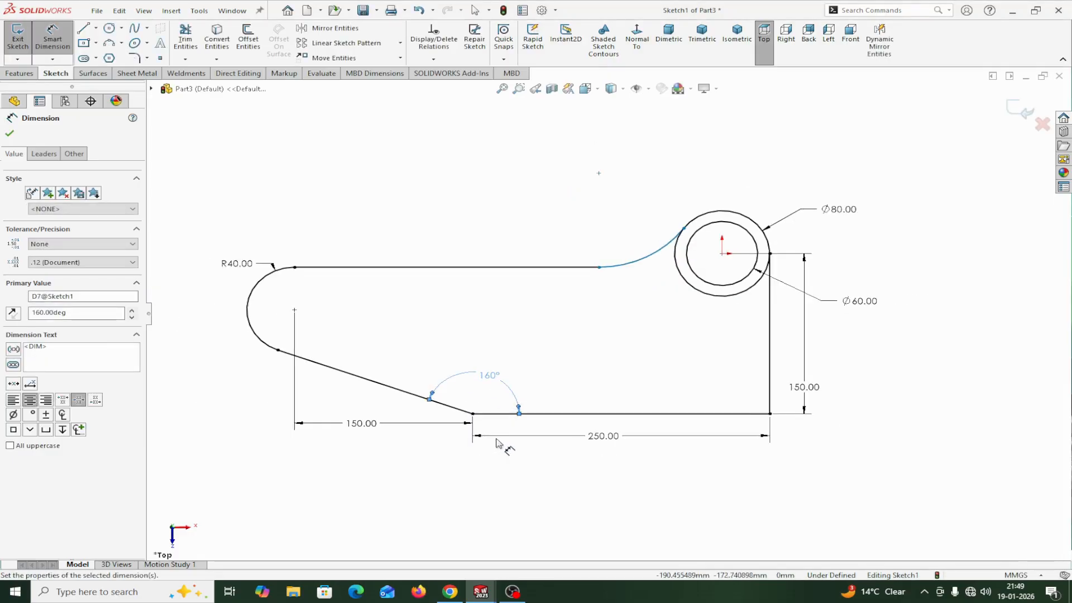
{"action": "scroll", "coordinate": [498, 445], "scroll_direction": "up", "scroll_amount": 2}
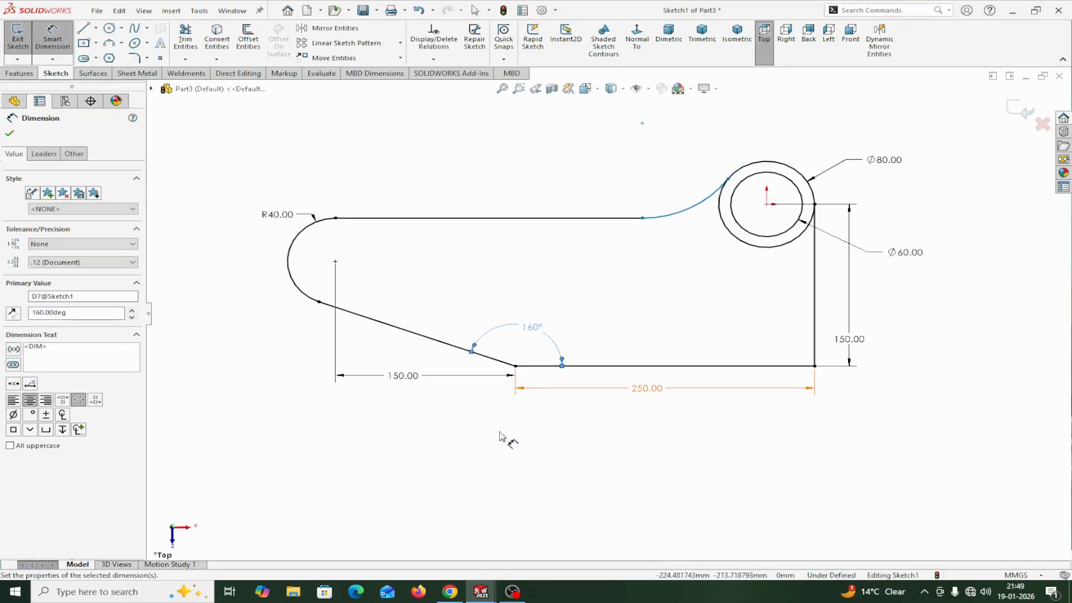
- Dimension the radius of the large concave arc beside the circles as 100 mm
{"action": "left_click", "coordinate": [676, 221]}
{"action": "left_click", "coordinate": [665, 193]}
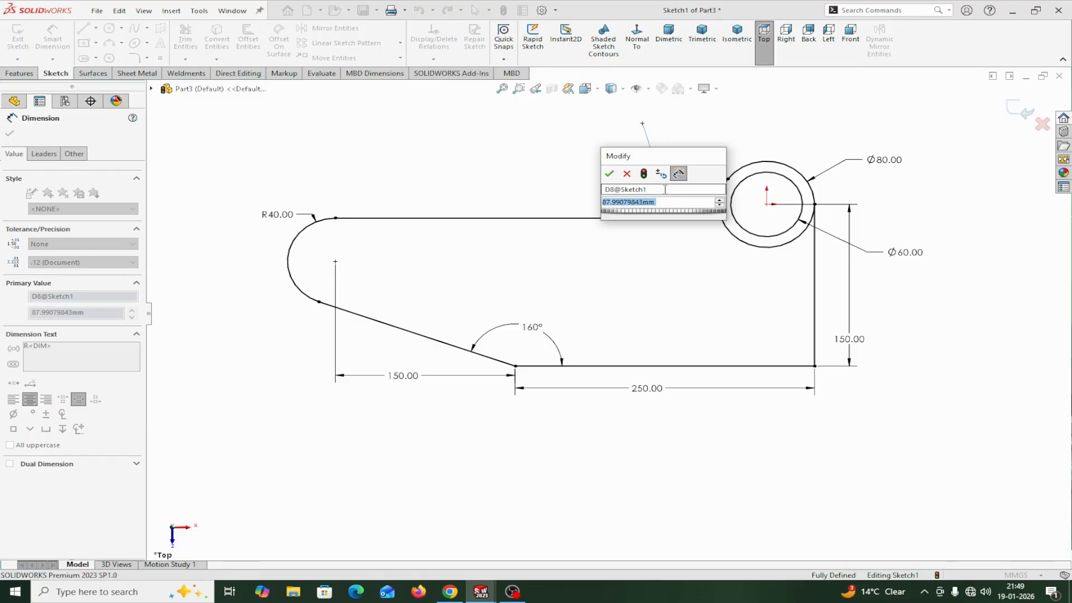
{"action": "type", "text": "100"}
{"action": "left_click", "coordinate": [611, 175]}
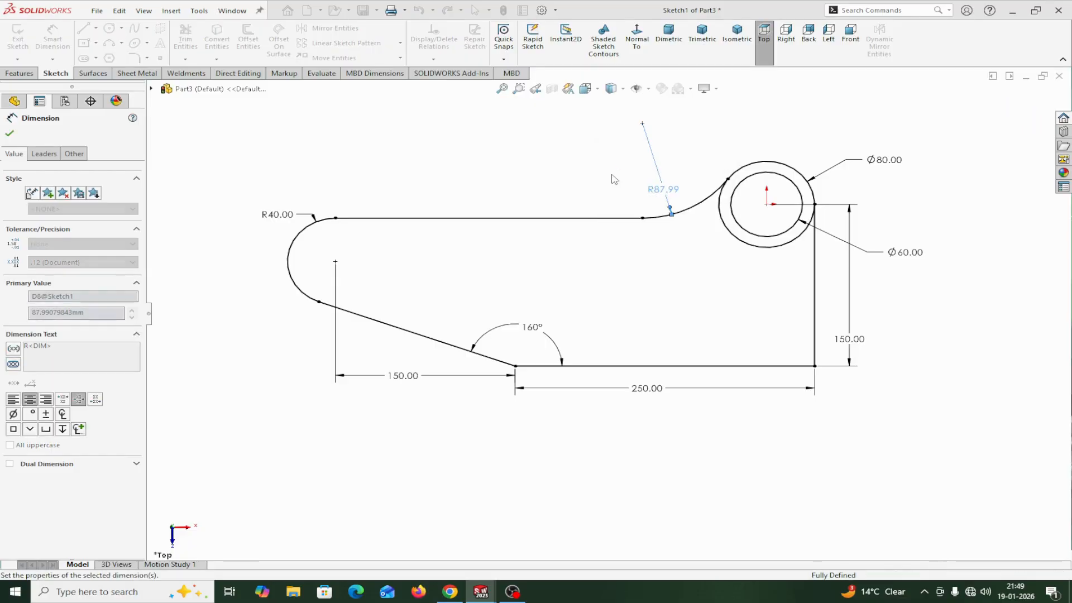
{"action": "left_click", "coordinate": [10, 134]}
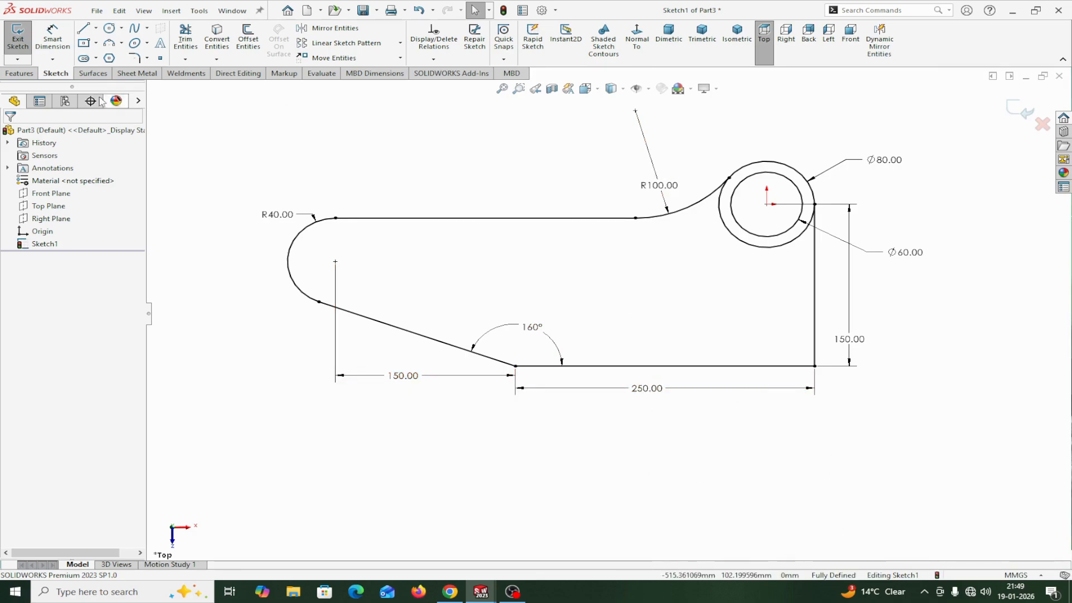
- Start a blind boss extrude of the sketch with the plate region and the ring between the two circles as contours
{"action": "left_click", "coordinate": [21, 75]}
{"action": "left_click", "coordinate": [23, 42]}
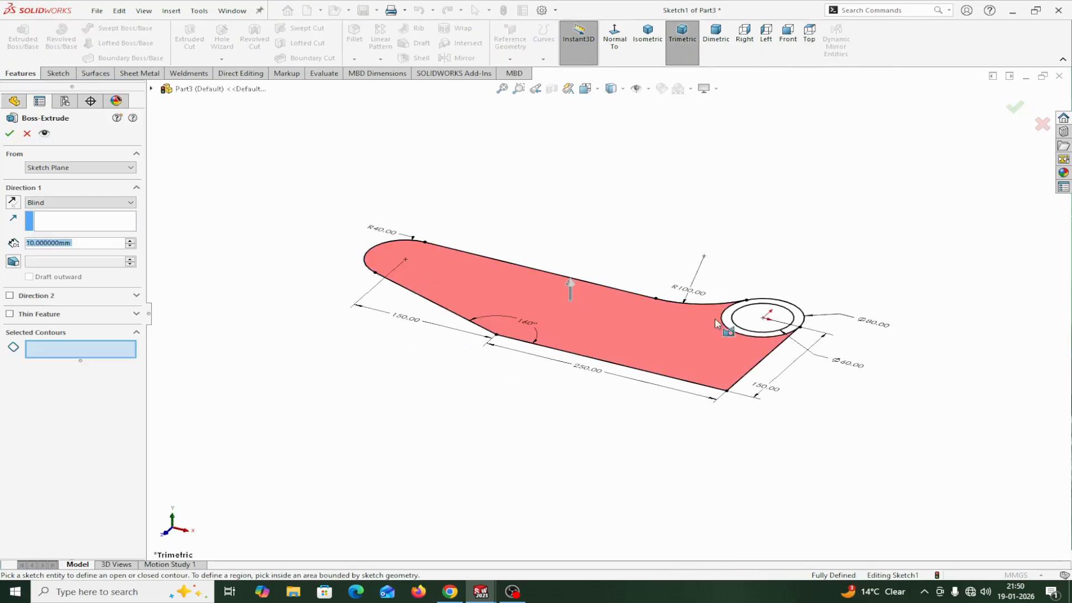
{"action": "left_click", "coordinate": [51, 346]}
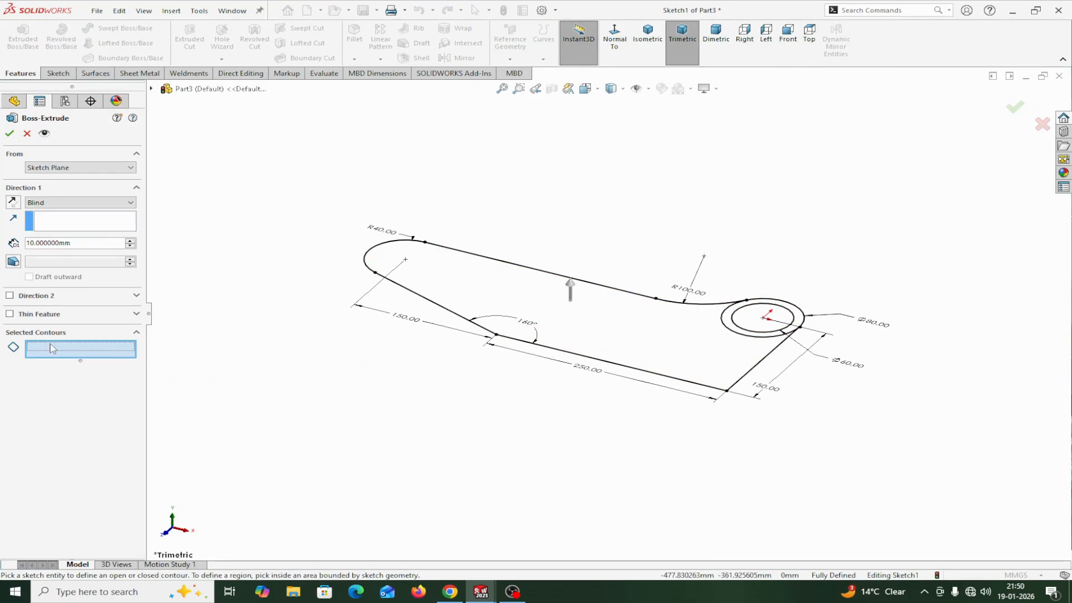
{"action": "left_click", "coordinate": [630, 342]}
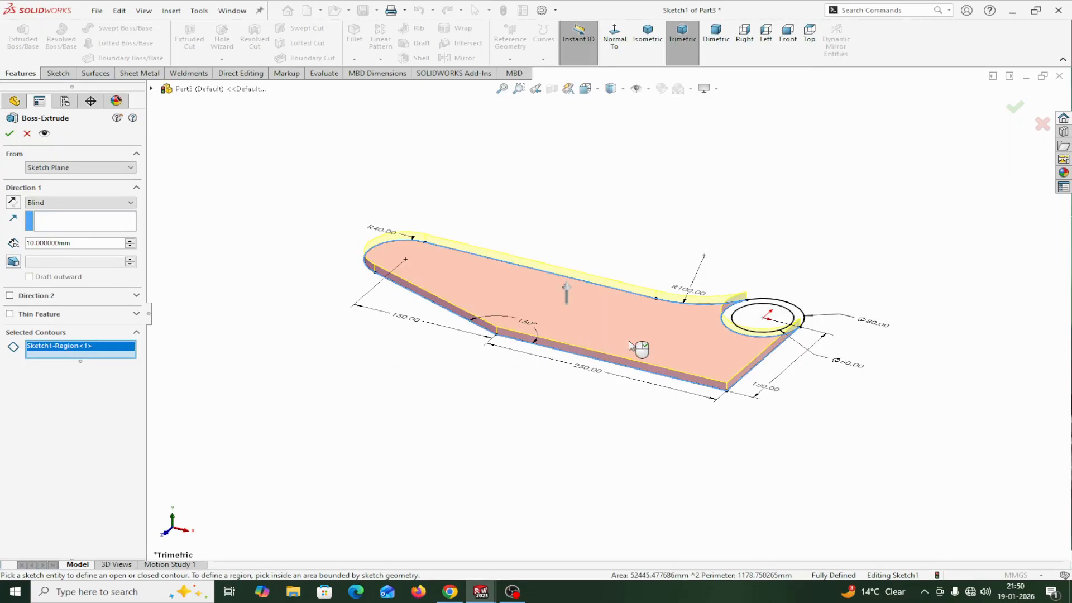
{"action": "scroll", "coordinate": [723, 335], "scroll_direction": "down", "scroll_amount": 5}
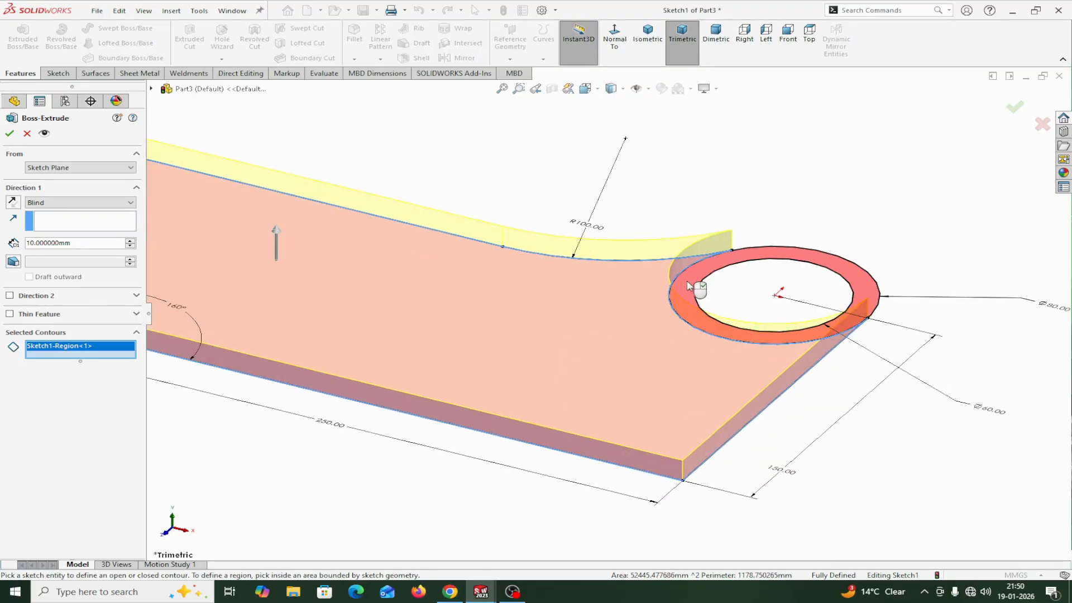
{"action": "left_click", "coordinate": [690, 287]}
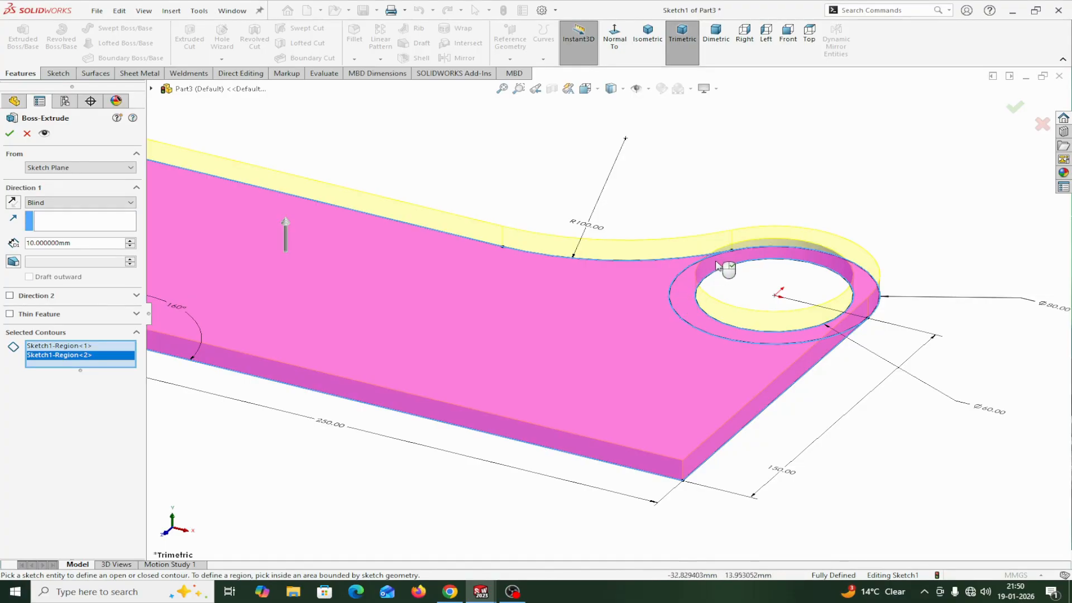
- Set the blind extrusion depth to 20 mm
{"action": "left_click", "coordinate": [130, 242]}
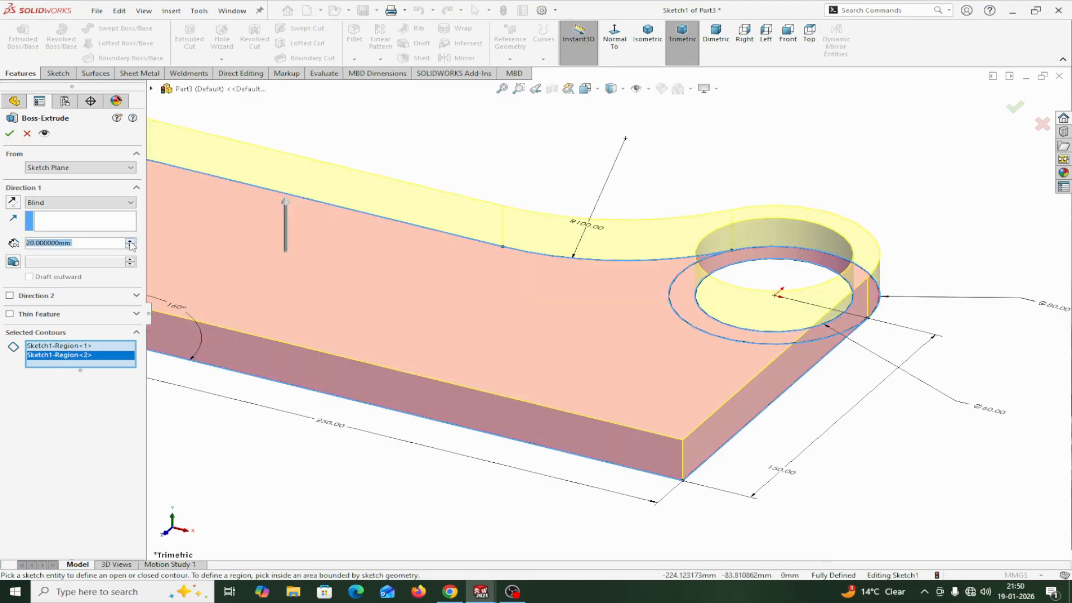
{"action": "left_click", "coordinate": [131, 242]}
{"action": "left_click", "coordinate": [130, 241]}
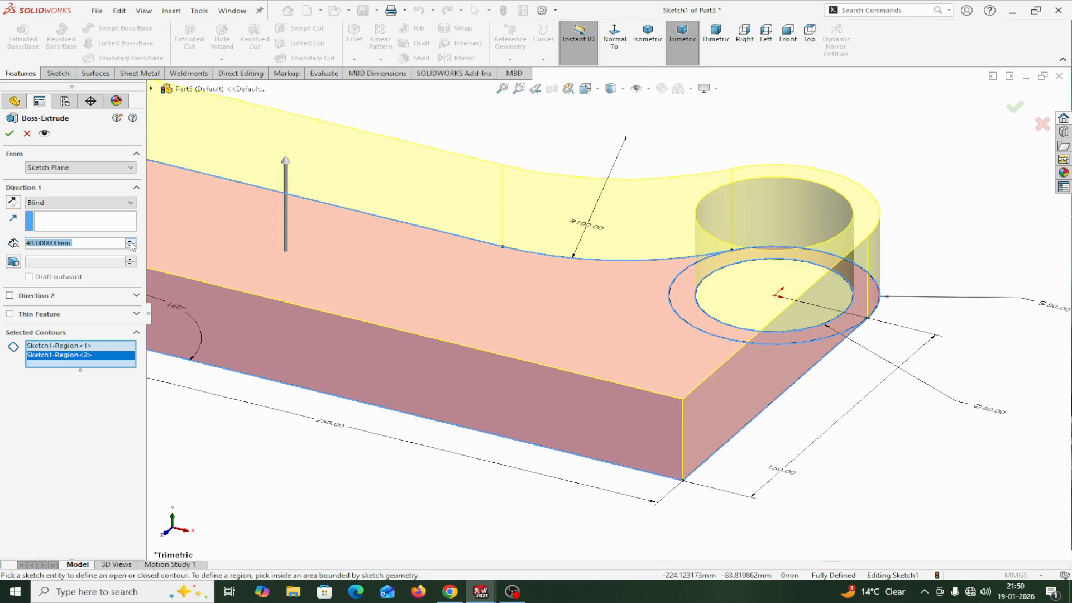
{"action": "left_click", "coordinate": [131, 247]}
{"action": "left_click", "coordinate": [131, 246]}
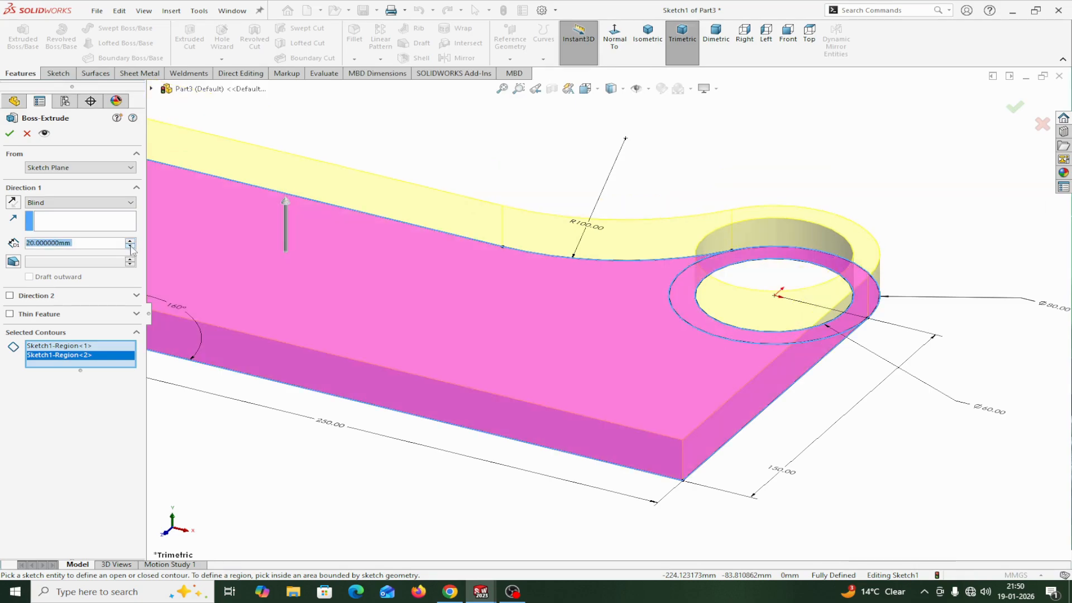
{"action": "left_click", "coordinate": [132, 246]}
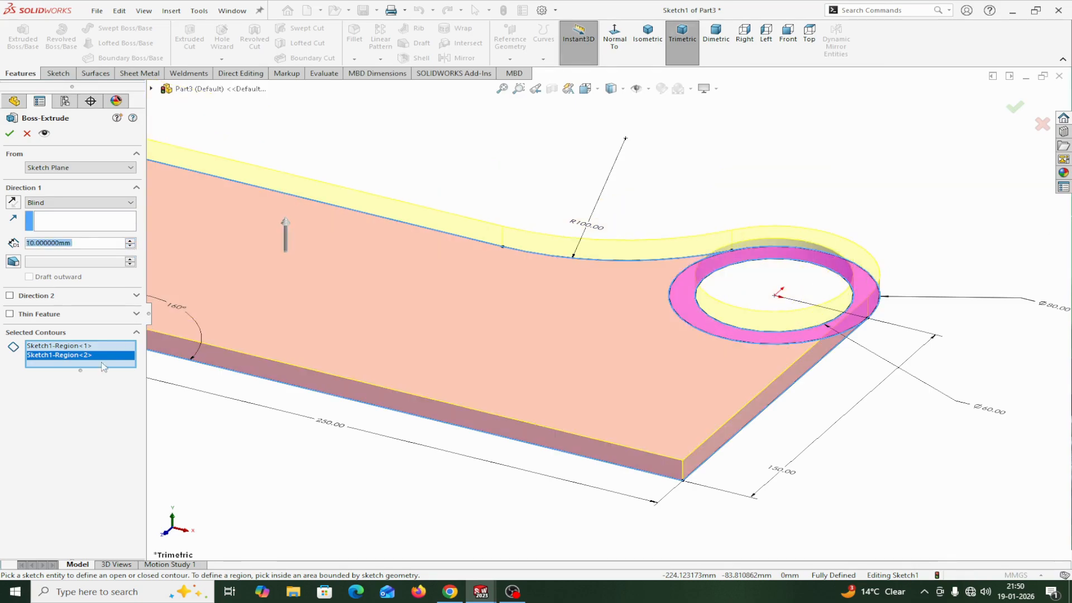
{"action": "left_click", "coordinate": [130, 241]}
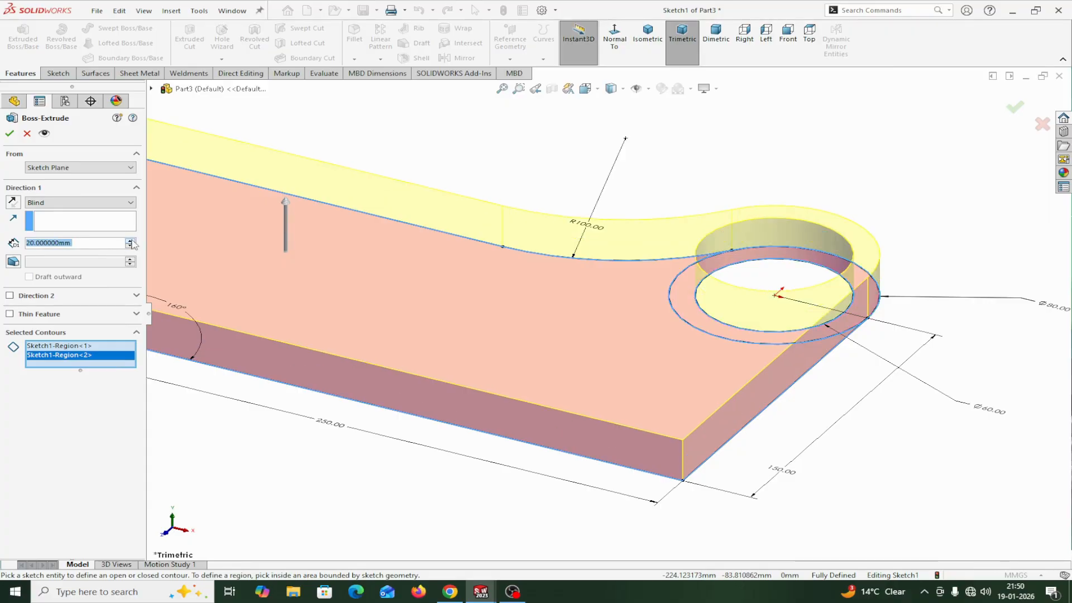
- Clear the selected contours, pick only the plate region without the ring, and complete the upward extrusion
{"action": "right_click", "coordinate": [92, 357]}
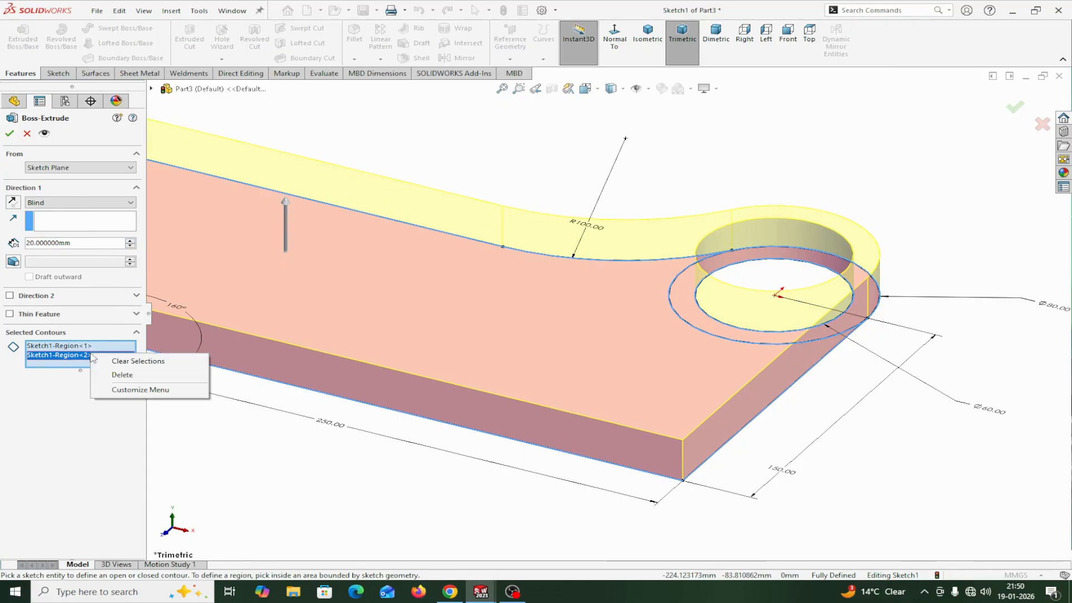
{"action": "left_click", "coordinate": [116, 374]}
{"action": "scroll", "coordinate": [547, 357], "scroll_direction": "up", "scroll_amount": 5}
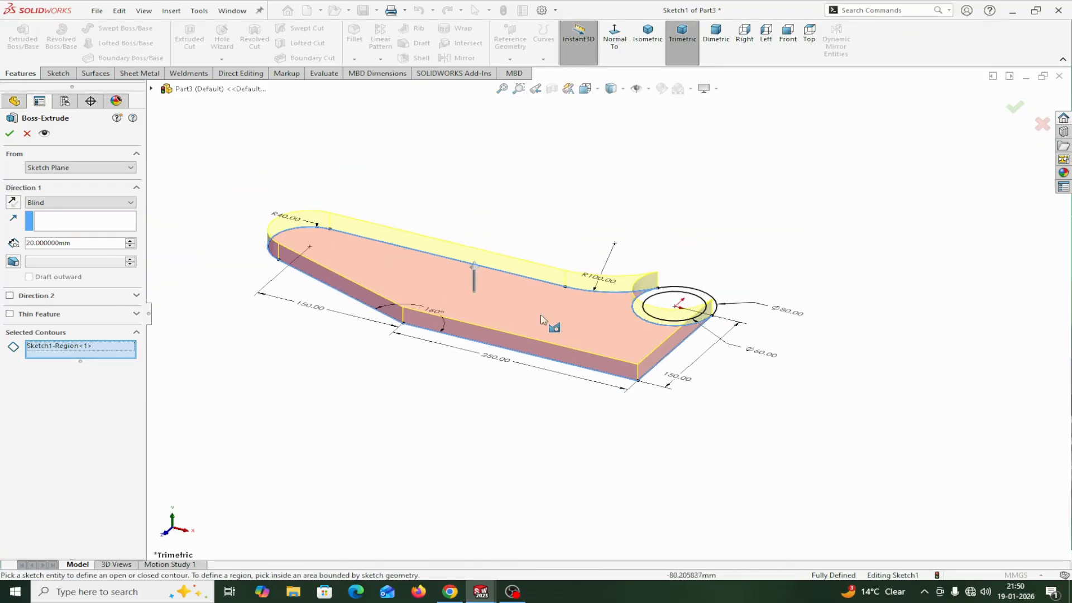
{"action": "right_click", "coordinate": [104, 348]}
{"action": "left_click", "coordinate": [135, 368]}
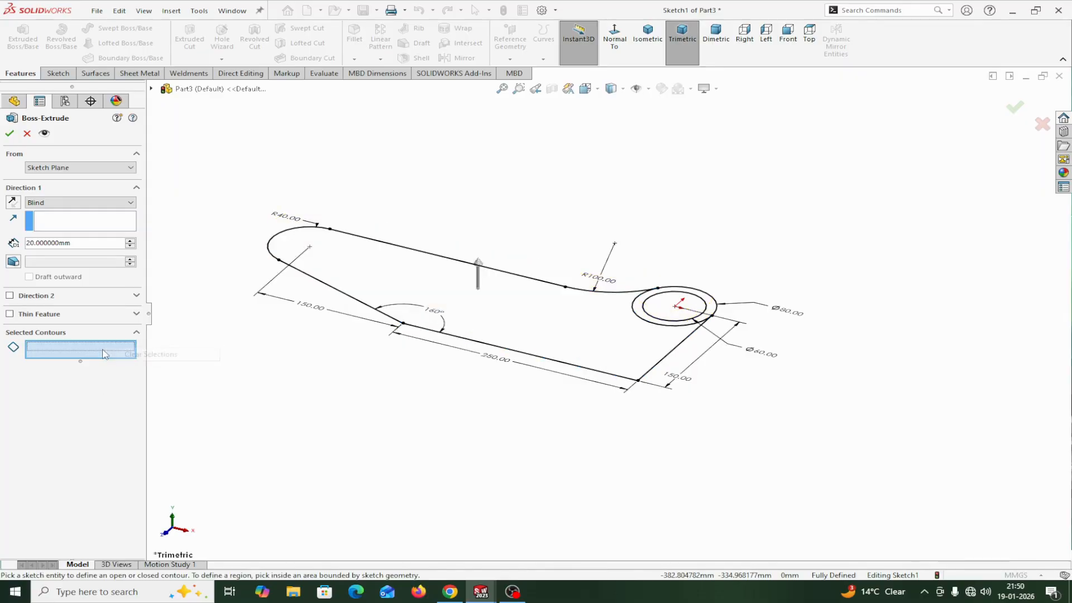
{"action": "left_click", "coordinate": [407, 288]}
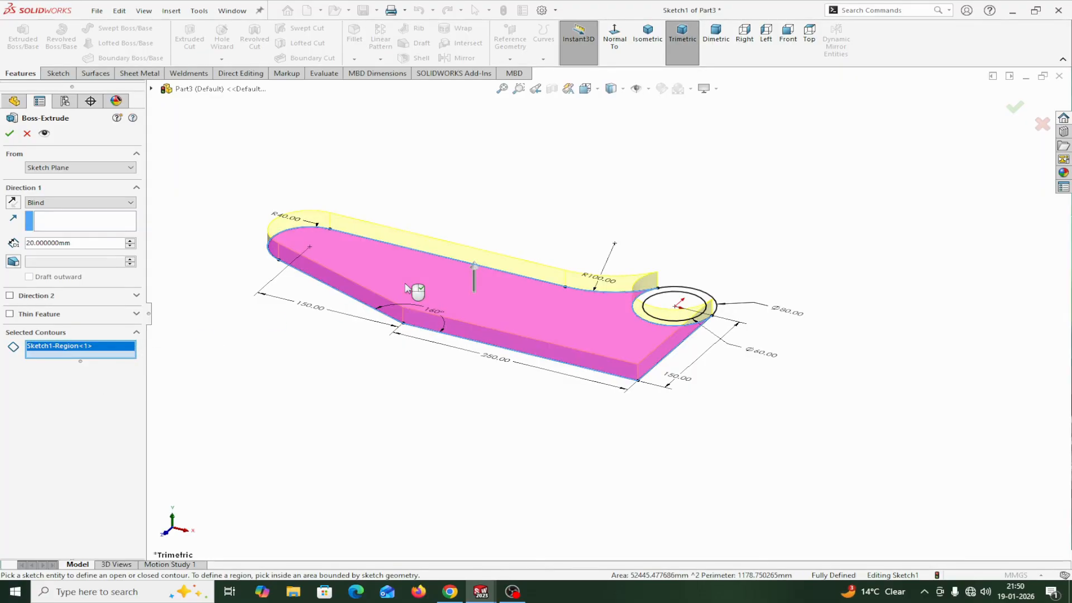
{"action": "left_click", "coordinate": [13, 203]}
{"action": "left_click", "coordinate": [12, 203]}
{"action": "left_click", "coordinate": [10, 134]}
- Start another boss extrude from the plate's existing sketch, with only the ring between the two circles as the contour
{"action": "left_click", "coordinate": [7, 256]}
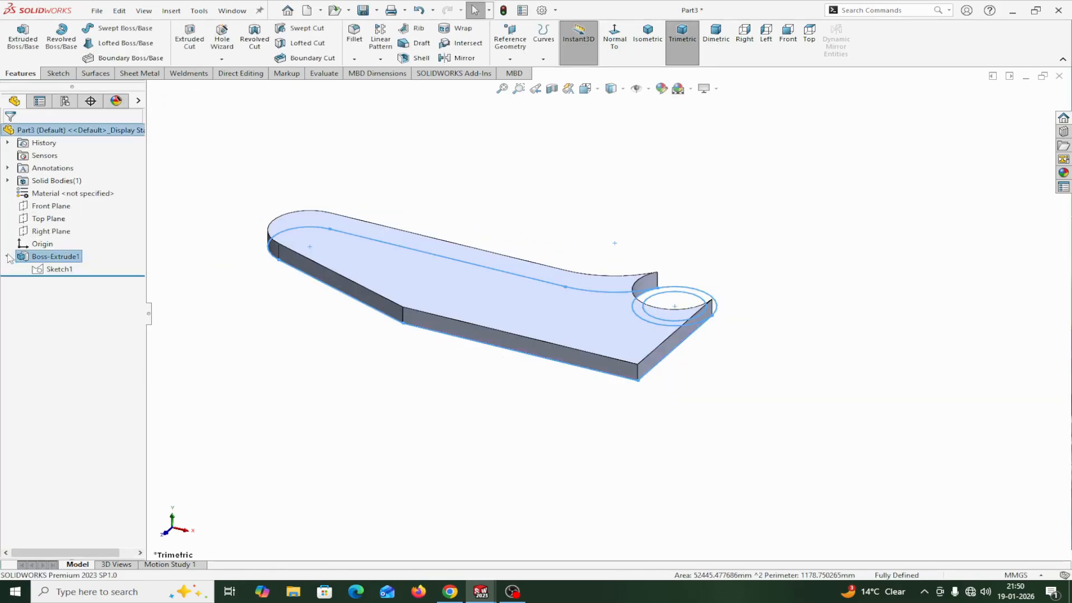
{"action": "left_click", "coordinate": [56, 269]}
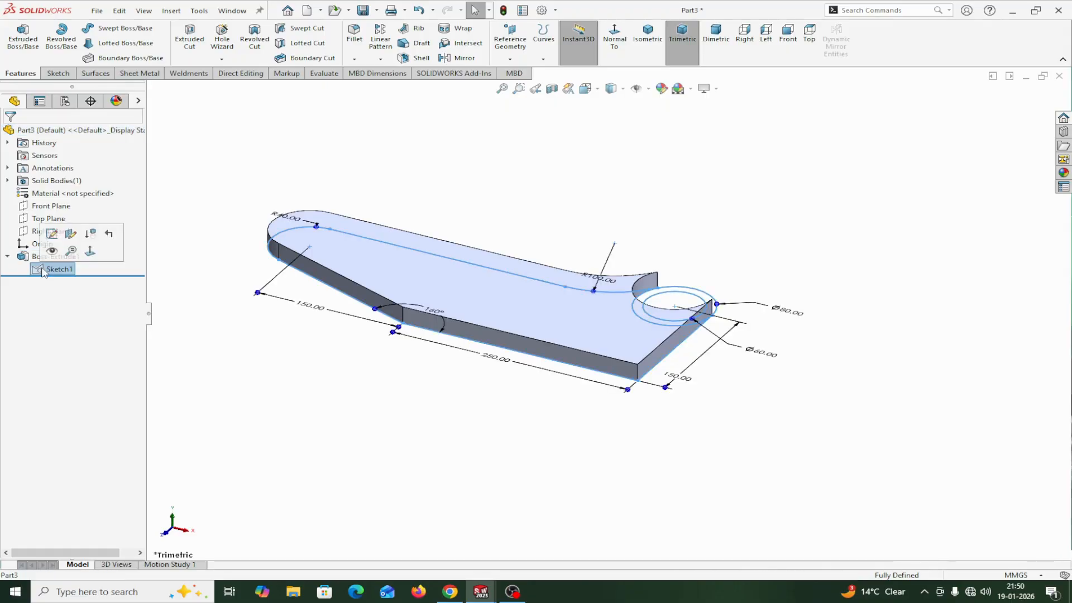
{"action": "scroll", "coordinate": [632, 316], "scroll_direction": "down", "scroll_amount": 2}
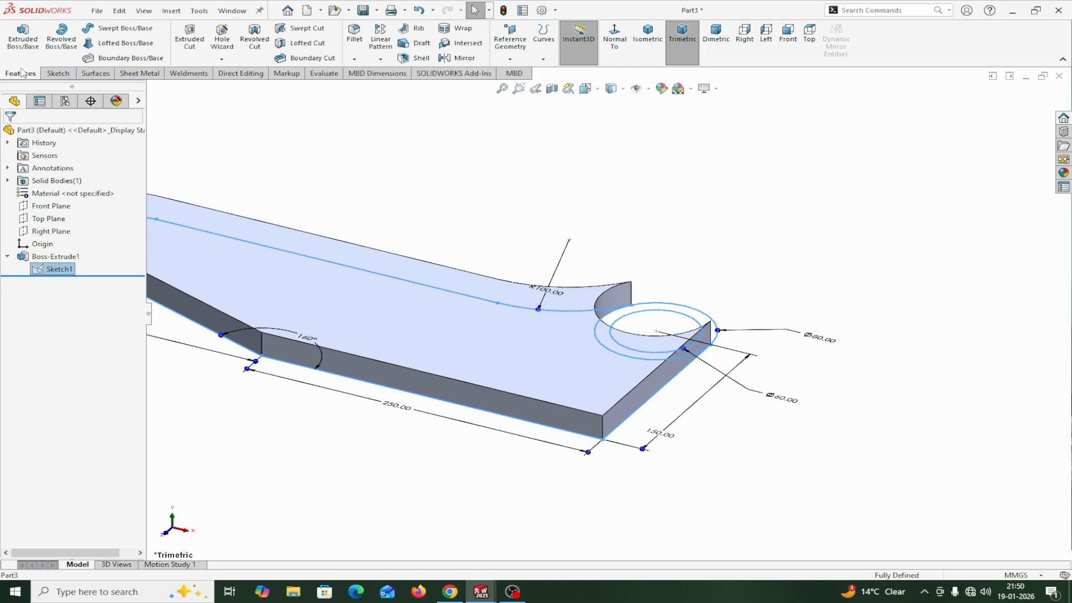
{"action": "left_click", "coordinate": [23, 36]}
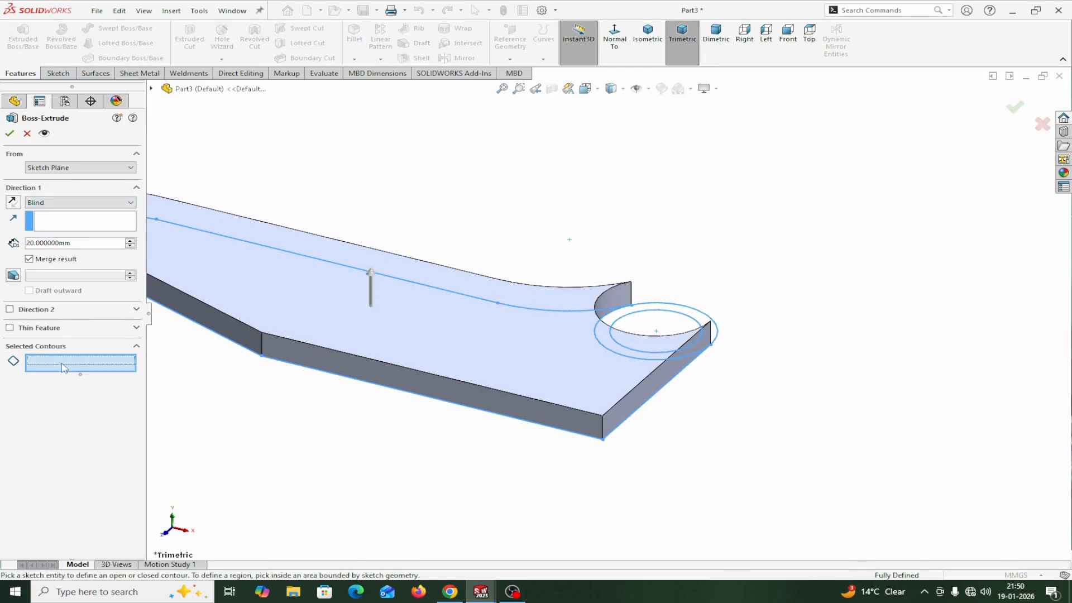
{"action": "left_click", "coordinate": [640, 313]}
{"action": "mouse_move", "coordinate": [802, 278]}
{"action": "middle_mouse_down"}
{"action": "mouse_move", "coordinate": [782, 289]}
{"action": "mouse_move", "coordinate": [751, 375]}
{"action": "mouse_move", "coordinate": [759, 403]}
{"action": "mouse_move", "coordinate": [787, 403]}
{"action": "middle_mouse_up"}
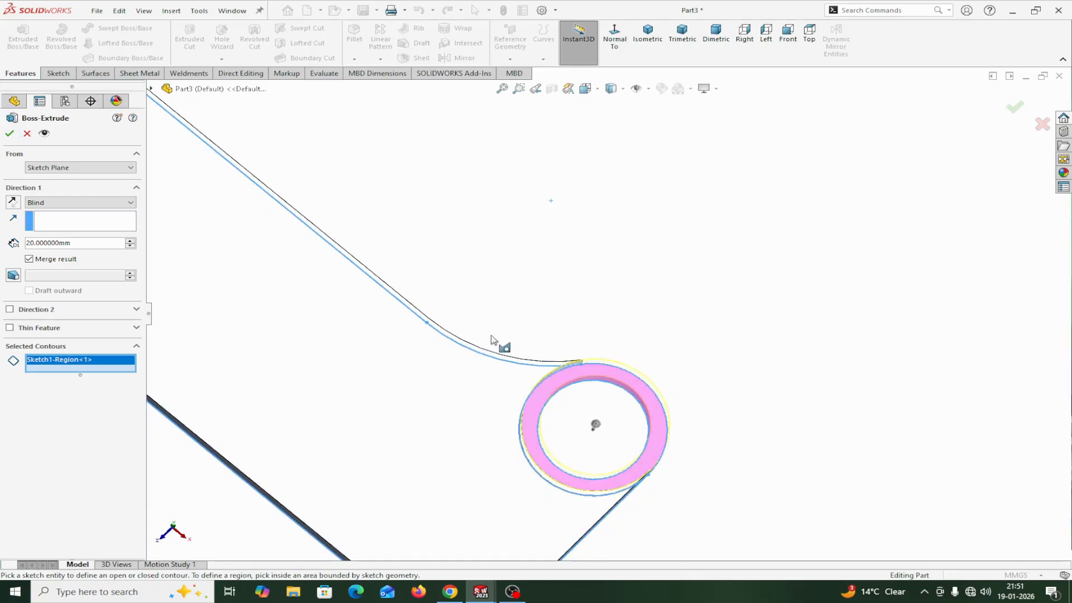
- Set the ring's blind extrusion depth to 100 mm with the result merged and complete the boss
{"action": "left_click", "coordinate": [133, 241]}
{"action": "left_click", "coordinate": [133, 241]}
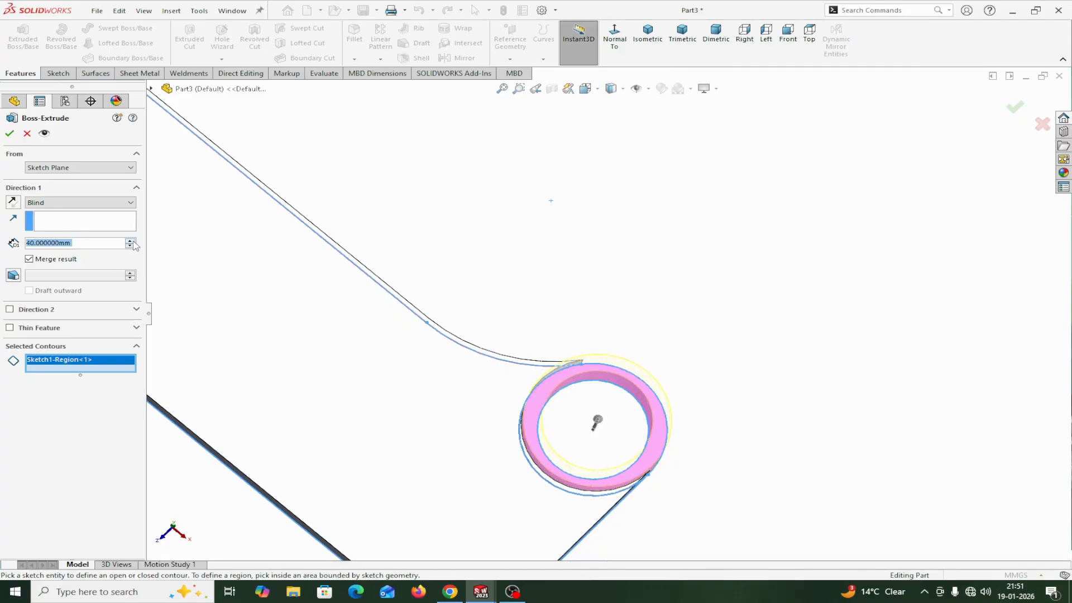
{"action": "left_click", "coordinate": [133, 240]}
{"action": "left_click", "coordinate": [130, 240]}
{"action": "left_click", "coordinate": [130, 241]}
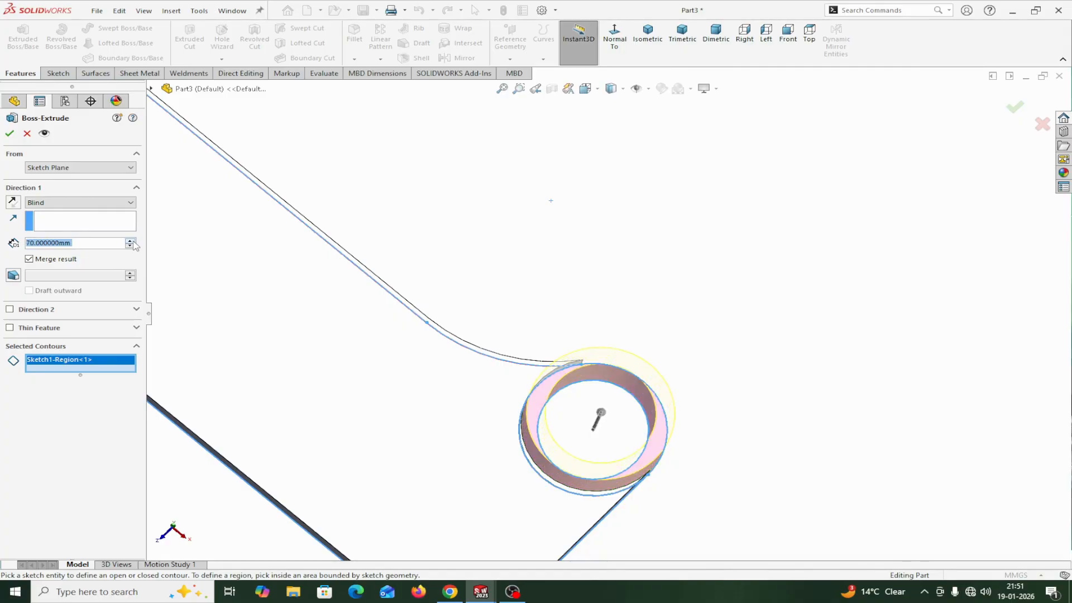
{"action": "left_click", "coordinate": [131, 241]}
{"action": "left_click", "coordinate": [130, 241]}
{"action": "left_click", "coordinate": [130, 240]}
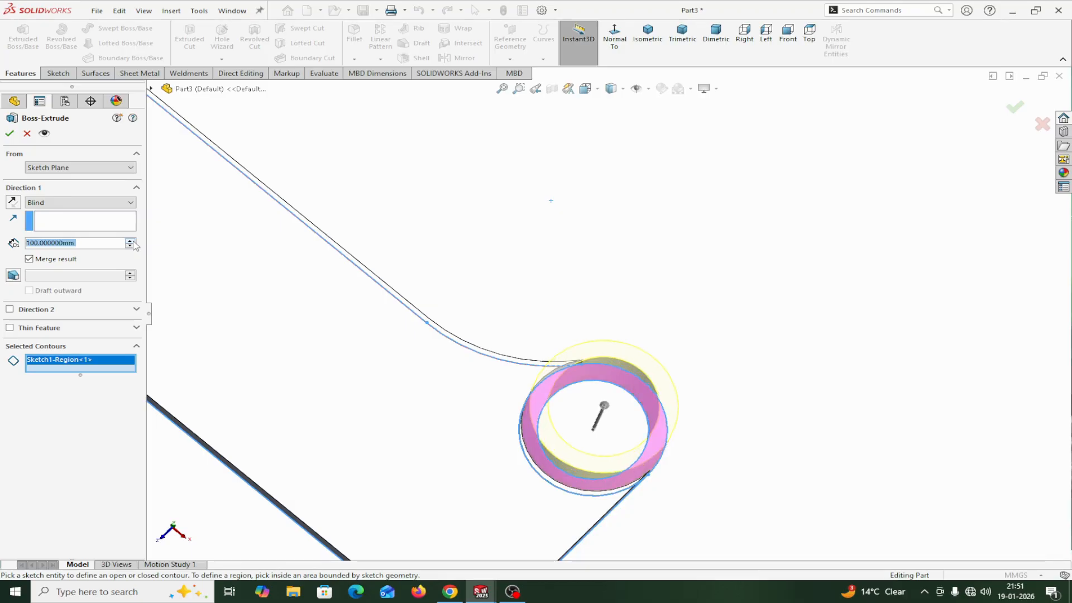
{"action": "left_click", "coordinate": [10, 133]}
{"action": "scroll", "coordinate": [606, 266], "scroll_direction": "up", "scroll_amount": 3}
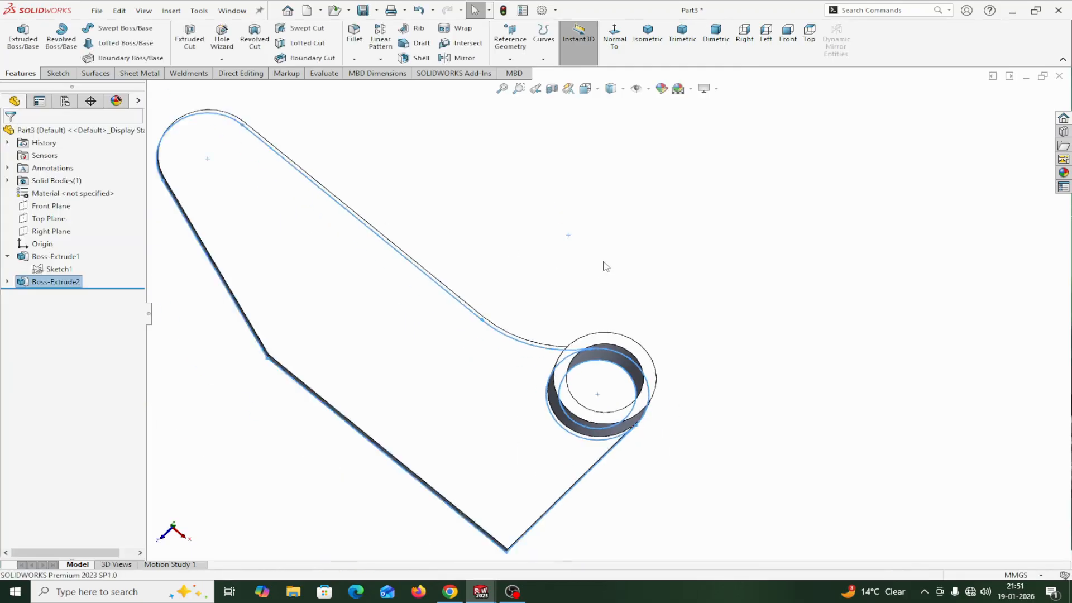
{"action": "middle_click_drag", "start_coordinate": [606, 265], "coordinate": [769, 234]}
{"action": "scroll", "coordinate": [709, 313], "scroll_direction": "up", "scroll_amount": 2}
{"action": "scroll", "coordinate": [708, 313], "scroll_direction": "down", "scroll_amount": 3}
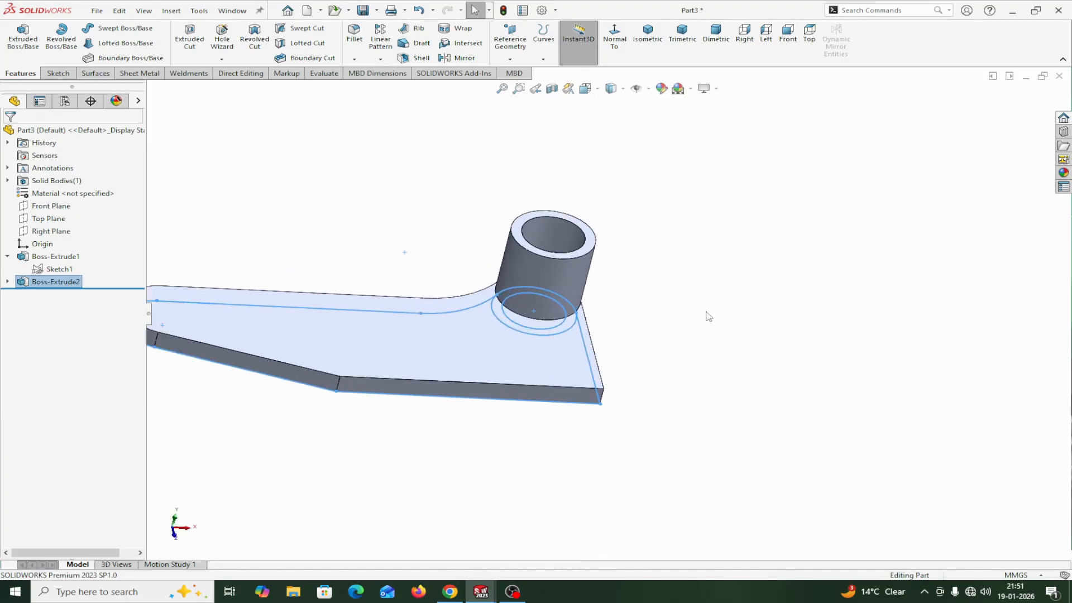
{"action": "scroll", "coordinate": [707, 314], "scroll_direction": "up", "scroll_amount": 3}
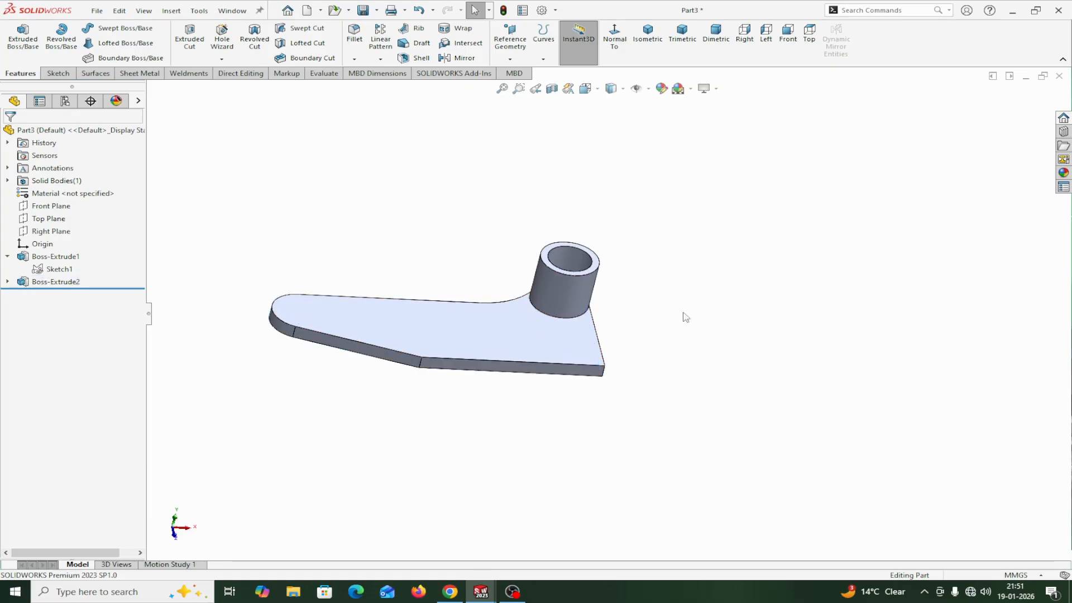
{"action": "middle_click_drag", "start_coordinate": [749, 328], "coordinate": [710, 303]}
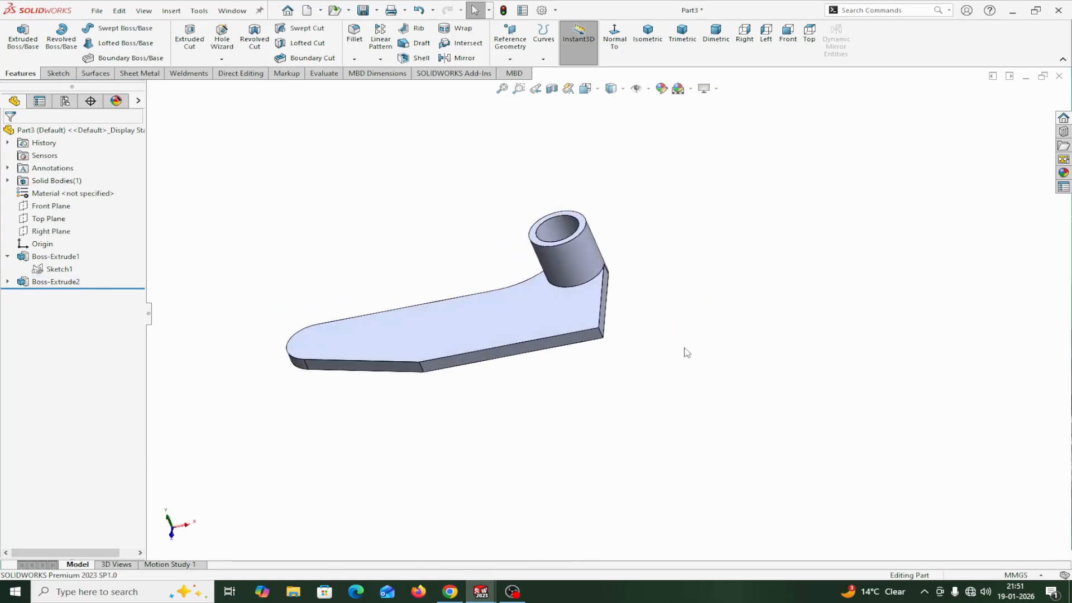
- Examine the reference drawing's top, front and bottom views for the plate's counterbored hole sizes and positions, and return to the part
{"action": "mouse_move", "coordinate": [481, 591]}
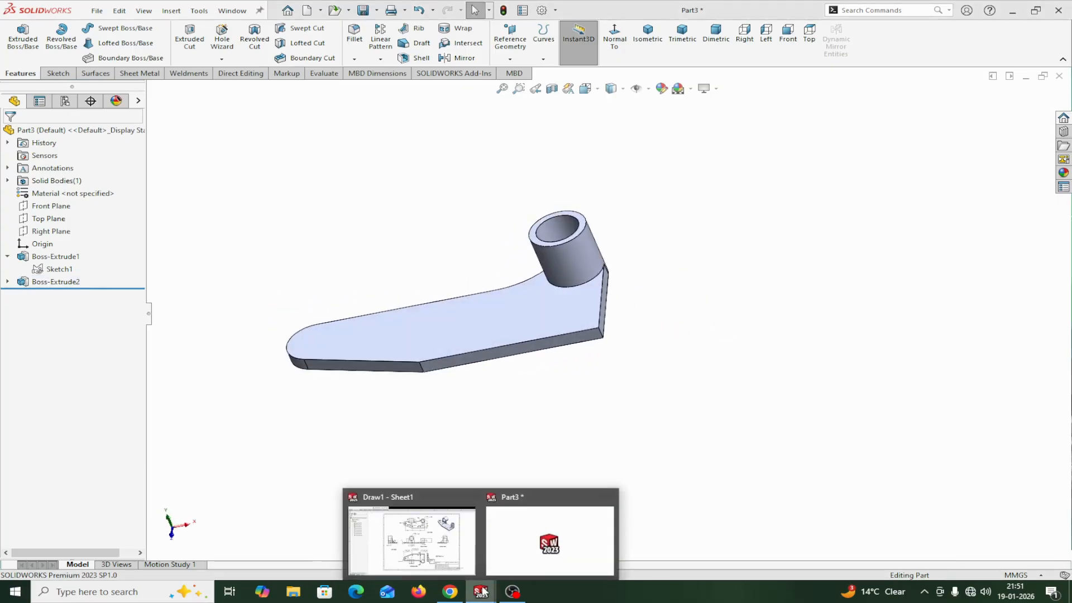
{"action": "left_click", "coordinate": [452, 551]}
{"action": "scroll", "coordinate": [558, 464], "scroll_direction": "down", "scroll_amount": 2}
{"action": "scroll", "coordinate": [589, 425], "scroll_direction": "up", "scroll_amount": 3}
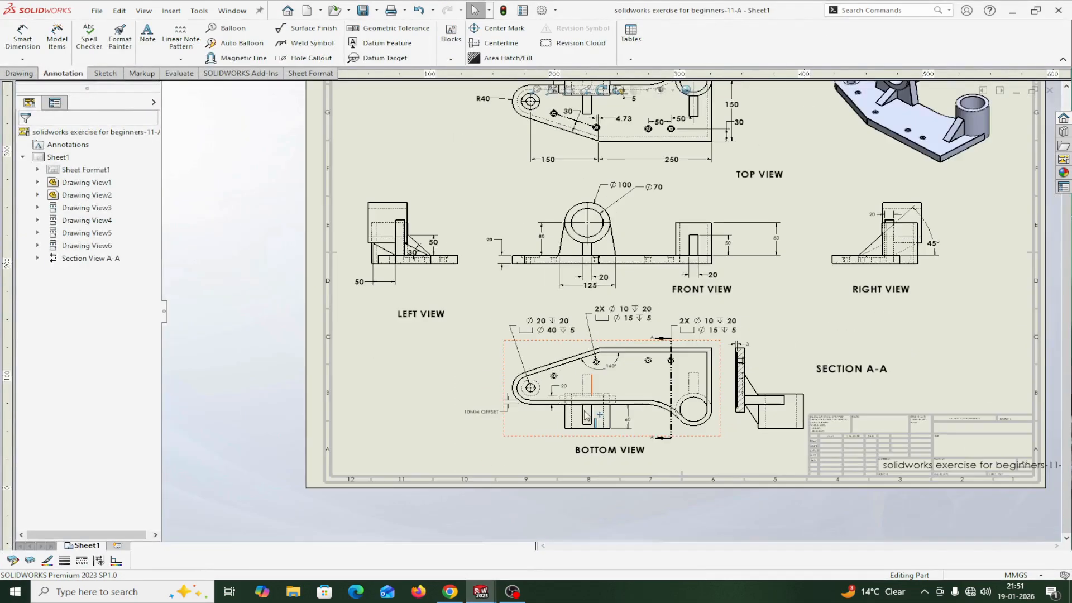
{"action": "scroll", "coordinate": [623, 261], "scroll_direction": "down", "scroll_amount": 2}
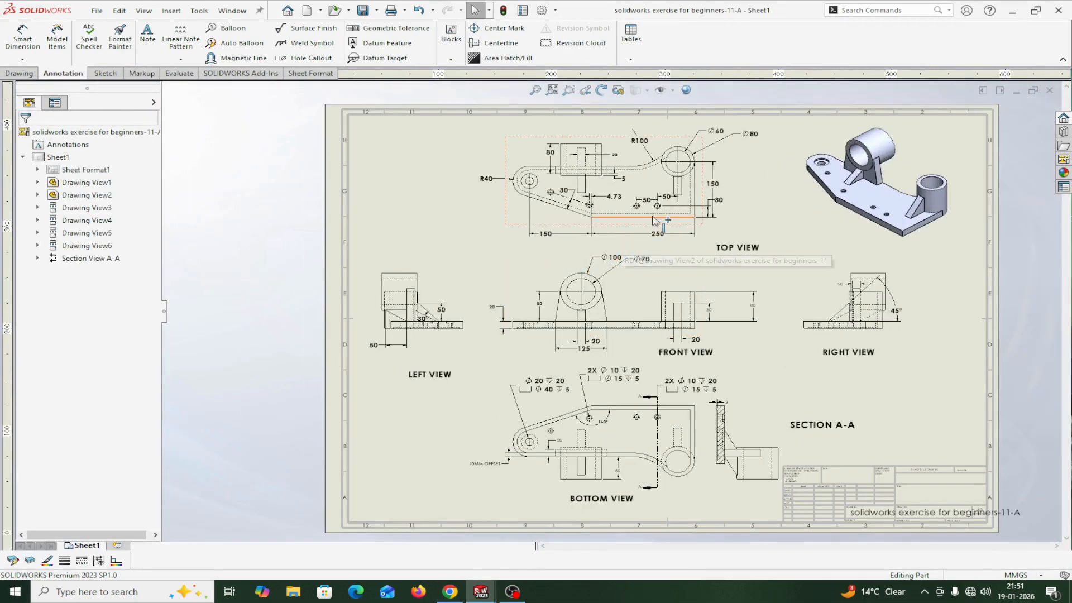
{"action": "scroll", "coordinate": [633, 426], "scroll_direction": "down", "scroll_amount": 4}
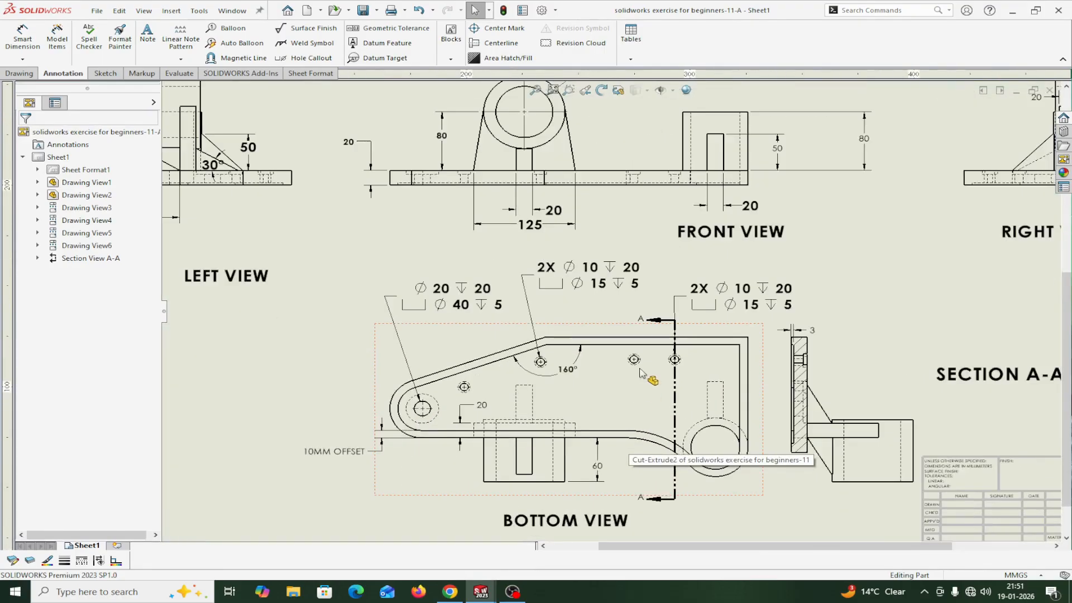
{"action": "scroll", "coordinate": [642, 373], "scroll_direction": "down", "scroll_amount": 1}
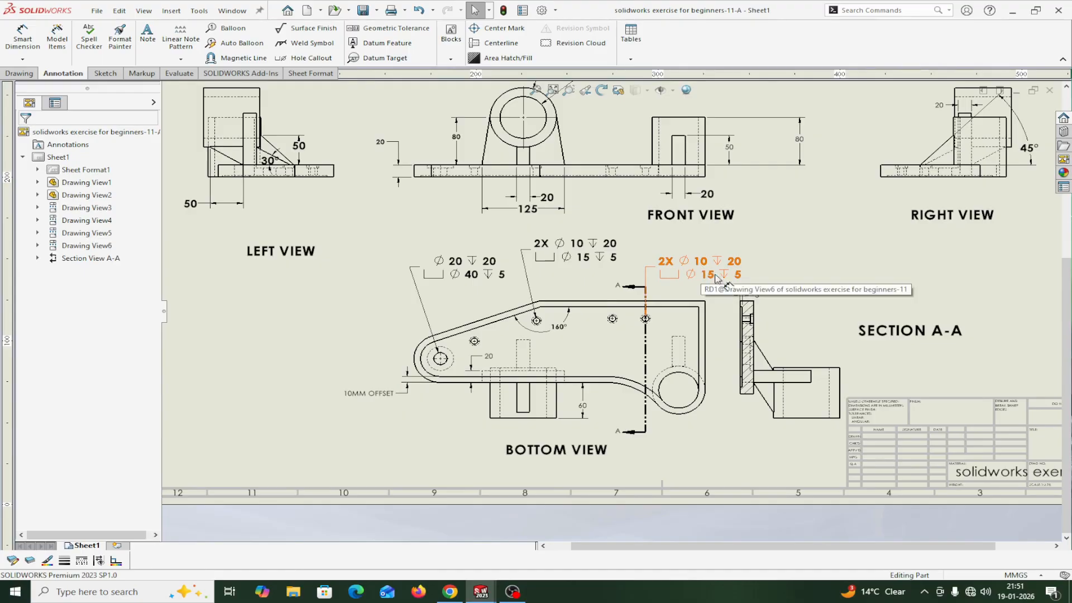
{"action": "scroll", "coordinate": [648, 238], "scroll_direction": "up", "scroll_amount": 4}
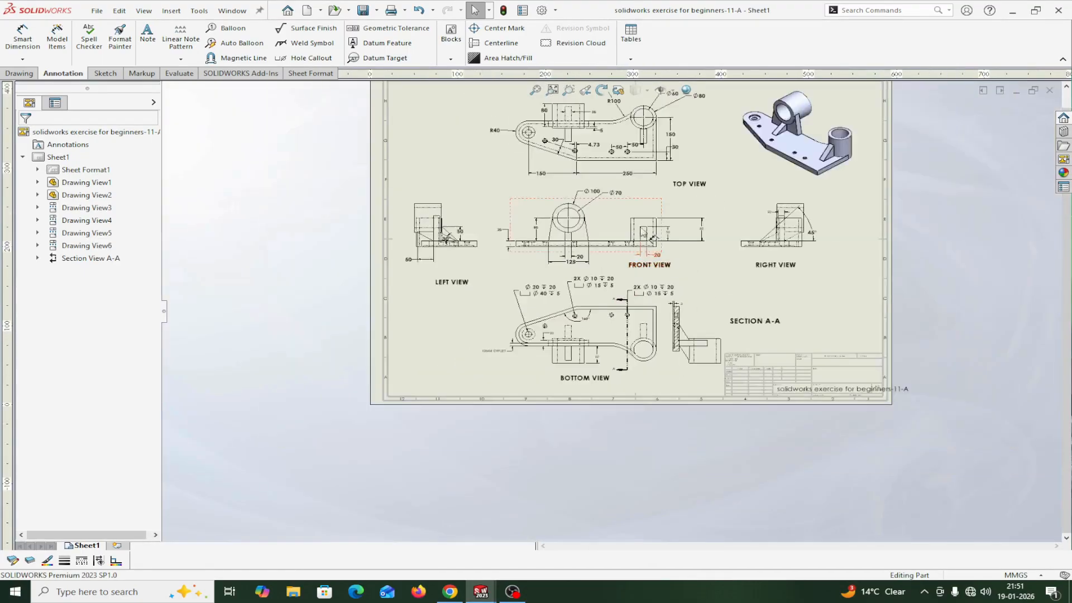
{"action": "scroll", "coordinate": [610, 149], "scroll_direction": "down", "scroll_amount": 4}
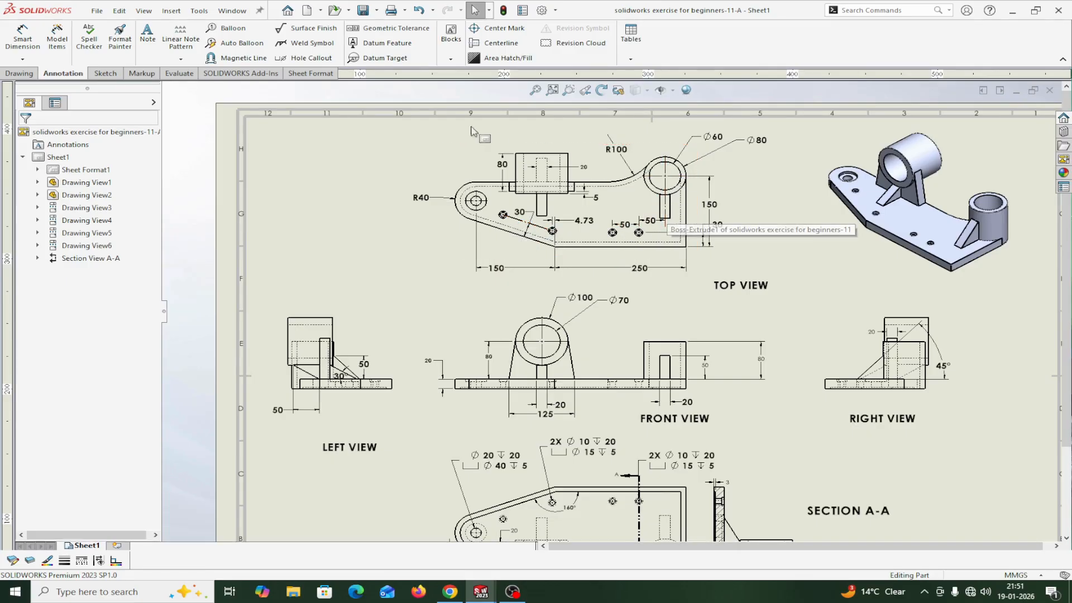
{"action": "mouse_move", "coordinate": [482, 593]}
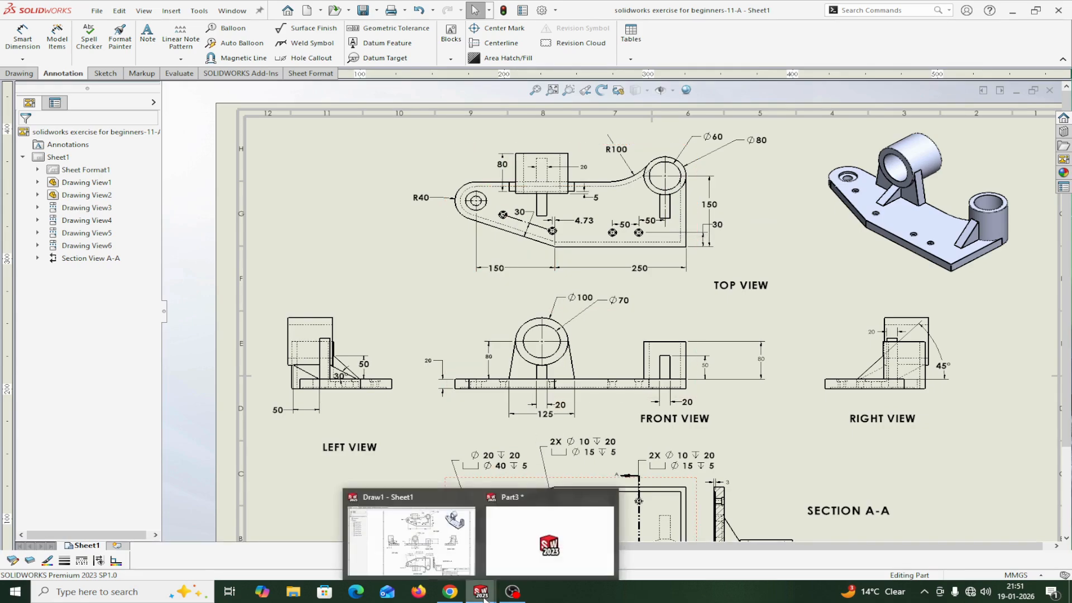
{"action": "left_click", "coordinate": [519, 491]}
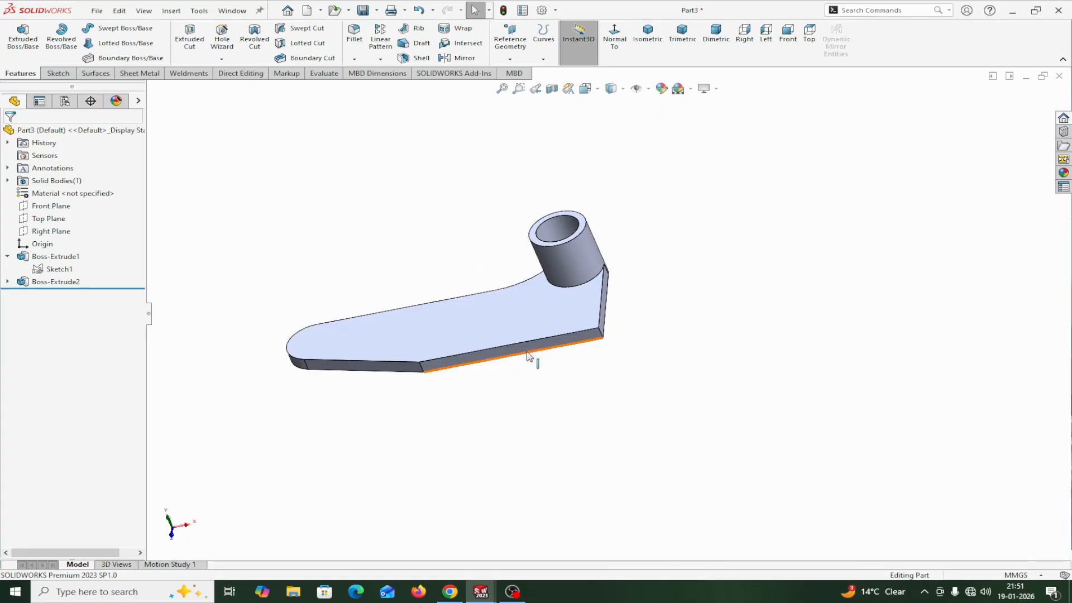
- Start a Hole Wizard legacy hole of type Counterbored and set its diameter to 10 mm
{"action": "left_click", "coordinate": [222, 38]}
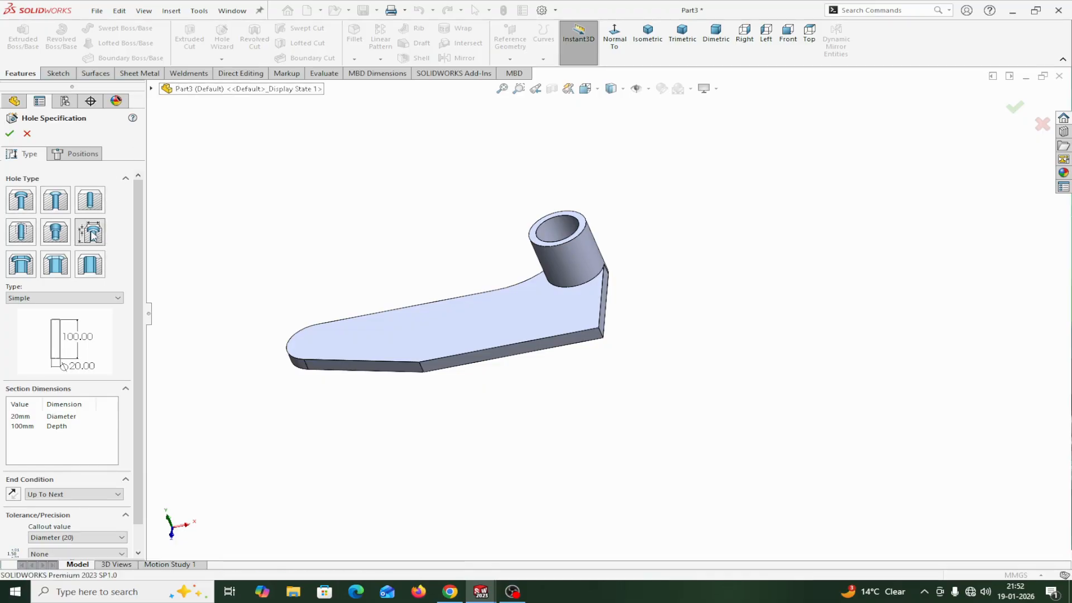
{"action": "left_click", "coordinate": [64, 298]}
{"action": "left_click", "coordinate": [41, 354]}
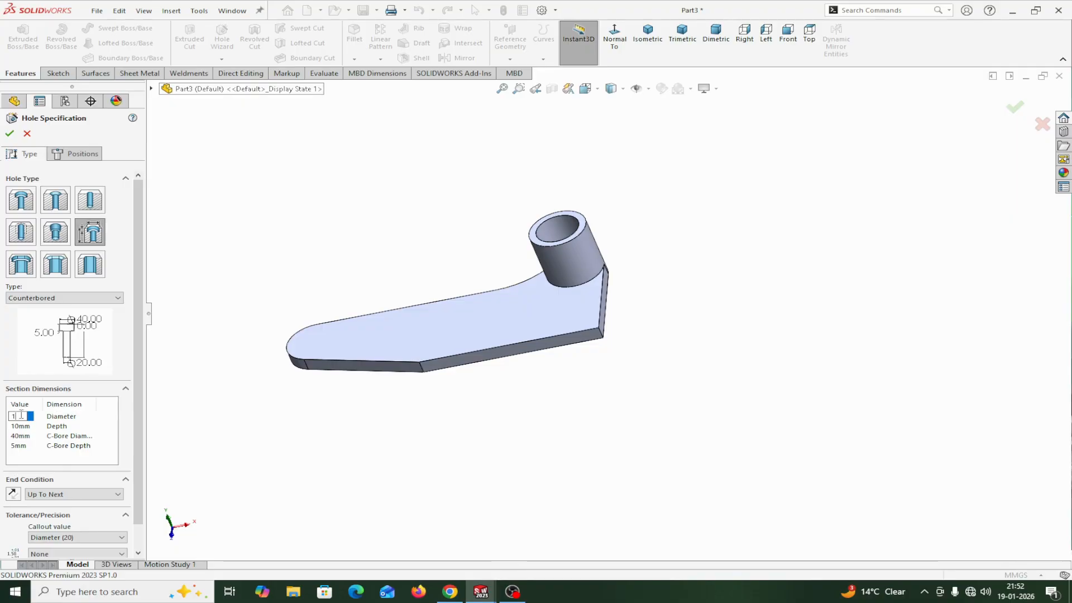
{"action": "scroll", "coordinate": [134, 438], "scroll_direction": "down", "scroll_amount": 2}
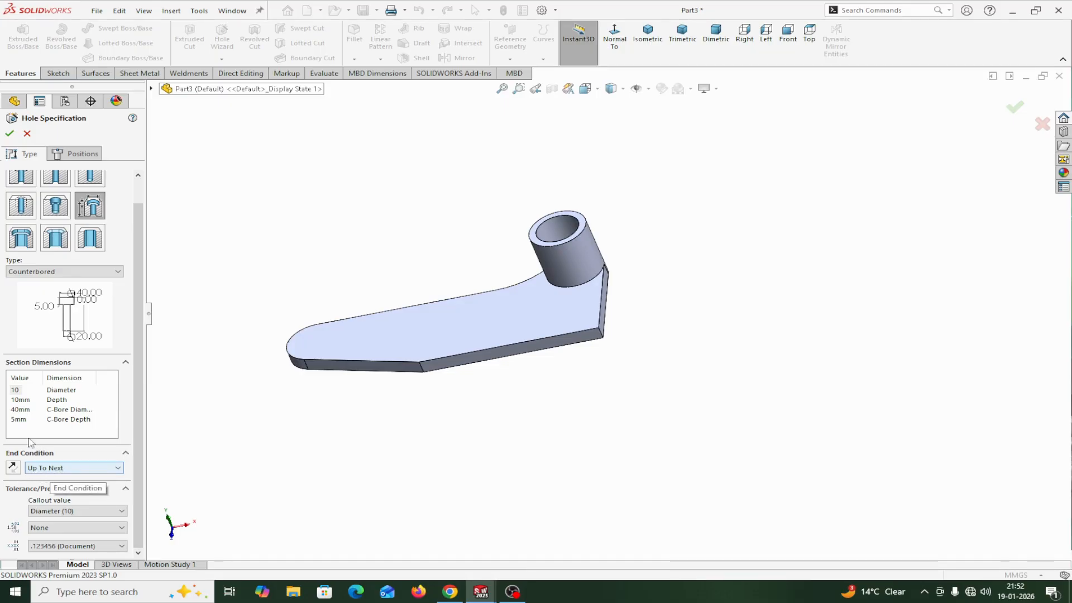
- Try to edit the hole depth, switching the end condition to Blind and back to Up To Next
{"action": "left_click", "coordinate": [20, 400]}
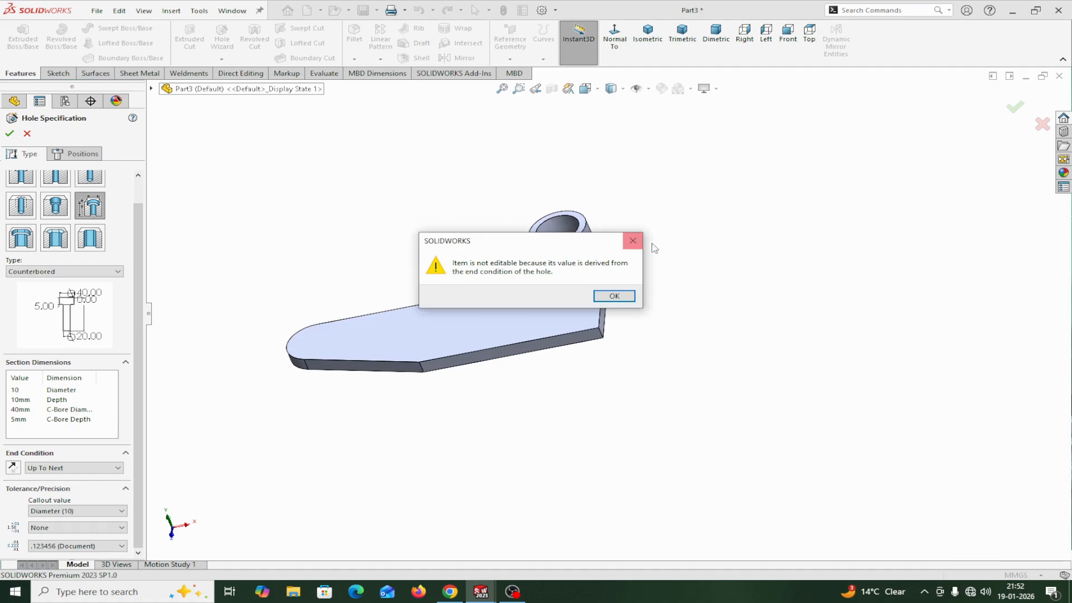
{"action": "left_click", "coordinate": [633, 241]}
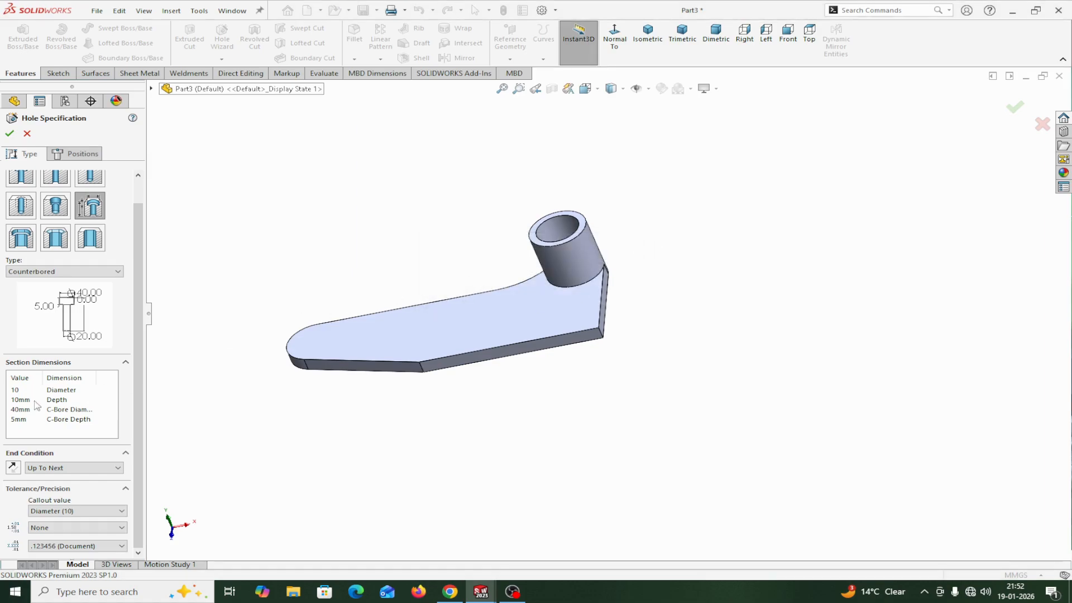
{"action": "left_click", "coordinate": [83, 468]}
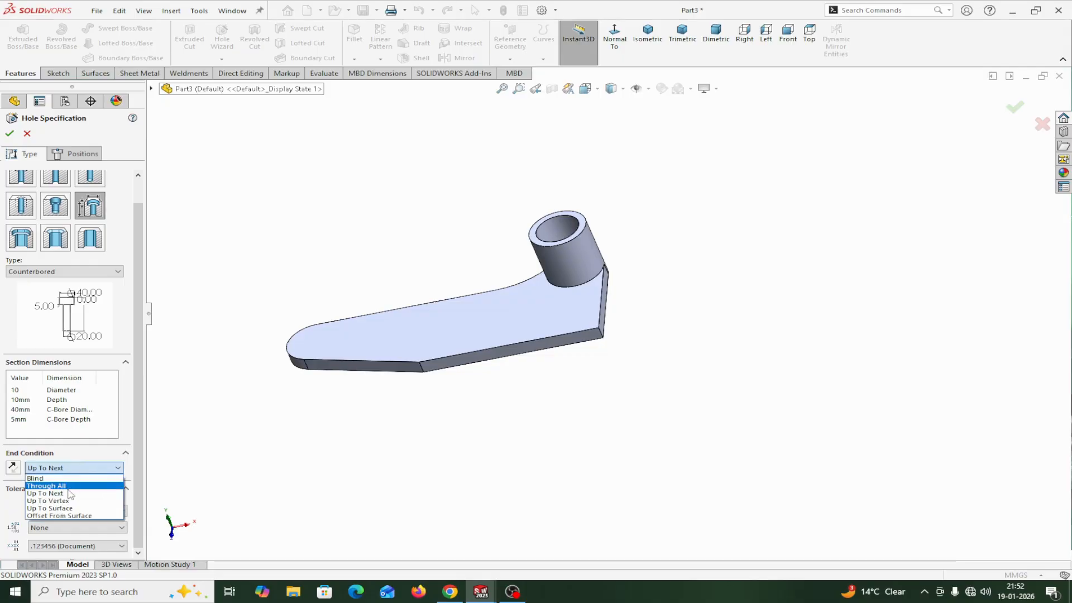
{"action": "left_click", "coordinate": [37, 479]}
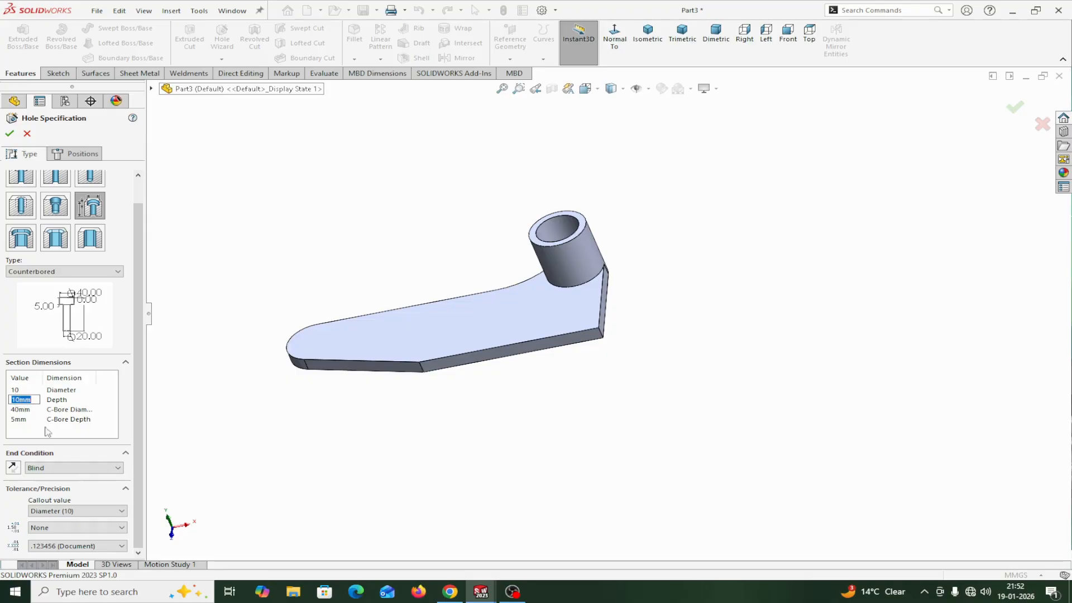
{"action": "left_click", "coordinate": [64, 471]}
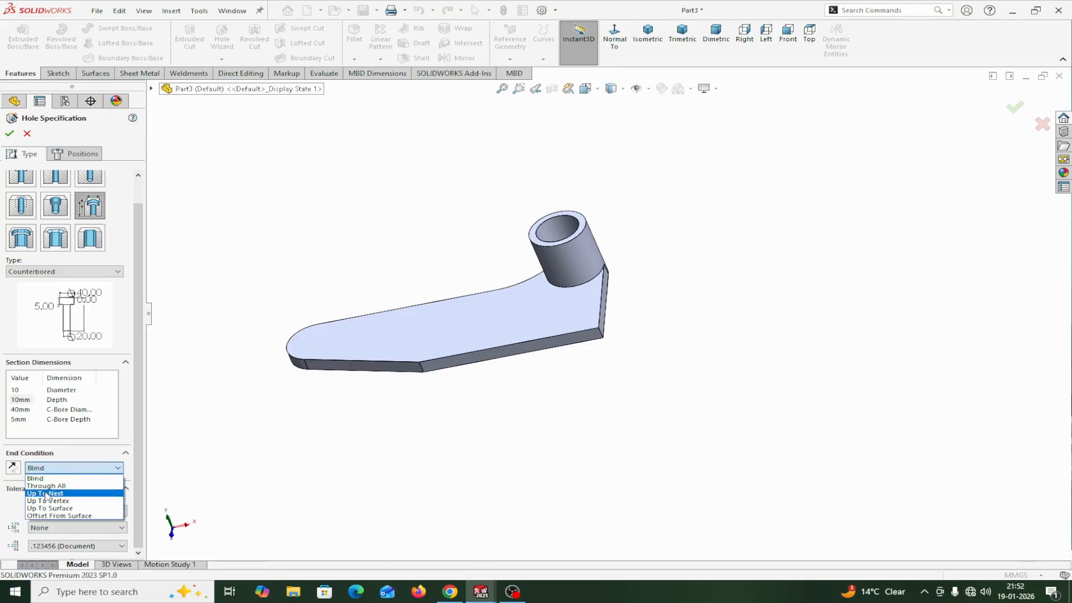
{"action": "left_click", "coordinate": [47, 493]}
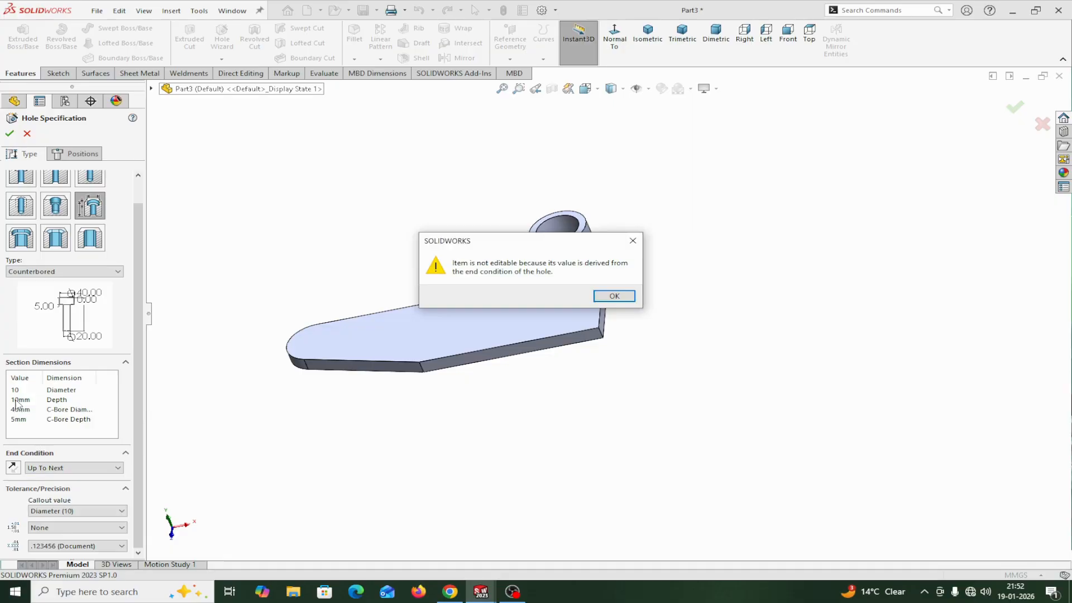
{"action": "left_click", "coordinate": [614, 297]}
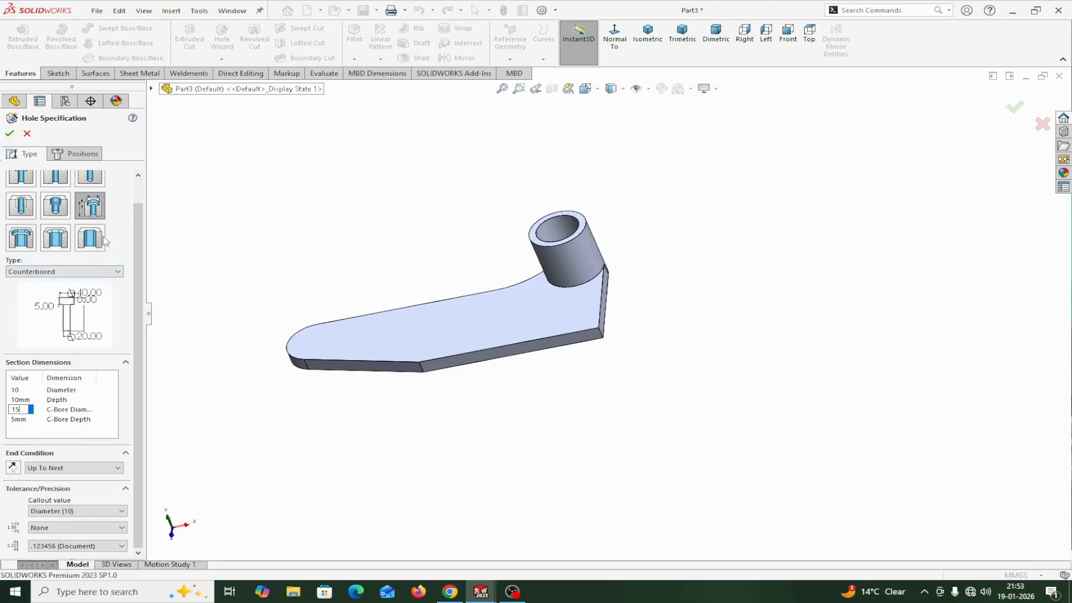
- Start positioning the counterbored holes on the base plate's upper face, viewed normal to it, and leave the point tool without placing any
{"action": "left_click", "coordinate": [93, 157]}
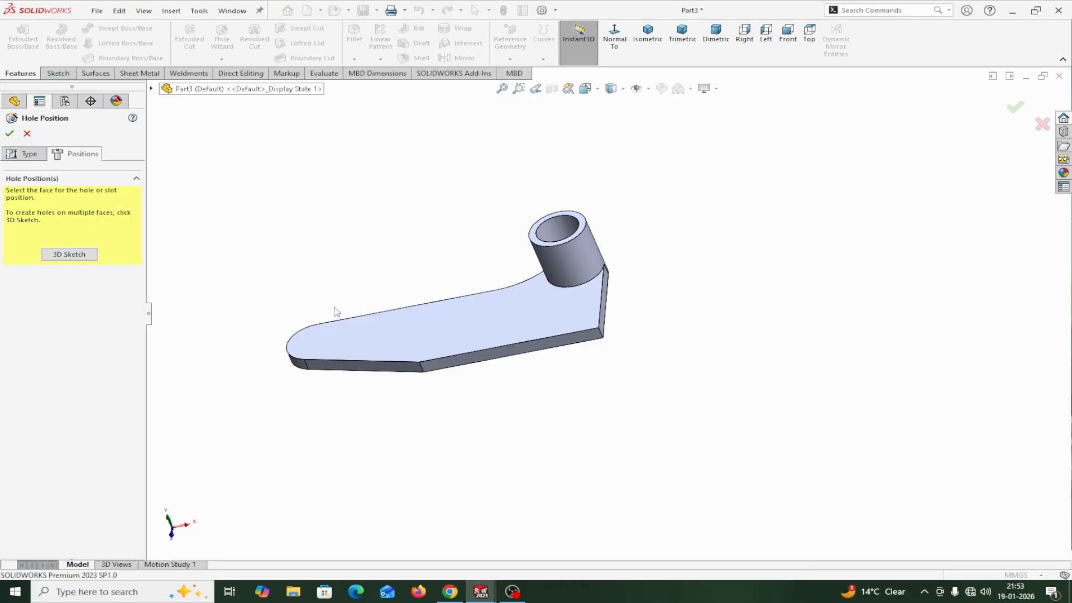
{"action": "left_click", "coordinate": [490, 314]}
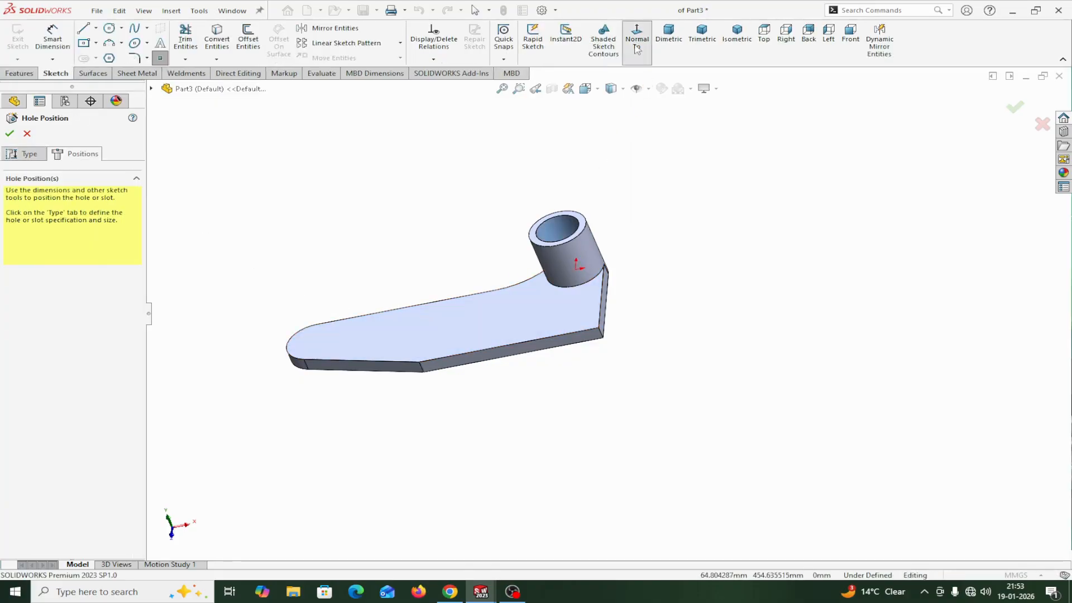
{"action": "left_click", "coordinate": [638, 49]}
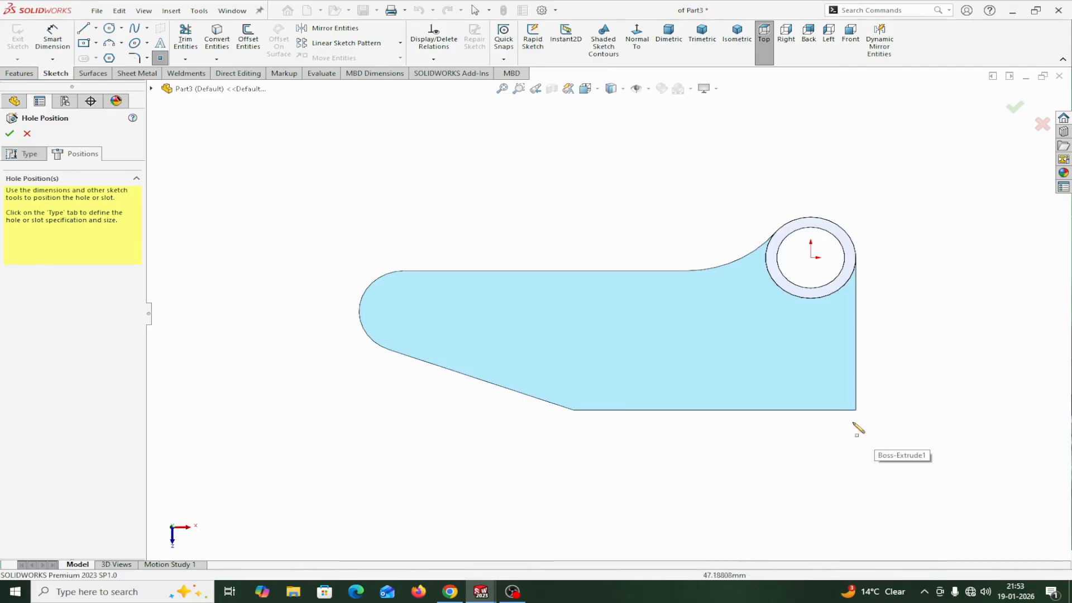
{"action": "scroll", "coordinate": [858, 428], "scroll_direction": "down", "scroll_amount": 2}
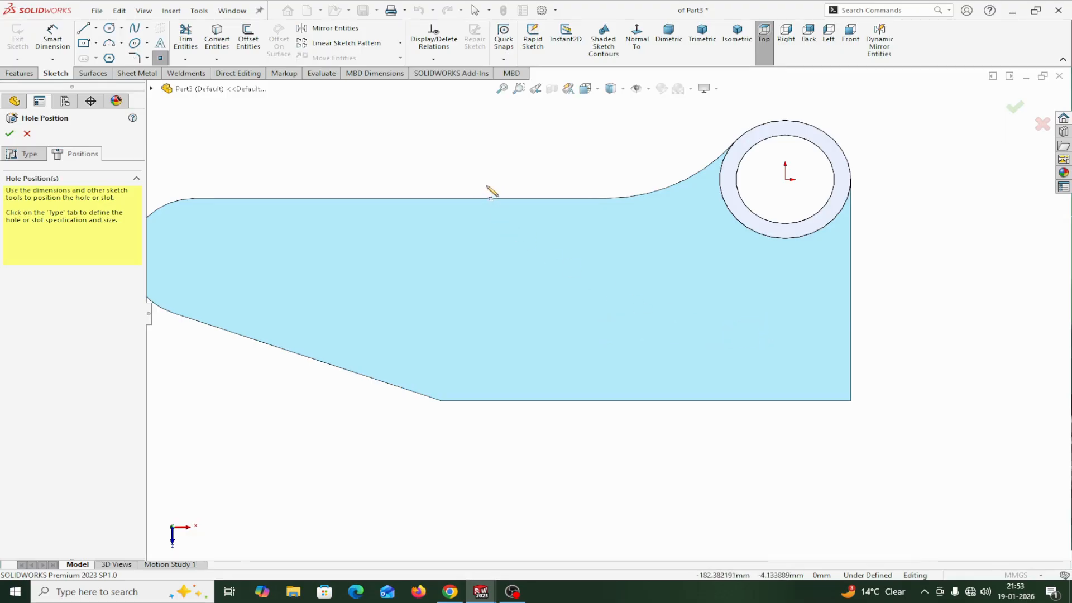
{"action": "right_click", "coordinate": [462, 166]}
{"action": "left_click", "coordinate": [486, 168]}
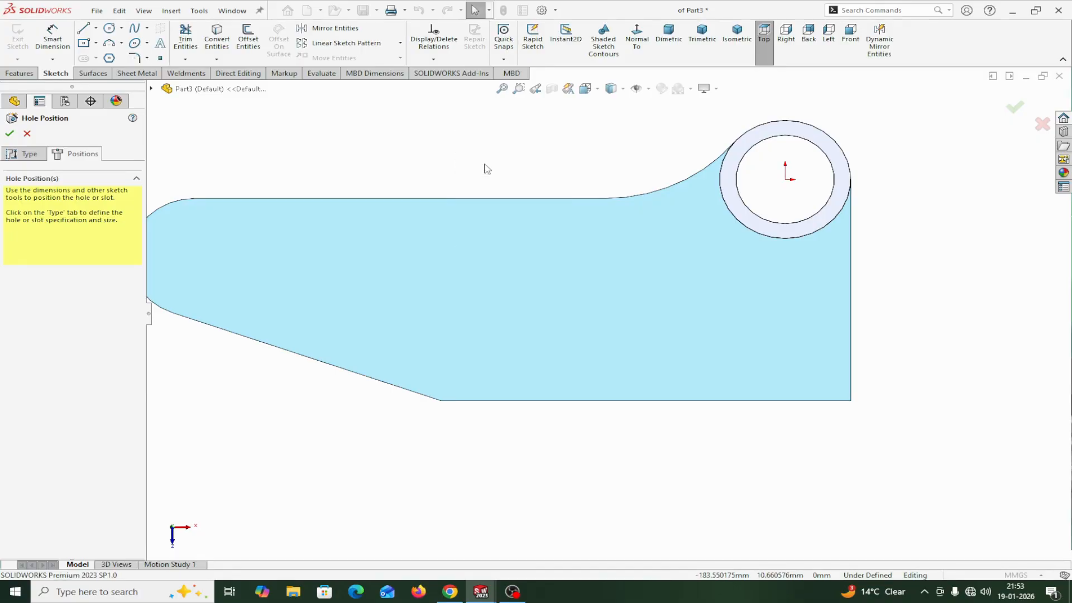
- Sketch a vertical centerline about 115 mm long from the ring's centre towards the plate's long straight lower edge
{"action": "left_click", "coordinate": [96, 28]}
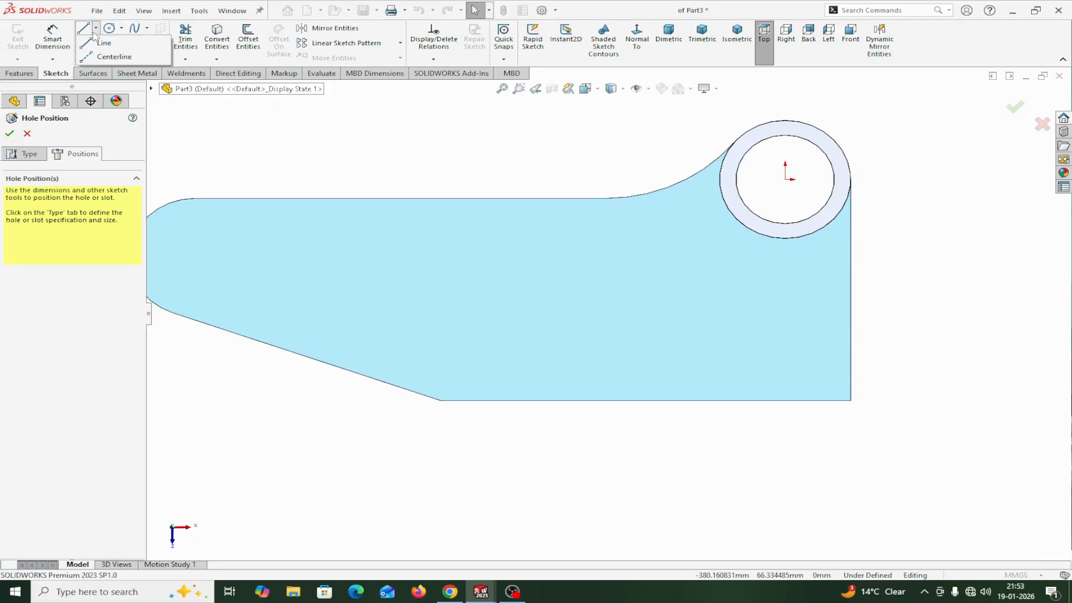
{"action": "left_click", "coordinate": [112, 49]}
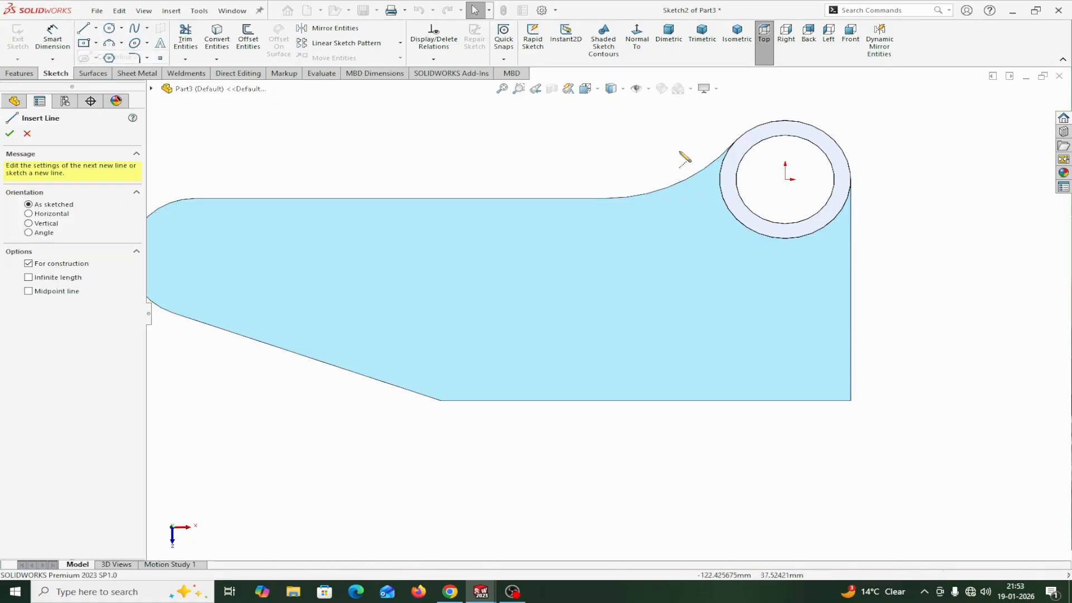
{"action": "left_click", "coordinate": [785, 180]}
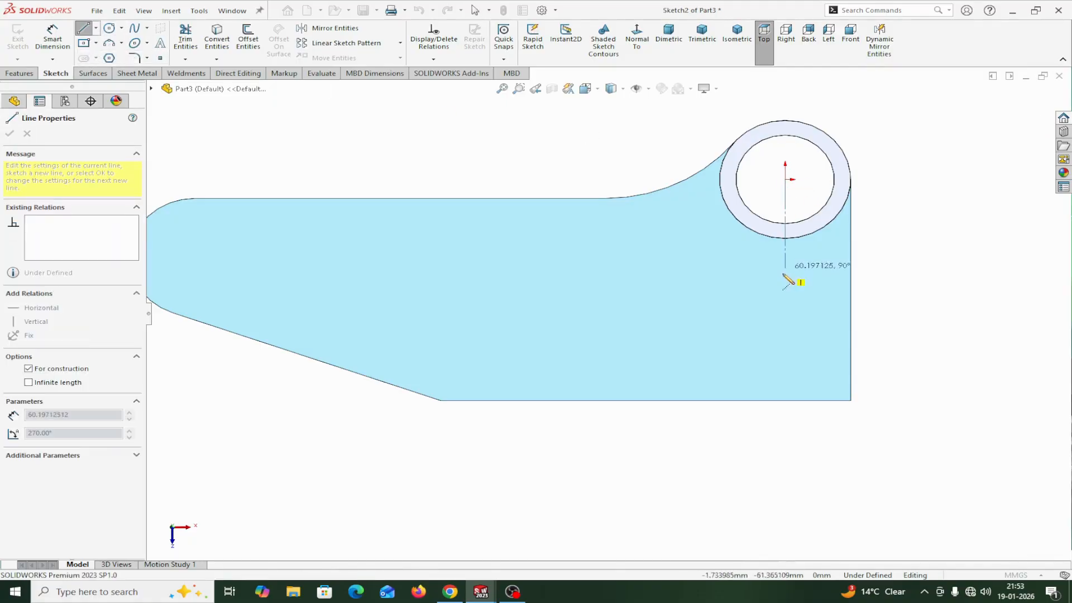
{"action": "left_click", "coordinate": [785, 350]}
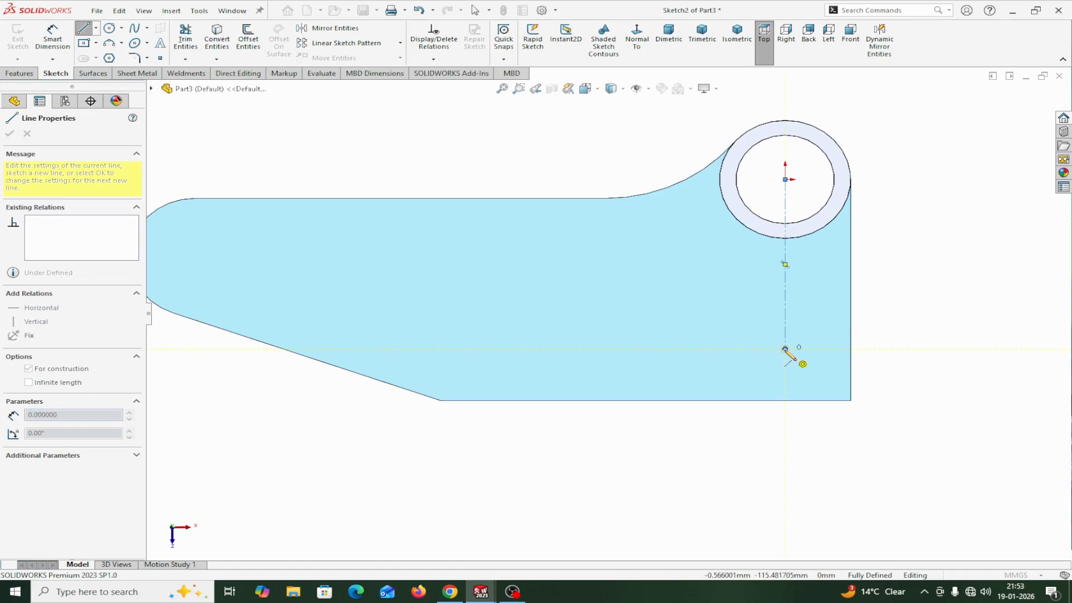
{"action": "right_click", "coordinate": [785, 349]}
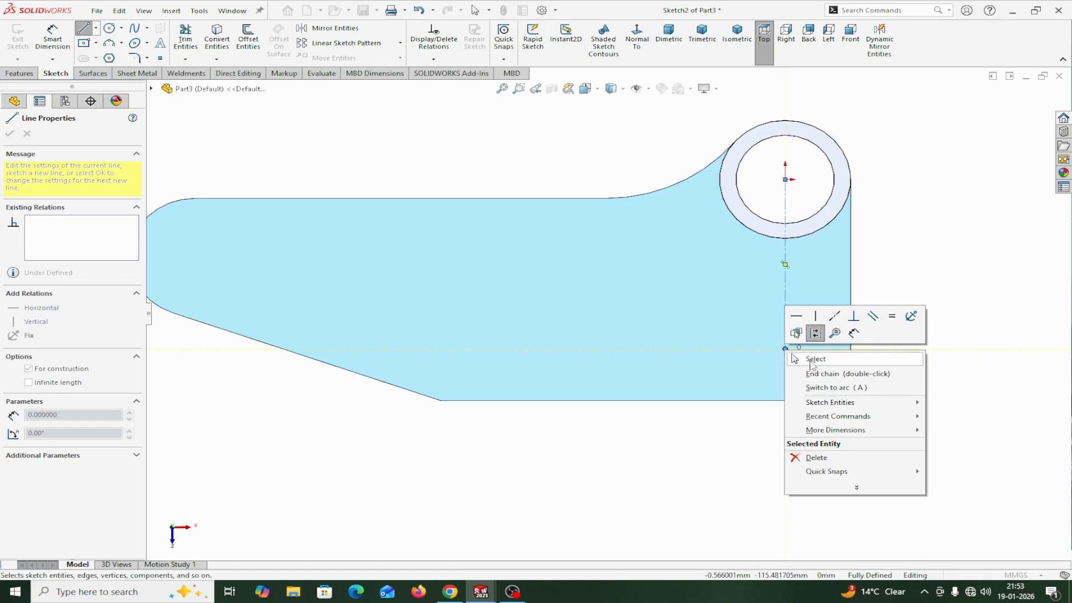
{"action": "left_click", "coordinate": [816, 359]}
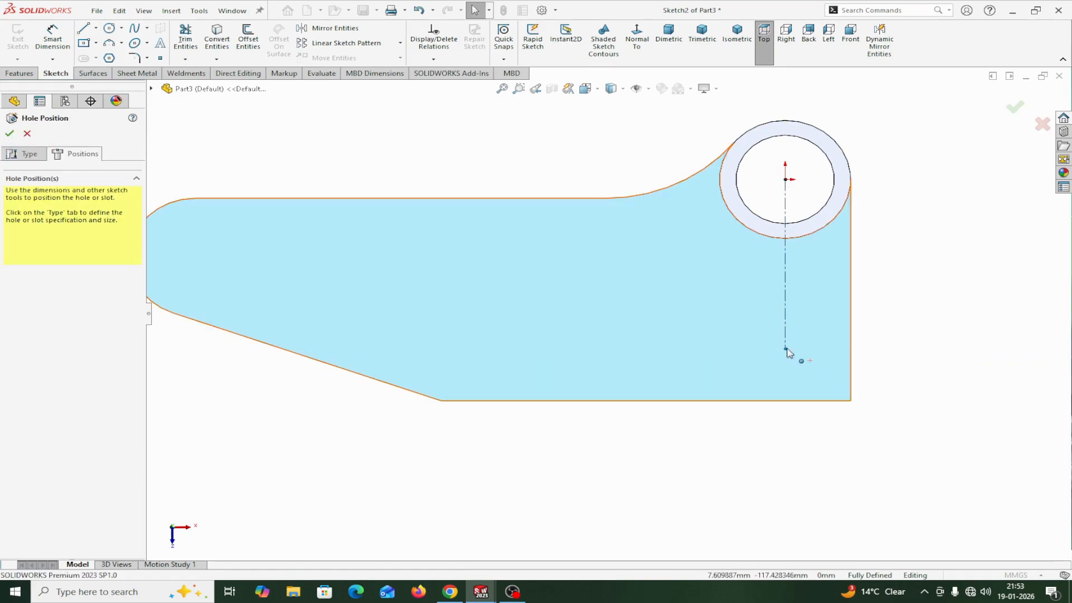
- Sketch a horizontal centerline about 103 mm long from the vertical centerline's lower end towards the plate's rounded end
{"action": "left_click", "coordinate": [98, 30]}
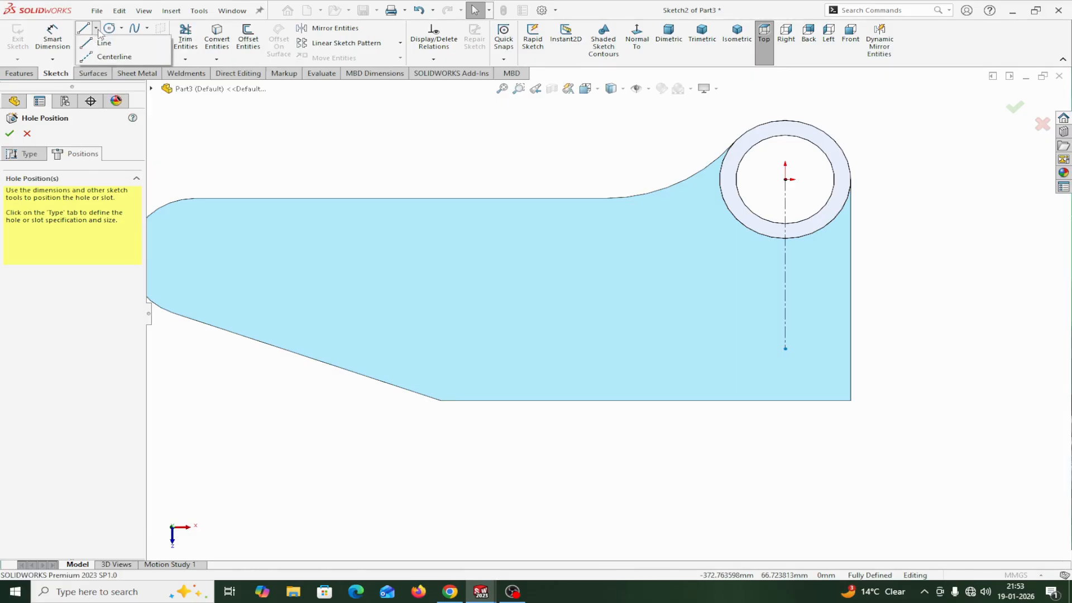
{"action": "left_click", "coordinate": [101, 57]}
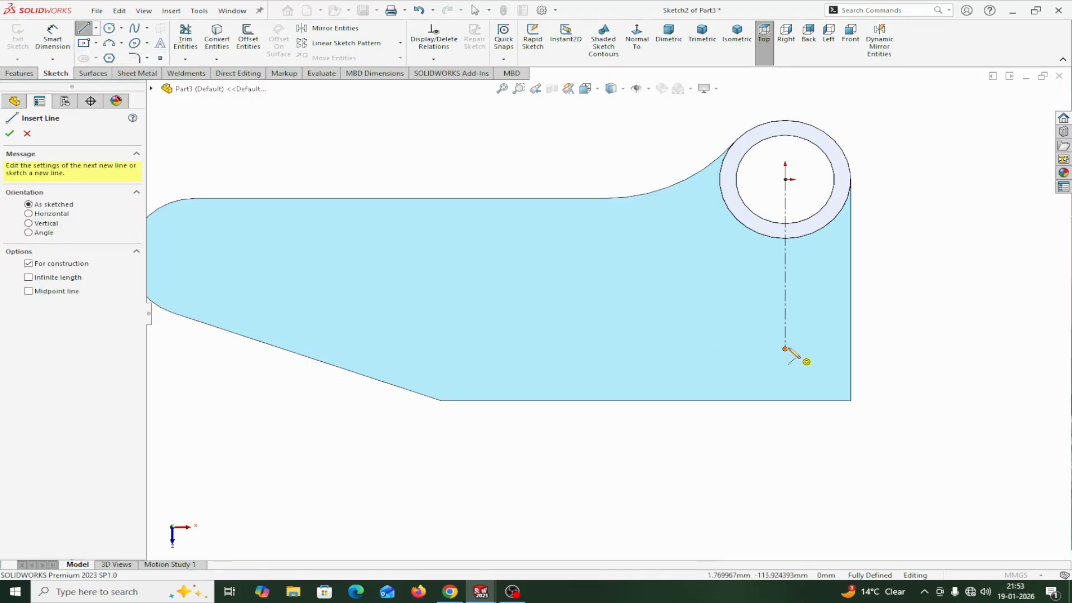
{"action": "left_click", "coordinate": [786, 348]}
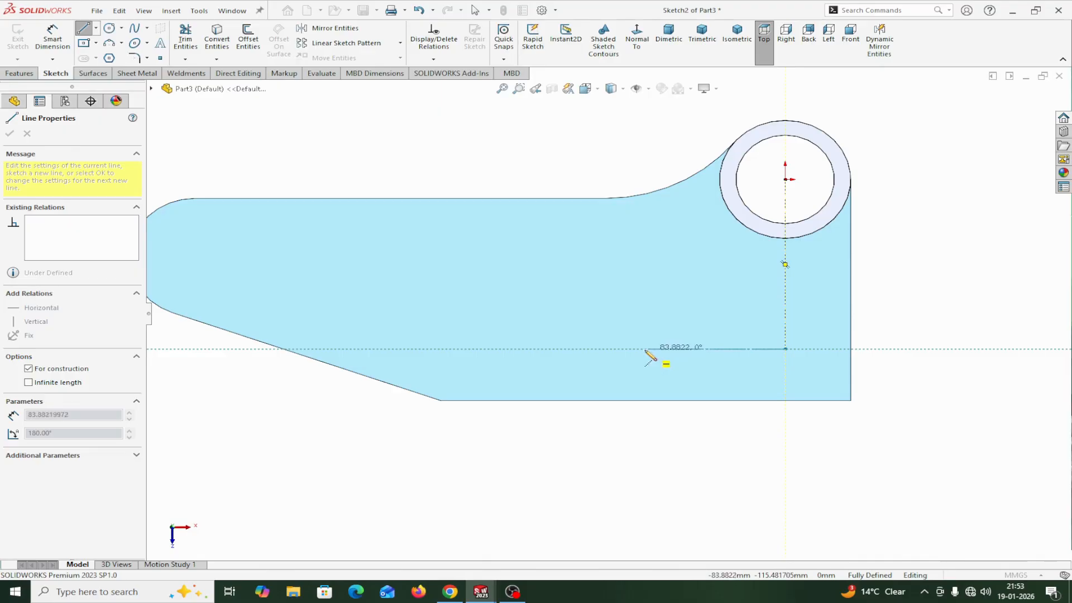
{"action": "left_click", "coordinate": [617, 349]}
{"action": "right_click", "coordinate": [617, 349]}
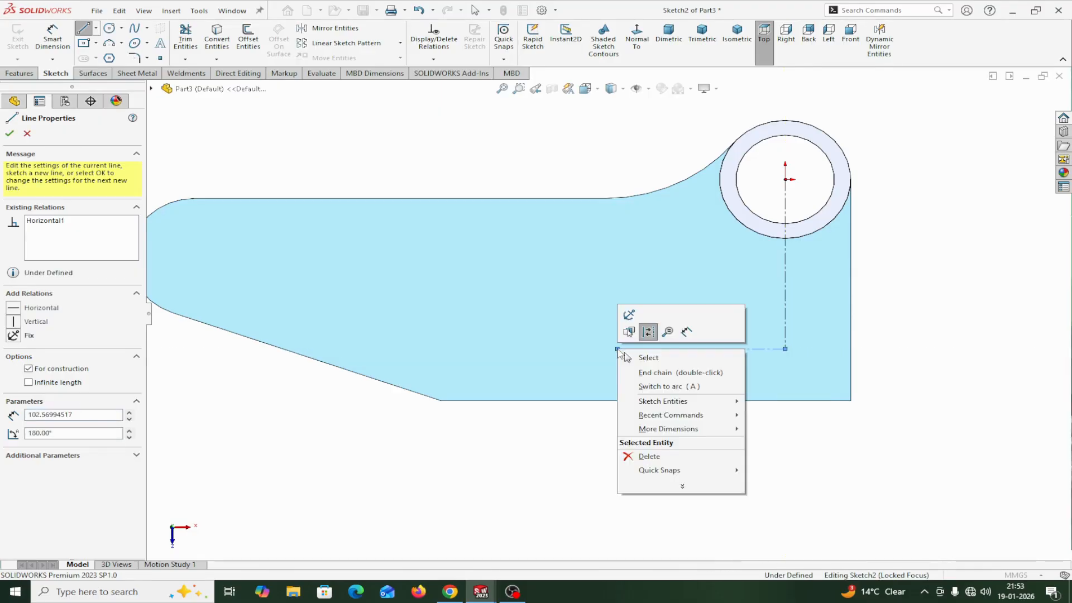
{"action": "left_click", "coordinate": [640, 357]}
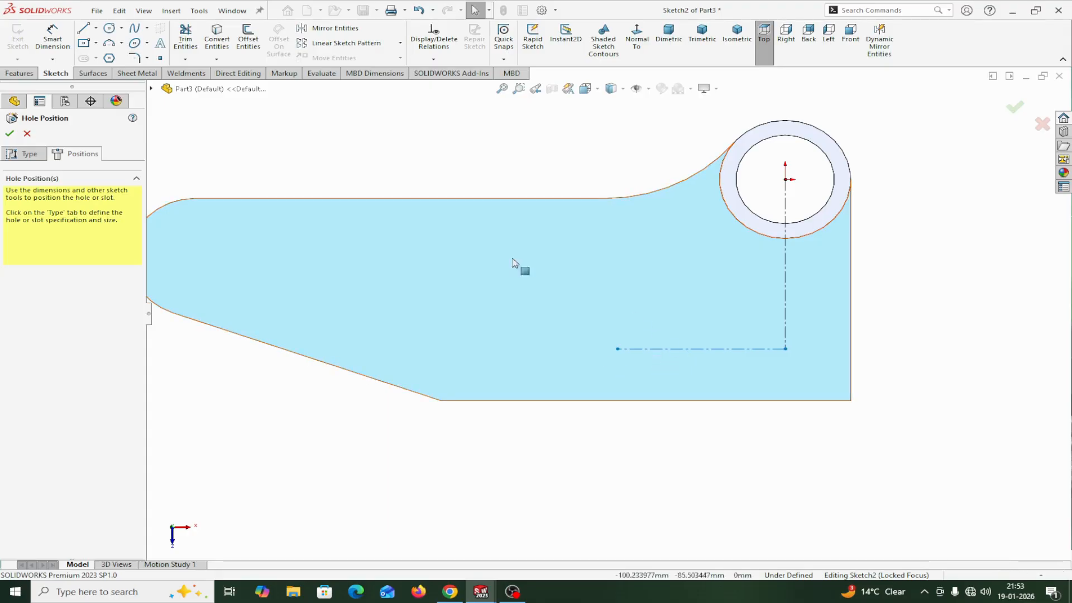
- Place two hole points on the horizontal centerline, one about 41 mm from the vertical centerline and one at the free end
{"action": "left_click", "coordinate": [160, 59]}
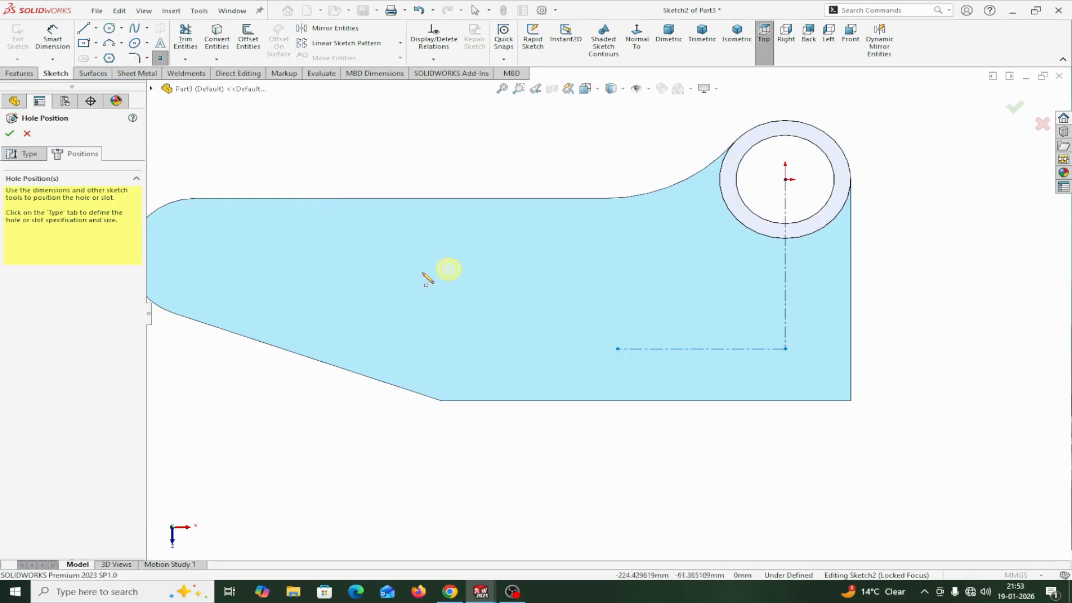
{"action": "left_click", "coordinate": [719, 349]}
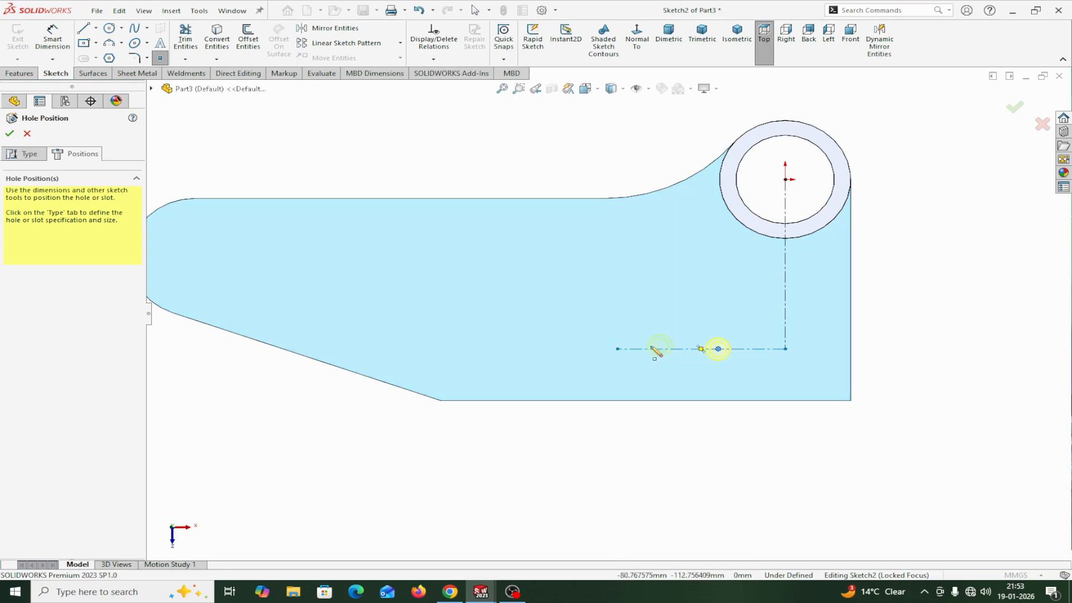
{"action": "left_click", "coordinate": [618, 350]}
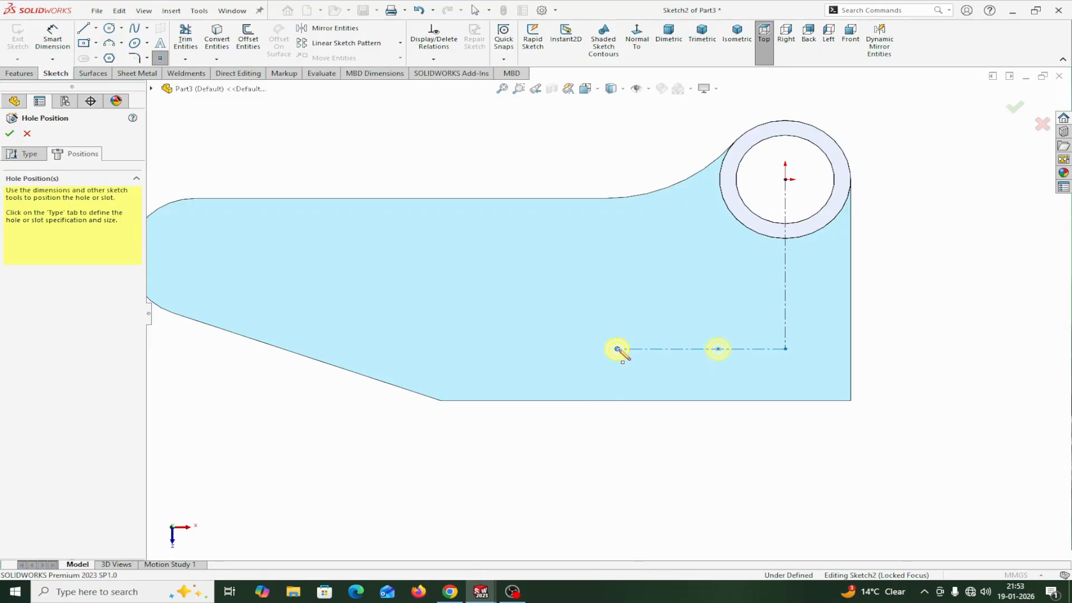
{"action": "right_click", "coordinate": [618, 350]}
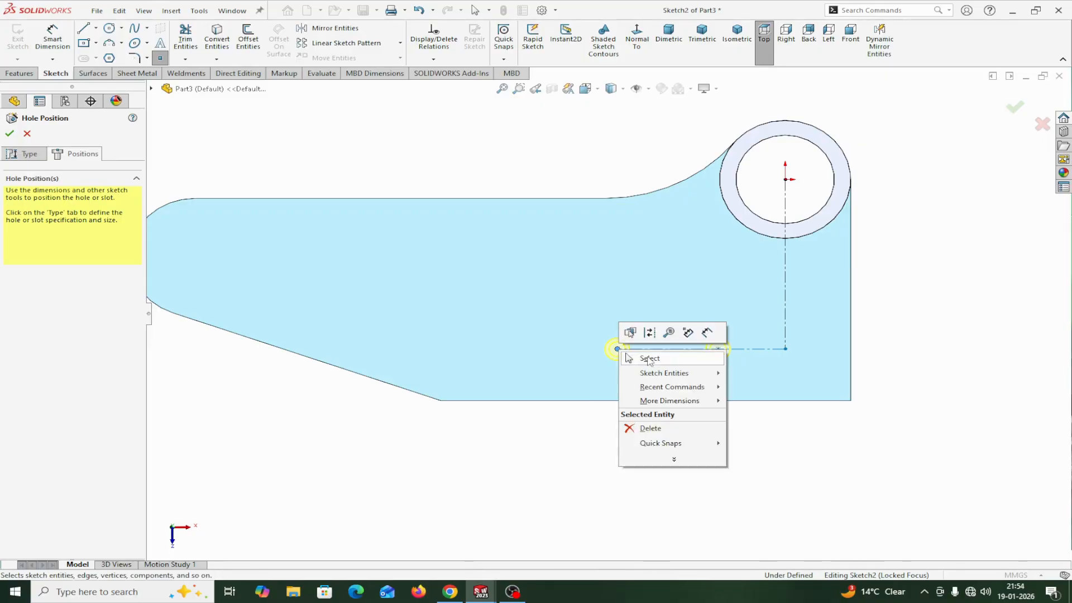
{"action": "left_click", "coordinate": [645, 357]}
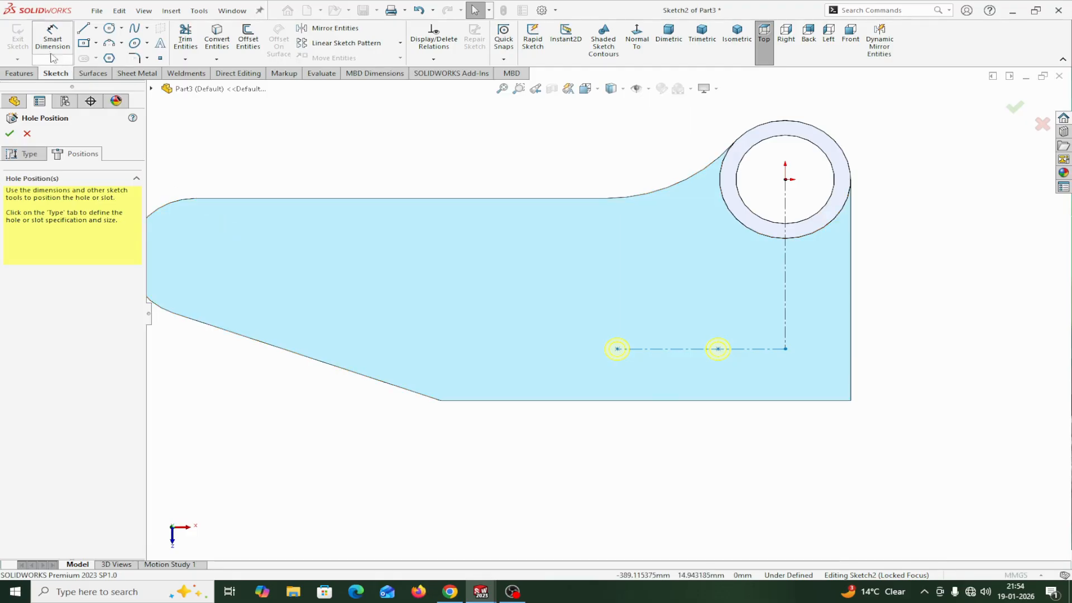
- Dimension the nearer hole point's horizontal distance from the vertical centerline as 50 mm
{"action": "left_click", "coordinate": [53, 37]}
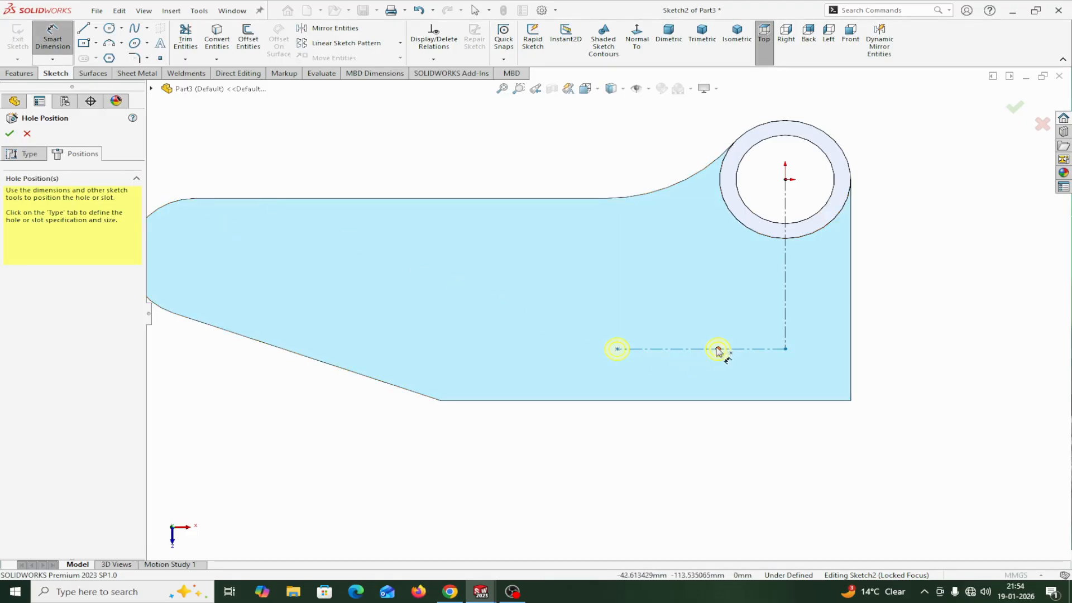
{"action": "left_click", "coordinate": [719, 349]}
{"action": "left_click", "coordinate": [786, 347]}
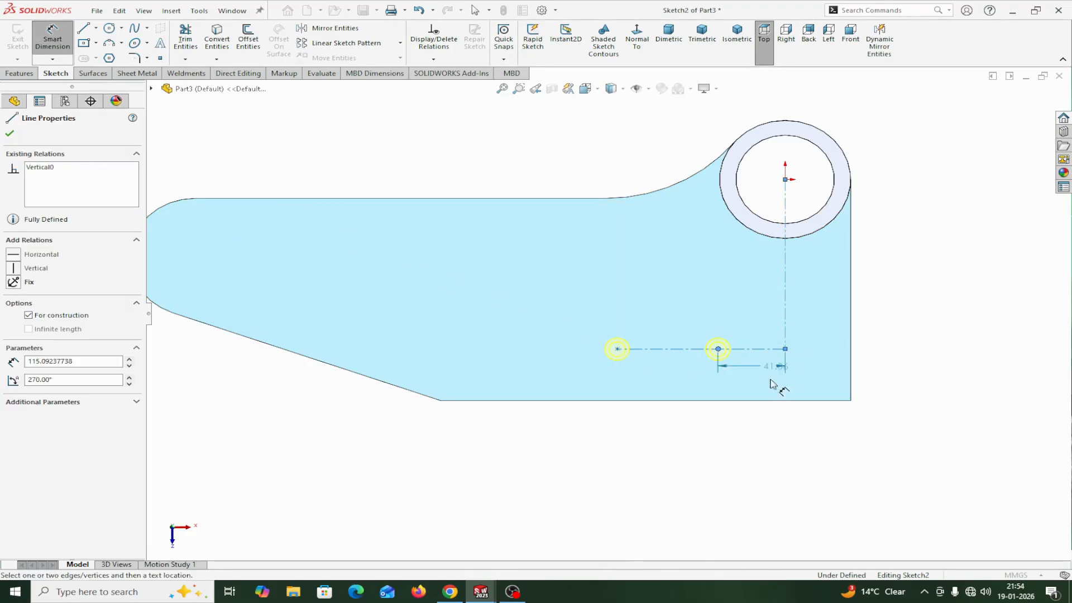
{"action": "left_click", "coordinate": [764, 433]}
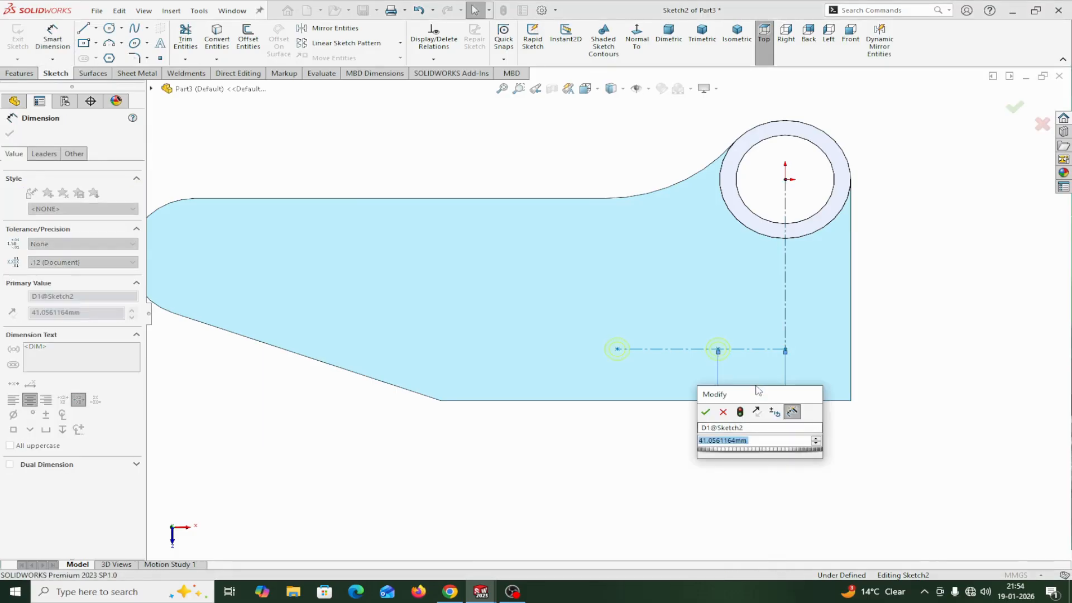
{"action": "type", "text": "50"}
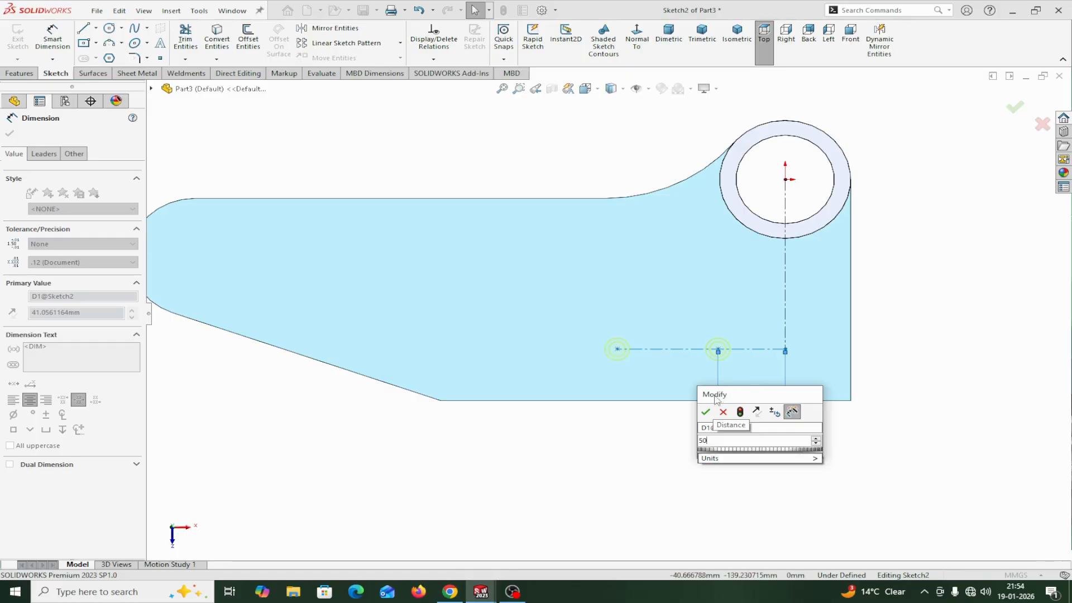
{"action": "left_click", "coordinate": [706, 412]}
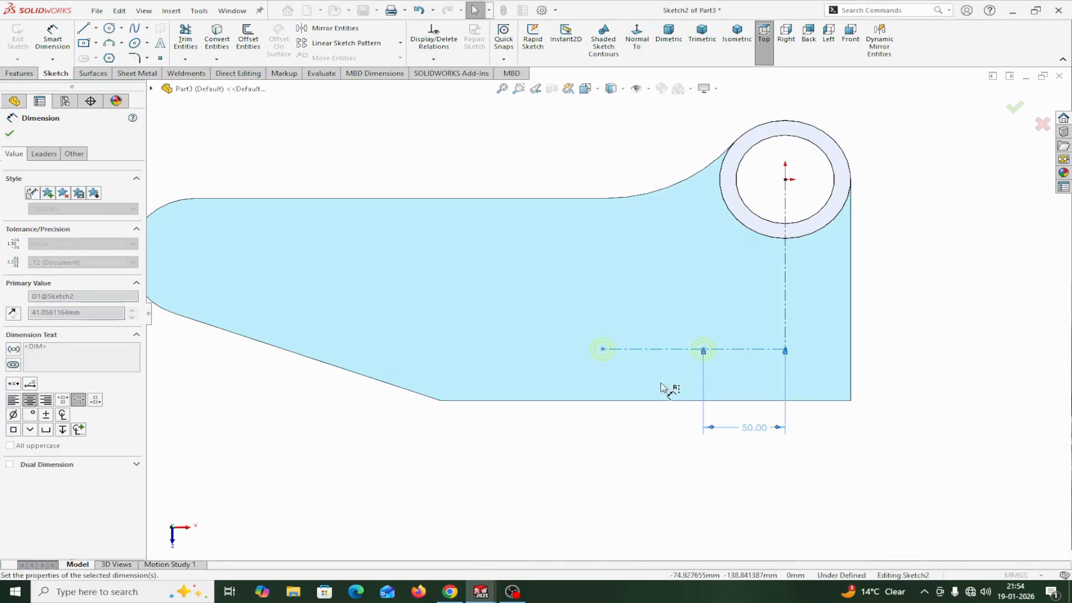
- Dimension the spacing between the two hole points as 50 mm
{"action": "left_click", "coordinate": [604, 351]}
{"action": "left_click", "coordinate": [704, 349]}
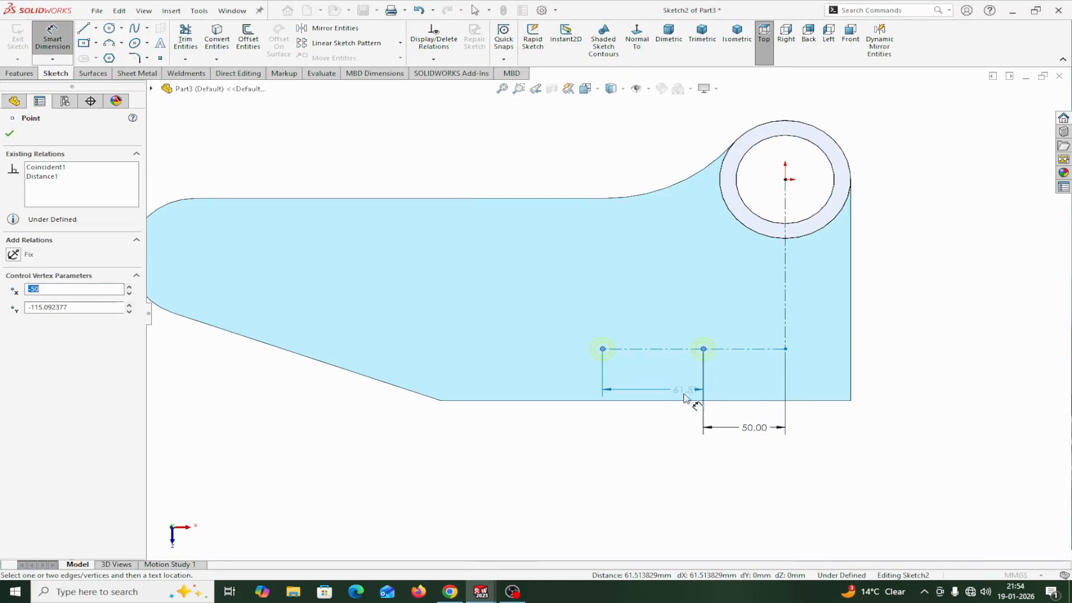
{"action": "left_click", "coordinate": [663, 428]}
{"action": "type", "text": "50"}
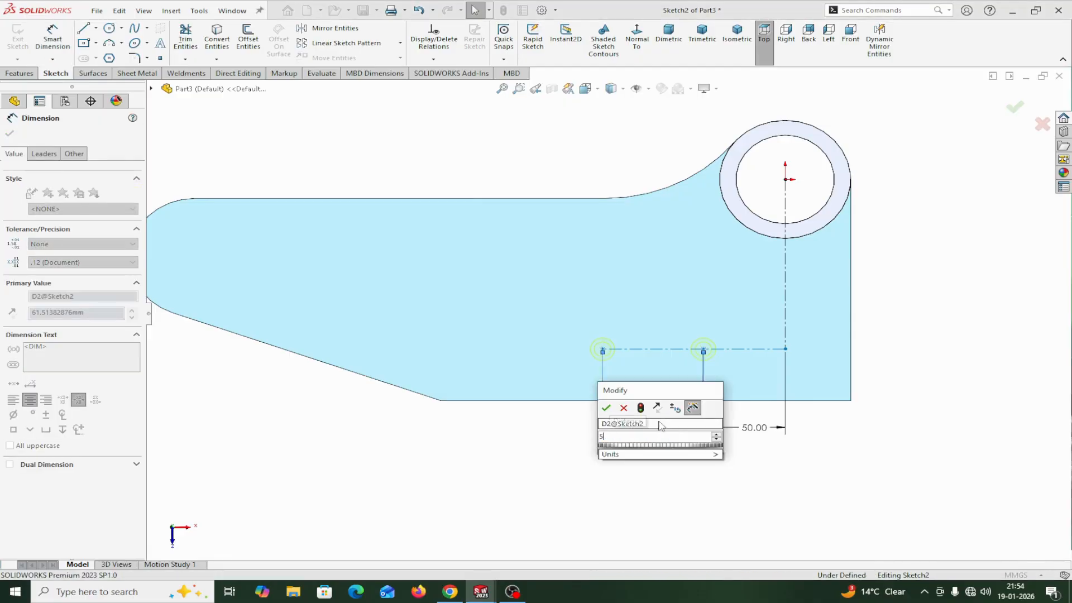
{"action": "left_click", "coordinate": [606, 408]}
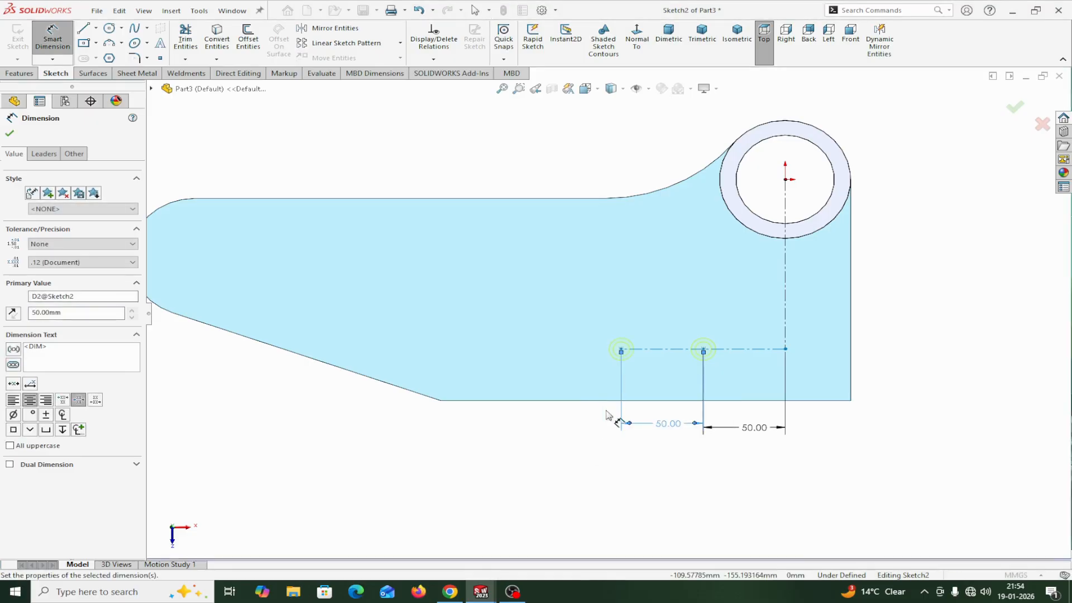
- Dimension the horizontal centerline of the holes 30 mm from the plate's long straight lower edge
{"action": "left_click", "coordinate": [749, 400]}
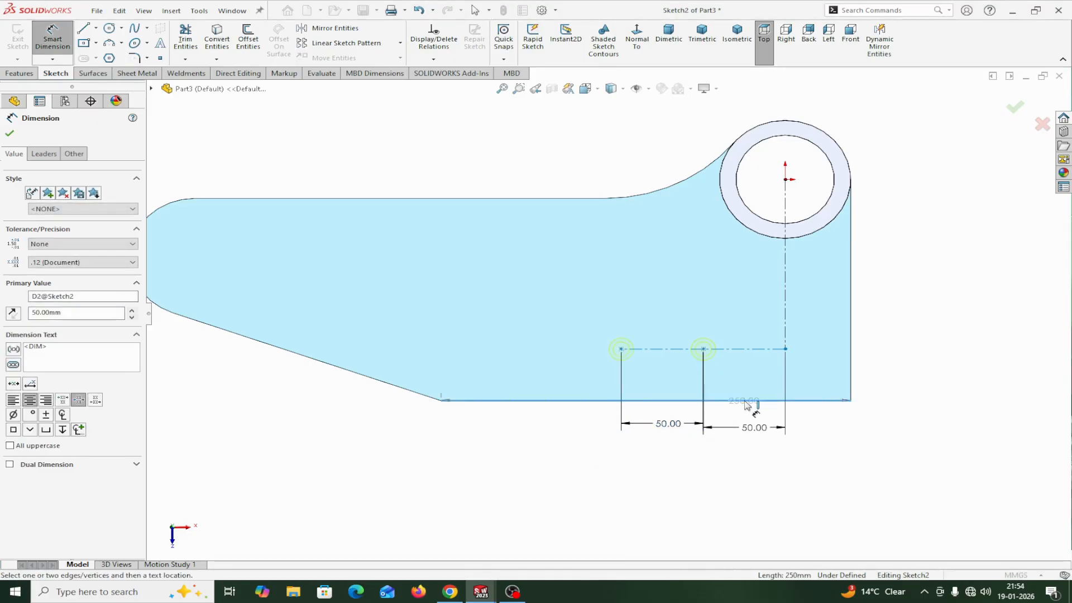
{"action": "left_click", "coordinate": [761, 354]}
{"action": "left_click", "coordinate": [889, 369]}
{"action": "type", "text": "30"}
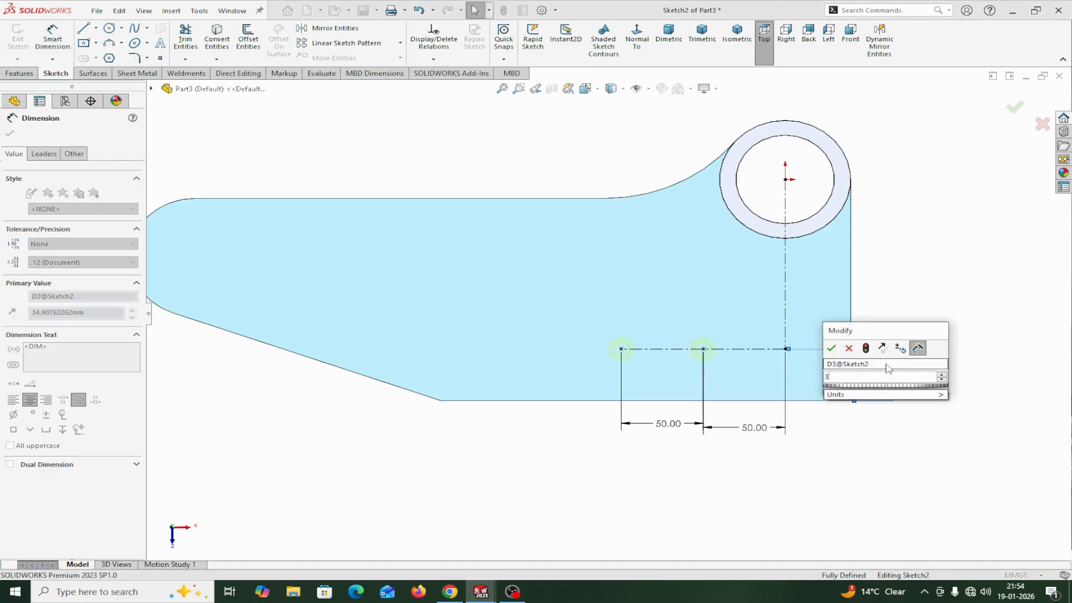
{"action": "left_click", "coordinate": [831, 348]}
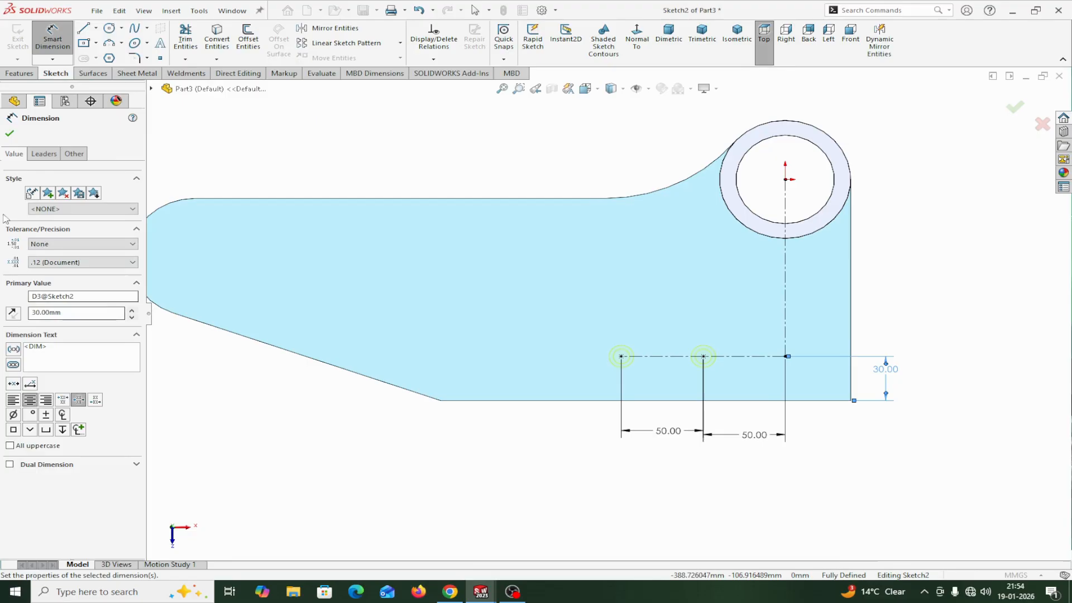
- Accept the hole positions and create the two counterbored holes in the base plate
{"action": "left_click", "coordinate": [10, 134]}
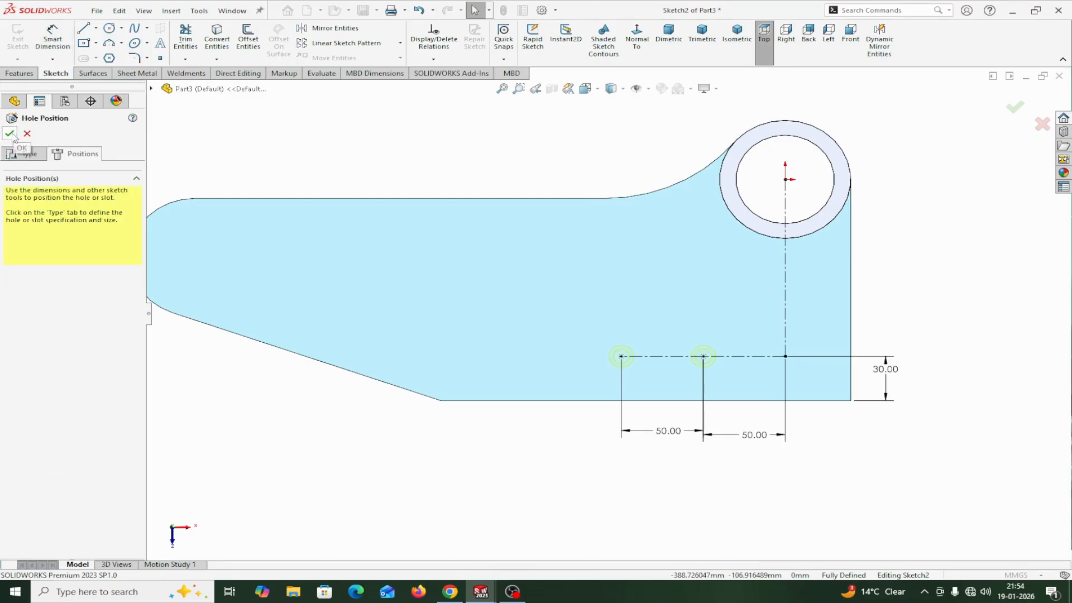
{"action": "left_click", "coordinate": [10, 134]}
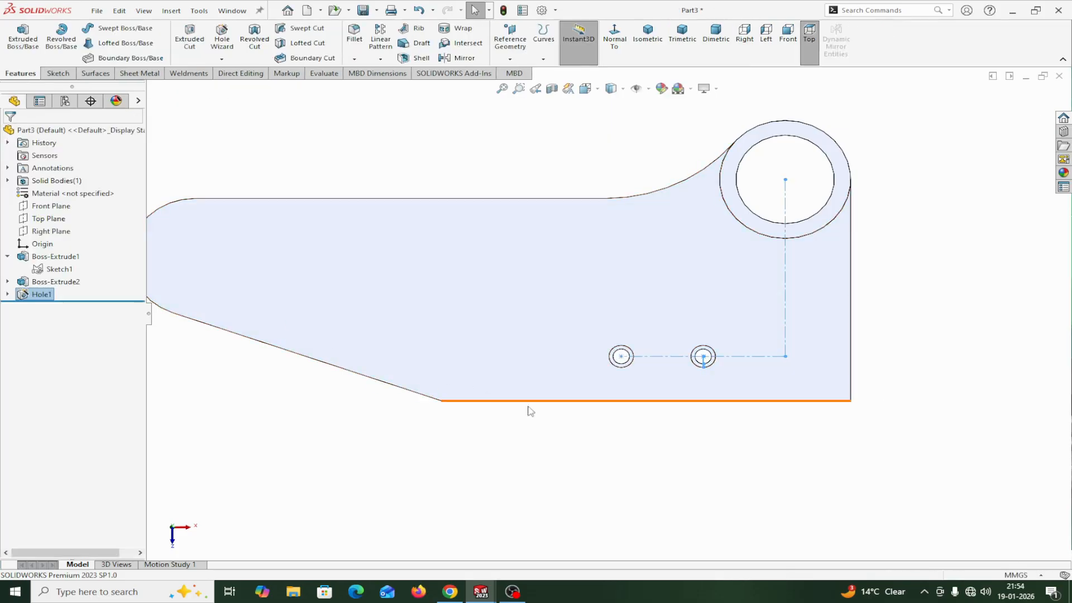
{"action": "middle_click_drag", "start_coordinate": [597, 463], "coordinate": [610, 390]}
{"action": "left_click", "coordinate": [604, 453]}
{"action": "scroll", "coordinate": [438, 453], "scroll_direction": "up", "scroll_amount": 3}
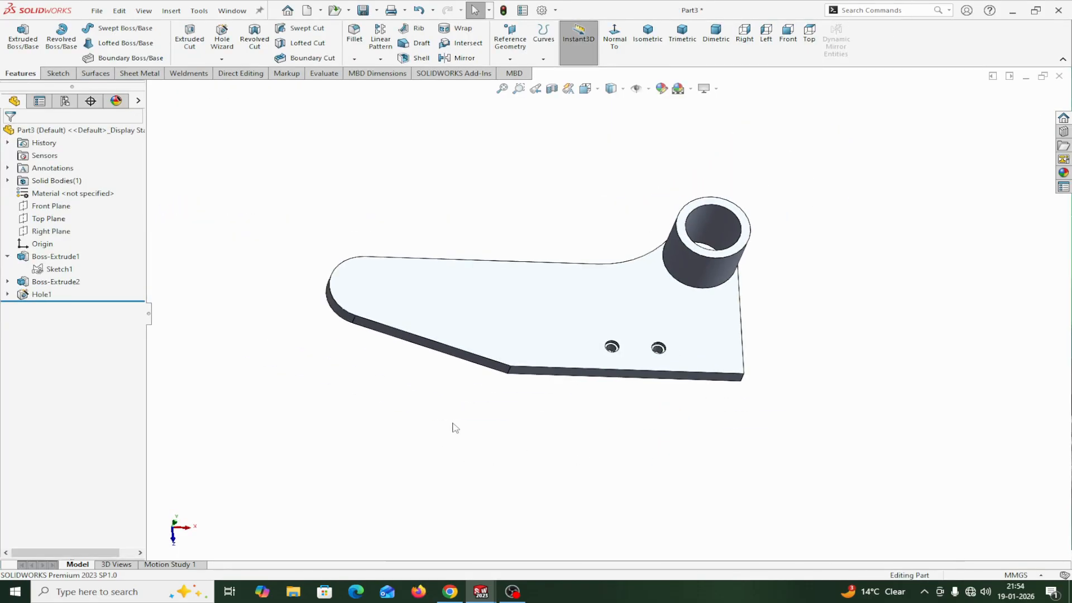
- Start another counterbored hole feature and choose the base plate's large upper face for its position sketch
{"action": "left_click", "coordinate": [222, 35]}
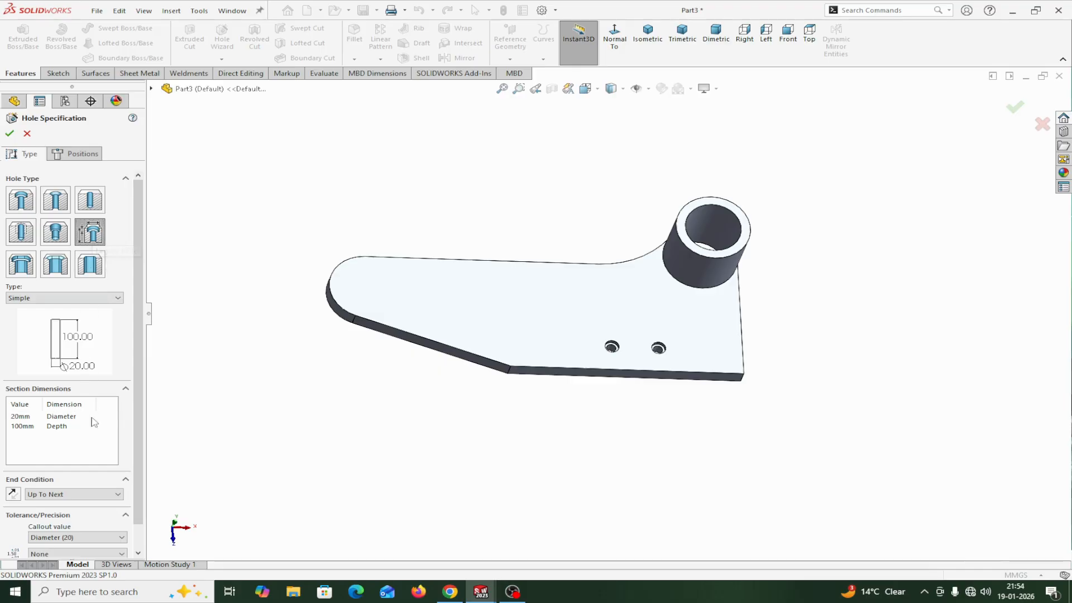
{"action": "left_click", "coordinate": [33, 297]}
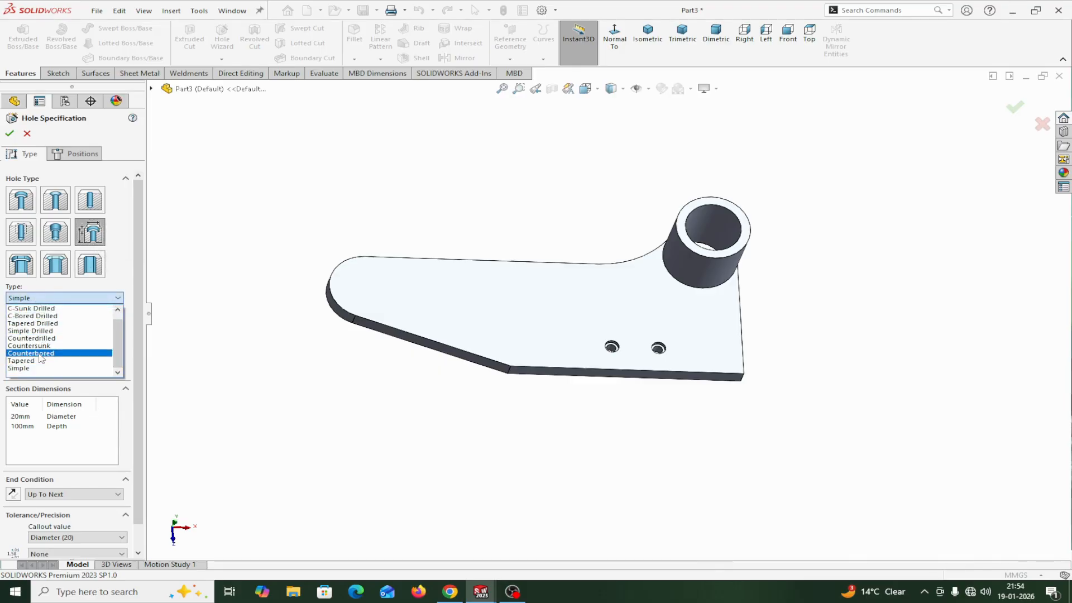
{"action": "left_click", "coordinate": [39, 358]}
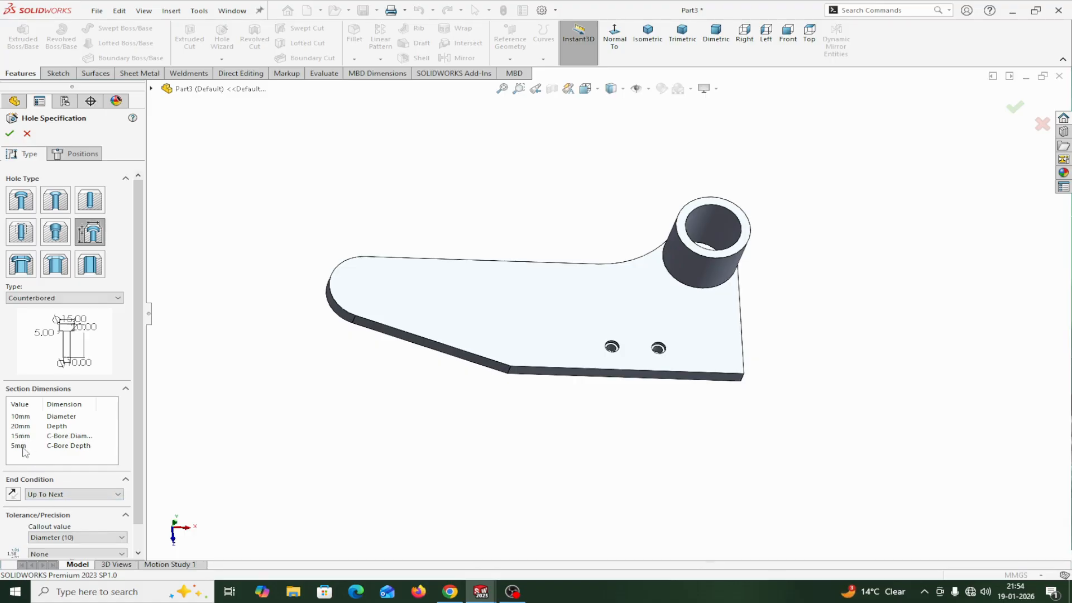
{"action": "left_click", "coordinate": [75, 160]}
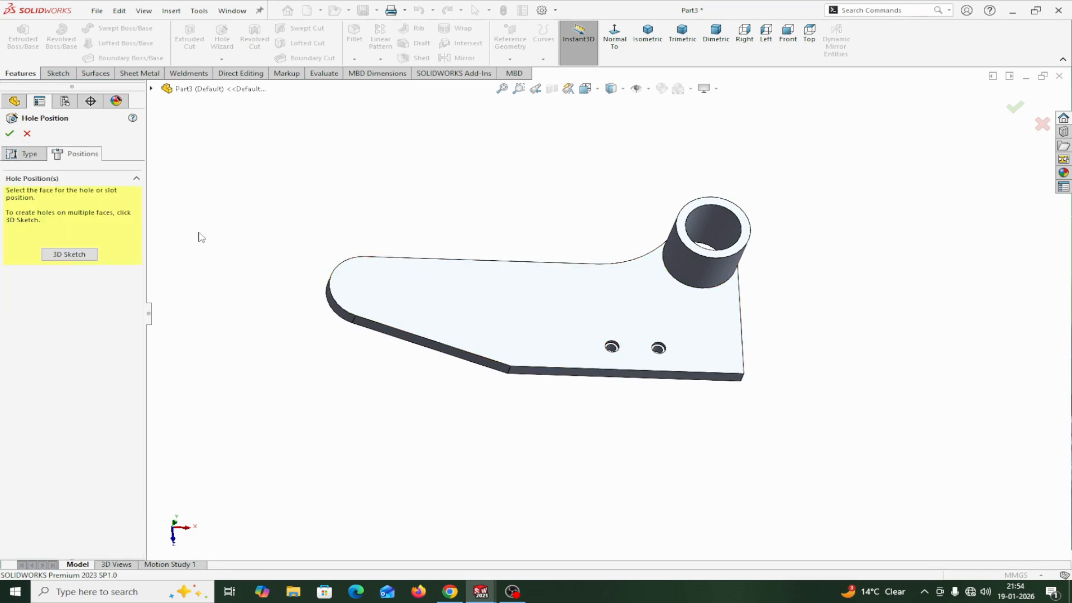
{"action": "left_click", "coordinate": [446, 292]}
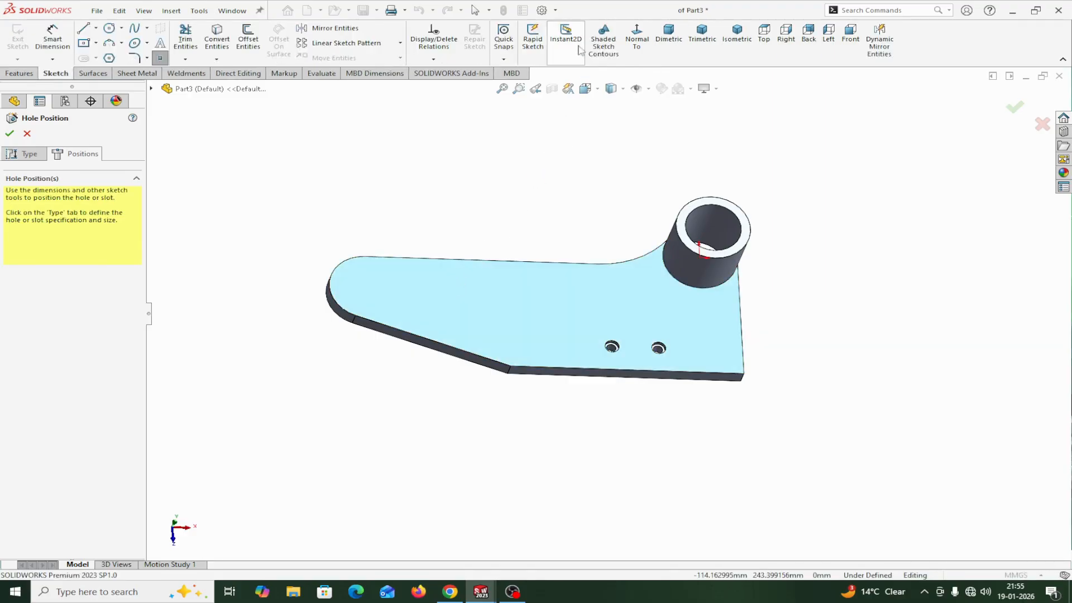
{"action": "left_click", "coordinate": [637, 39]}
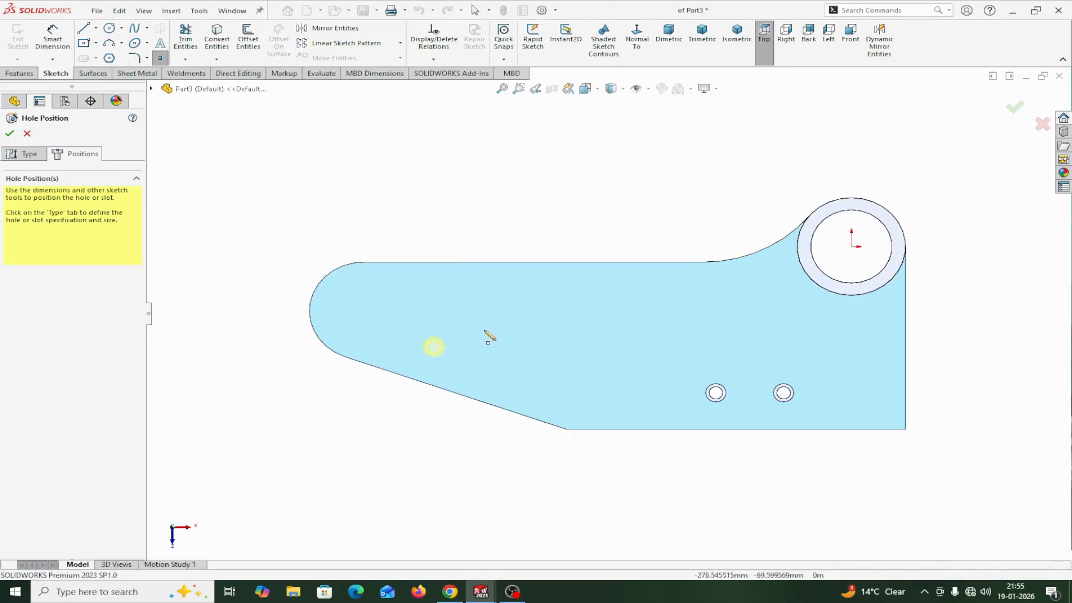
{"action": "right_click", "coordinate": [453, 223]}
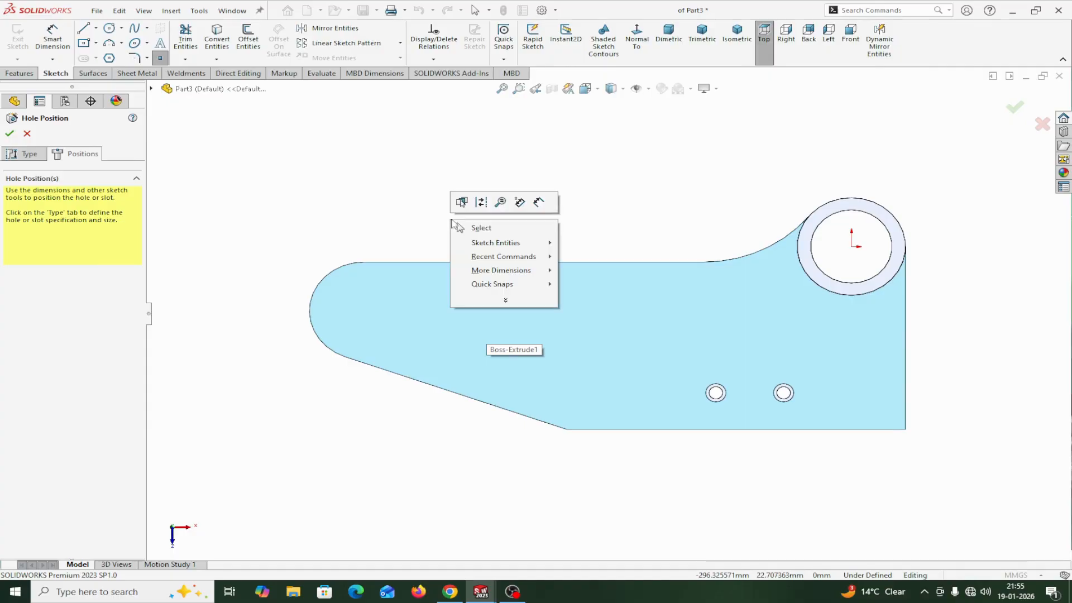
{"action": "left_click", "coordinate": [482, 229]}
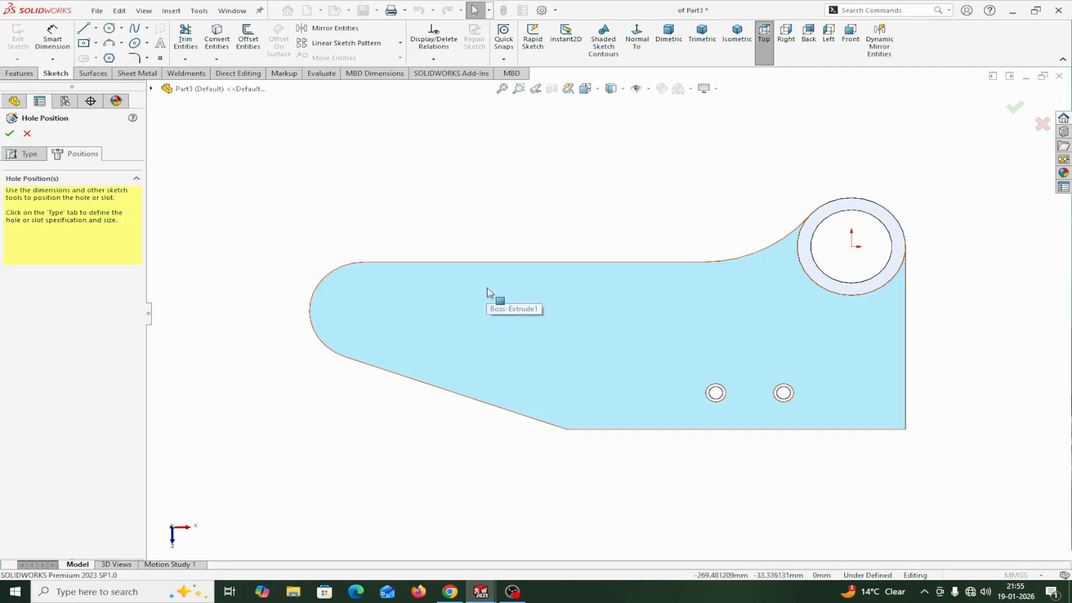
- Sketch a sloping centerline about 111 mm long on the plate, just inside its angled lower edge
{"action": "left_click", "coordinate": [96, 28]}
{"action": "left_click", "coordinate": [107, 50]}
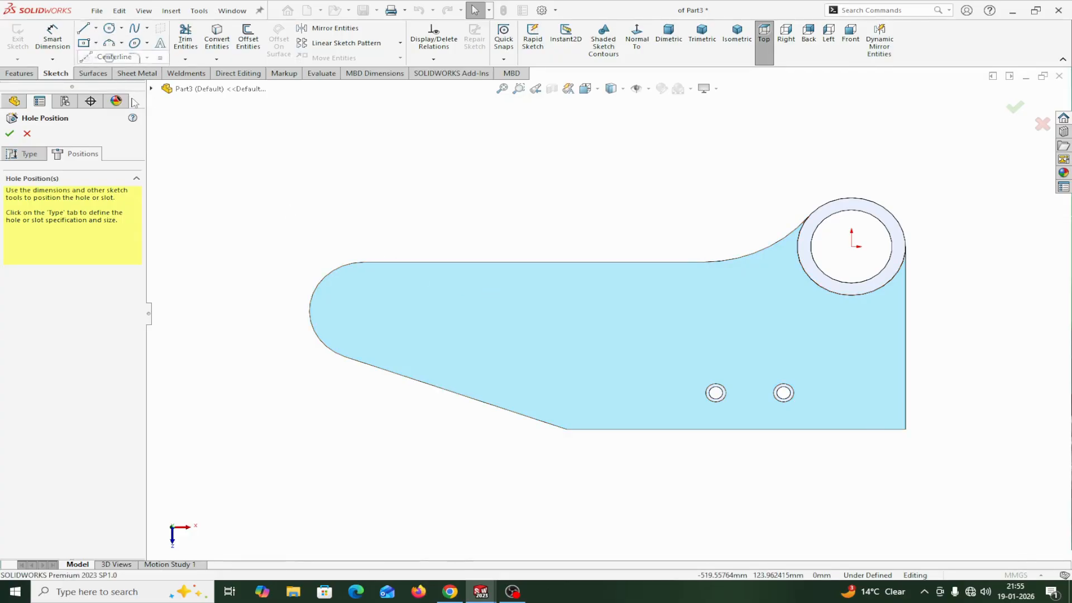
{"action": "left_click", "coordinate": [403, 338]}
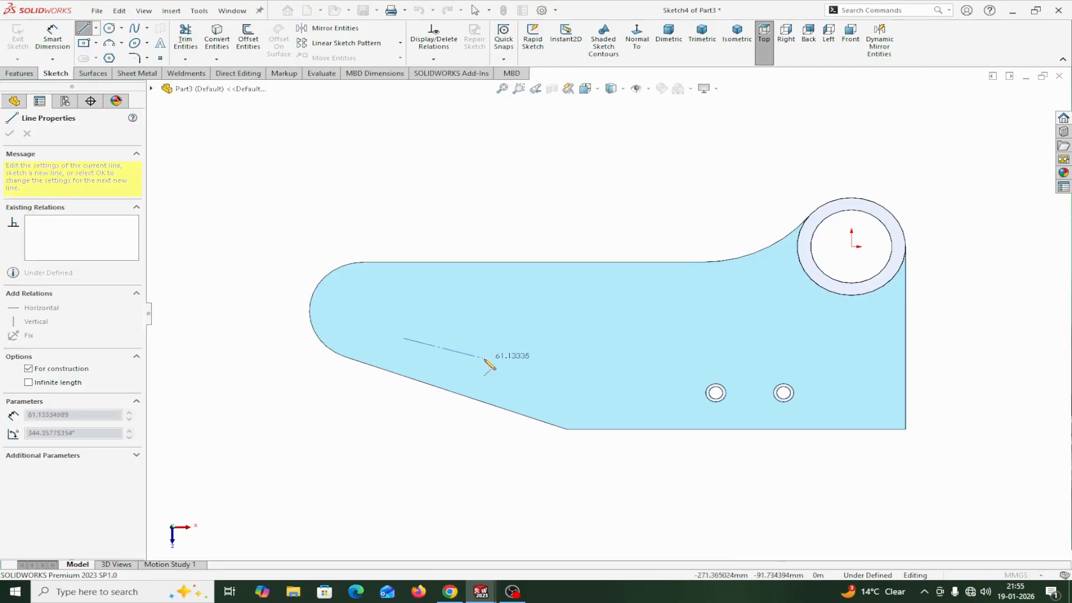
{"action": "left_click", "coordinate": [543, 388]}
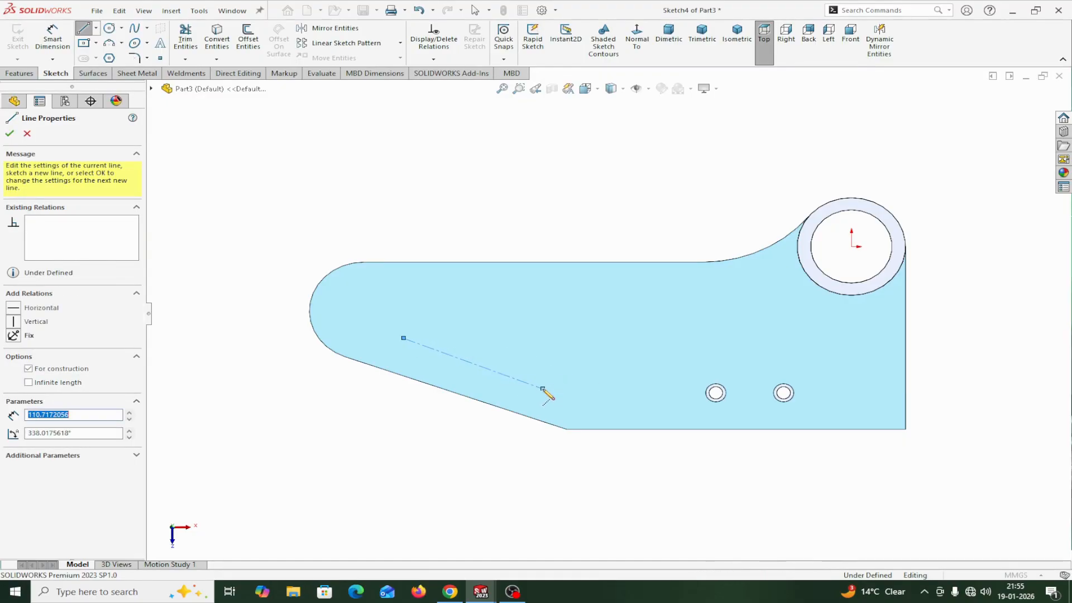
{"action": "right_click", "coordinate": [543, 389]}
{"action": "left_click", "coordinate": [569, 398]}
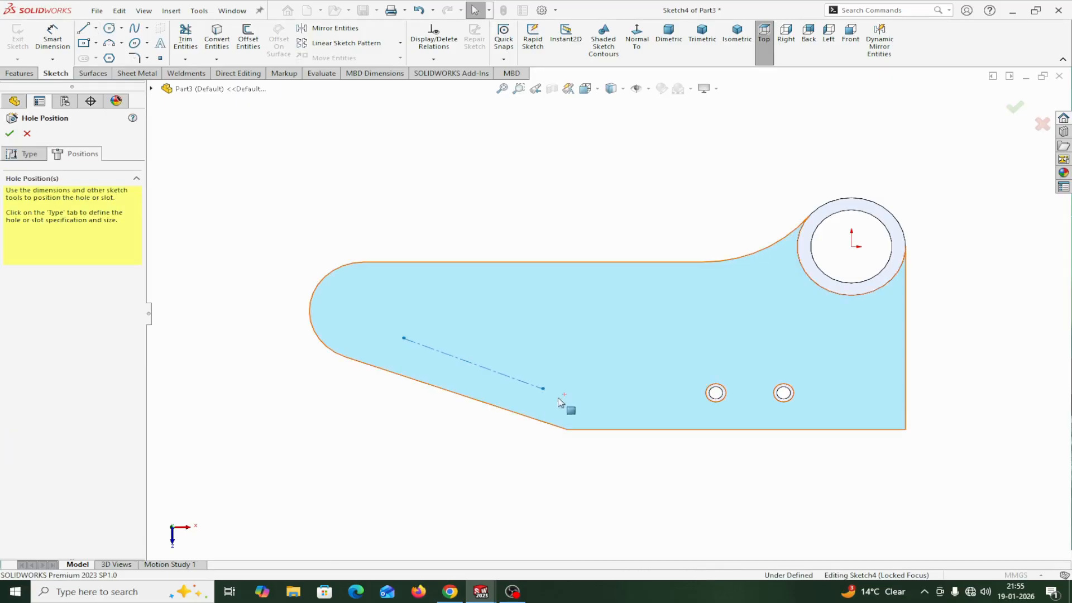
- Make the centerline parallel to the plate's angled lower edge
{"action": "left_click", "coordinate": [479, 405]}
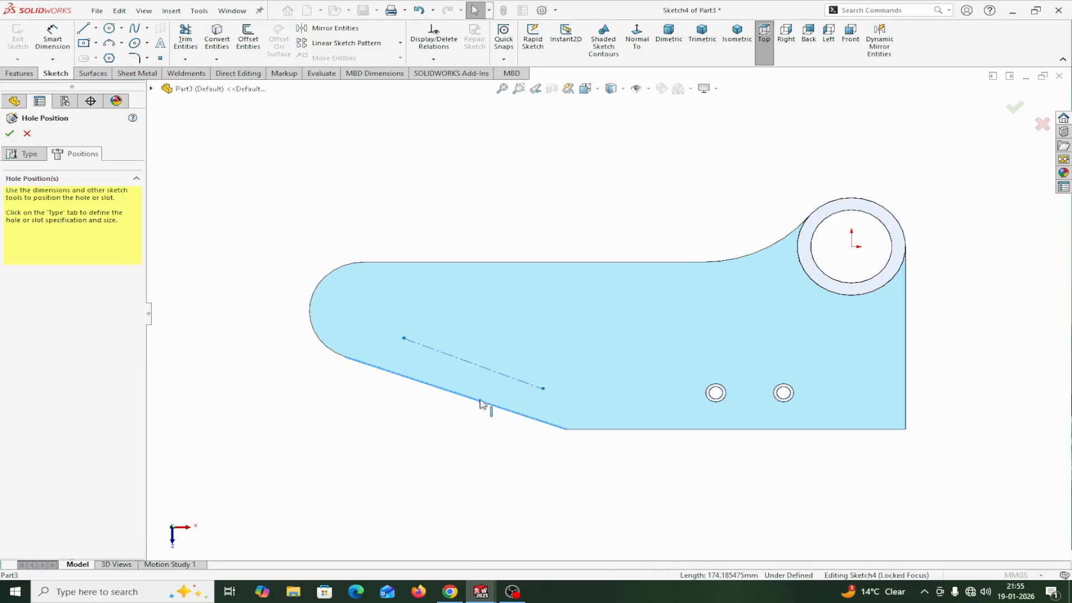
{"action": "left_click", "coordinate": [505, 376], "text": "ctrl"}
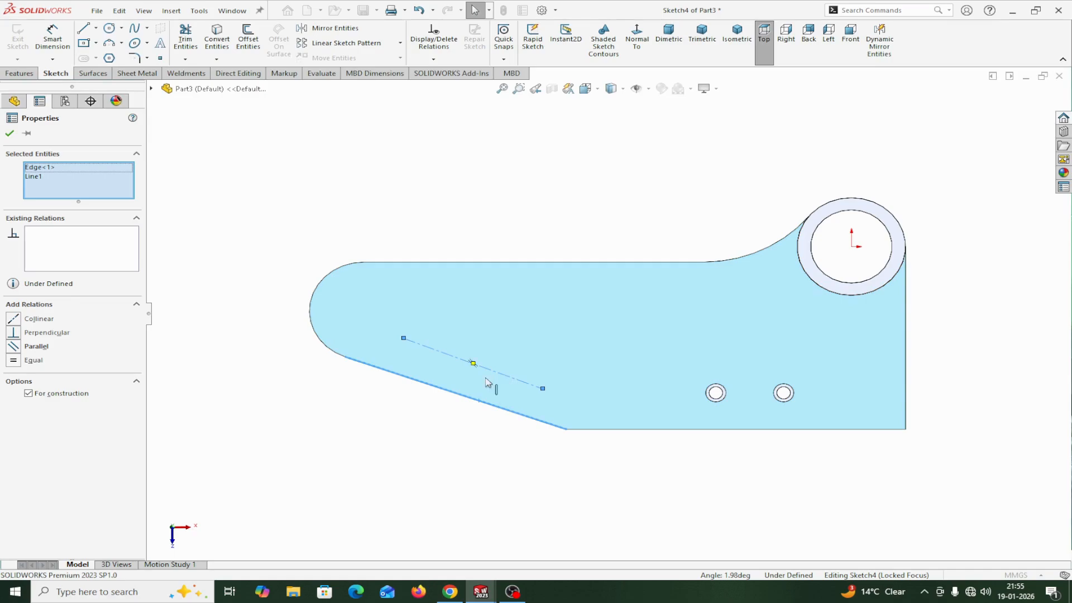
{"action": "left_click", "coordinate": [18, 349]}
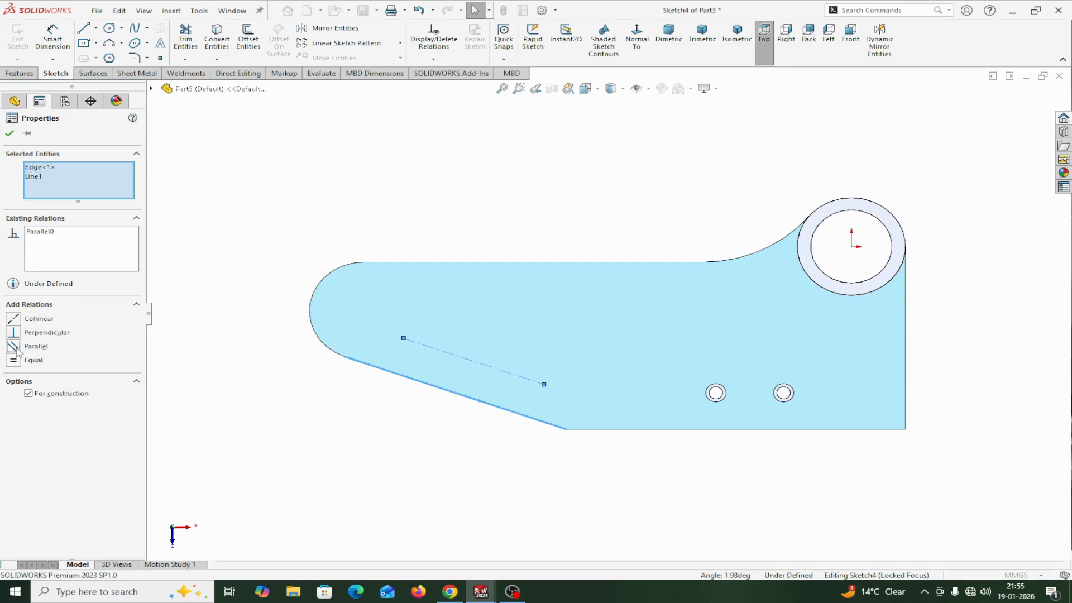
{"action": "left_click", "coordinate": [9, 134]}
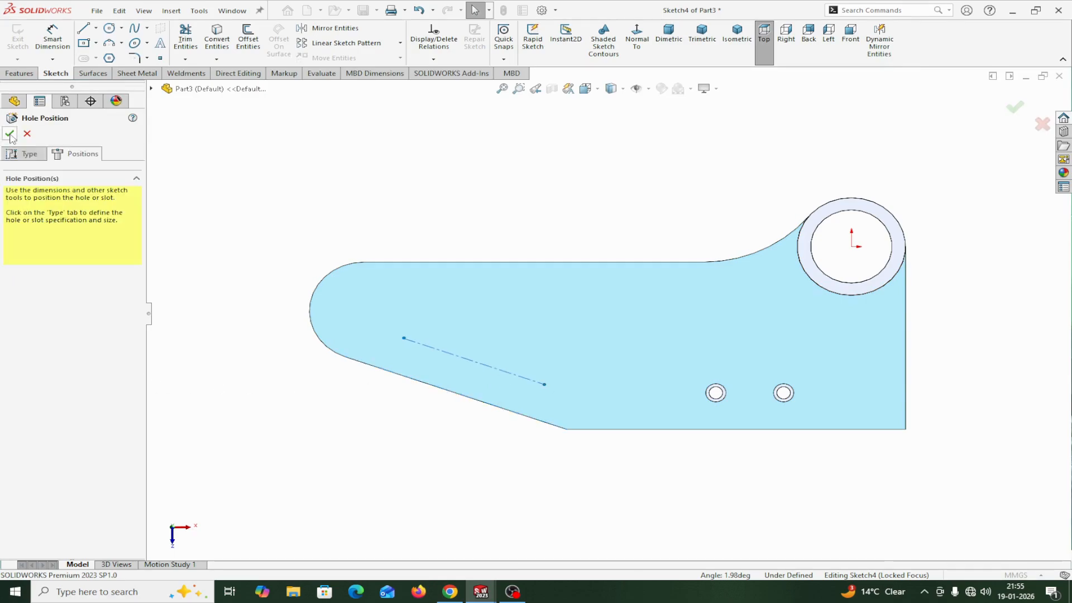
- Dimension the centerline's lower endpoint 5 mm horizontally from the corner where the angled and straight lower edges meet
{"action": "left_click", "coordinate": [51, 42]}
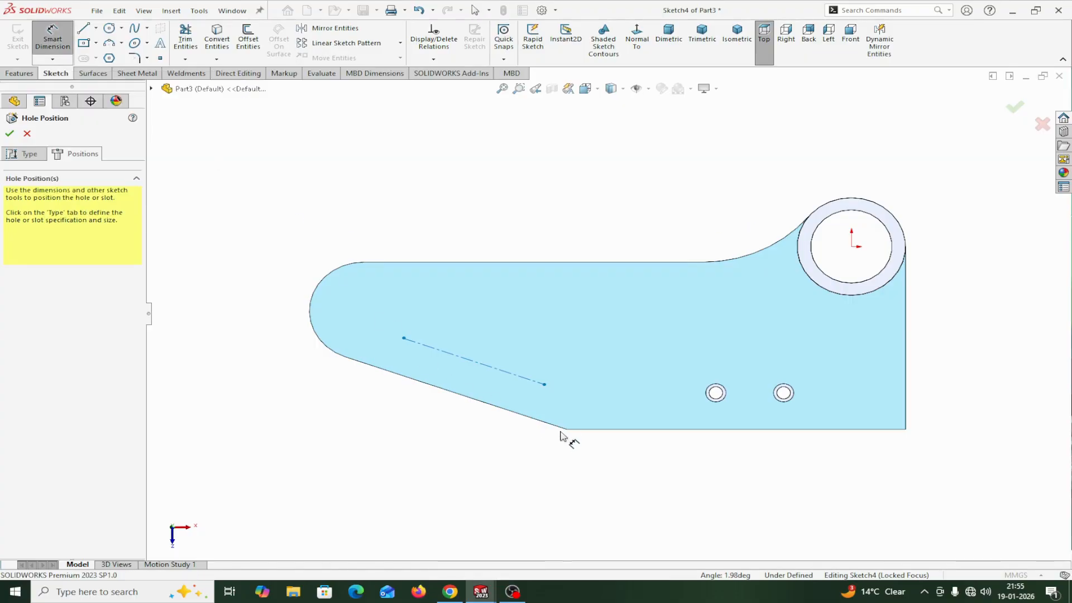
{"action": "left_click", "coordinate": [544, 385]}
{"action": "left_click", "coordinate": [567, 428]}
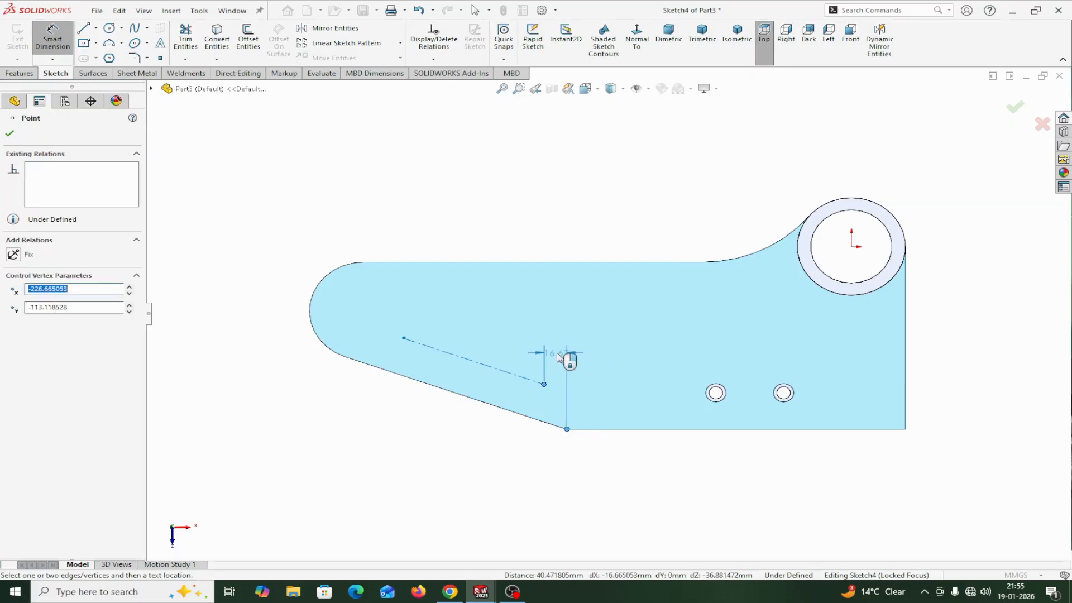
{"action": "left_click", "coordinate": [568, 354]}
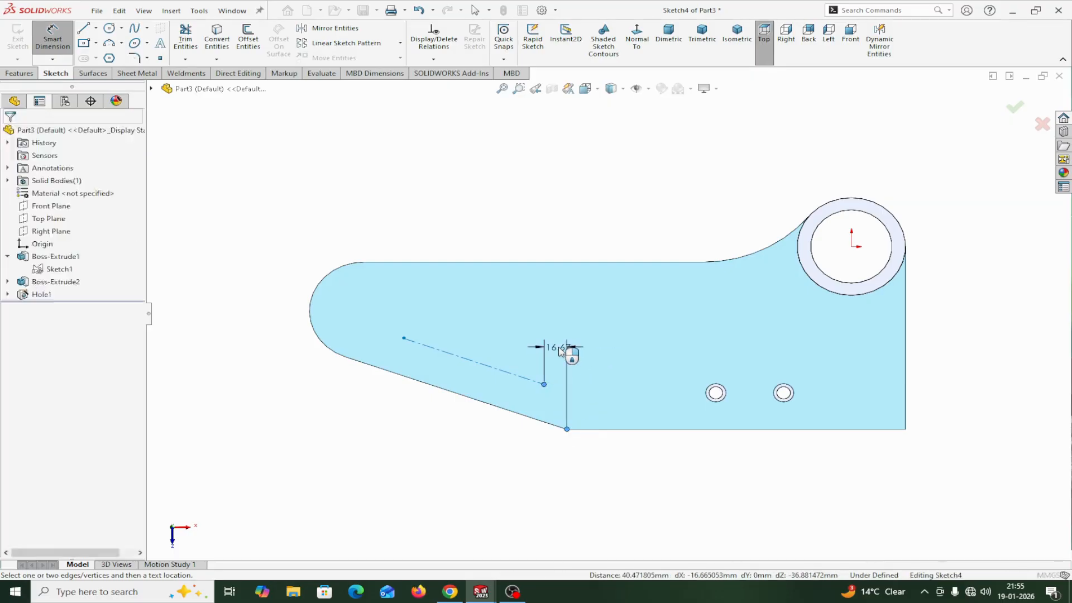
{"action": "type", "text": "5"}
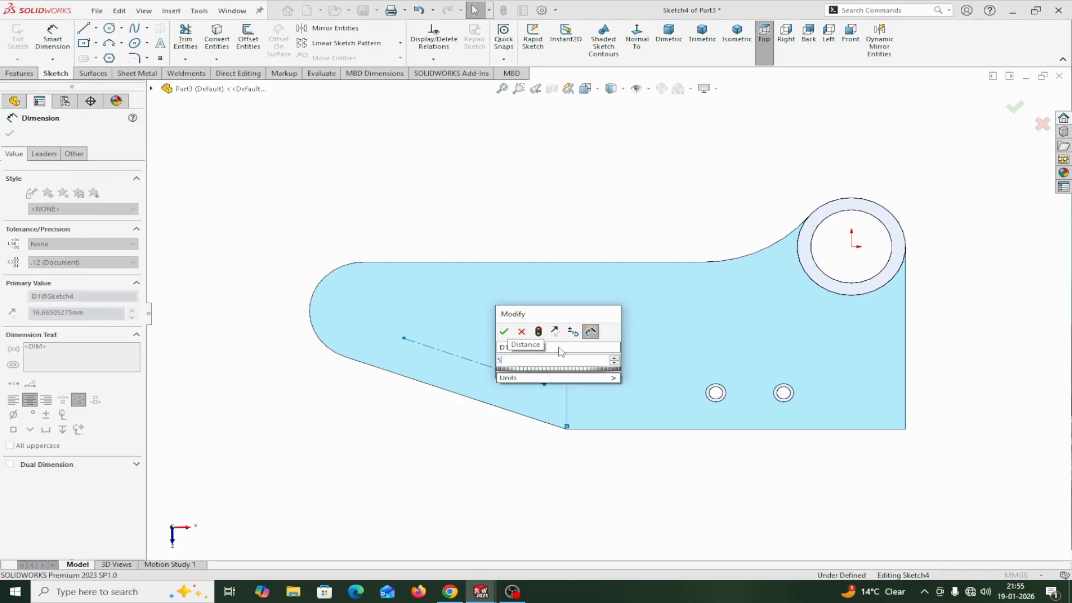
{"action": "left_click", "coordinate": [505, 332]}
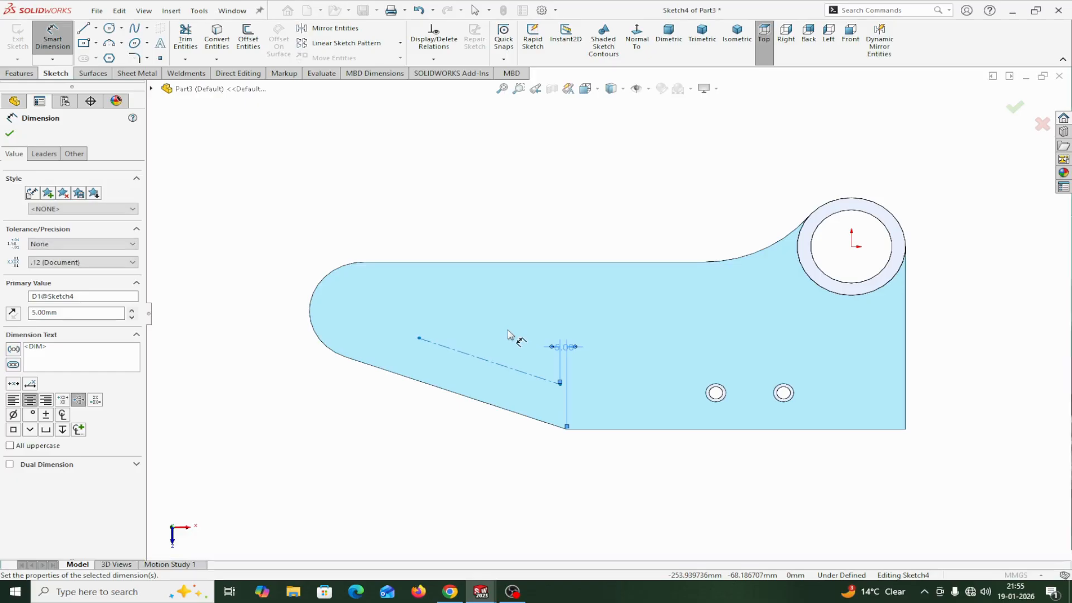
- Dimension the centerline 30 mm from the plate's angled lower edge
{"action": "left_click", "coordinate": [479, 364]}
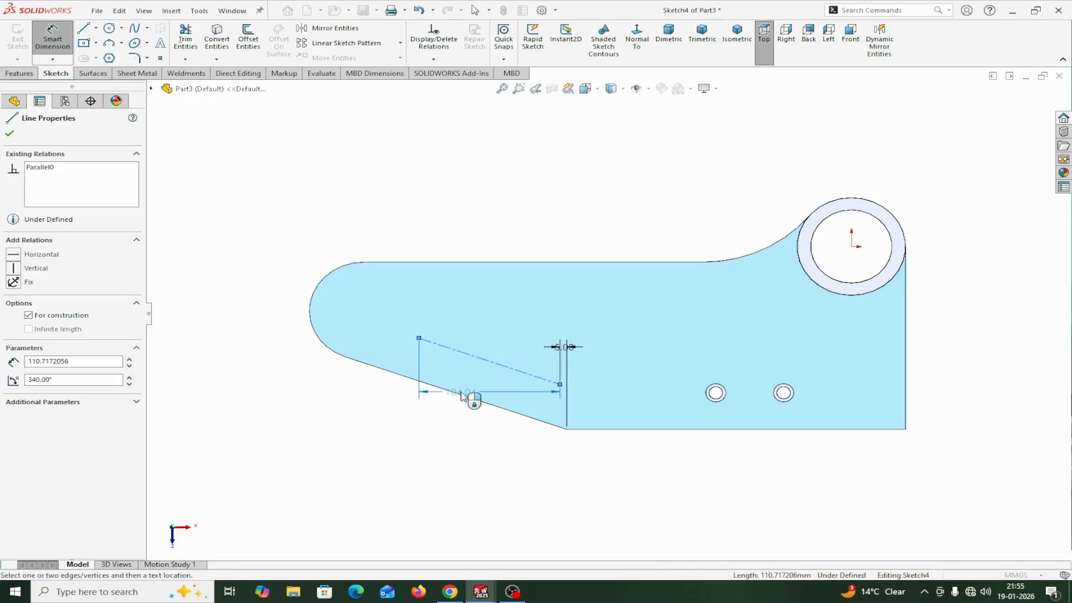
{"action": "left_click", "coordinate": [466, 397]}
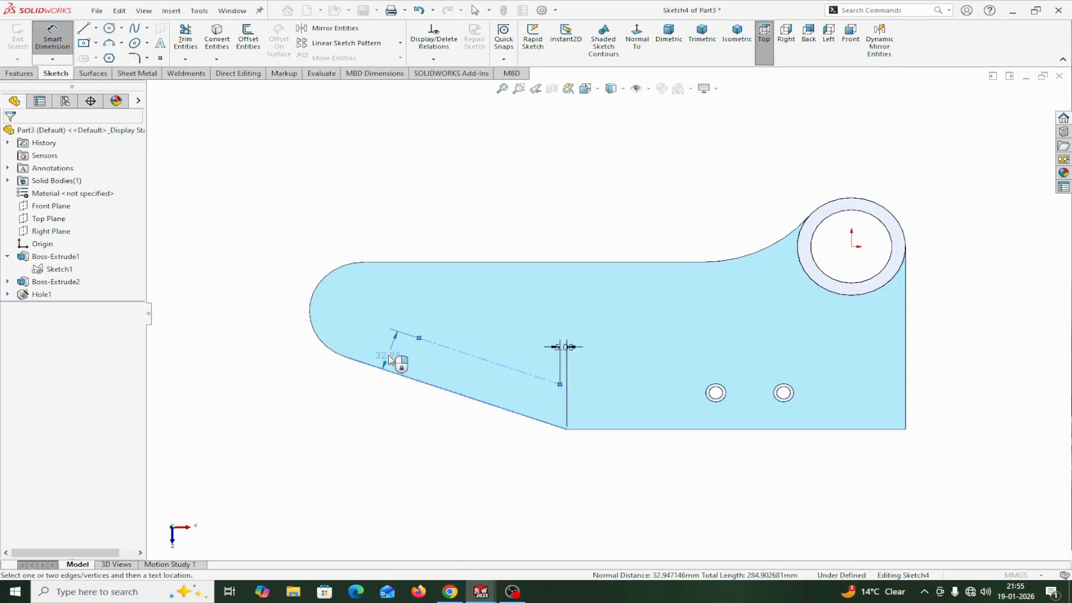
{"action": "left_click", "coordinate": [391, 360]}
{"action": "type", "text": "30"}
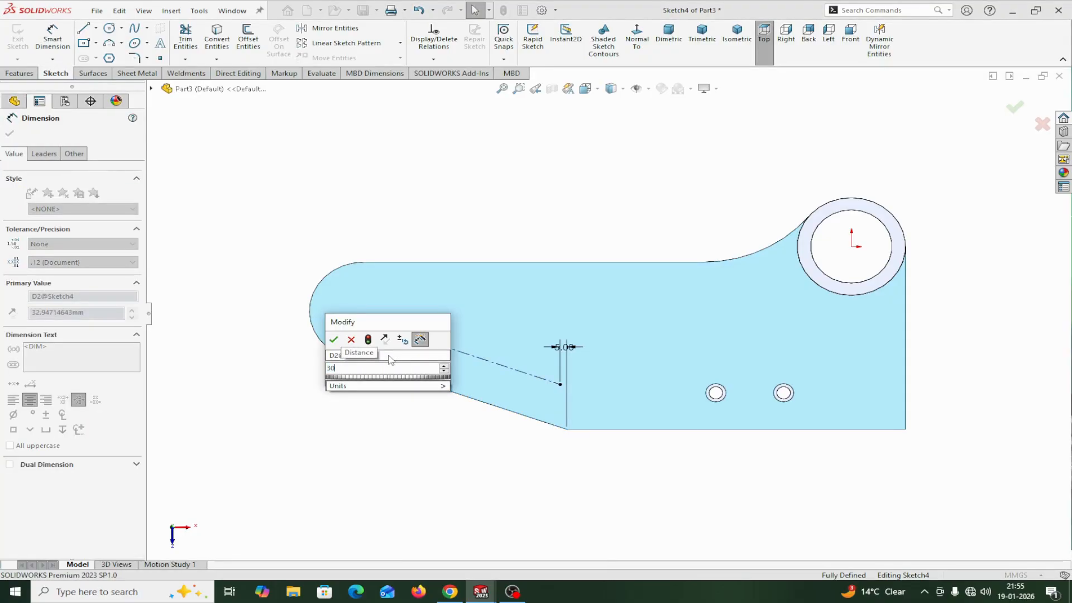
{"action": "left_click", "coordinate": [334, 340]}
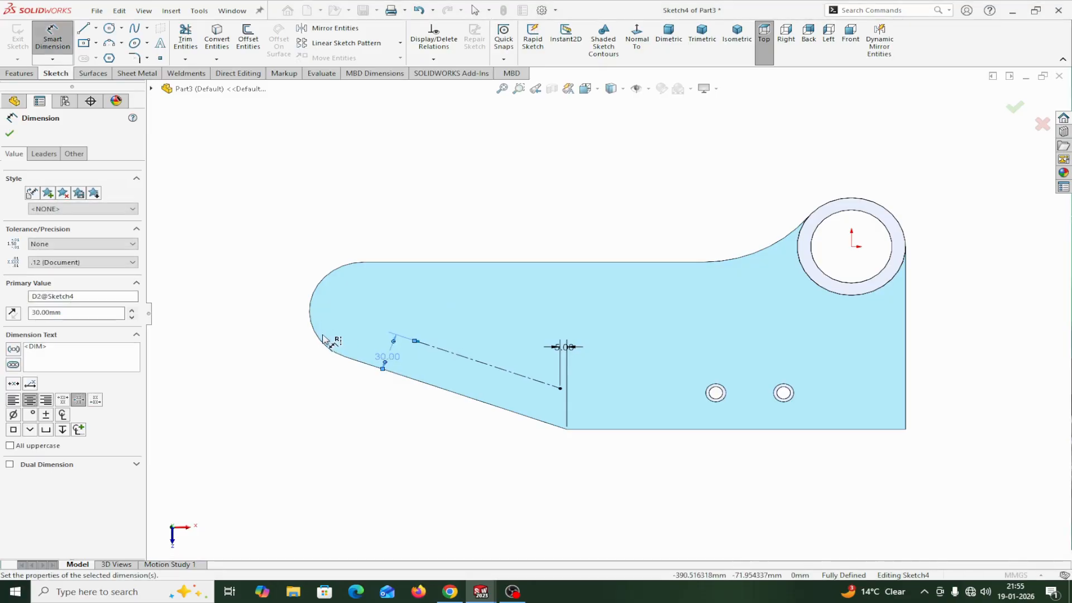
- Dimension the centerline's aligned length as 100 mm
{"action": "left_click", "coordinate": [460, 369]}
{"action": "left_click", "coordinate": [402, 427]}
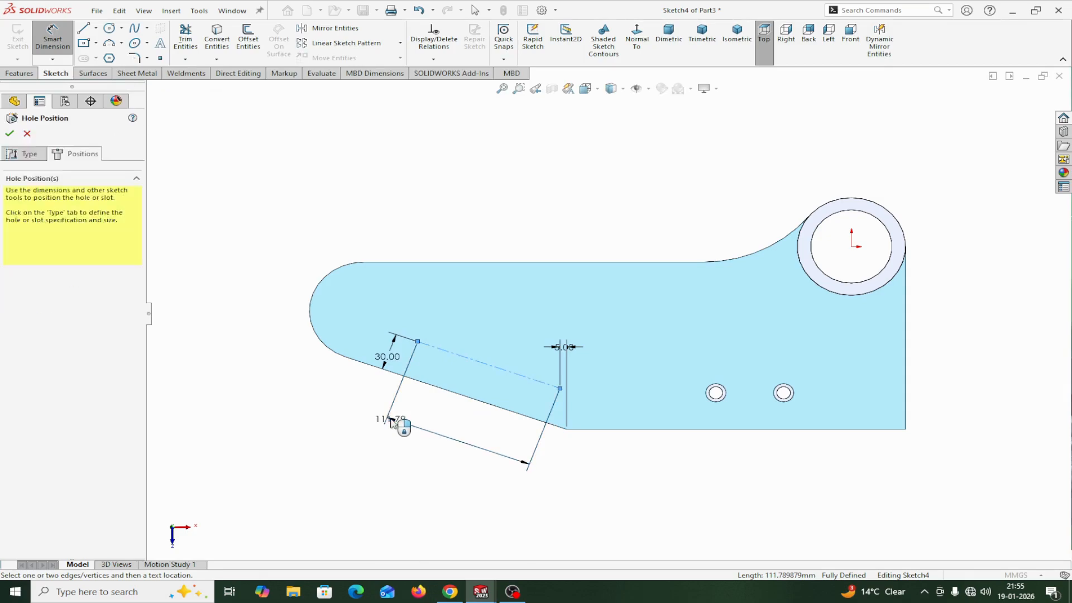
{"action": "type", "text": "100"}
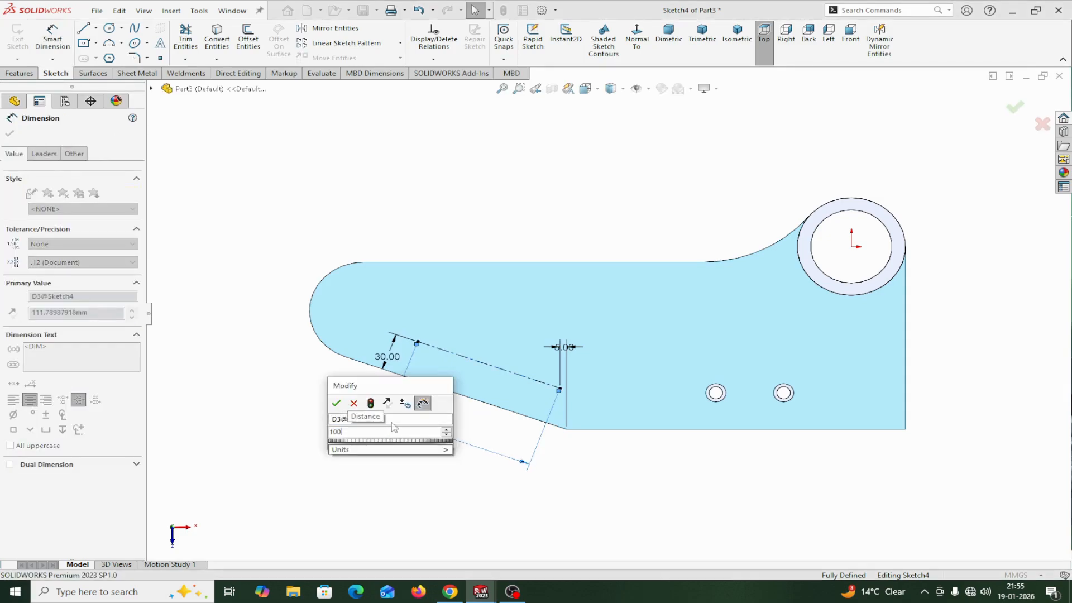
{"action": "left_click", "coordinate": [337, 404]}
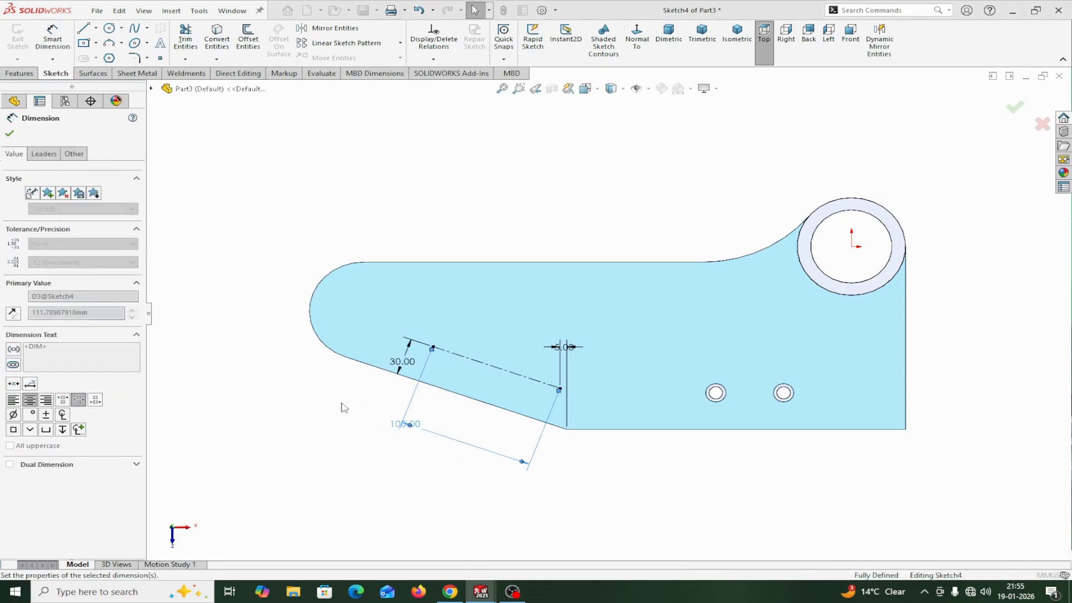
{"action": "left_click", "coordinate": [9, 135]}
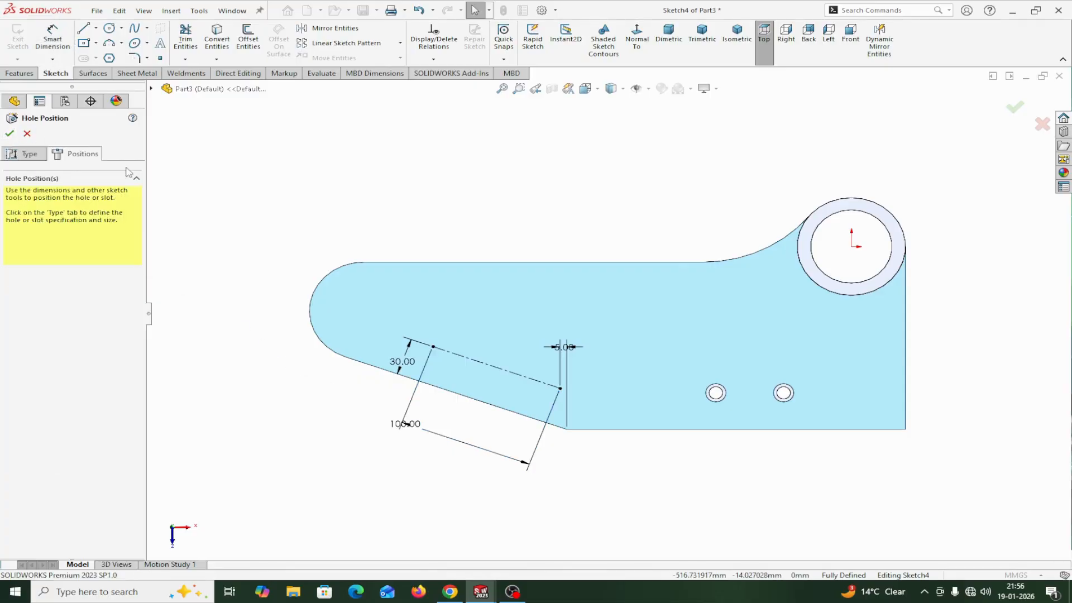
- Place hole points on both ends of the centerline and create the two counterbored holes
{"action": "left_click", "coordinate": [160, 59]}
{"action": "left_click", "coordinate": [359, 269]}
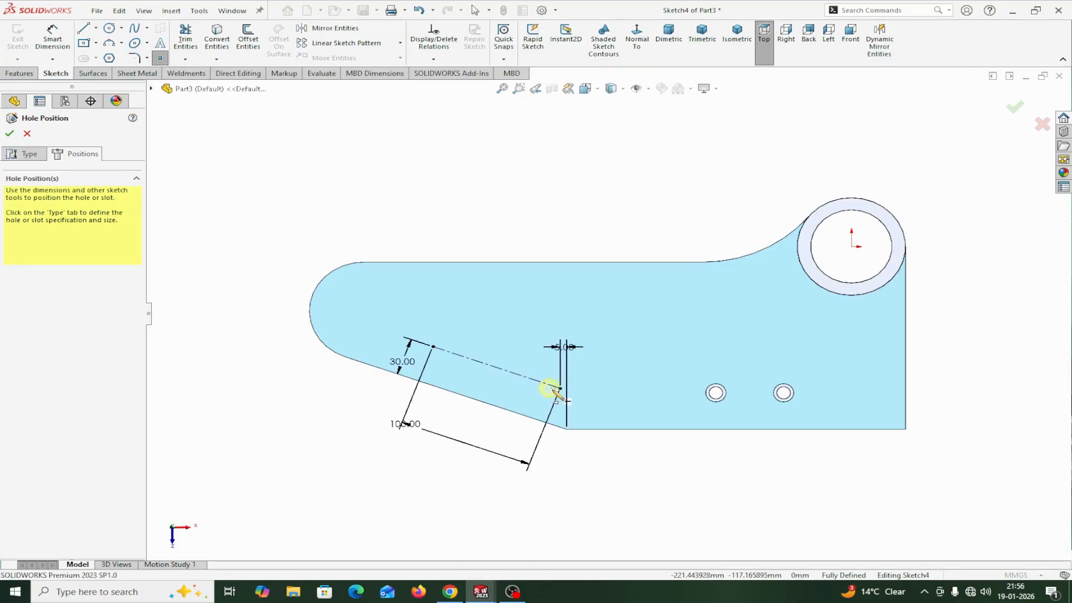
{"action": "left_click", "coordinate": [433, 347]}
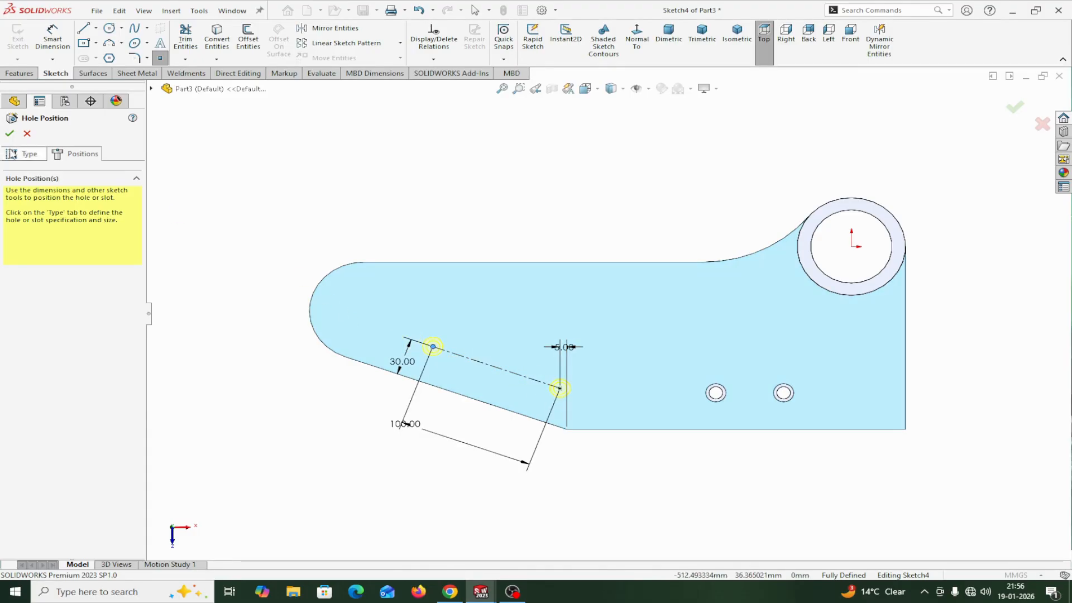
{"action": "left_click", "coordinate": [10, 134]}
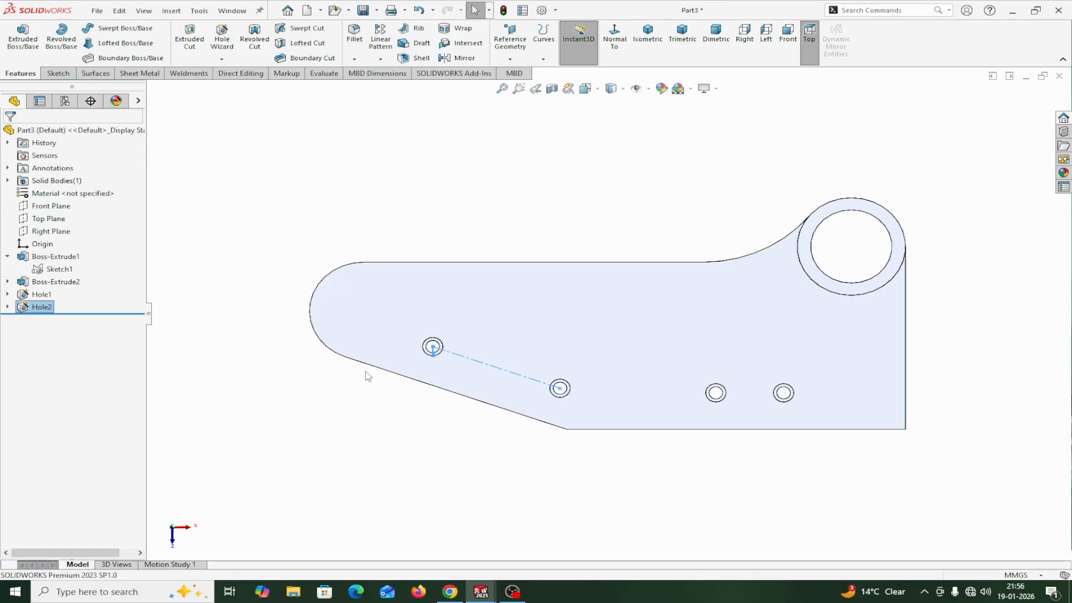
- Set up a new counterbored hole with a 20 mm diameter and a 40 mm counterbore diameter
{"action": "left_click", "coordinate": [224, 43]}
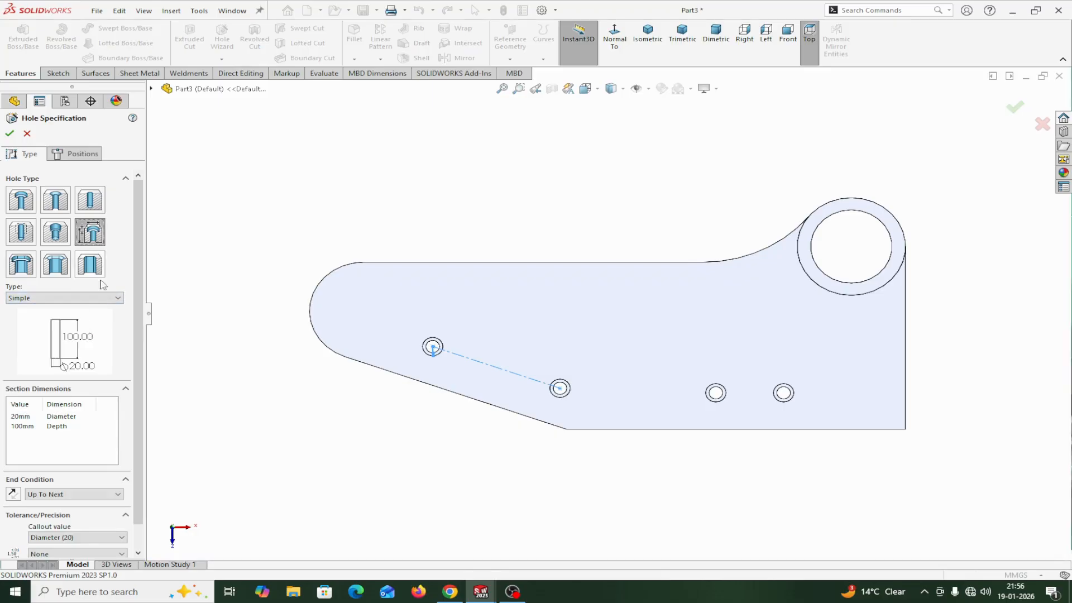
{"action": "left_click", "coordinate": [50, 298]}
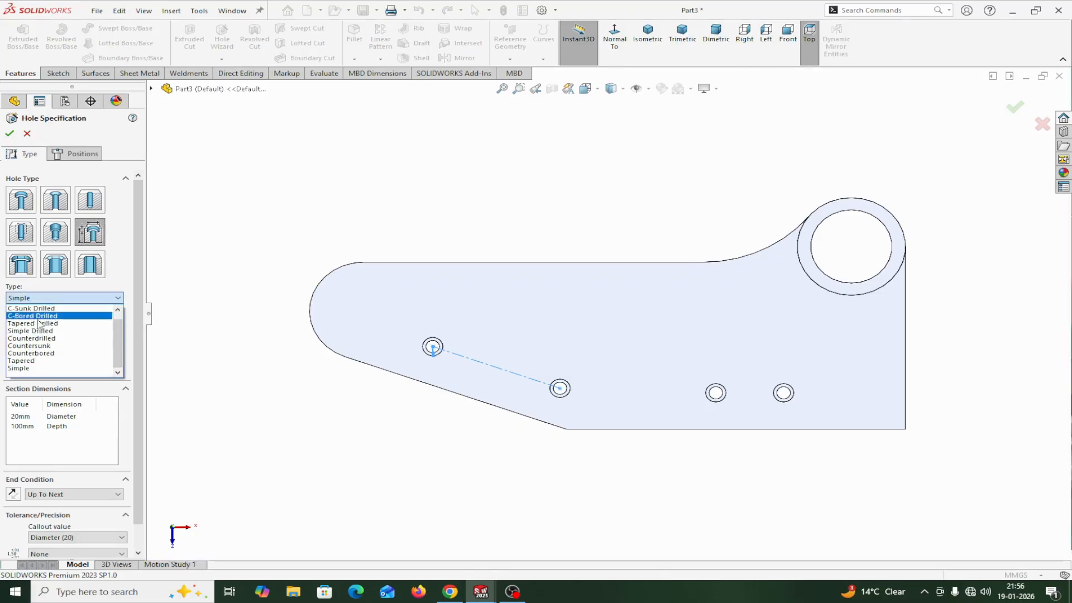
{"action": "left_click", "coordinate": [28, 357]}
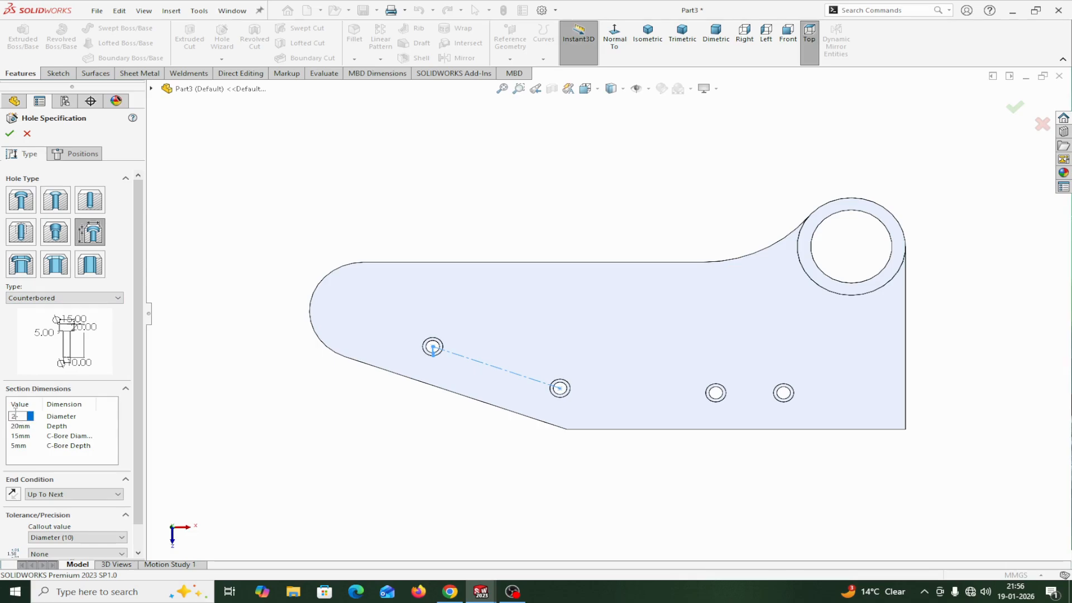
{"action": "key", "text": "BackSpace"}
{"action": "key", "text": "BackSpace"}
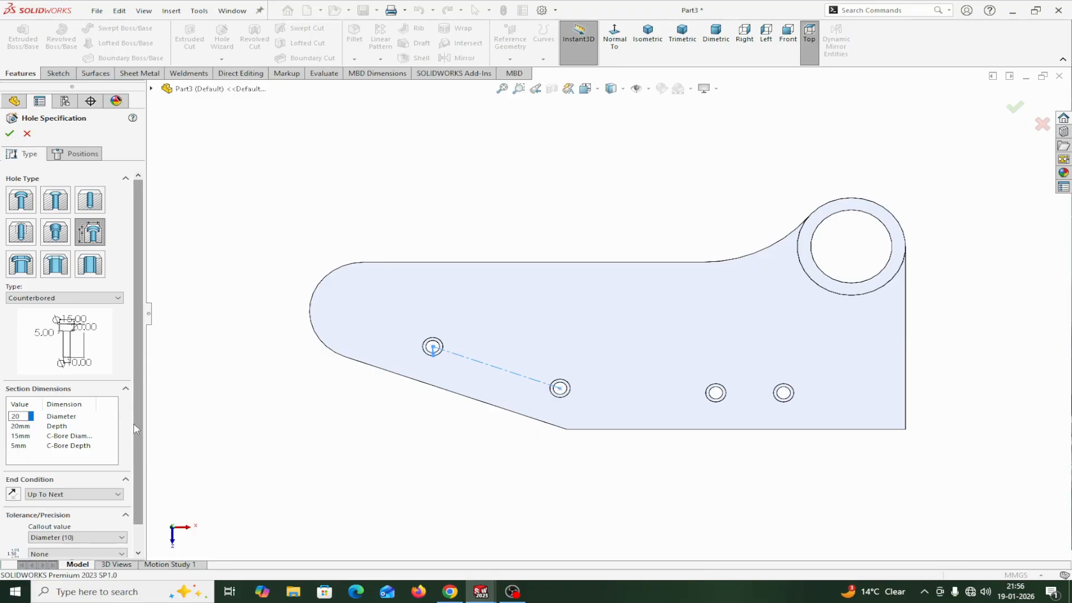
{"action": "key", "text": "Return"}
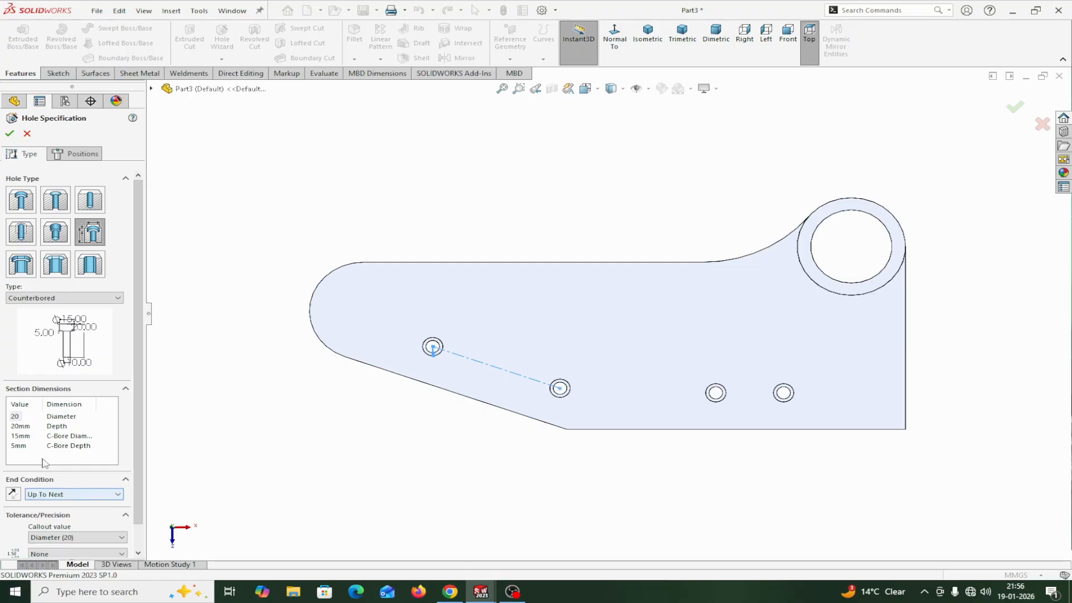
{"action": "left_click", "coordinate": [21, 427]}
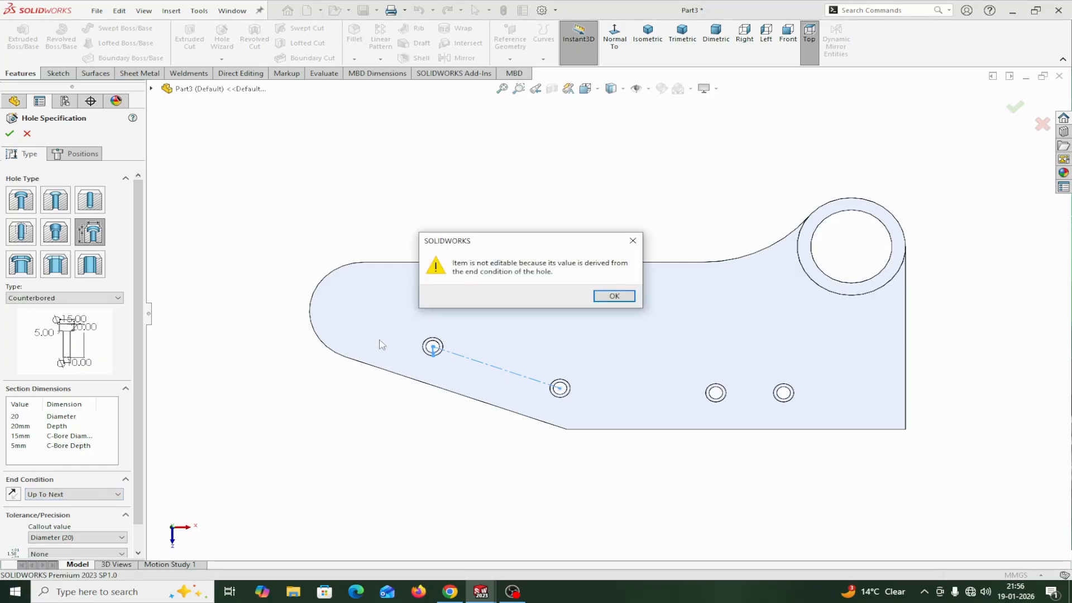
{"action": "left_click", "coordinate": [614, 297]}
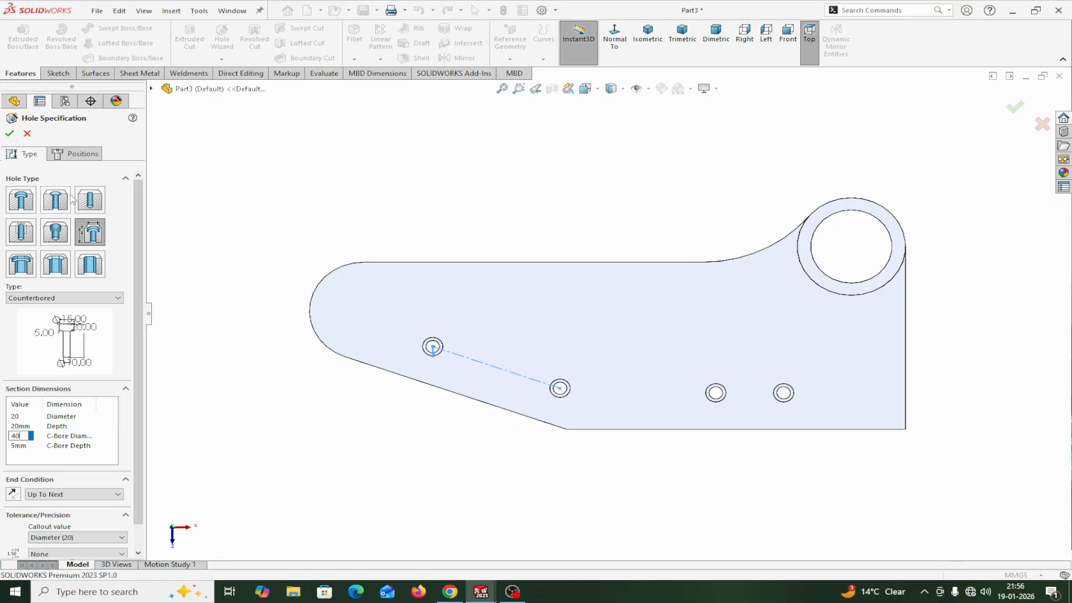
- Place the counterbored hole at the centre of the plate's rounded end arc and create it
{"action": "left_click", "coordinate": [78, 153]}
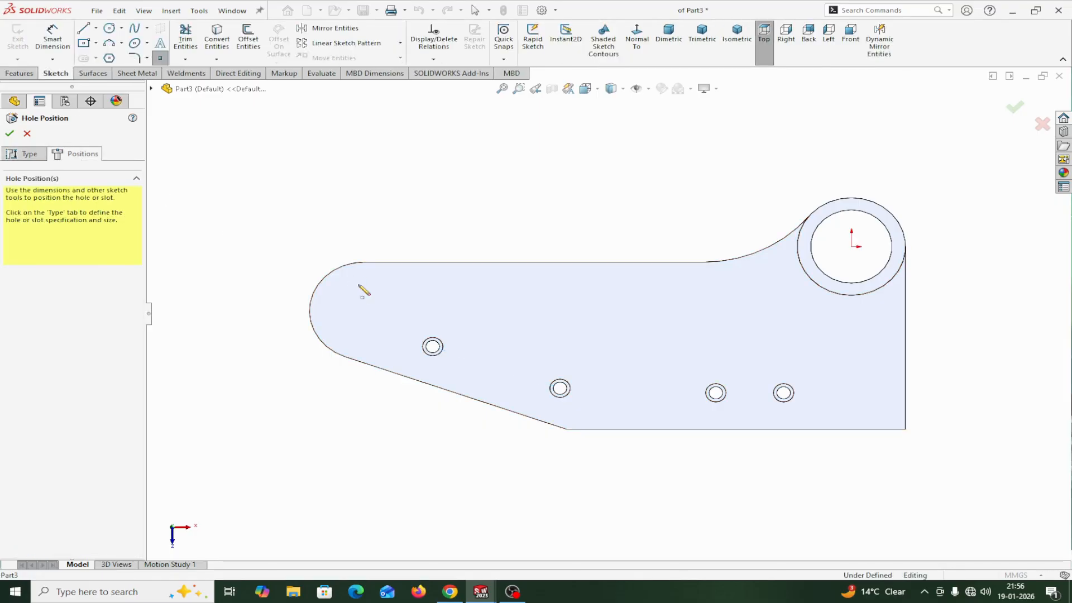
{"action": "left_click", "coordinate": [637, 40]}
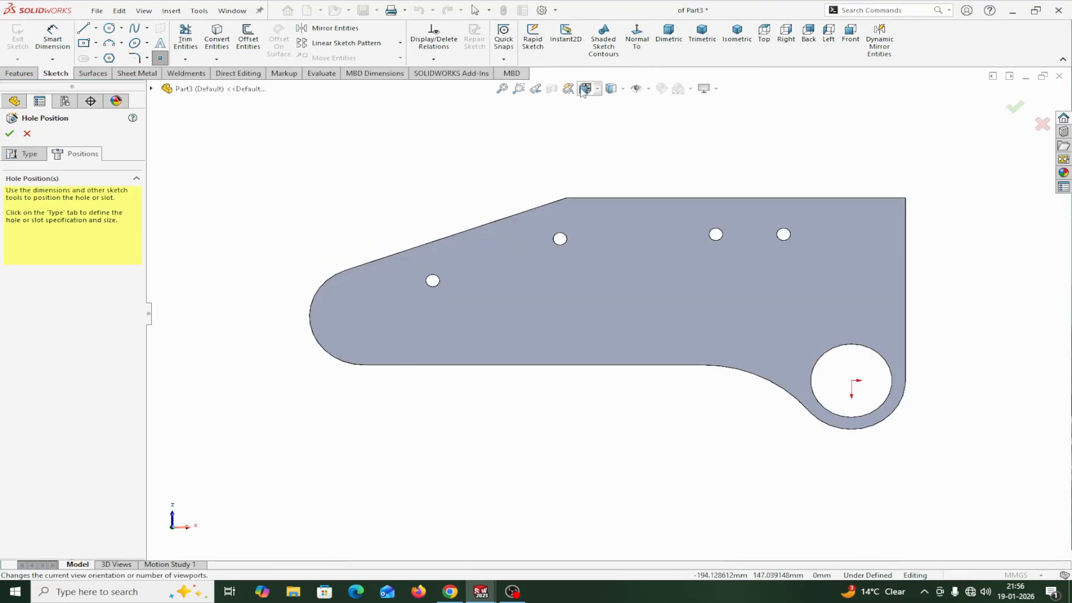
{"action": "left_click", "coordinate": [637, 39]}
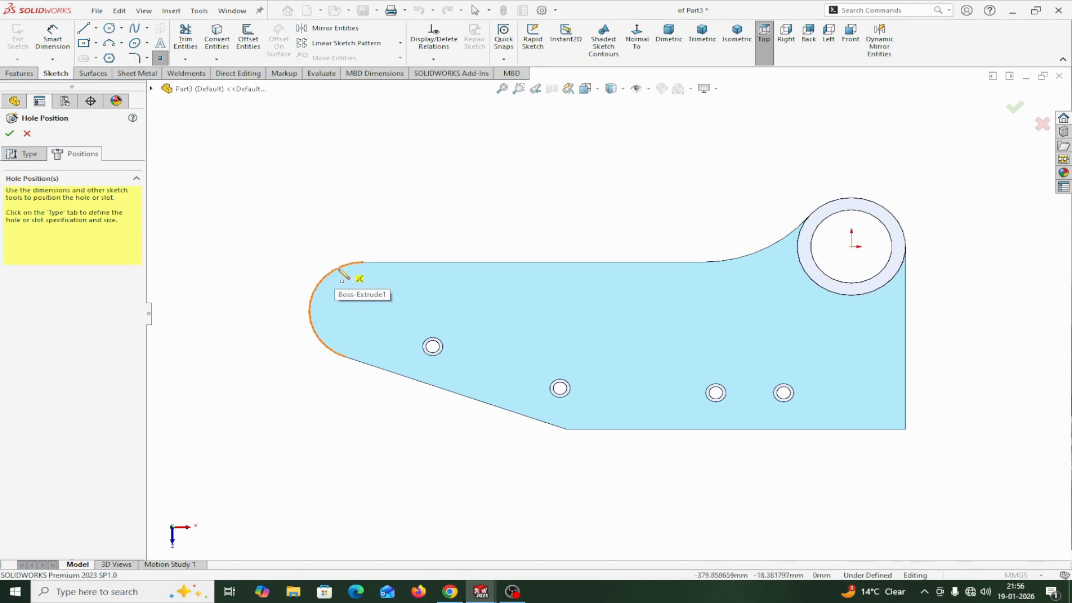
{"action": "left_click", "coordinate": [311, 302]}
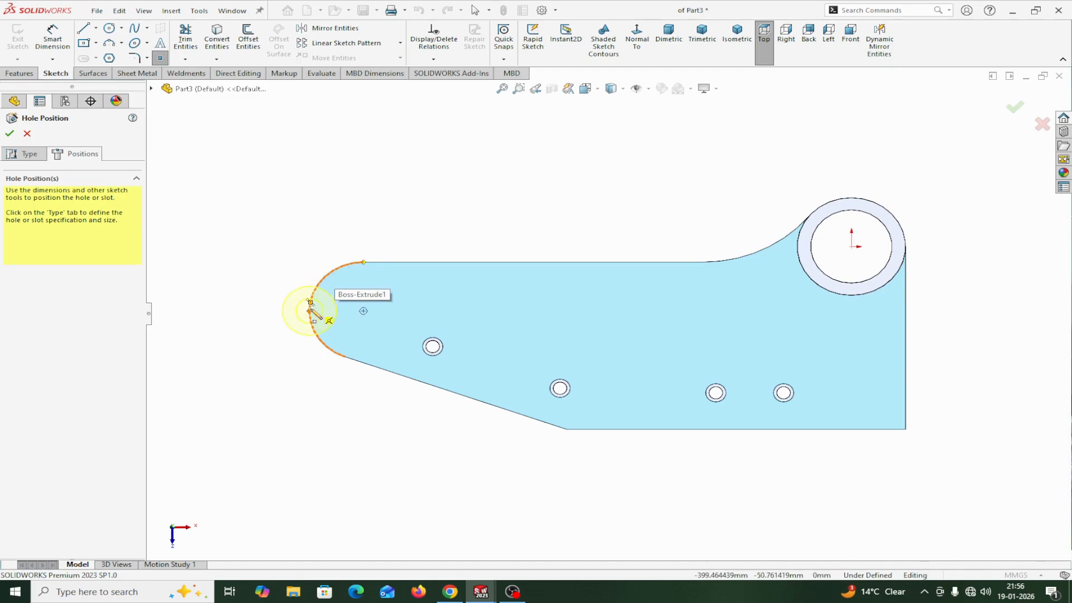
{"action": "left_click", "coordinate": [363, 312]}
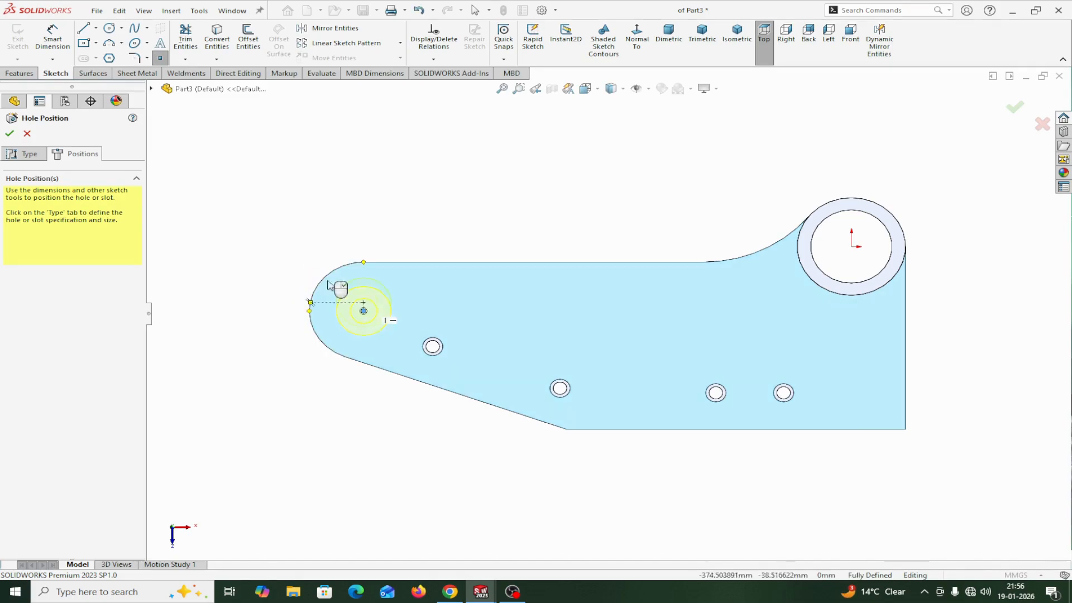
{"action": "left_click", "coordinate": [11, 133]}
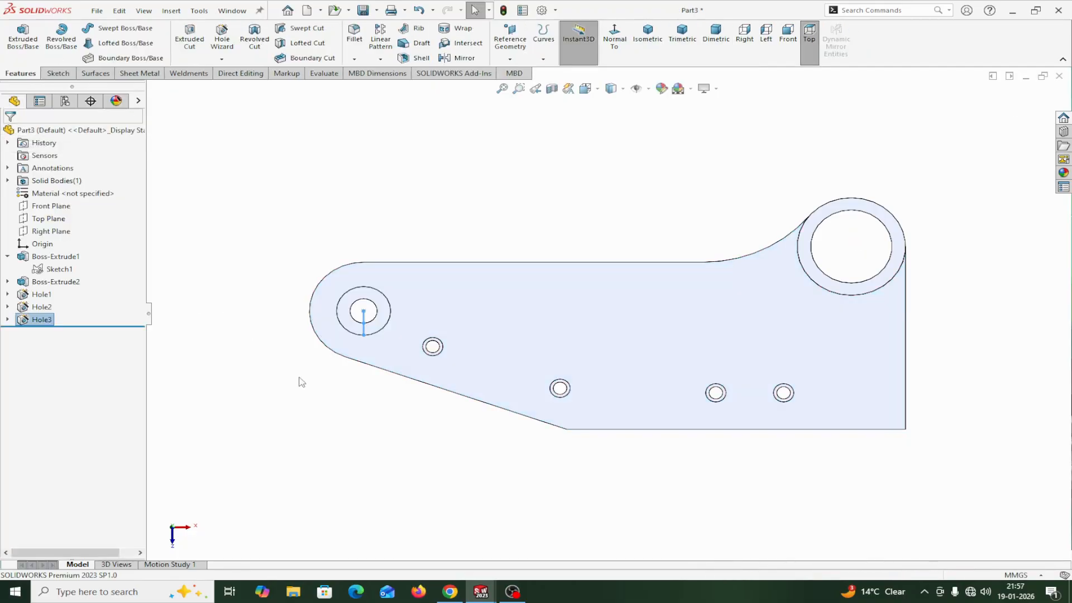
- Inspect the finished holes, switch to the reference drawing and examine the upright ring support's dimensions in the top and front views
{"action": "middle_click_drag", "start_coordinate": [367, 431], "coordinate": [223, 479]}
{"action": "scroll", "coordinate": [691, 427], "scroll_direction": "up", "scroll_amount": 2}
{"action": "middle_click_drag", "start_coordinate": [691, 428], "coordinate": [814, 500]}
{"action": "scroll", "coordinate": [658, 420], "scroll_direction": "up", "scroll_amount": 2}
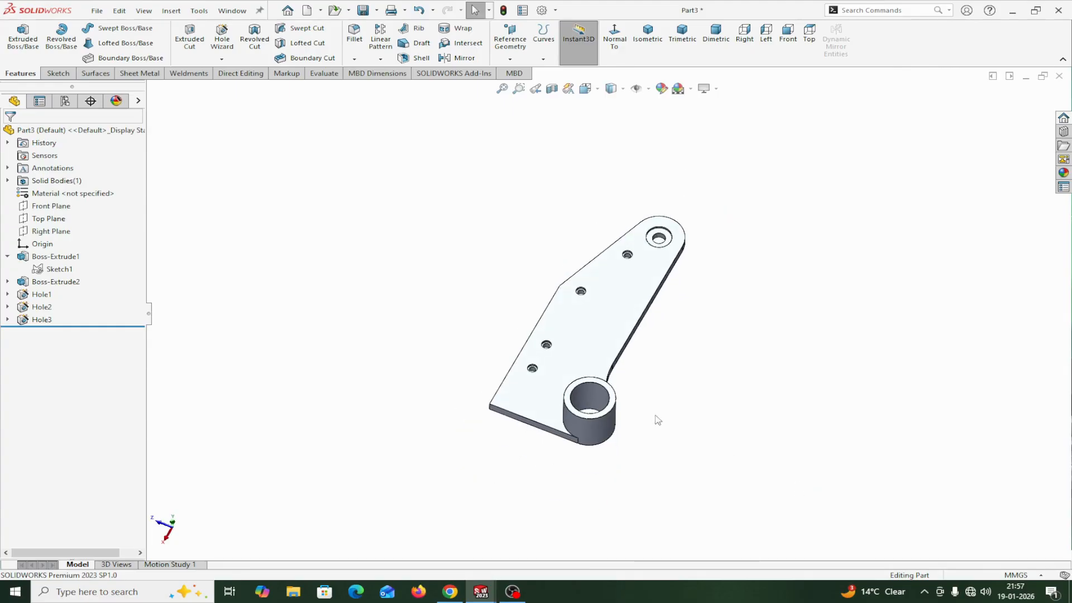
{"action": "mouse_move", "coordinate": [482, 589]}
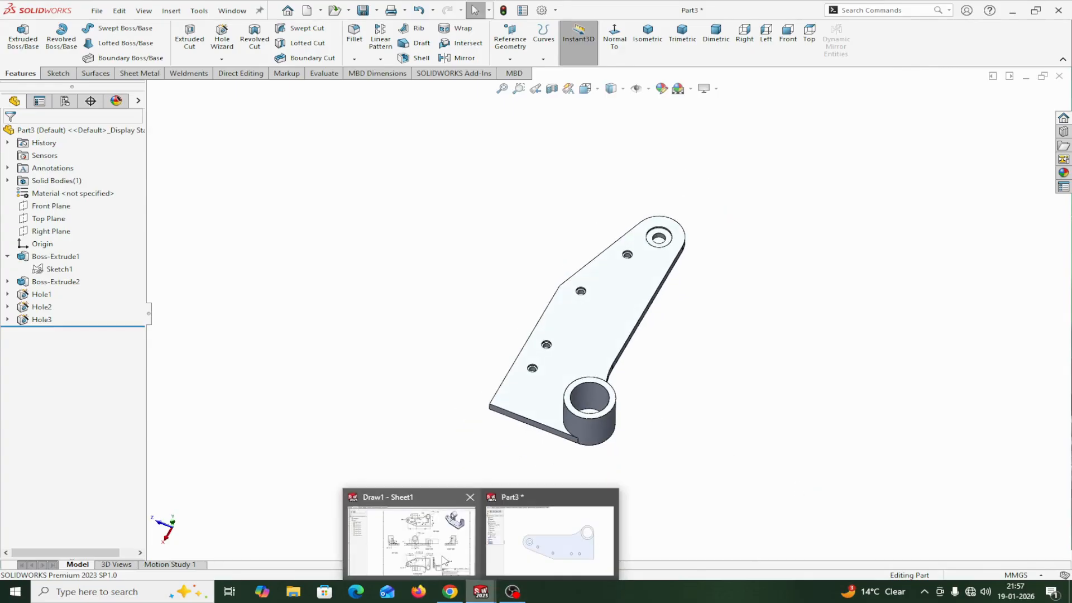
{"action": "left_click", "coordinate": [446, 531]}
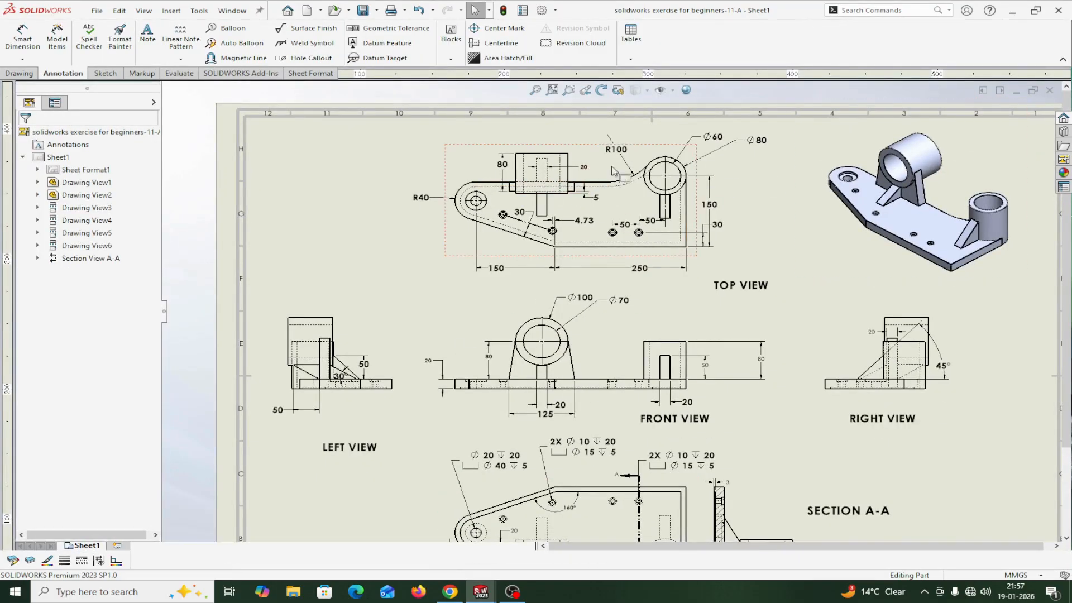
{"action": "scroll", "coordinate": [622, 170], "scroll_direction": "down", "scroll_amount": 2}
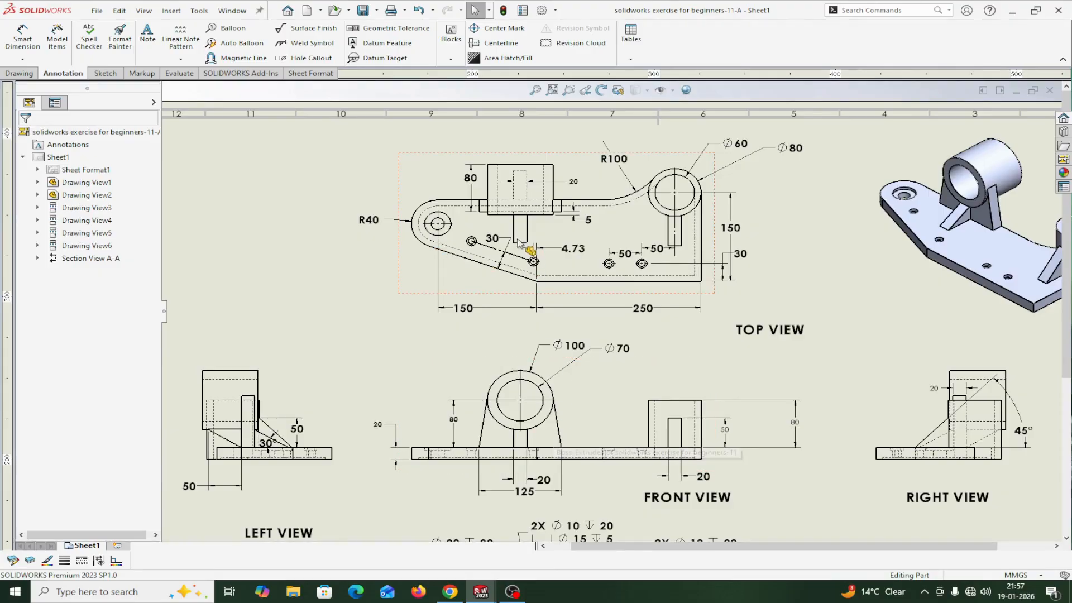
{"action": "scroll", "coordinate": [517, 472], "scroll_direction": "down", "scroll_amount": 2}
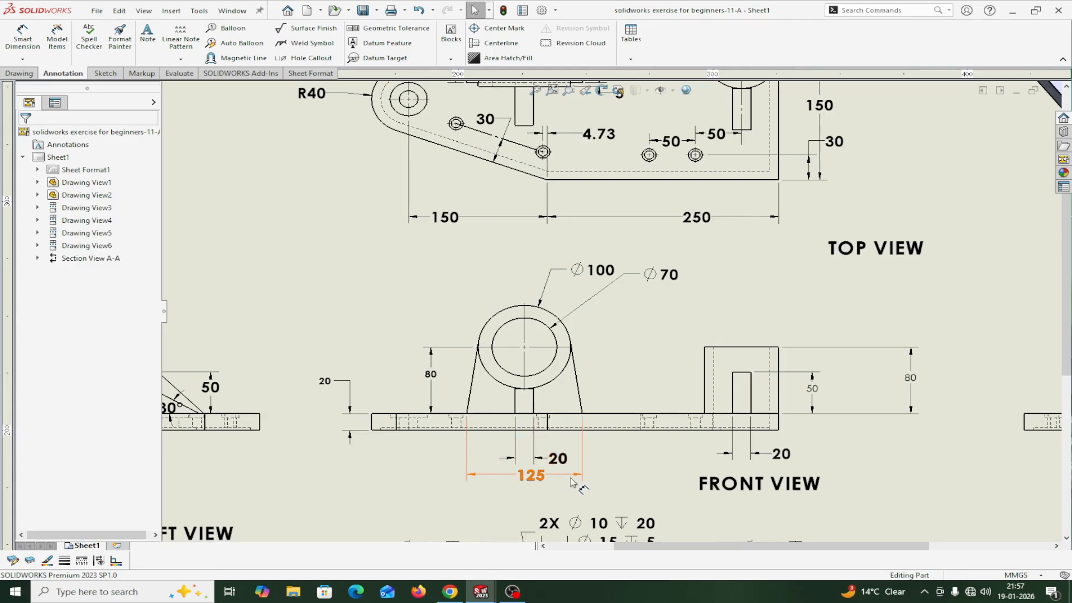
- Return to the part and start a sketch on the long straight side face of the plate beside the fillet arc
{"action": "mouse_move", "coordinate": [479, 598]}
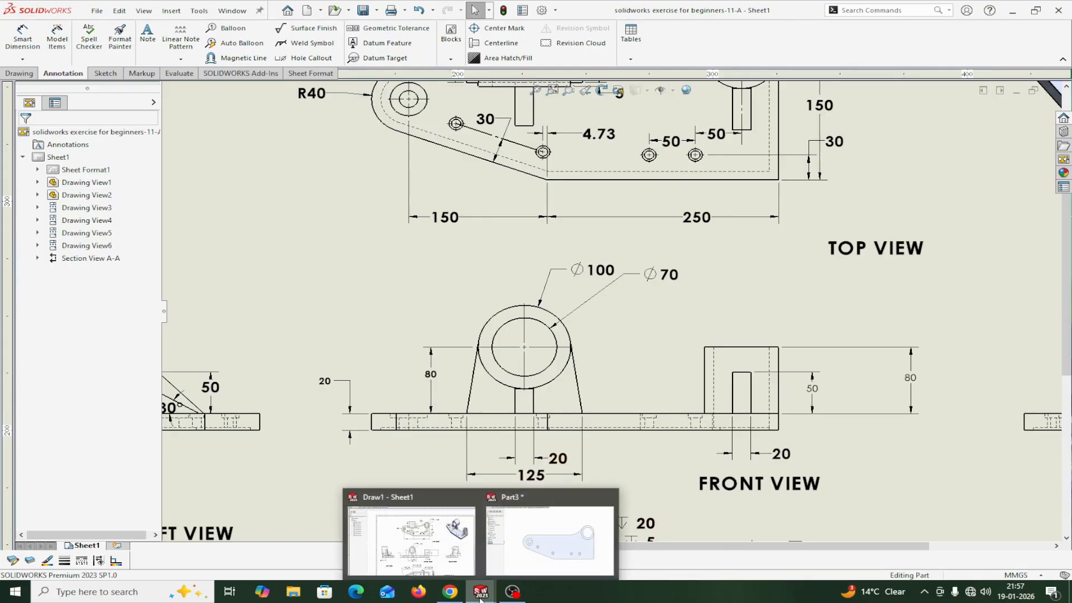
{"action": "left_click", "coordinate": [547, 535]}
{"action": "mouse_move", "coordinate": [633, 377]}
{"action": "middle_mouse_down"}
{"action": "mouse_move", "coordinate": [690, 347]}
{"action": "mouse_move", "coordinate": [596, 299]}
{"action": "mouse_move", "coordinate": [631, 358]}
{"action": "middle_mouse_up"}
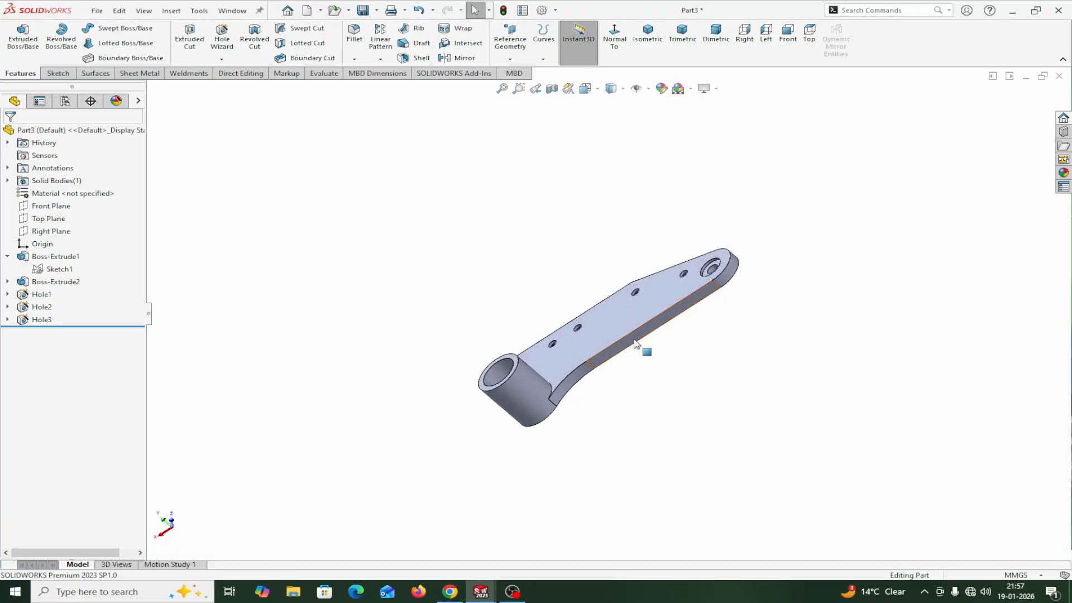
{"action": "left_click", "coordinate": [638, 353]}
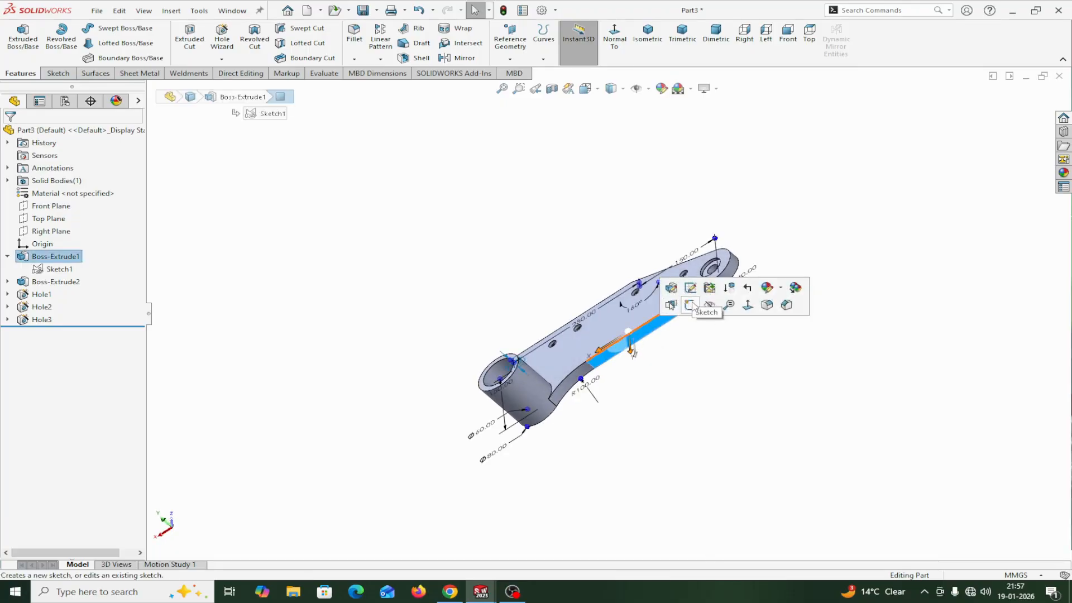
{"action": "left_click", "coordinate": [691, 305]}
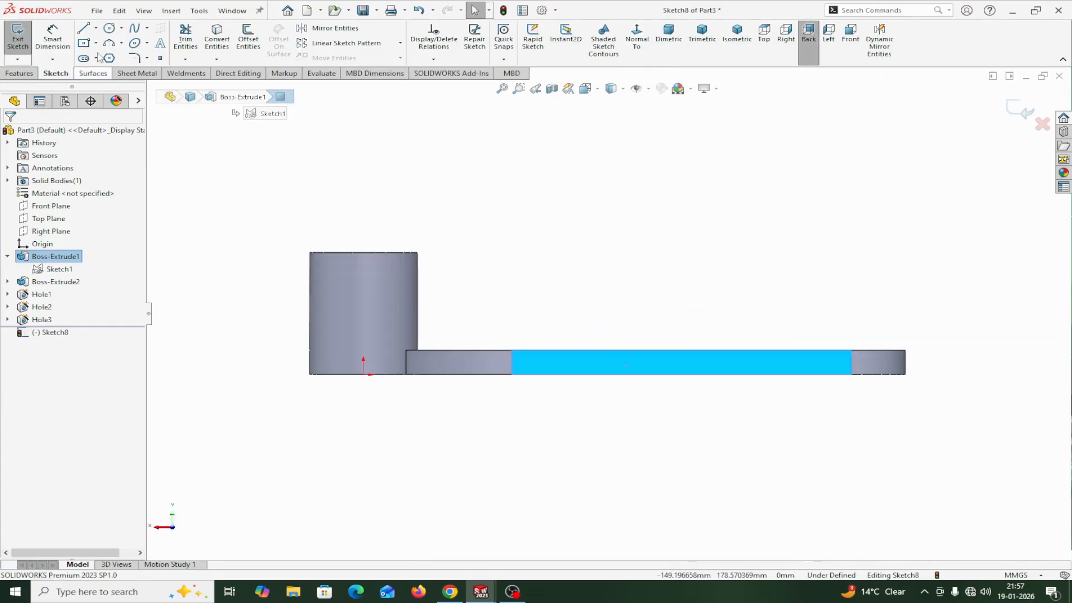
- Sketch a closed support profile on the plate's upper edge with two slanted sides about 81 mm long, a rounded top arc and a base line
{"action": "left_click", "coordinate": [83, 28]}
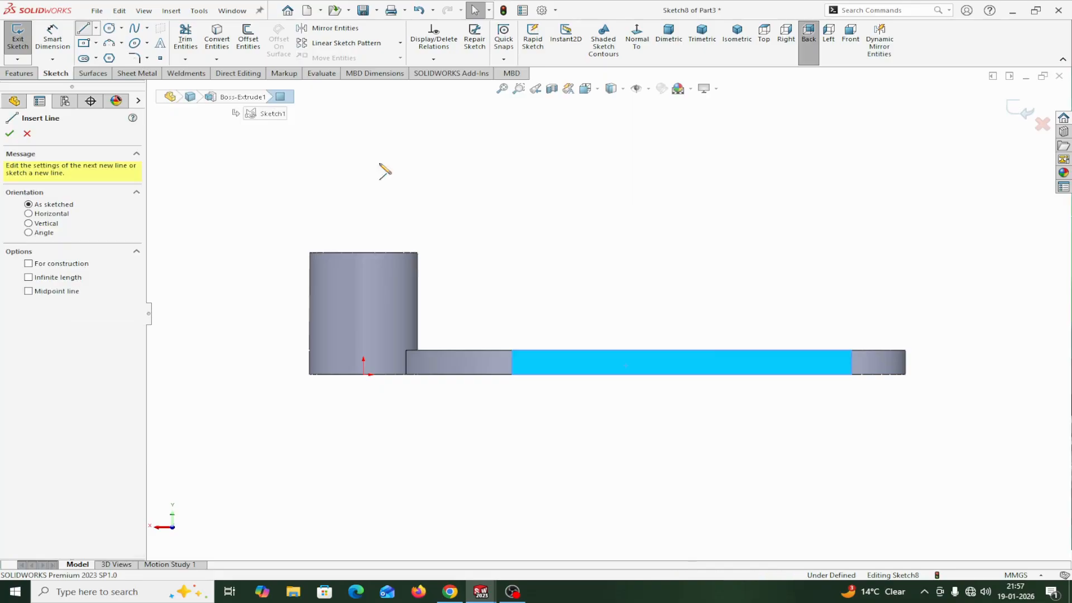
{"action": "left_click", "coordinate": [608, 350]}
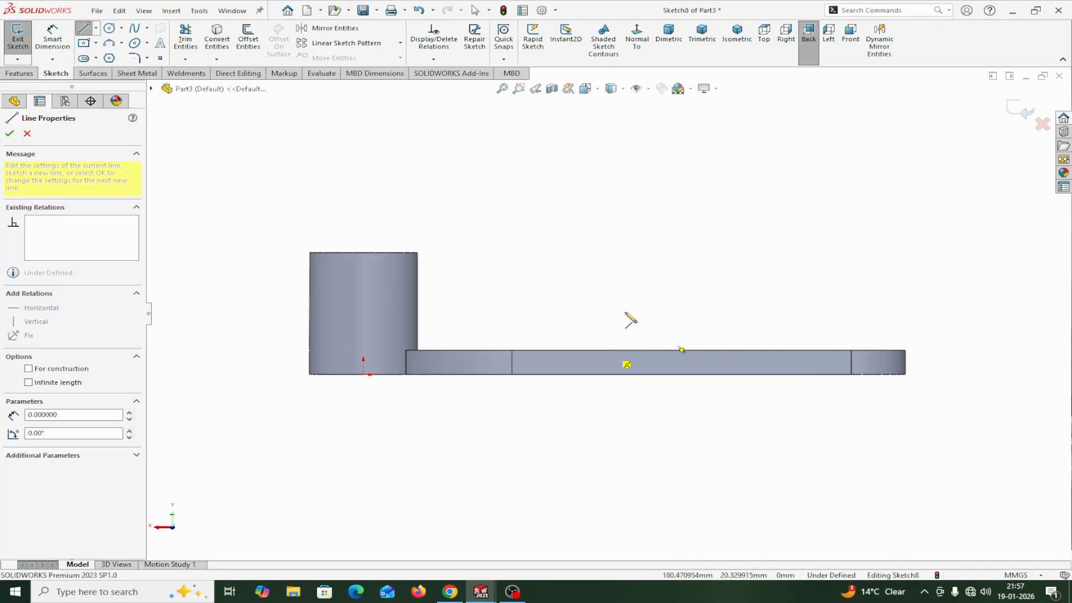
{"action": "left_click", "coordinate": [641, 255]}
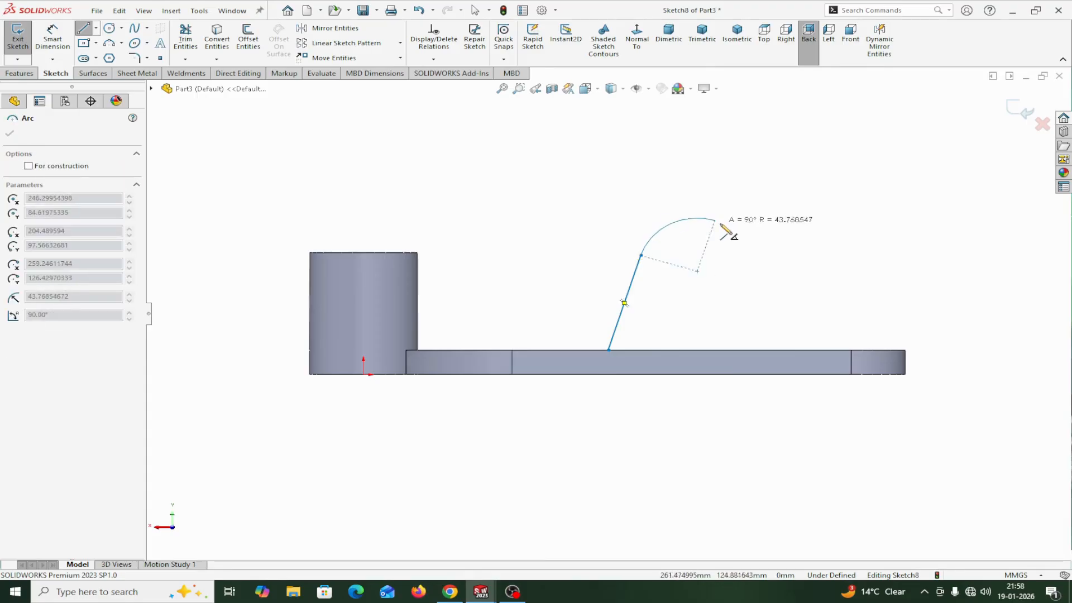
{"action": "left_click", "coordinate": [742, 255]}
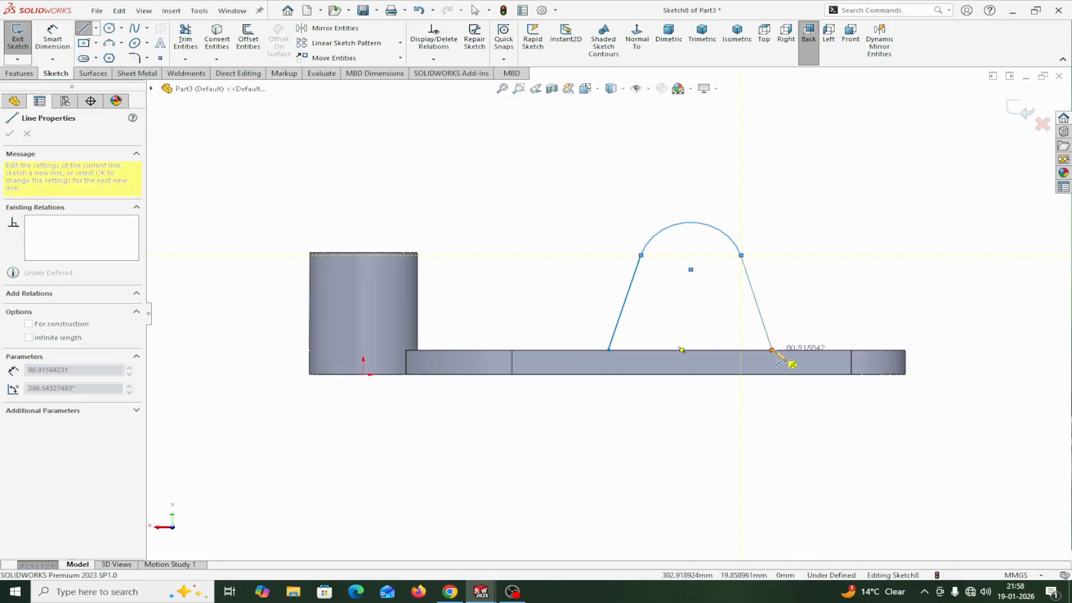
{"action": "left_click", "coordinate": [772, 350]}
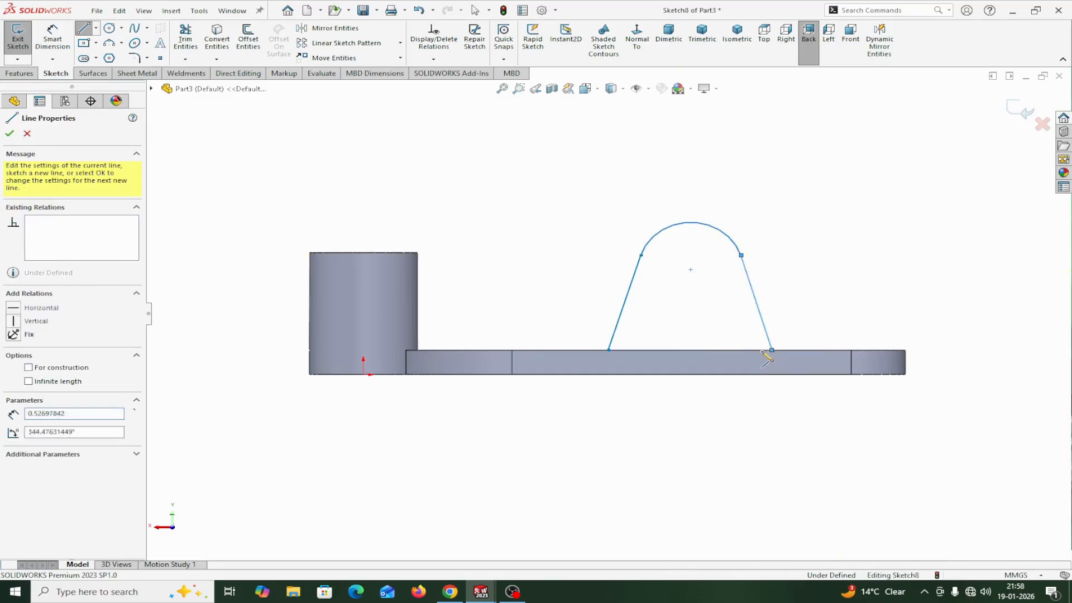
{"action": "left_click", "coordinate": [608, 350]}
{"action": "right_click", "coordinate": [611, 352]}
{"action": "left_click", "coordinate": [640, 356]}
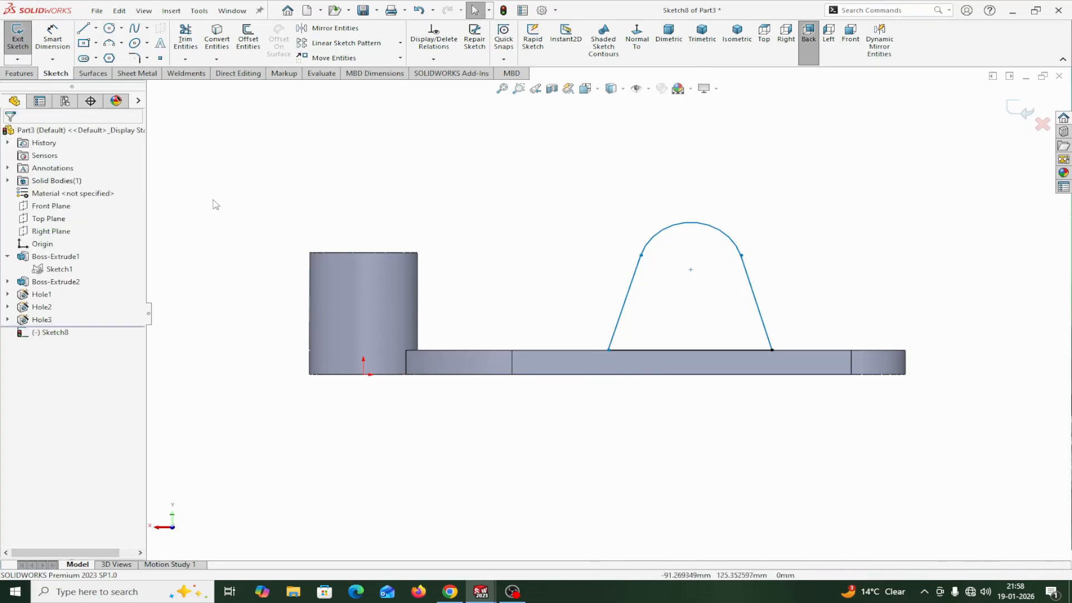
- Draw a centerline about 66 mm long from the midpoint of the profile's base line to the arc's centre
{"action": "left_click", "coordinate": [82, 32]}
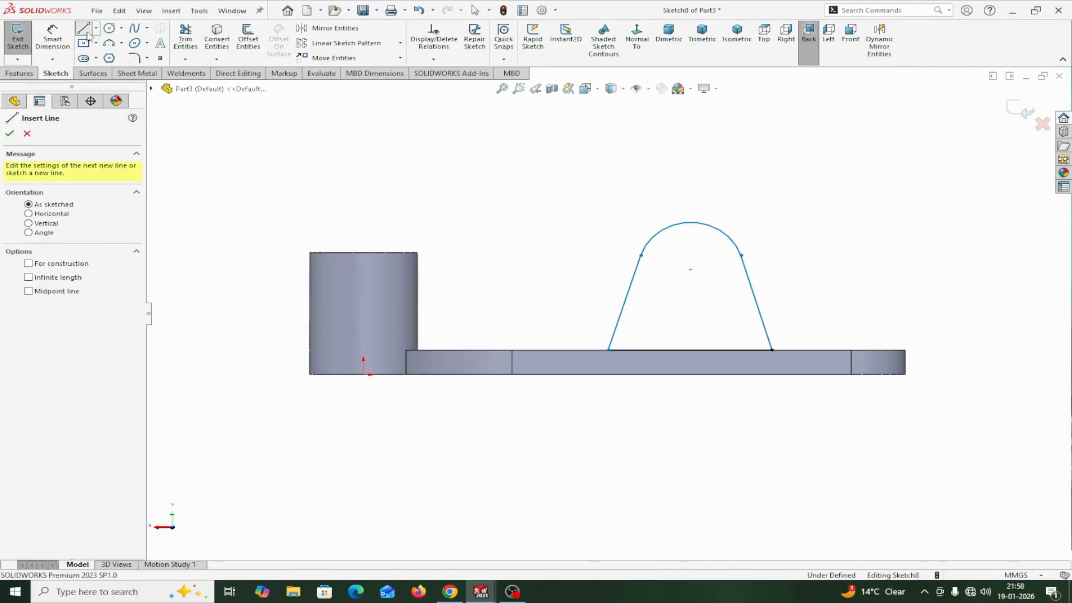
{"action": "left_click", "coordinate": [96, 28]}
{"action": "left_click", "coordinate": [106, 56]}
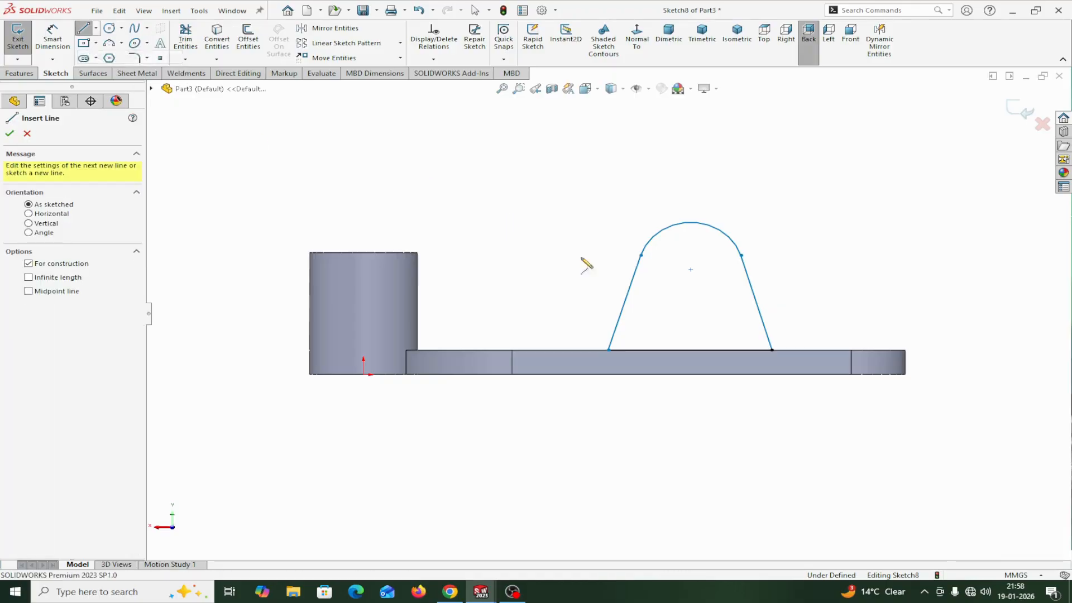
{"action": "left_click", "coordinate": [690, 350]}
{"action": "left_click", "coordinate": [691, 270]}
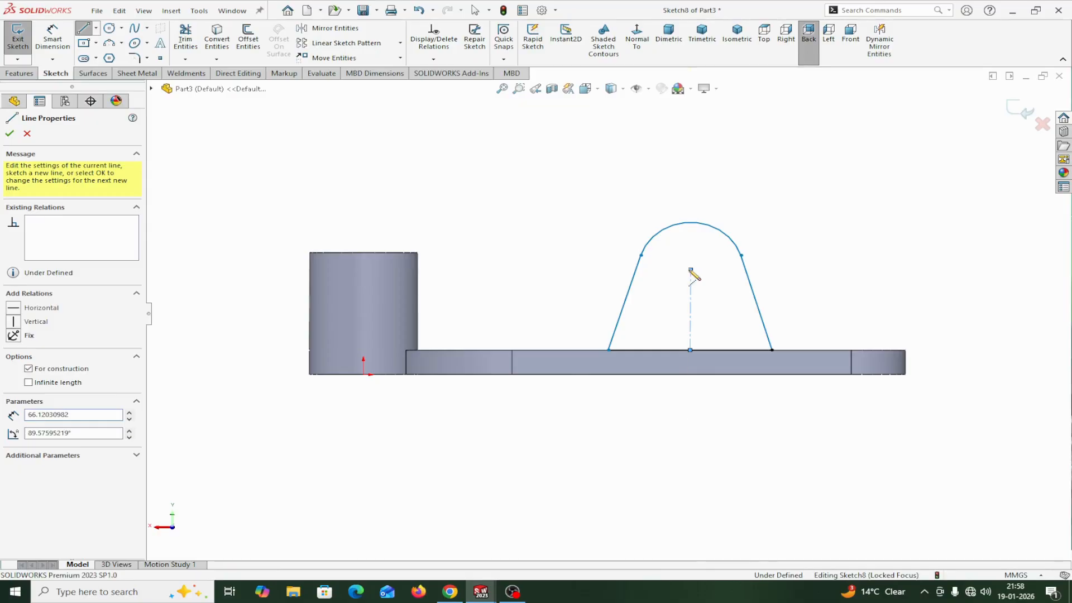
{"action": "right_click", "coordinate": [691, 270]}
{"action": "left_click", "coordinate": [705, 278]}
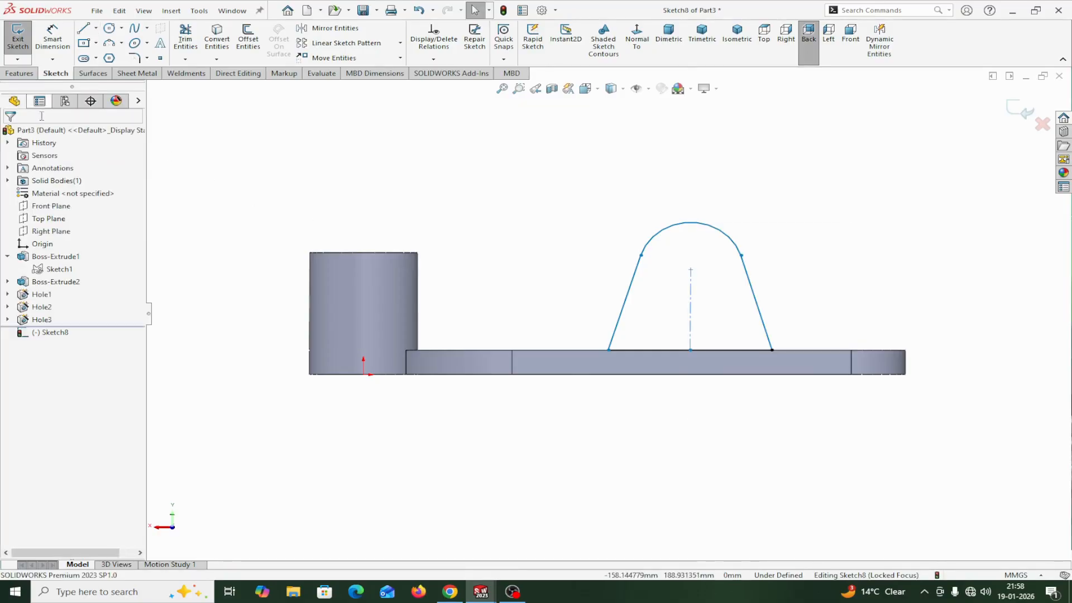
- Make the support profile's two slanted side lines symmetric about the centerline
{"action": "left_click", "coordinate": [613, 338]}
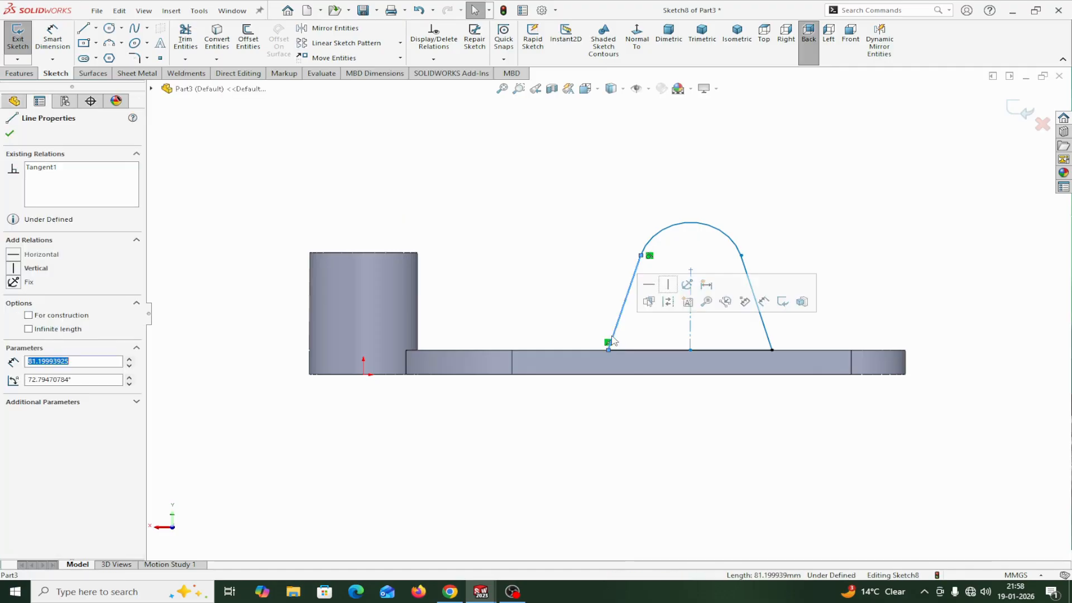
{"action": "left_click", "coordinate": [765, 321], "text": "ctrl"}
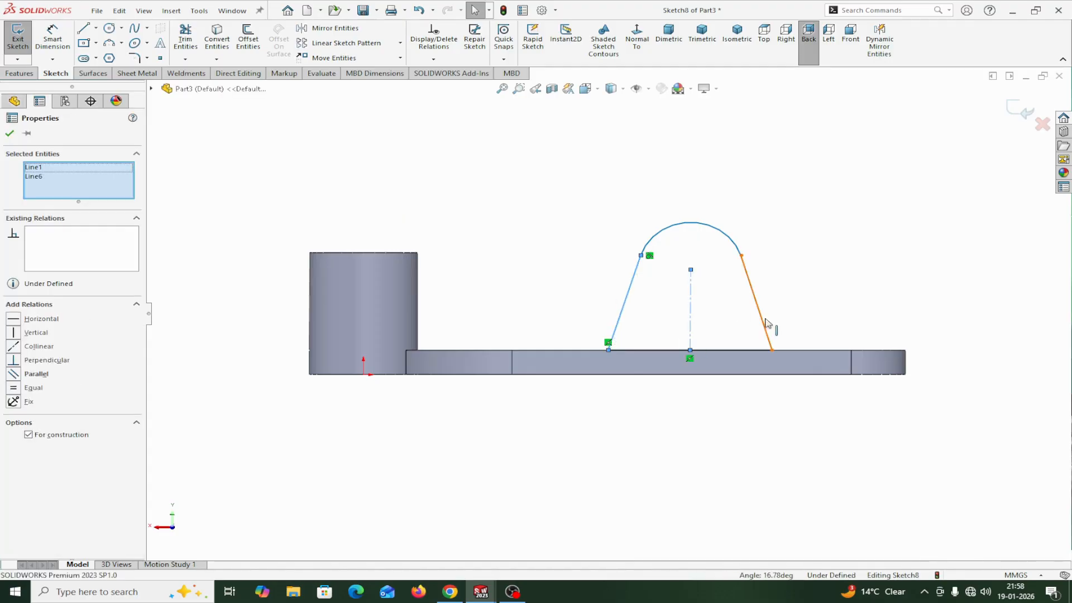
{"action": "left_click", "coordinate": [766, 323], "text": "ctrl"}
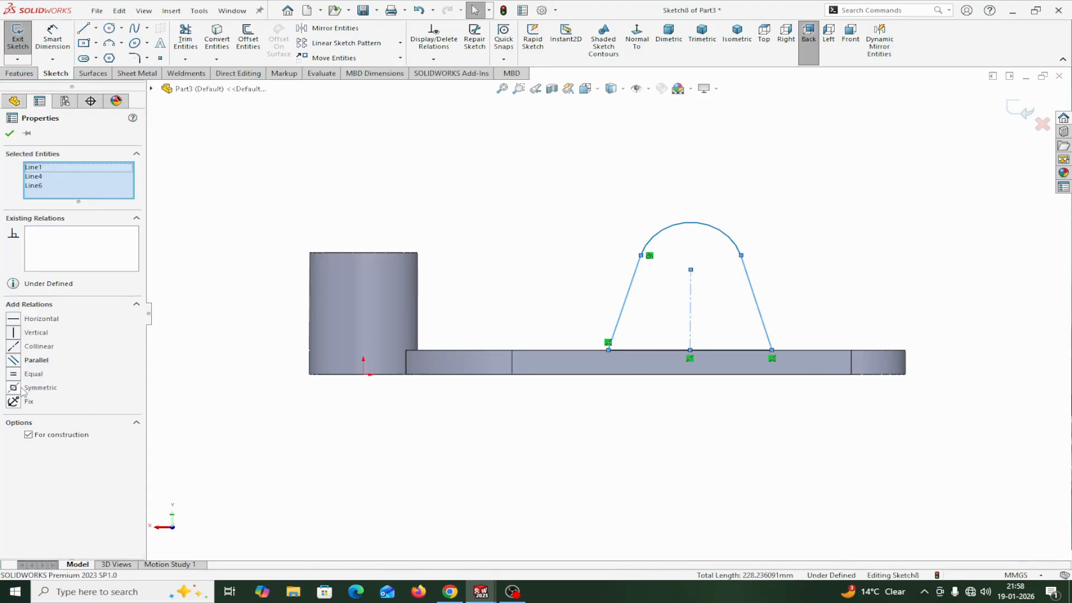
{"action": "left_click", "coordinate": [22, 389]}
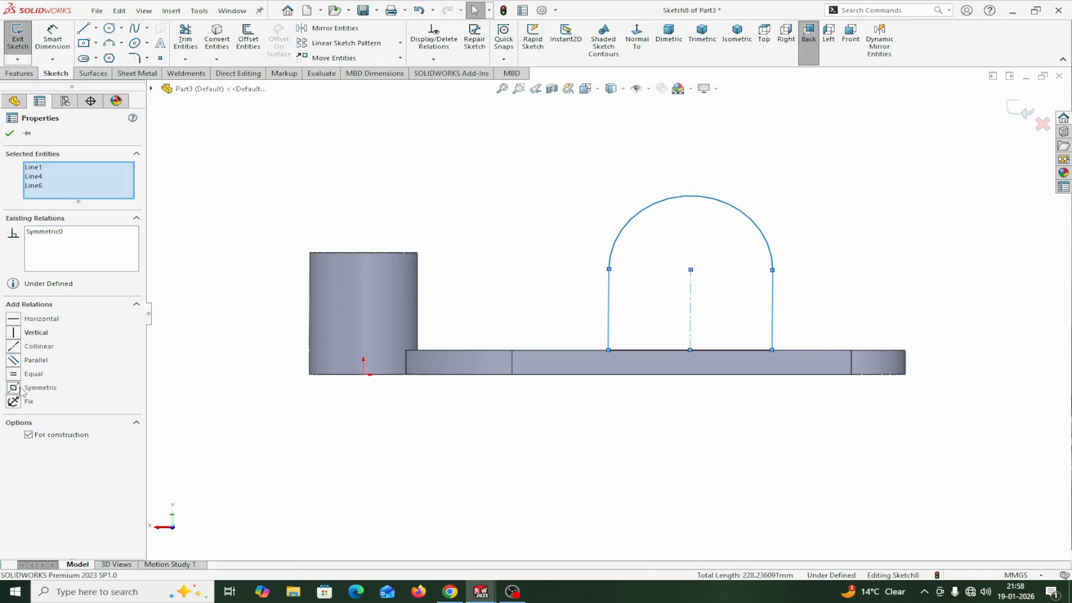
{"action": "left_click", "coordinate": [9, 135]}
- Dimension the profile's top arc with a 50 mm radius and constrain the tilted centerline to be vertical
{"action": "left_click", "coordinate": [64, 37]}
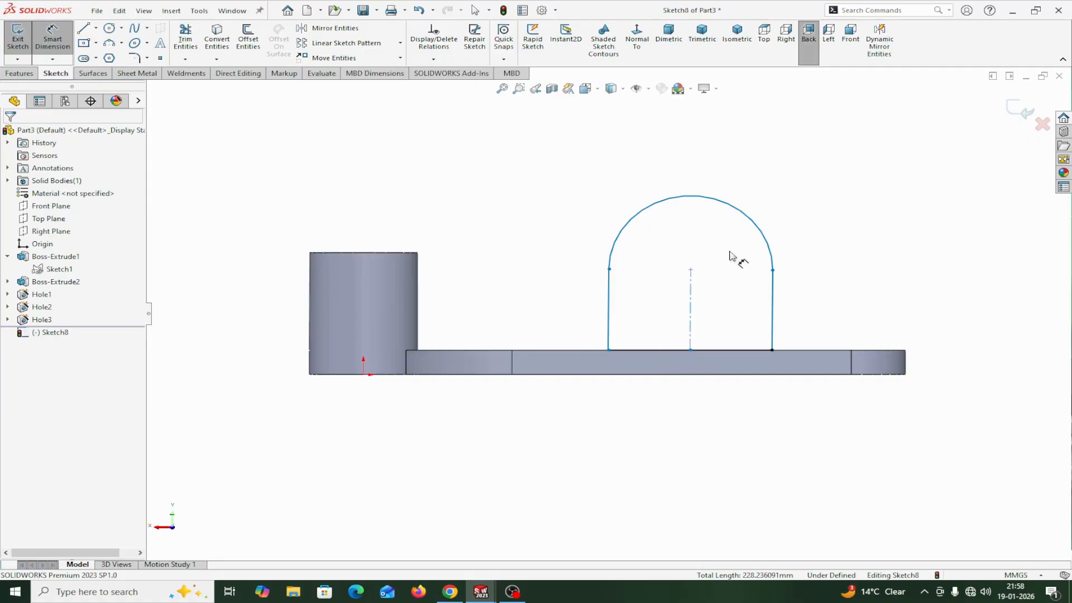
{"action": "left_click", "coordinate": [749, 221]}
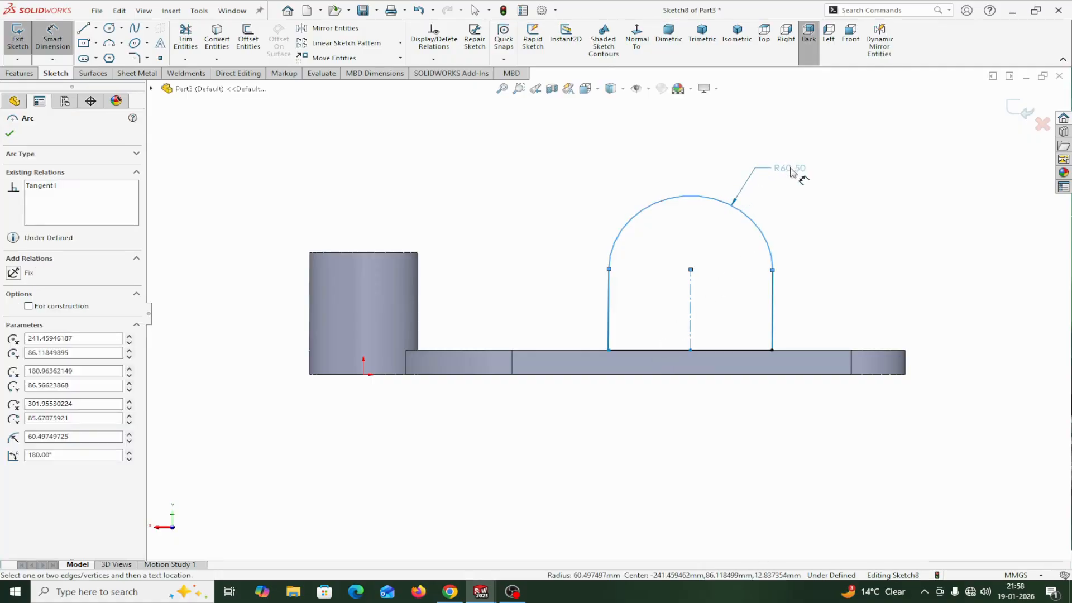
{"action": "left_click", "coordinate": [791, 171]}
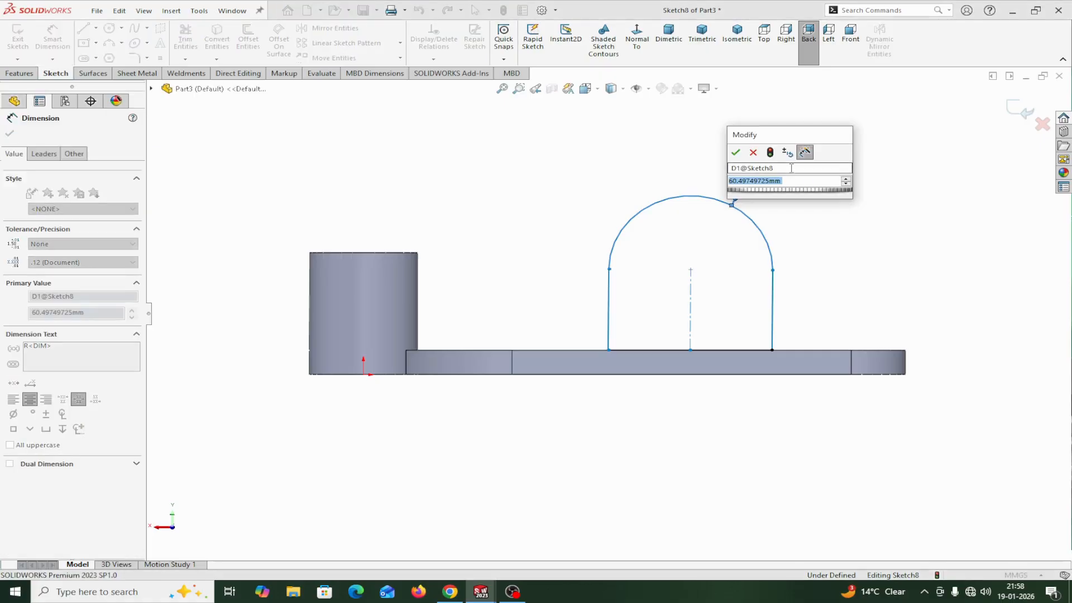
{"action": "type", "text": "50"}
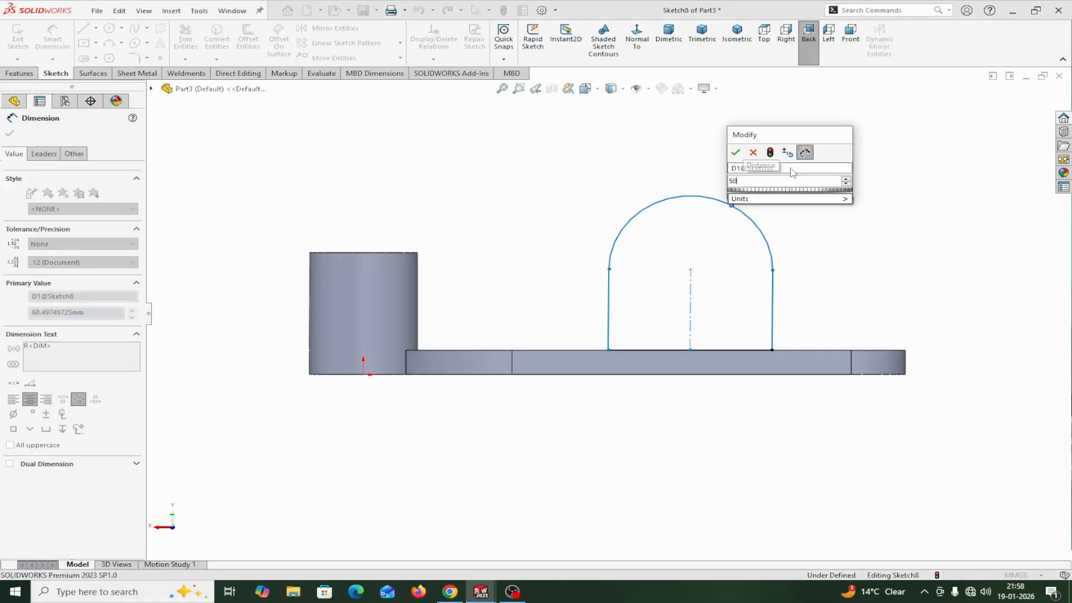
{"action": "left_click", "coordinate": [737, 152]}
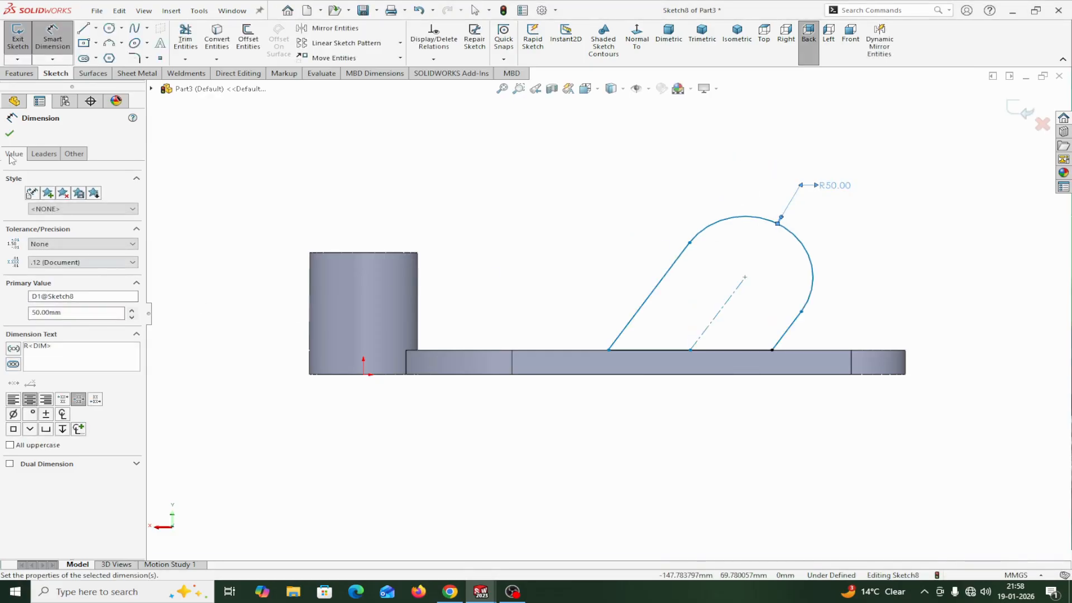
{"action": "left_click", "coordinate": [9, 133]}
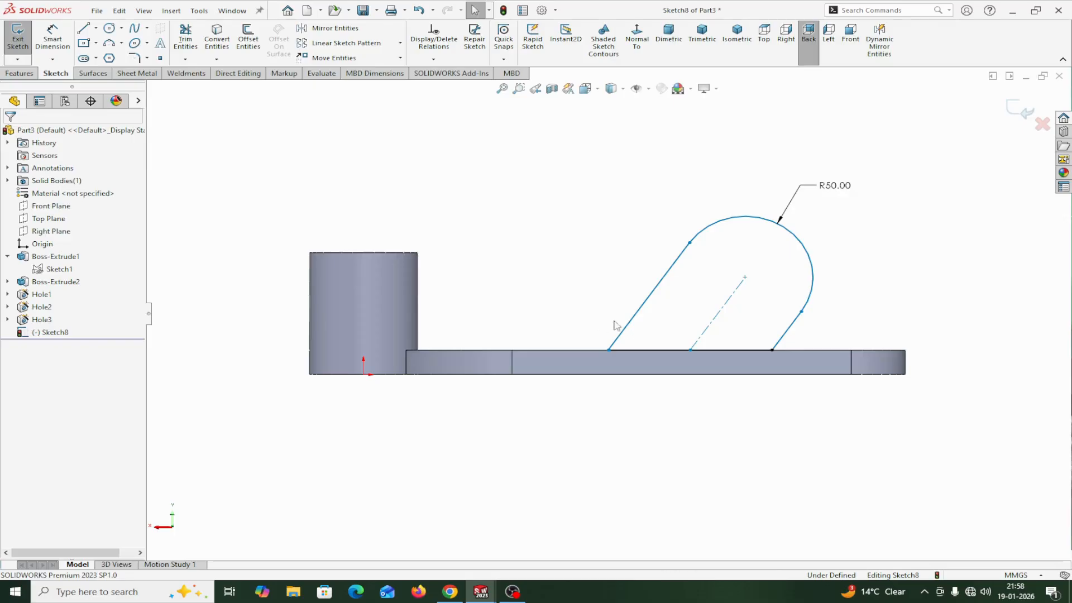
{"action": "left_click", "coordinate": [712, 324]}
{"action": "left_click", "coordinate": [748, 282]}
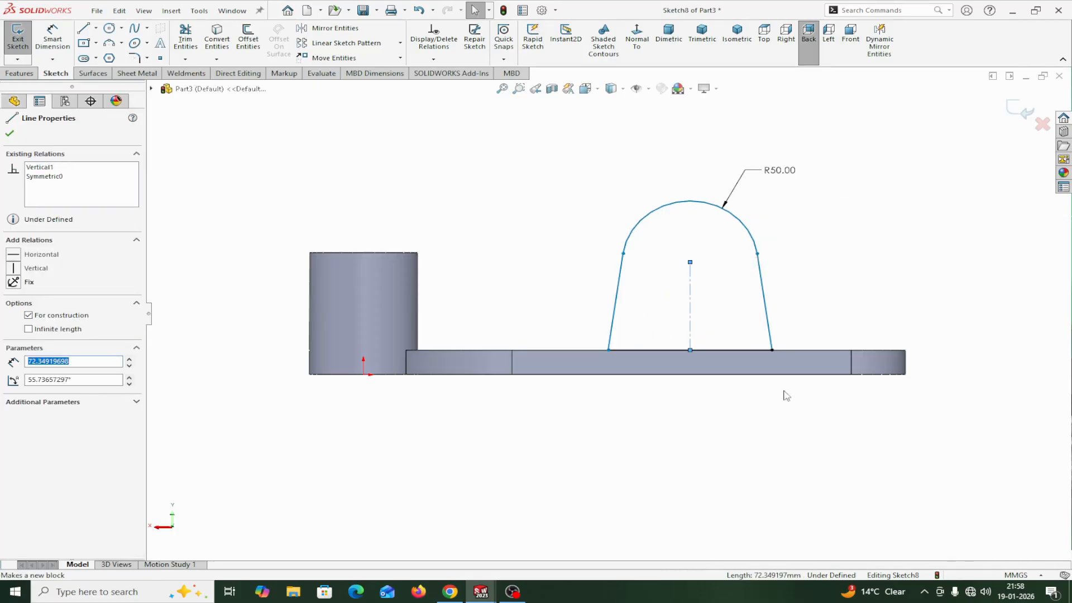
- Dimension the base line of the tapered lug profile to 125 mm
{"action": "left_click", "coordinate": [53, 37]}
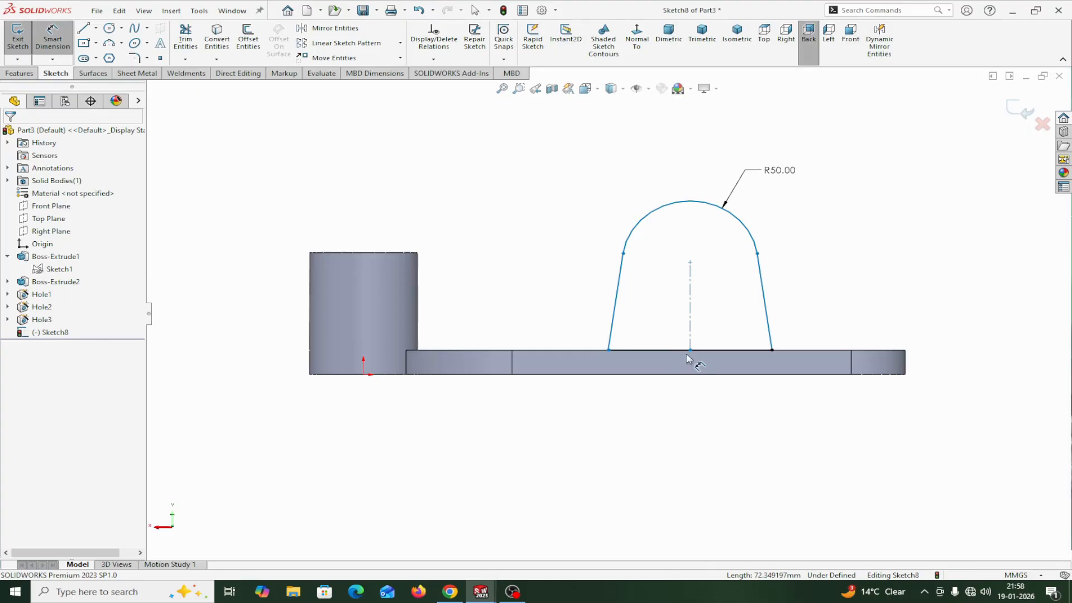
{"action": "left_click", "coordinate": [674, 351]}
{"action": "left_click", "coordinate": [673, 413]}
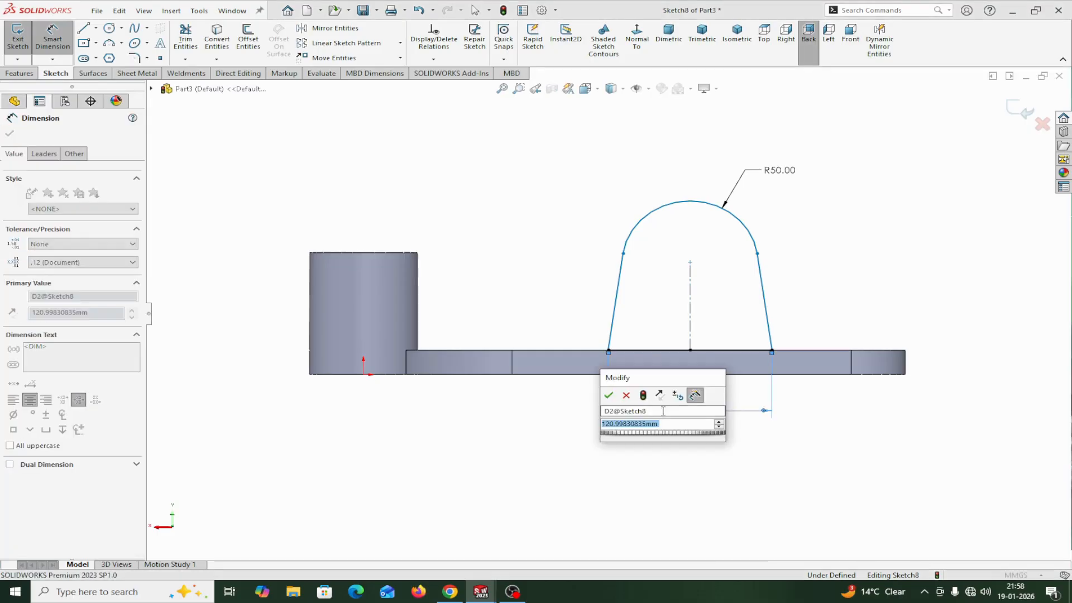
{"action": "type", "text": "125"}
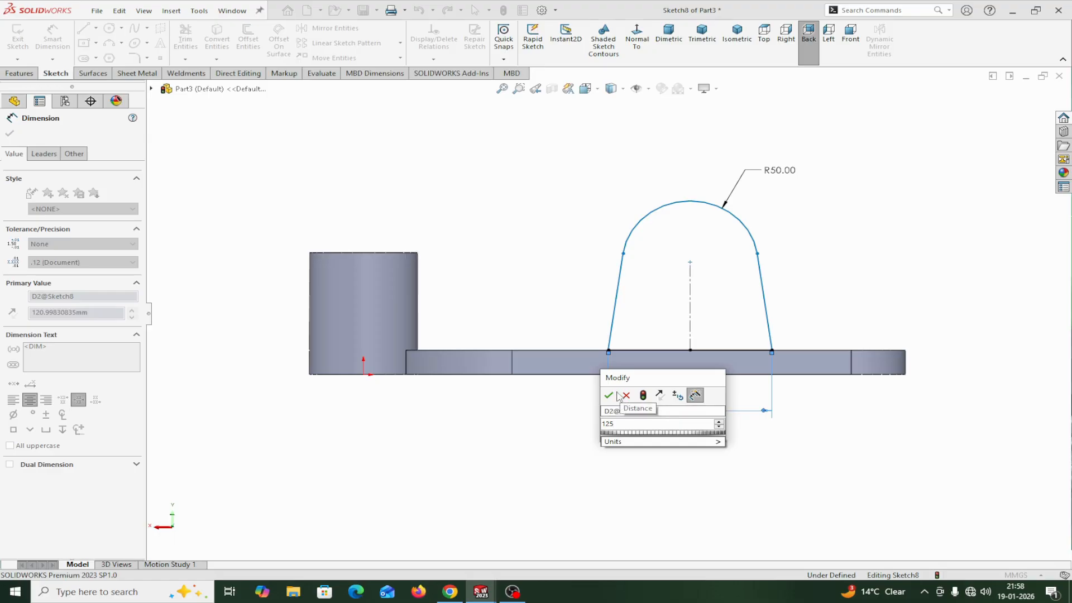
{"action": "left_click", "coordinate": [610, 396]}
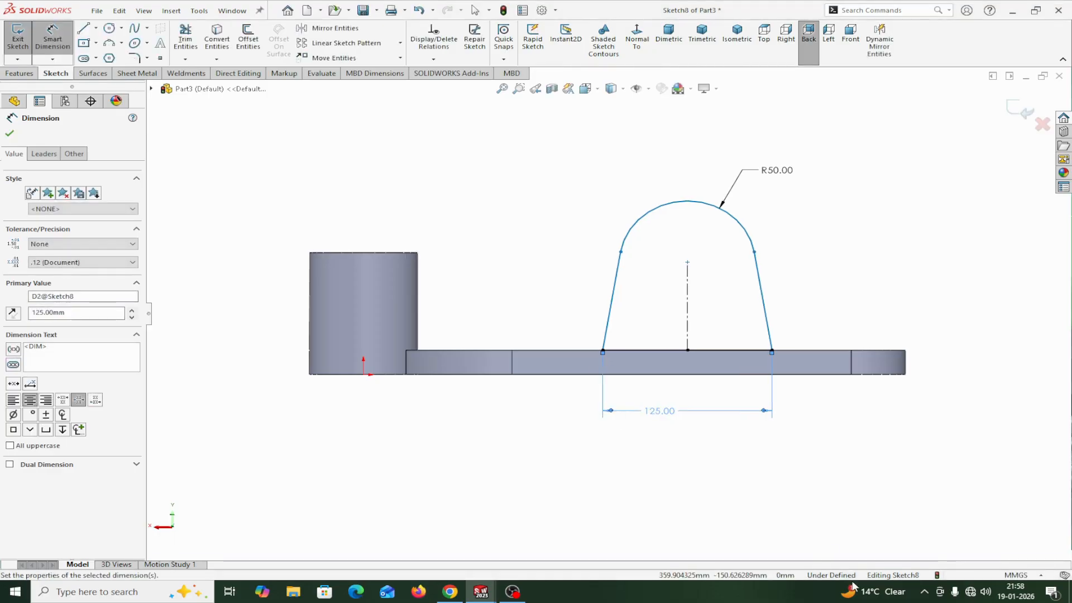
- Dimension the height from the profile's base line to the upper end of the vertical centreline as 80 mm
{"action": "left_click", "coordinate": [724, 356]}
{"action": "left_click", "coordinate": [688, 263]}
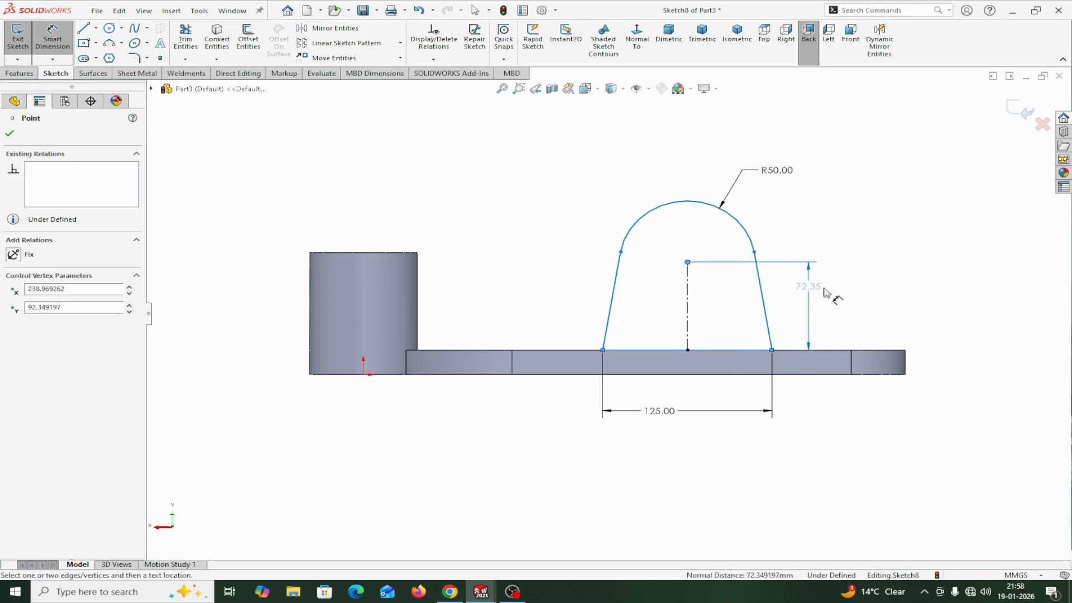
{"action": "left_click", "coordinate": [860, 295]}
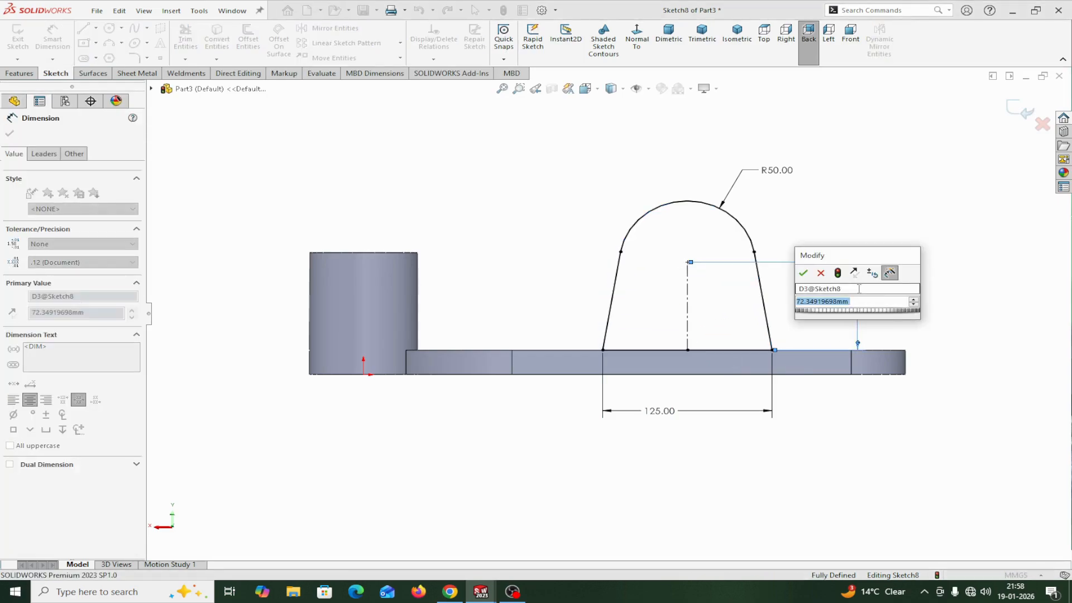
{"action": "type", "text": "80"}
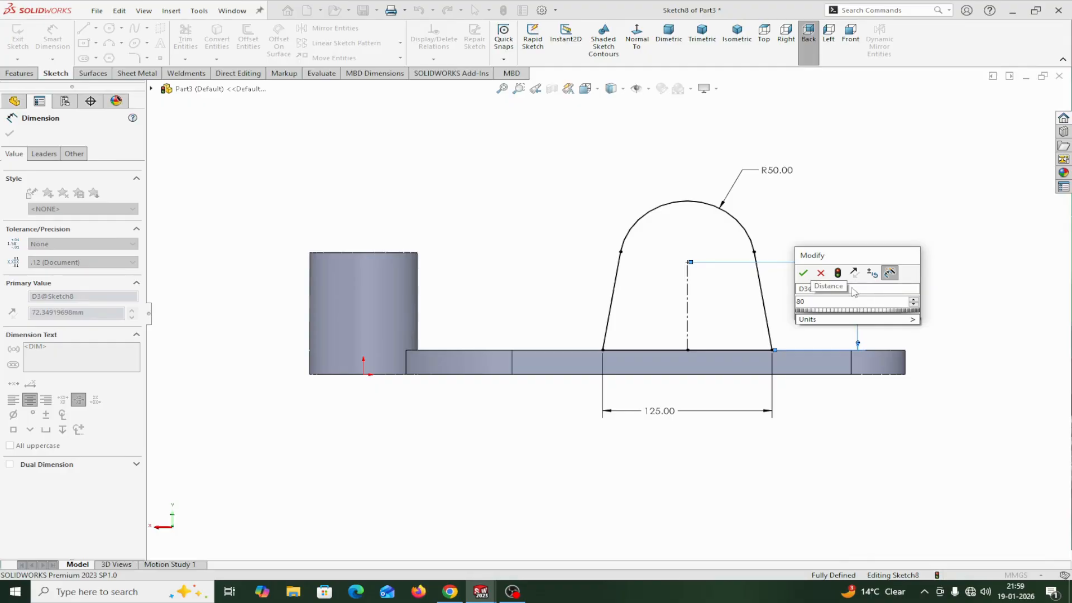
{"action": "left_click", "coordinate": [804, 274]}
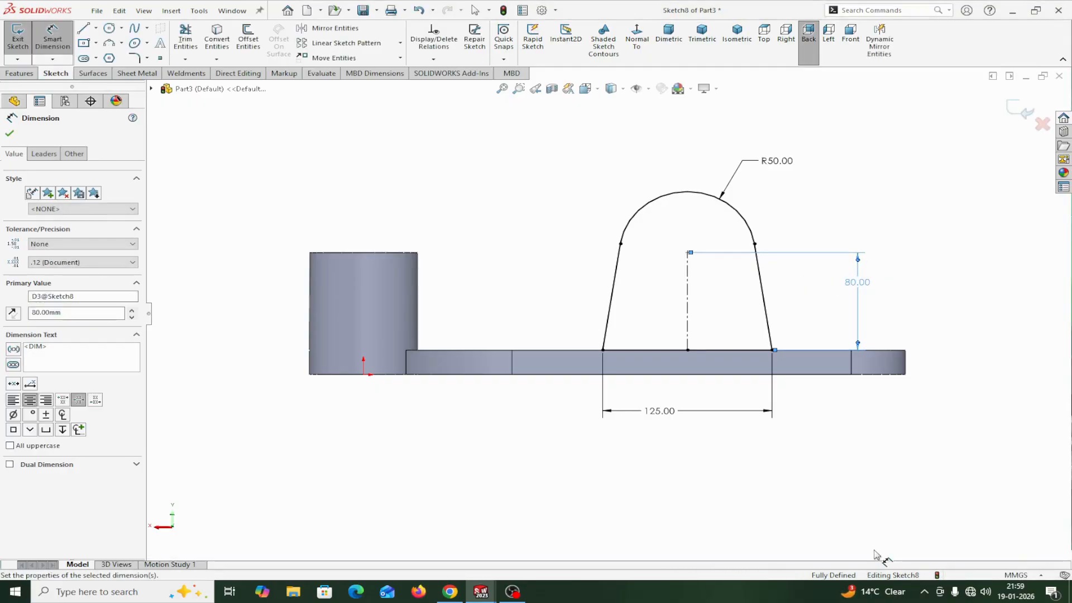
{"action": "left_click", "coordinate": [10, 133]}
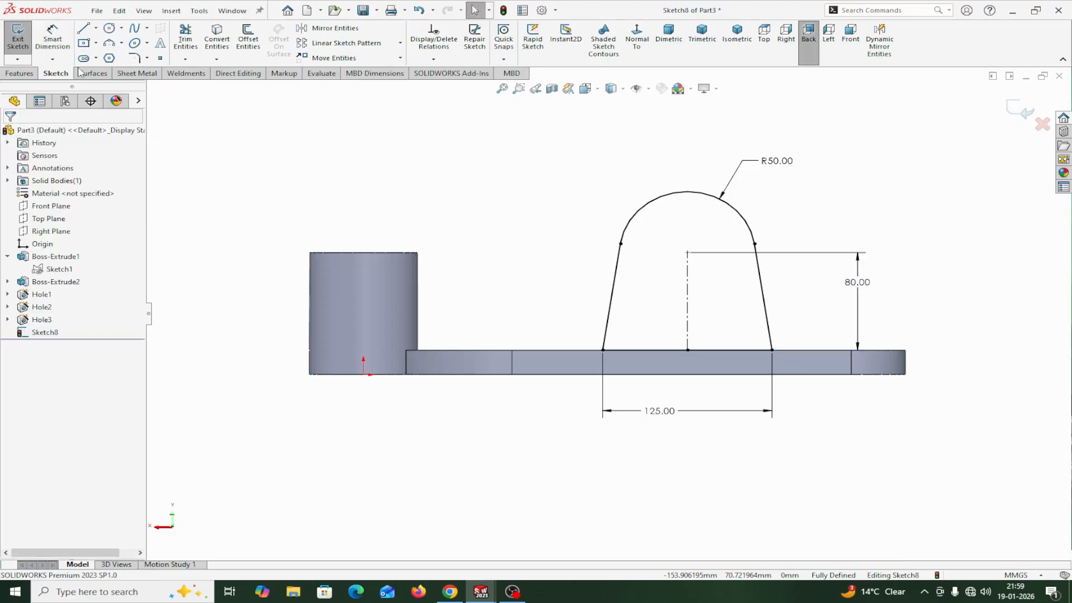
- Sketch a circle of about 29 mm radius centred on the upper end of the vertical centreline
{"action": "left_click", "coordinate": [108, 30]}
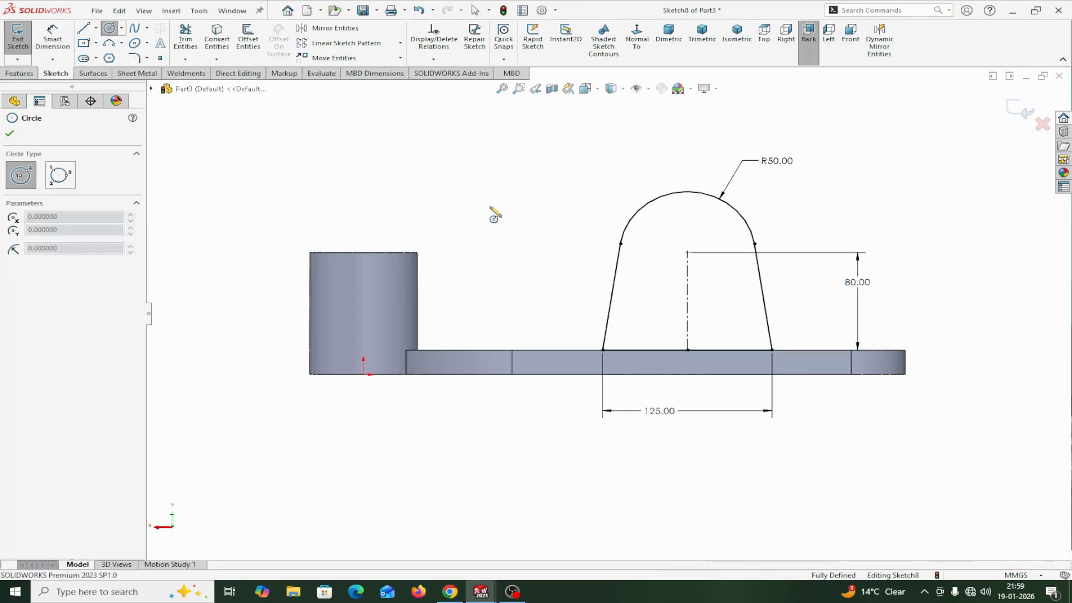
{"action": "left_click", "coordinate": [687, 253]}
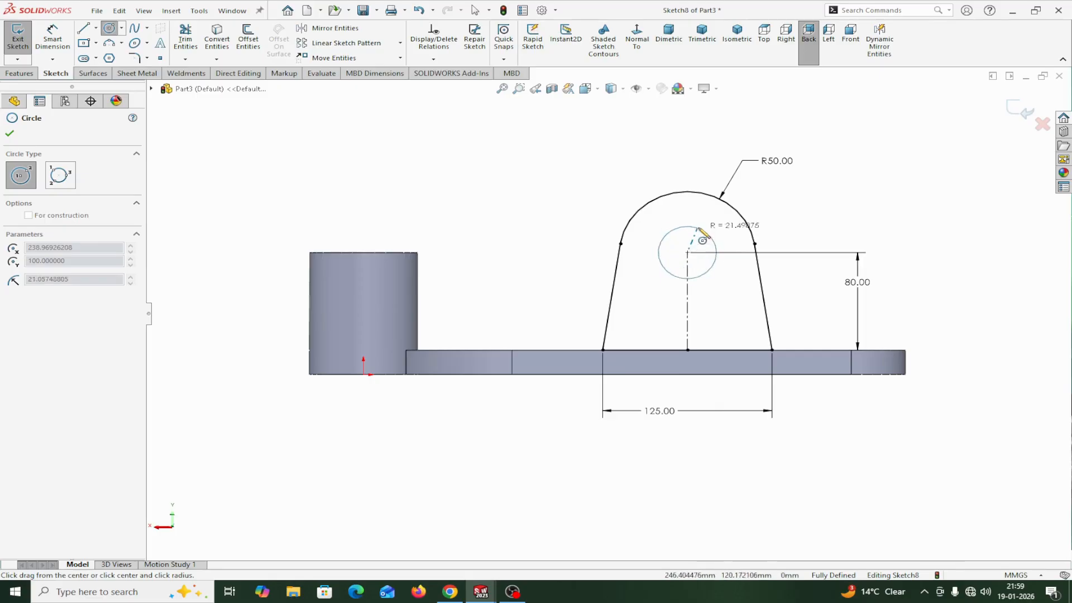
{"action": "right_click", "coordinate": [702, 220]}
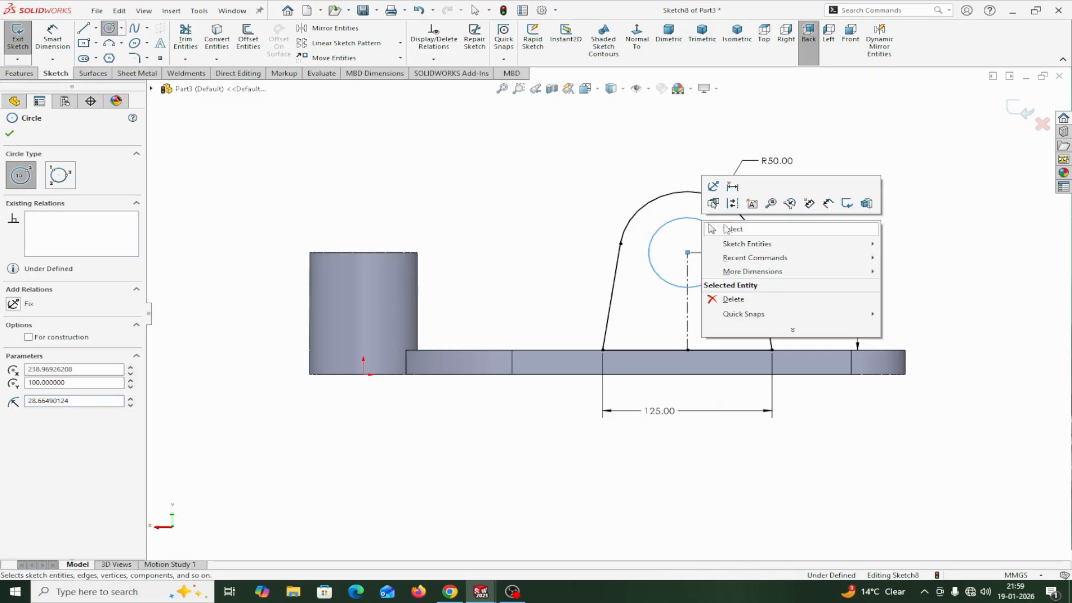
{"action": "left_click", "coordinate": [727, 227]}
- Dimension the circle inside the lug profile to a diameter of 70 mm
{"action": "left_click", "coordinate": [53, 36]}
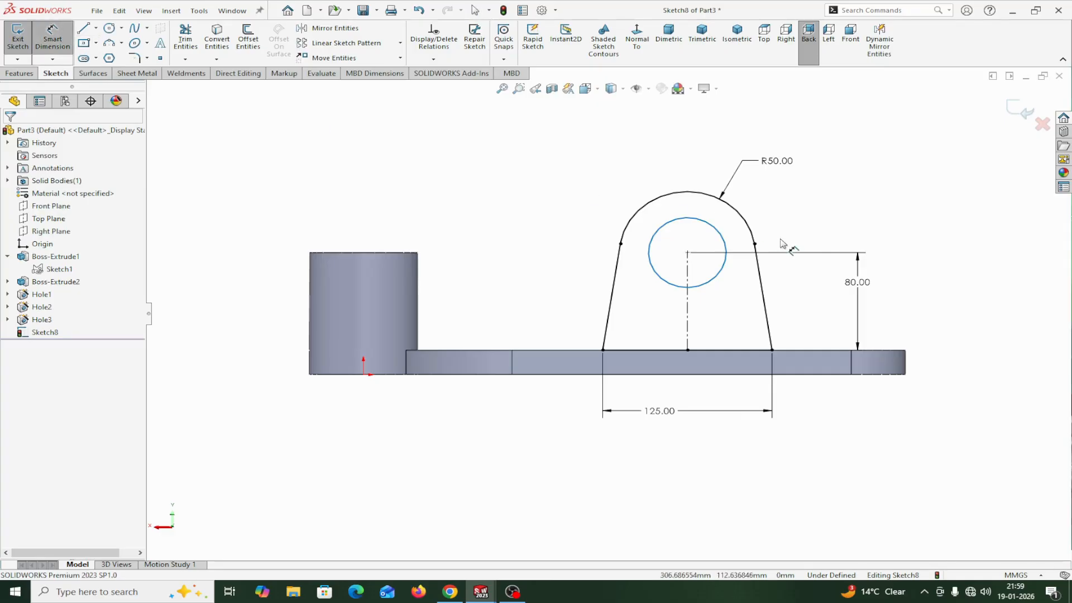
{"action": "left_click", "coordinate": [726, 242]}
{"action": "left_click", "coordinate": [869, 208]}
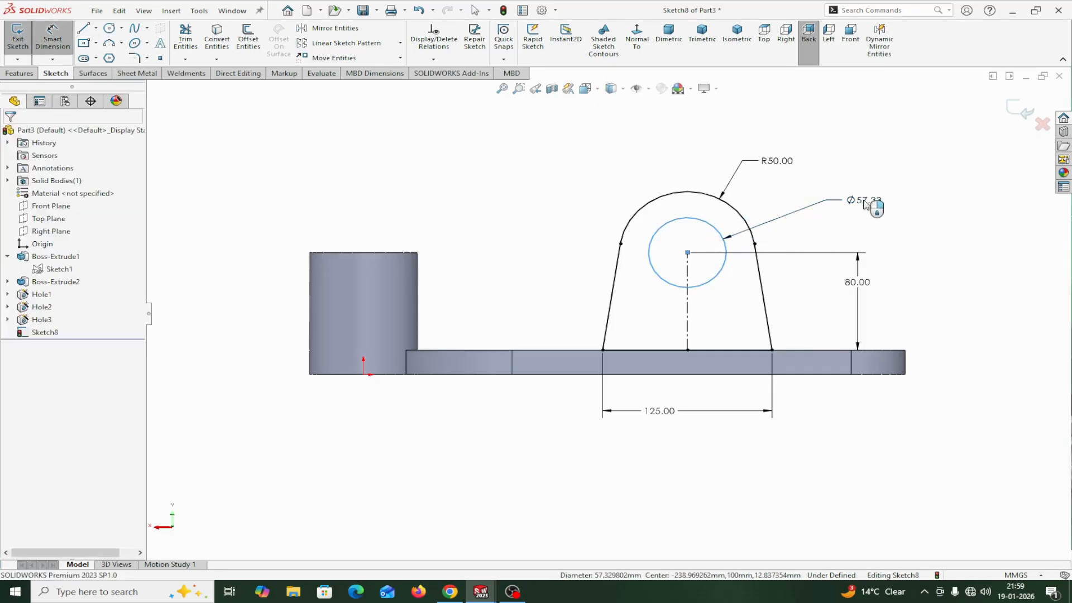
{"action": "type", "text": "70"}
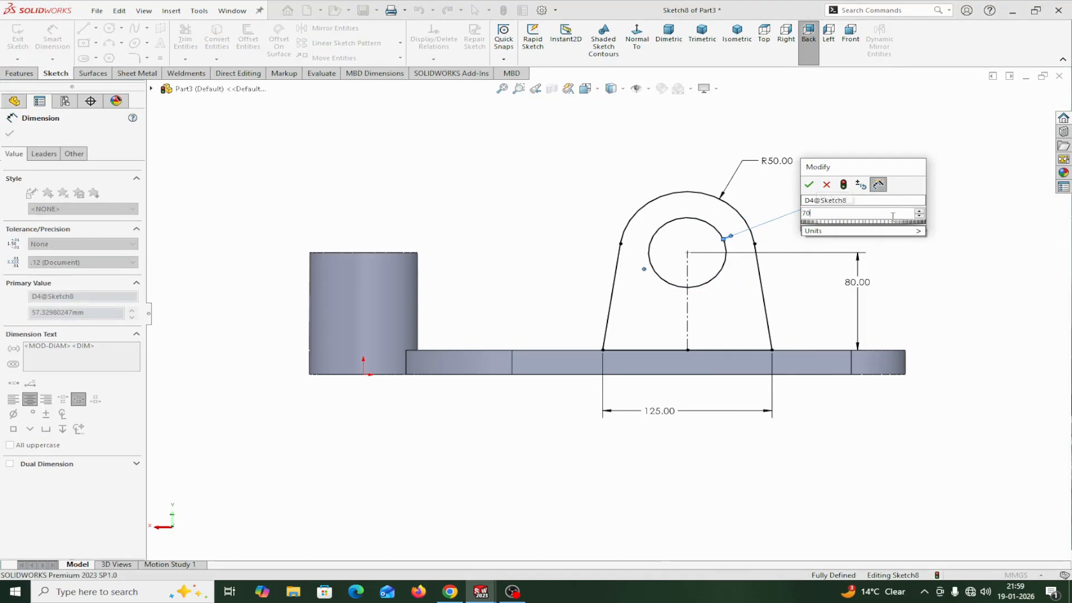
{"action": "left_click", "coordinate": [811, 186]}
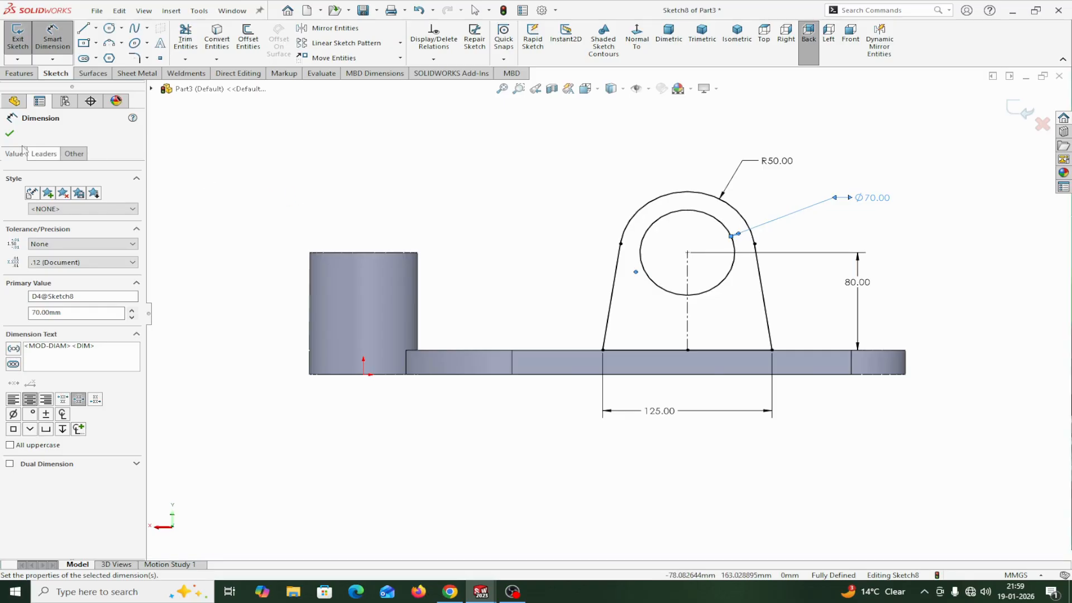
{"action": "key", "text": "Escape"}
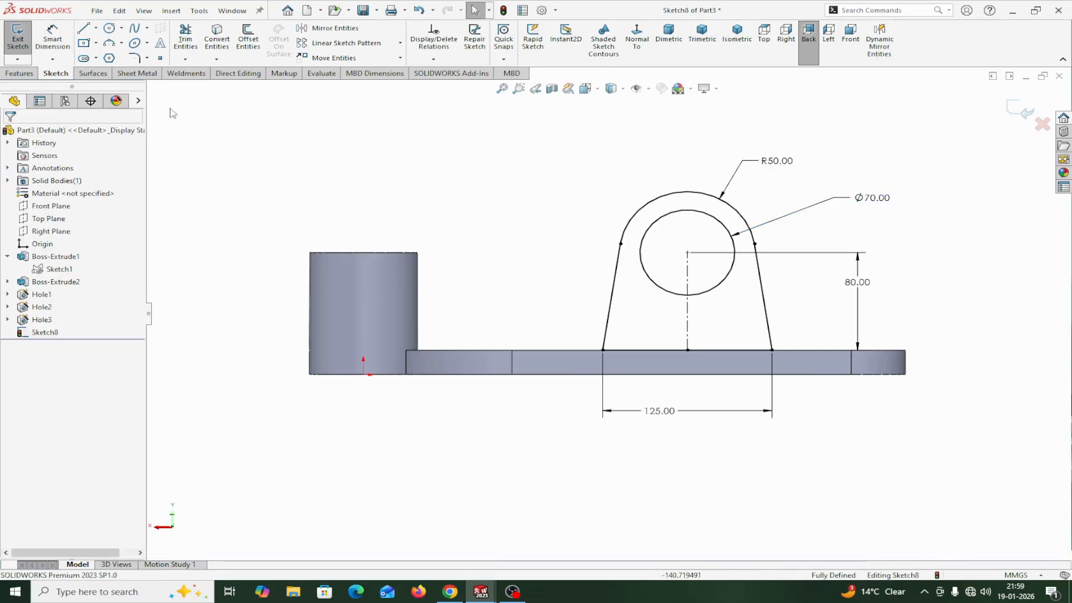
- Extrude the region between the lug outline and the circle 20 mm blind, reversing the direction so it sits on the plate
{"action": "left_click", "coordinate": [19, 76]}
{"action": "left_click", "coordinate": [22, 44]}
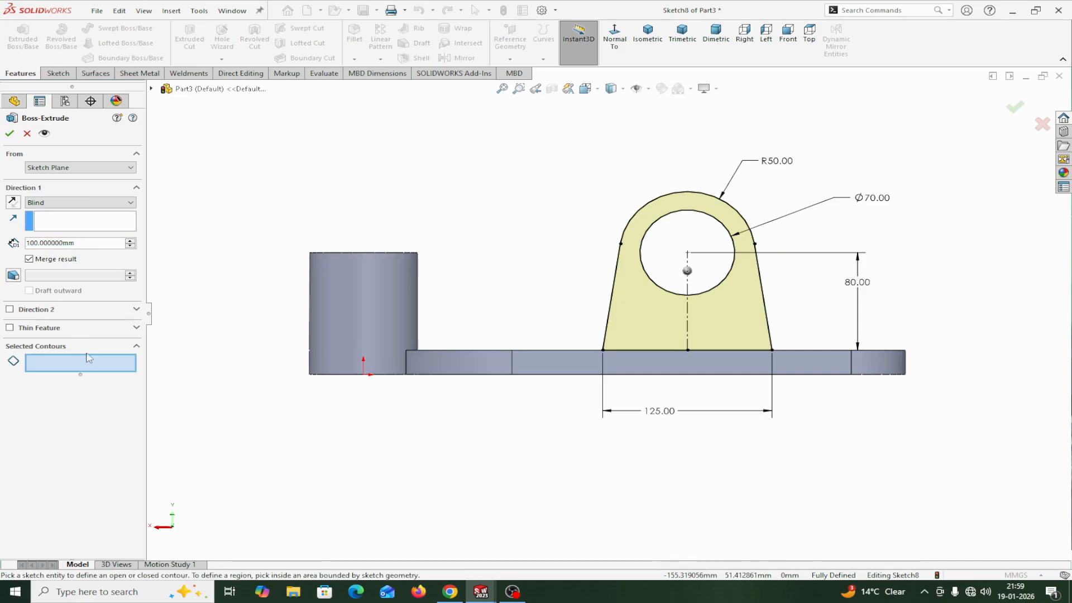
{"action": "left_click", "coordinate": [666, 317]}
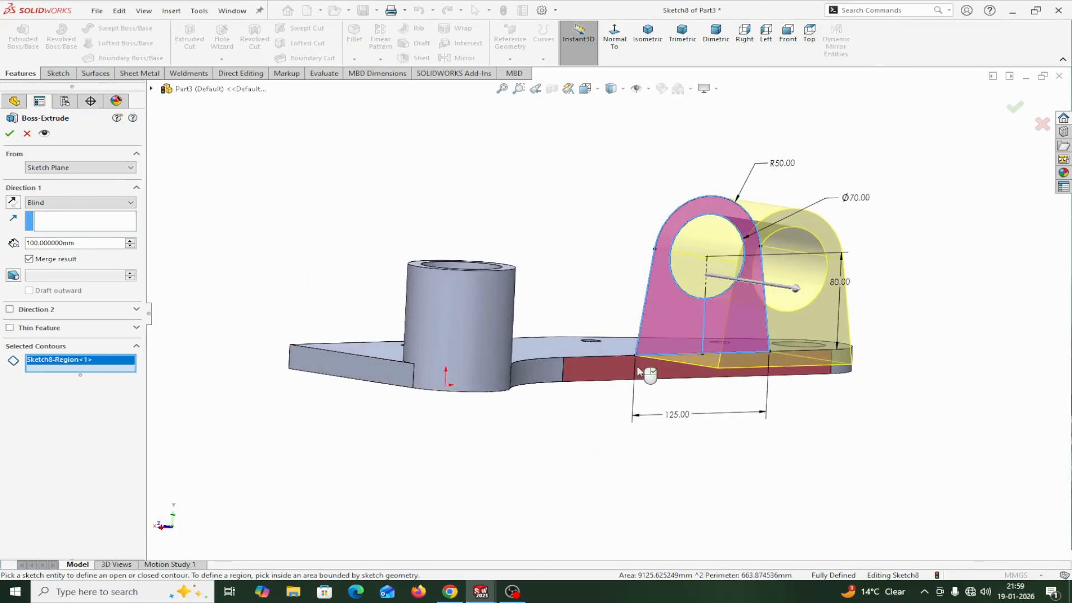
{"action": "left_click", "coordinate": [14, 202]}
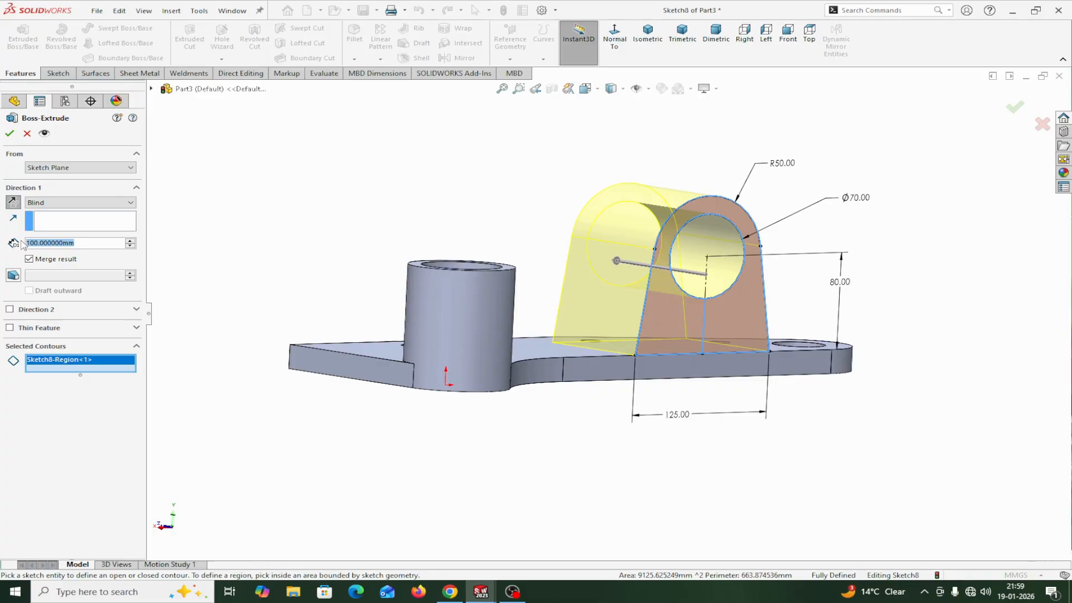
{"action": "type", "text": "2"}
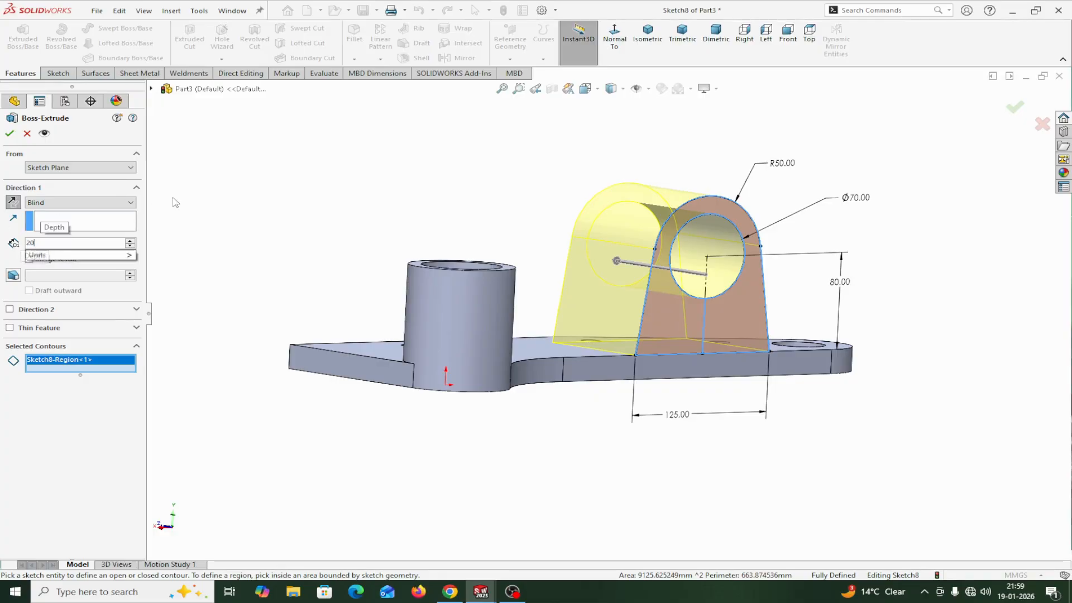
{"action": "type", "text": "0"}
{"action": "key", "text": "Return"}
{"action": "left_click", "coordinate": [10, 133]}
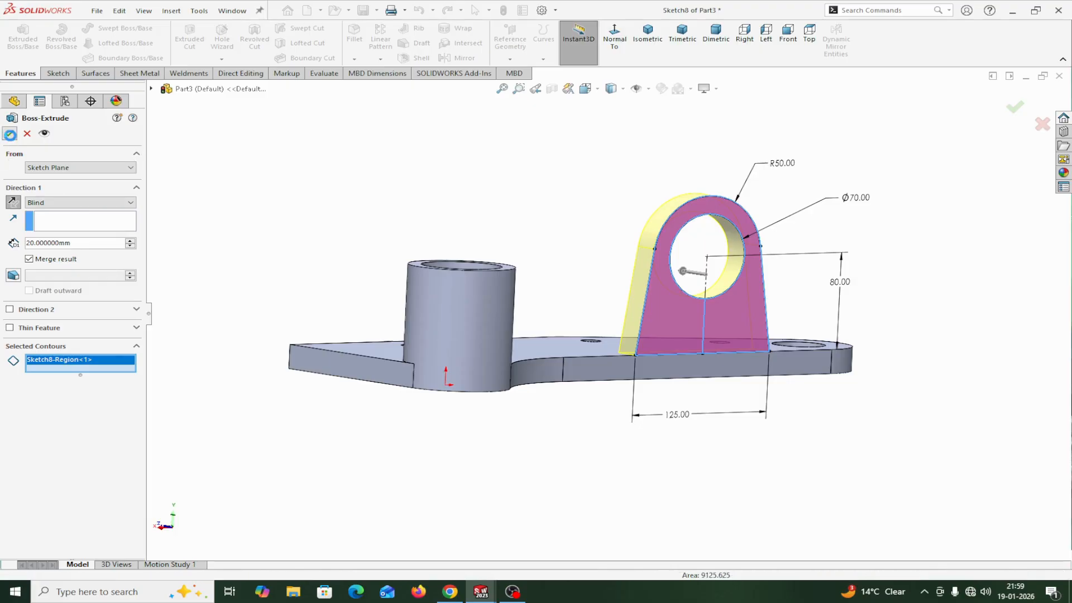
- Start a new sketch on the upright lug's flat face that looks across the plate's small holes
{"action": "middle_click_drag", "start_coordinate": [271, 189], "coordinate": [381, 282]}
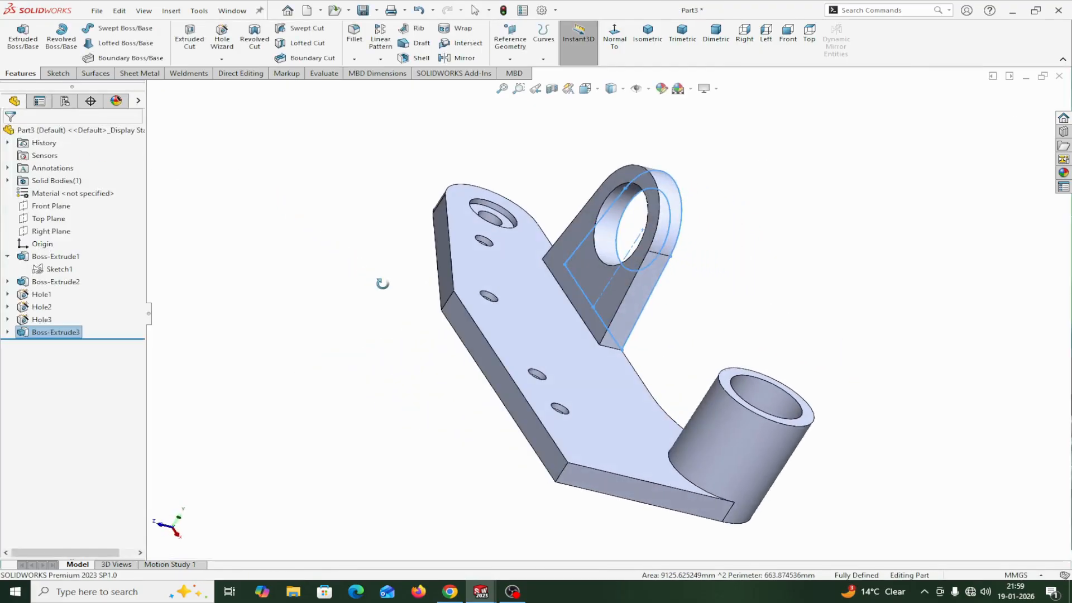
{"action": "left_click", "coordinate": [573, 230]}
{"action": "left_click", "coordinate": [630, 202]}
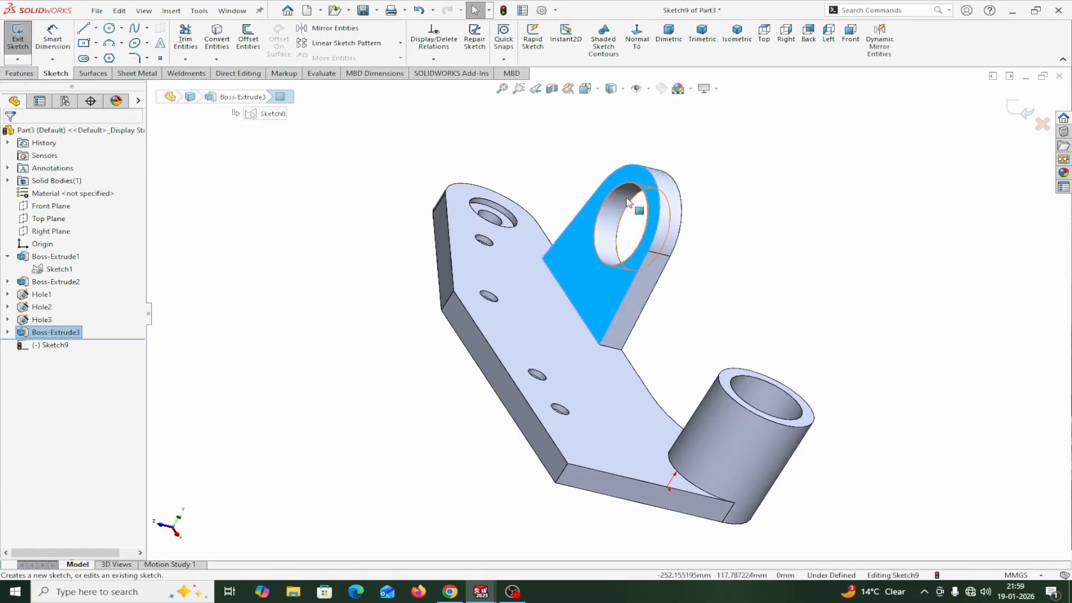
{"action": "left_click", "coordinate": [637, 34]}
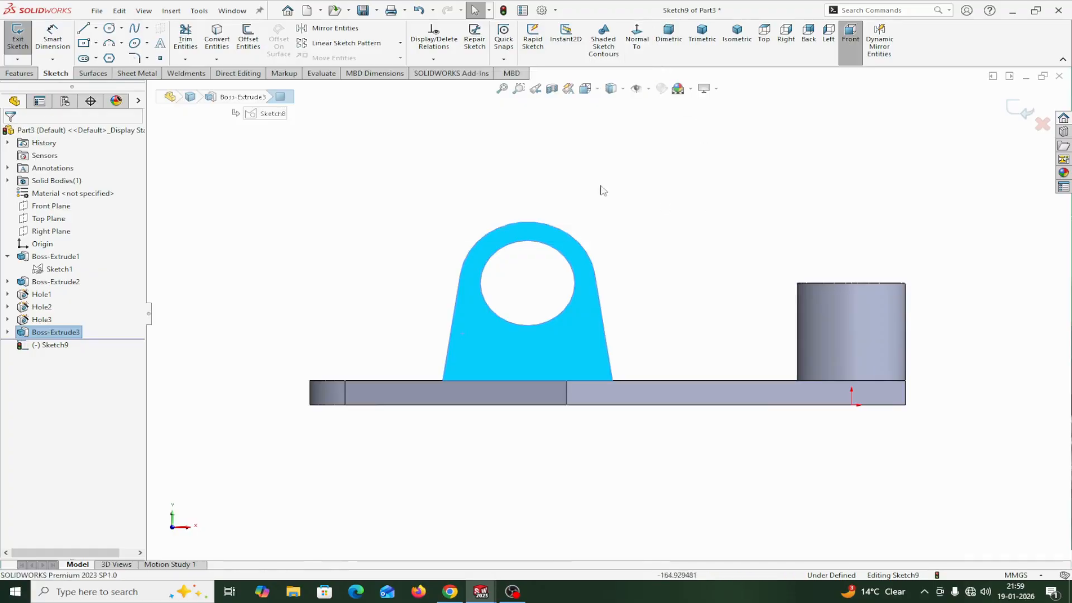
- Sketch a circle of about 140 mm diameter concentric with the hole in the lug
{"action": "left_click", "coordinate": [109, 30]}
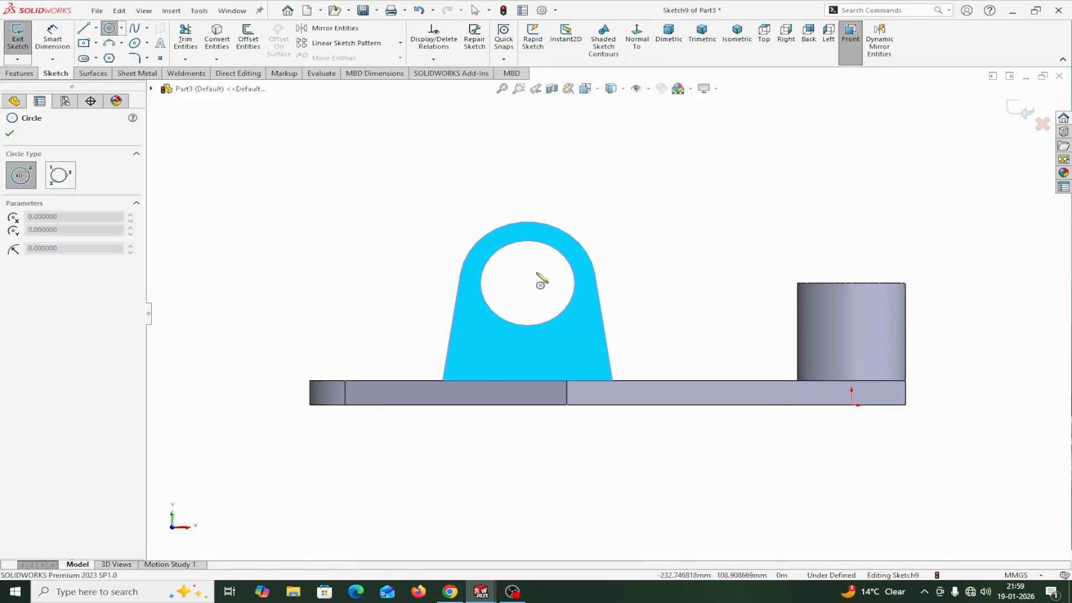
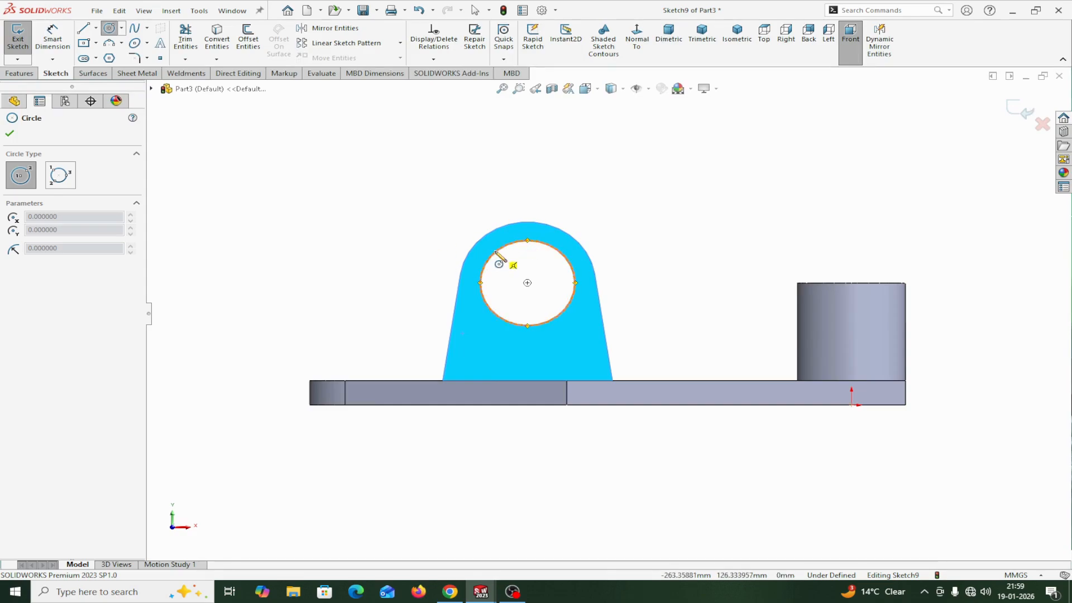
{"action": "left_click", "coordinate": [527, 283]}
{"action": "left_click", "coordinate": [547, 201]}
{"action": "right_click", "coordinate": [547, 203]}
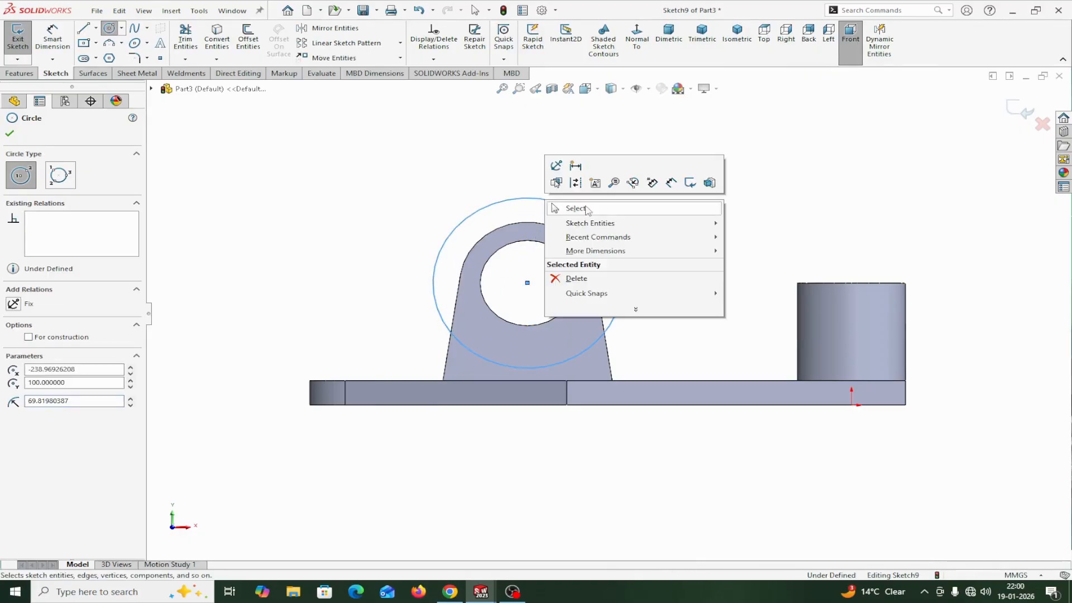
{"action": "left_click", "coordinate": [562, 208]}
- Dimension the new circle around the lug's hole to a diameter of 100 mm
{"action": "left_click", "coordinate": [49, 43]}
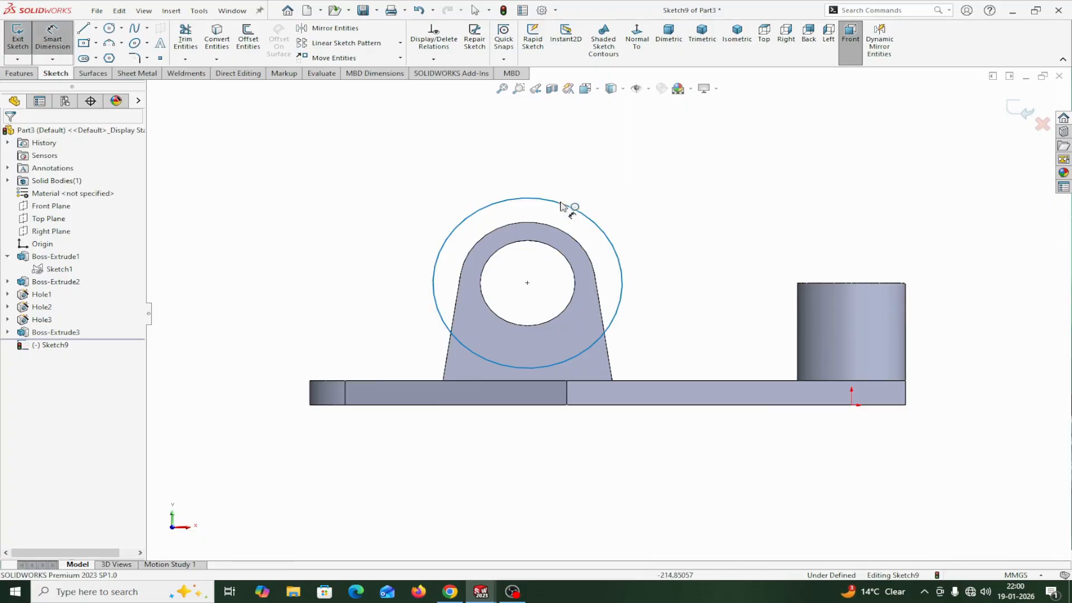
{"action": "left_click", "coordinate": [578, 207]}
{"action": "left_click", "coordinate": [640, 185]}
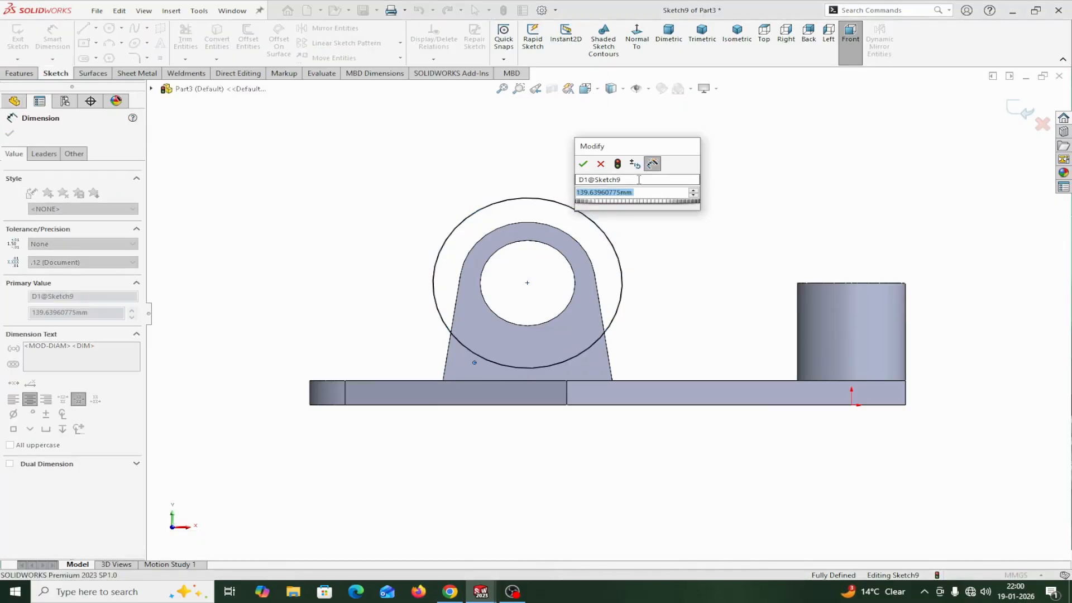
{"action": "type", "text": "100"}
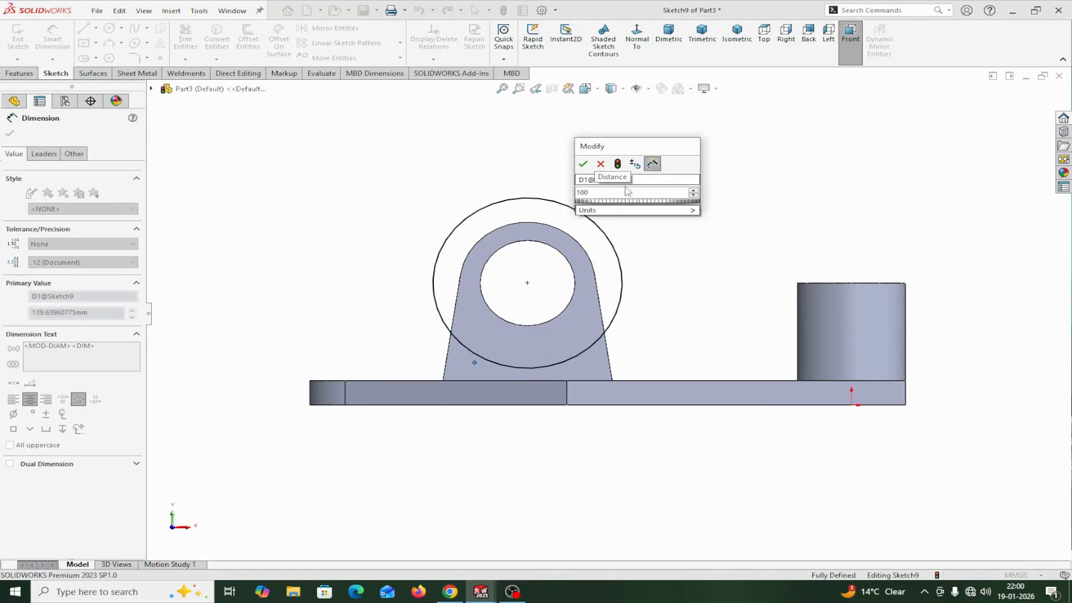
{"action": "left_click", "coordinate": [586, 165]}
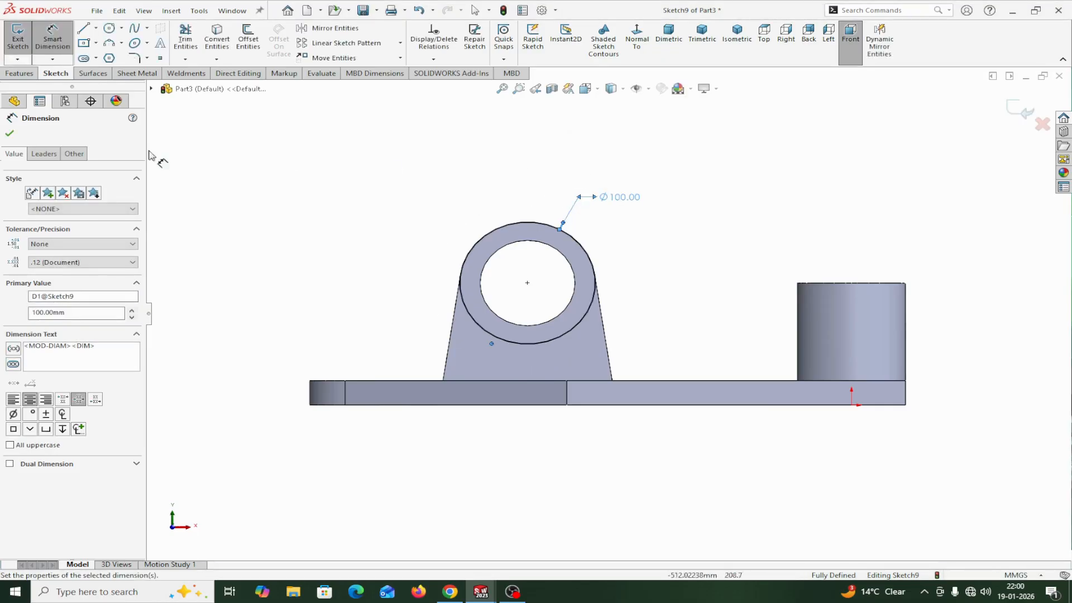
{"action": "left_click", "coordinate": [9, 133]}
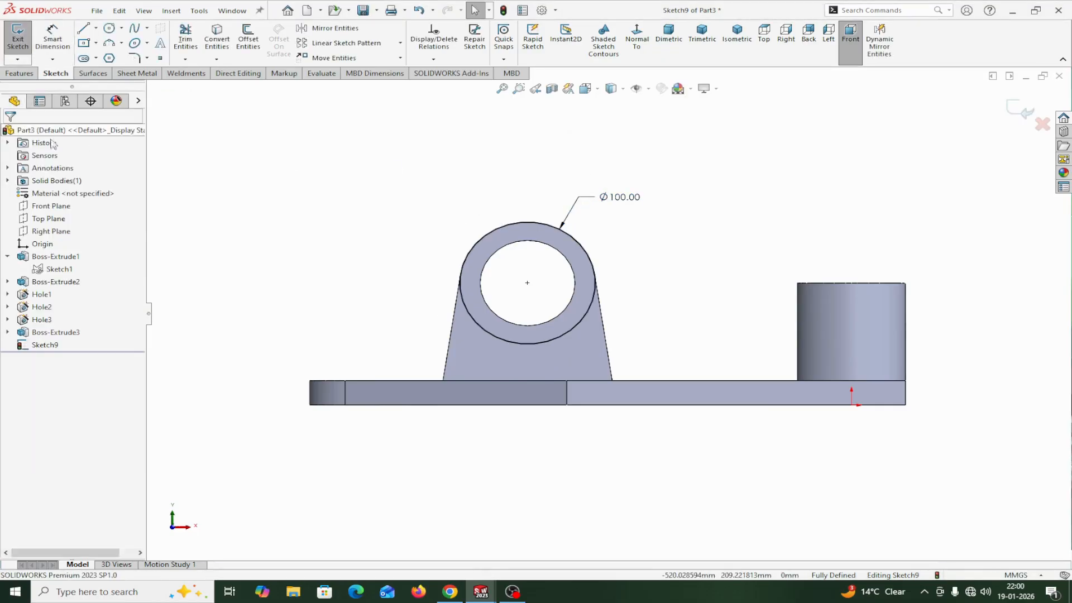
- Convert the edge of the lug's 70 mm hole into a circle of the current sketch
{"action": "left_click", "coordinate": [493, 256]}
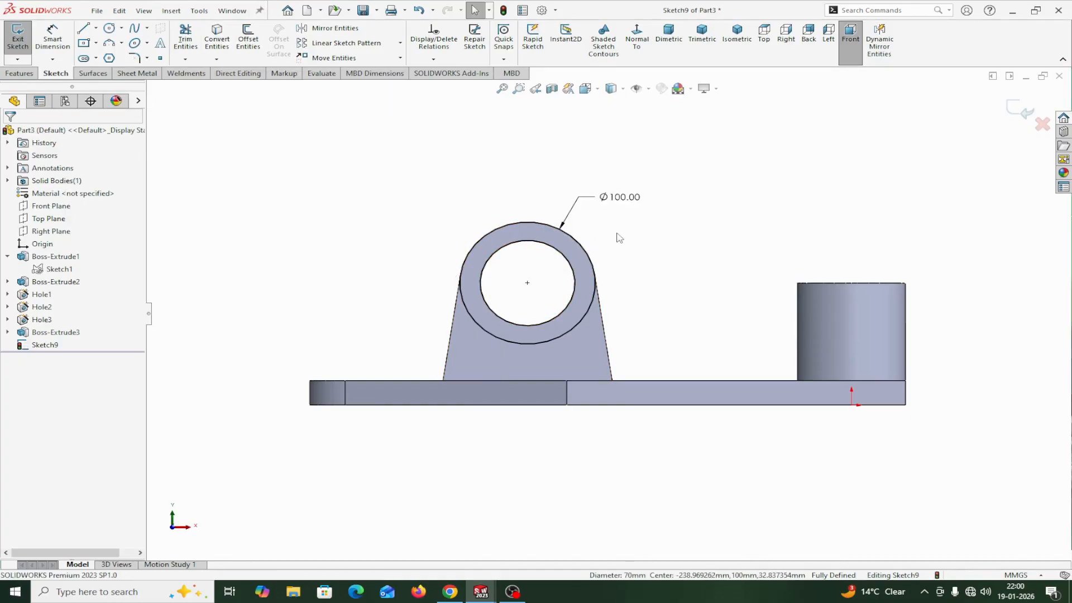
{"action": "middle_click_drag", "start_coordinate": [619, 238], "coordinate": [583, 255]}
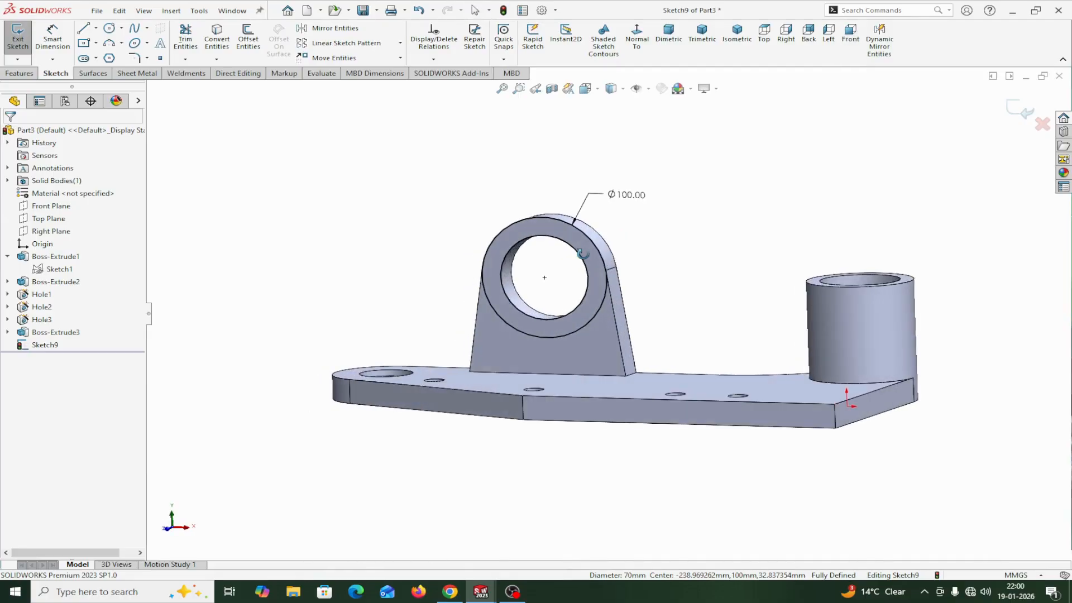
- Extrude the ring-shaped region between the 100 mm and 70 mm circles with a blind depth of 5 mm in the first direction
{"action": "left_click", "coordinate": [19, 73]}
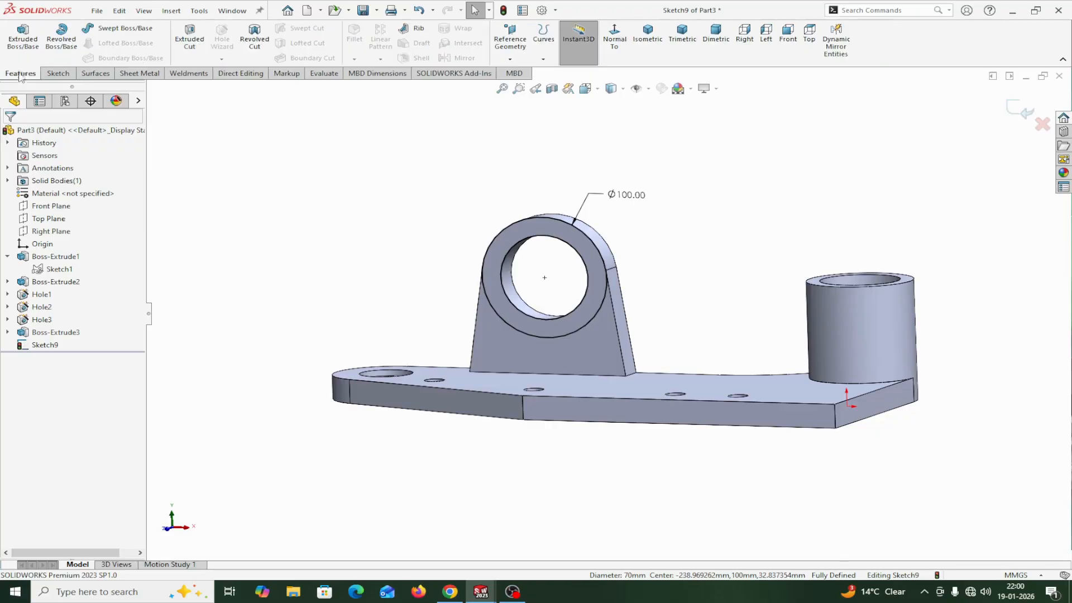
{"action": "left_click", "coordinate": [23, 36]}
{"action": "middle_click_drag", "start_coordinate": [684, 187], "coordinate": [665, 194]}
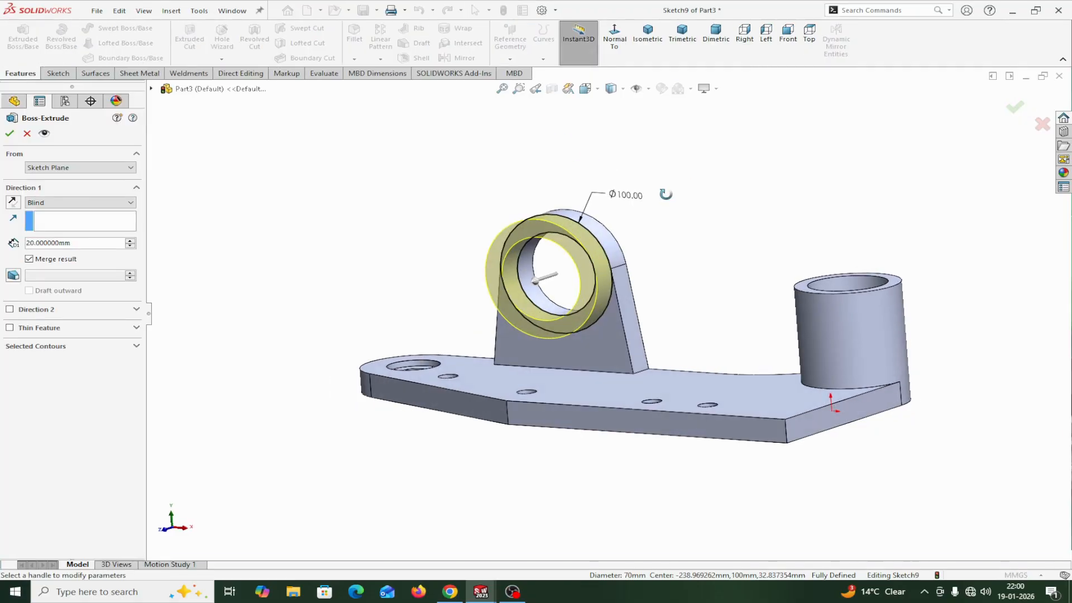
{"action": "left_click", "coordinate": [53, 347]}
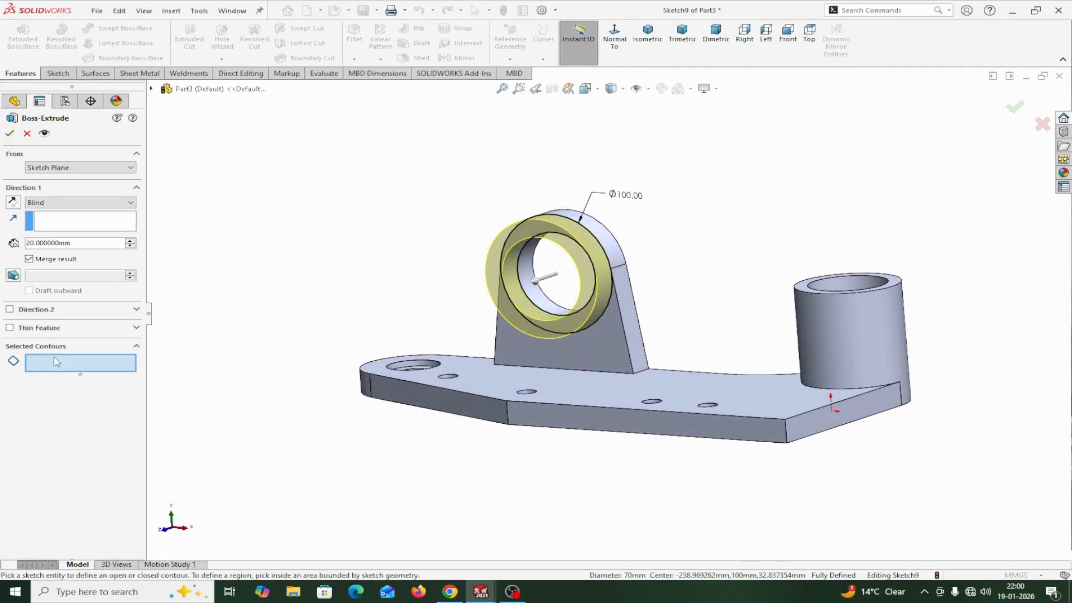
{"action": "left_click", "coordinate": [511, 247]}
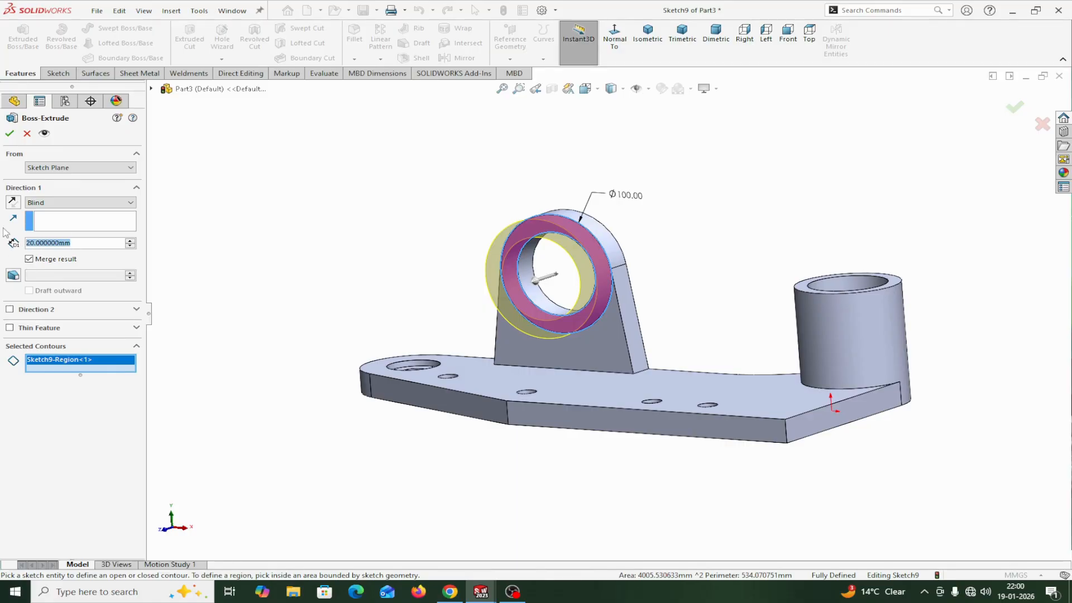
{"action": "type", "text": "5"}
{"action": "key", "text": "Return"}
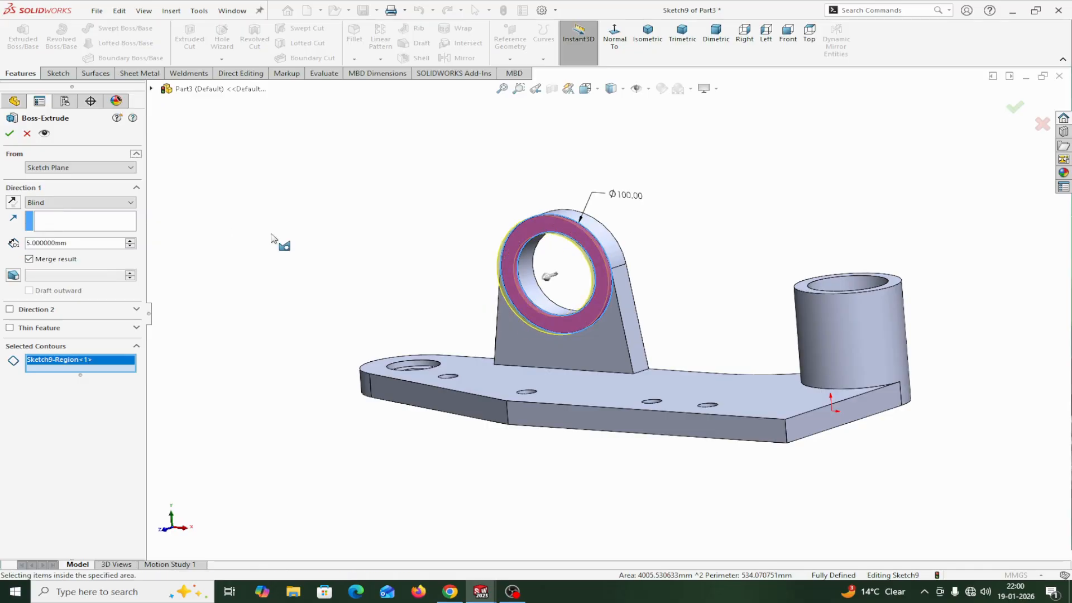
{"action": "middle_click_drag", "start_coordinate": [303, 240], "coordinate": [283, 247]}
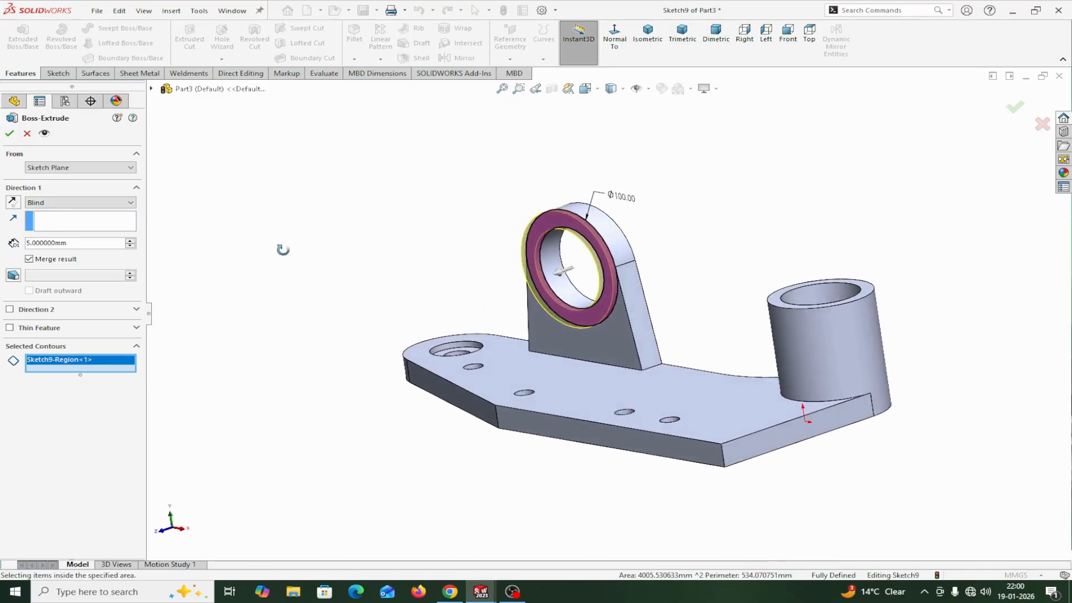
- Add a second direction to the ring's extrusion with a blind depth of 80 mm and finish the boss
{"action": "left_click", "coordinate": [9, 309]}
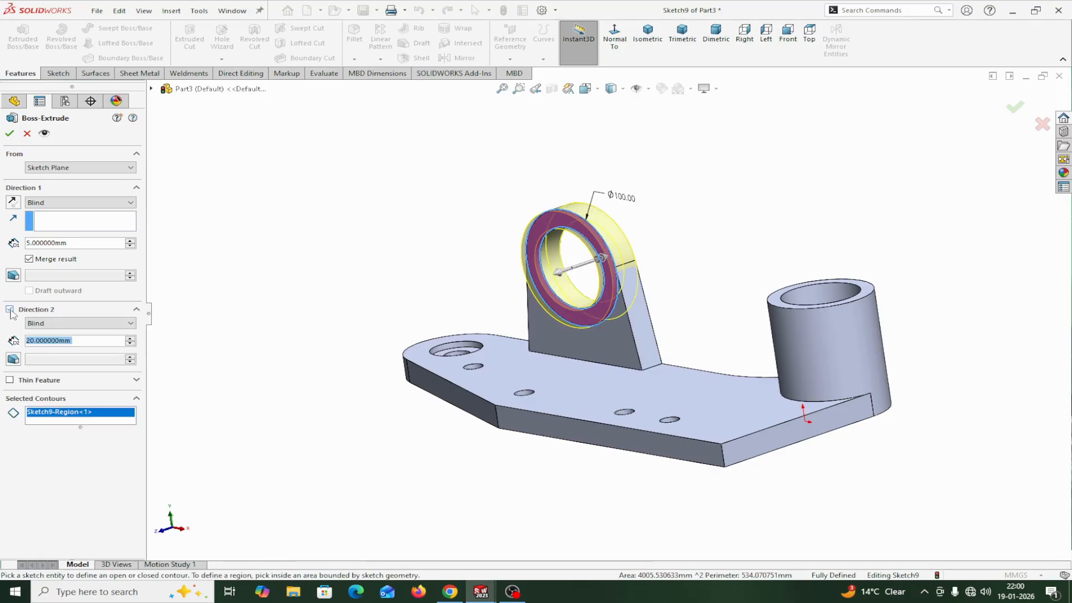
{"action": "left_click", "coordinate": [130, 338]}
{"action": "left_click", "coordinate": [131, 338]}
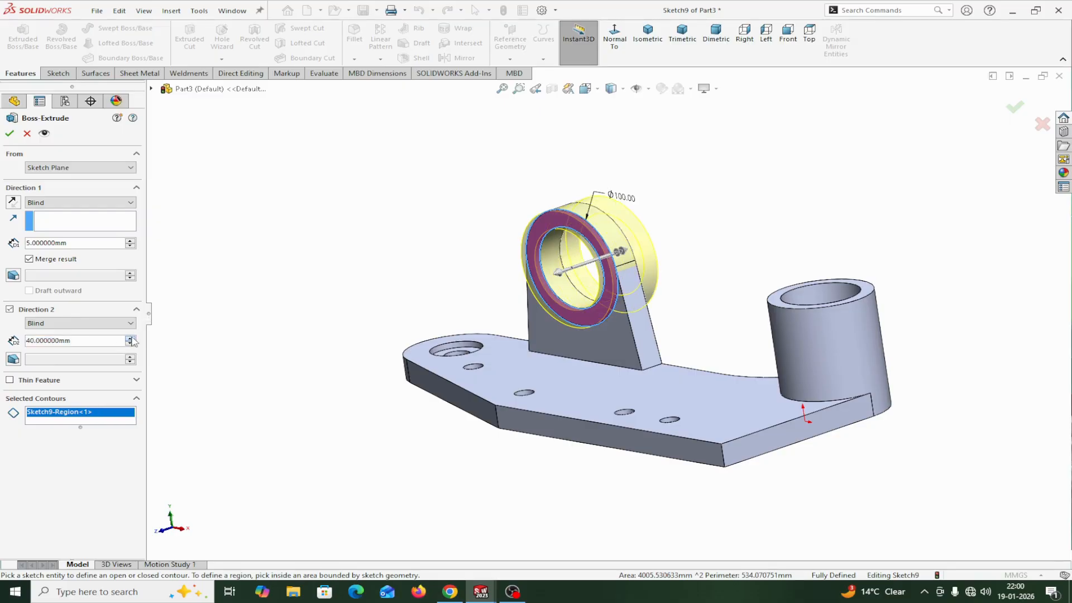
{"action": "left_click", "coordinate": [131, 338]}
{"action": "left_click", "coordinate": [131, 338]}
{"action": "left_click", "coordinate": [131, 338]}
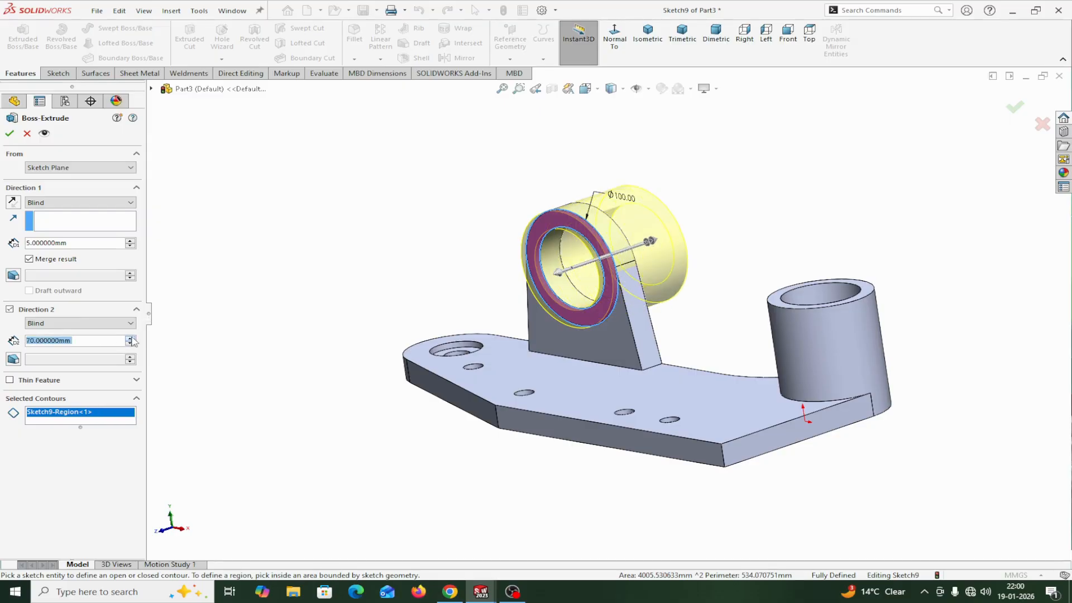
{"action": "left_click", "coordinate": [130, 338]}
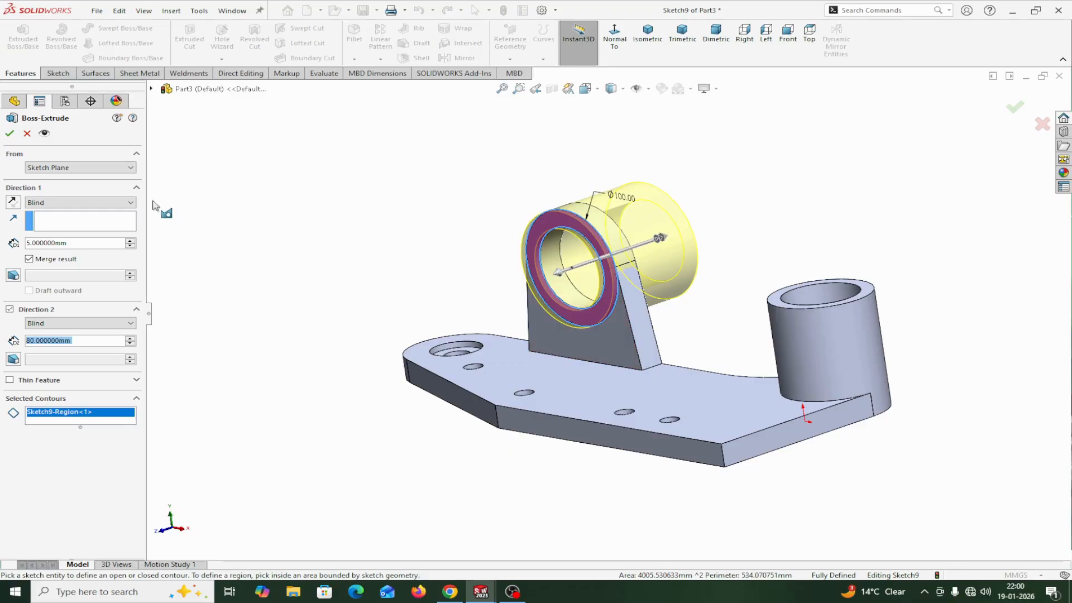
{"action": "left_click", "coordinate": [9, 134]}
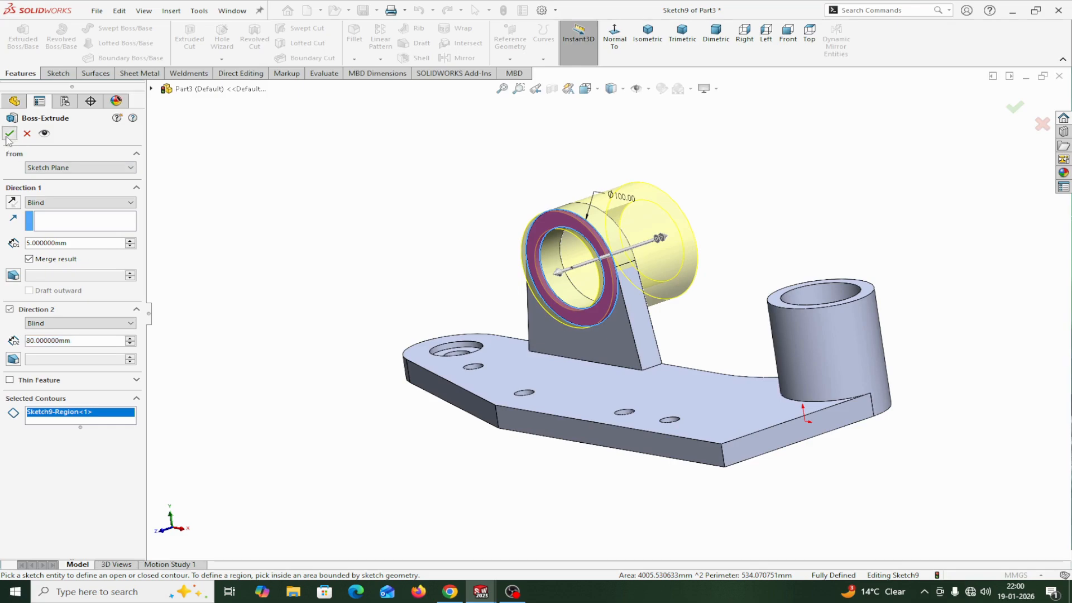
{"action": "left_click", "coordinate": [323, 239]}
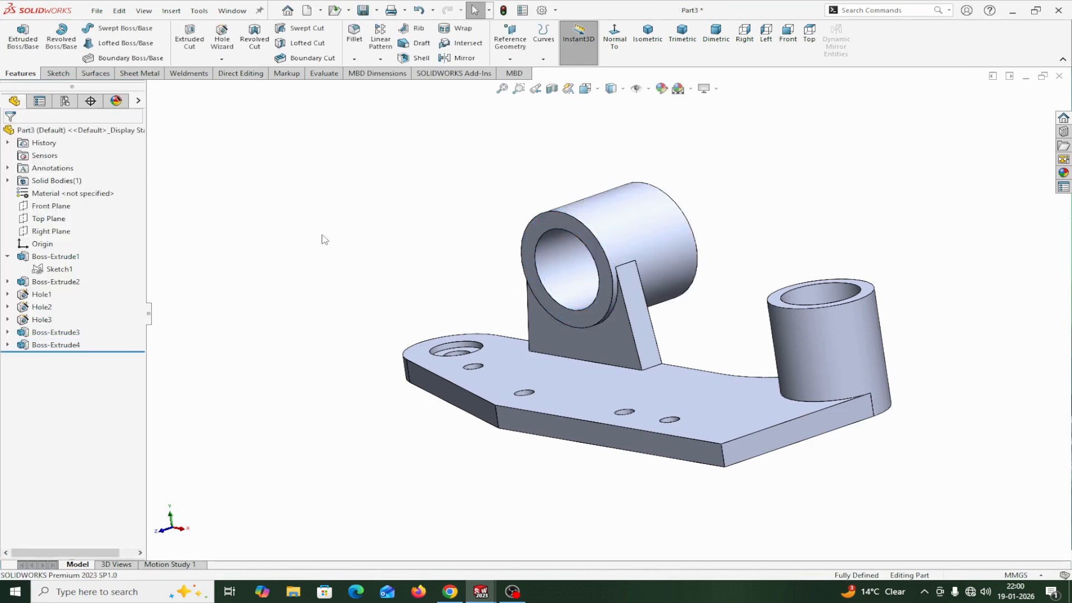
- Examine the drawing's bottom view and Section A-A for the dimensions of the recess in the base plate's underside
{"action": "middle_click_drag", "start_coordinate": [321, 237], "coordinate": [397, 190]}
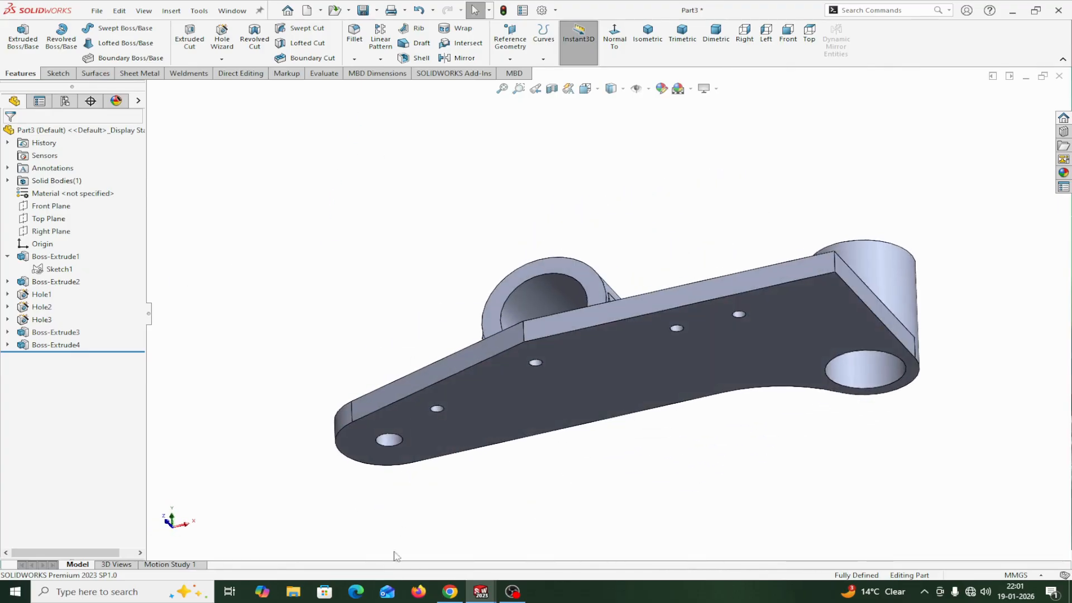
{"action": "mouse_move", "coordinate": [481, 591]}
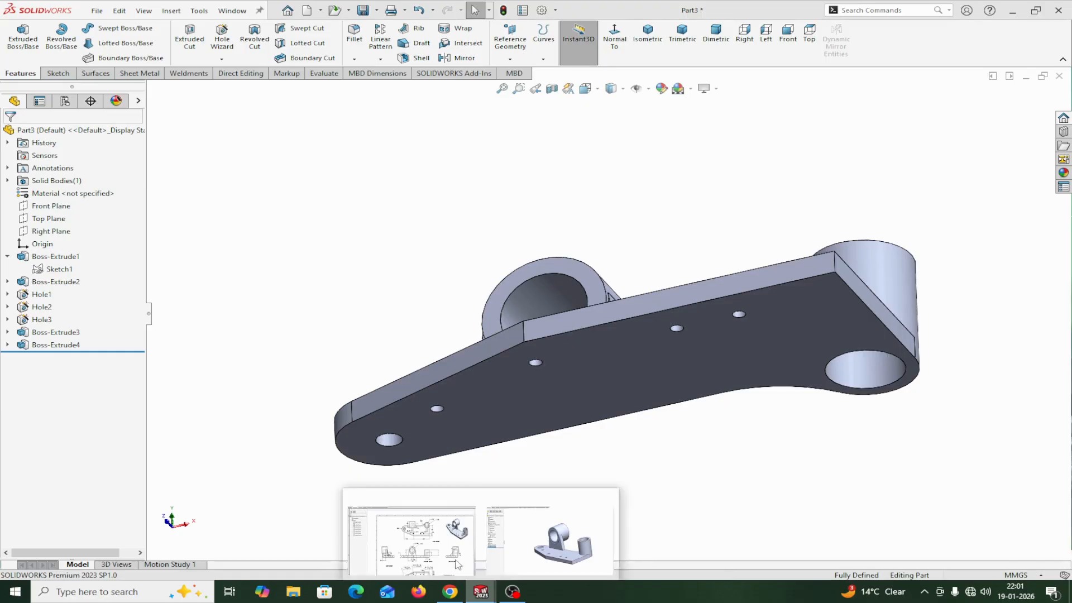
{"action": "left_click", "coordinate": [412, 539]}
{"action": "scroll", "coordinate": [578, 228], "scroll_direction": "down", "scroll_amount": 3}
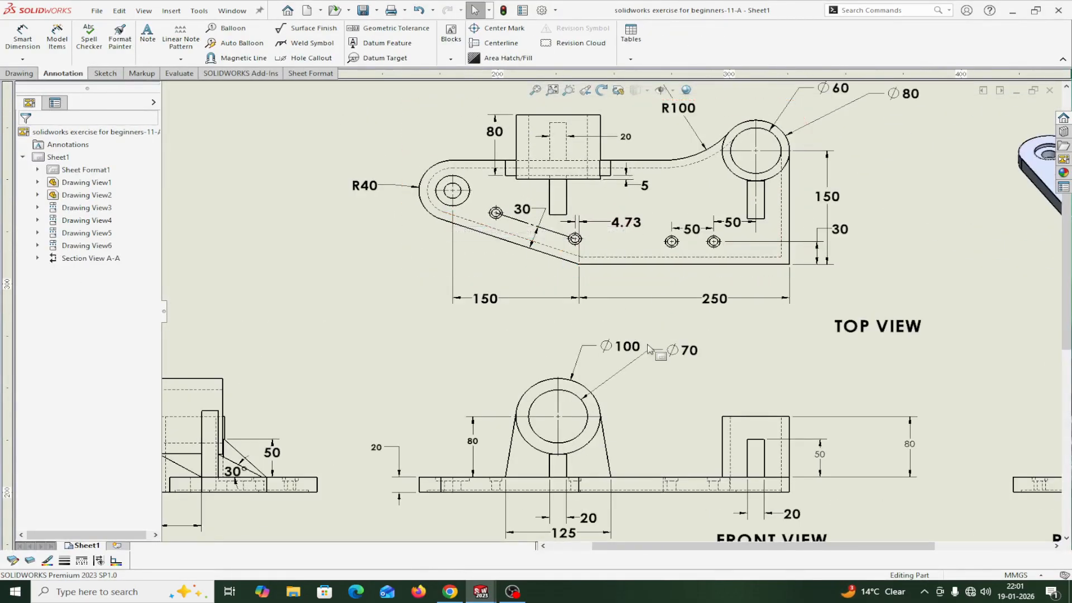
{"action": "scroll", "coordinate": [626, 335], "scroll_direction": "up", "scroll_amount": 3}
{"action": "scroll", "coordinate": [783, 462], "scroll_direction": "down", "scroll_amount": 2}
{"action": "scroll", "coordinate": [730, 463], "scroll_direction": "up", "scroll_amount": 3}
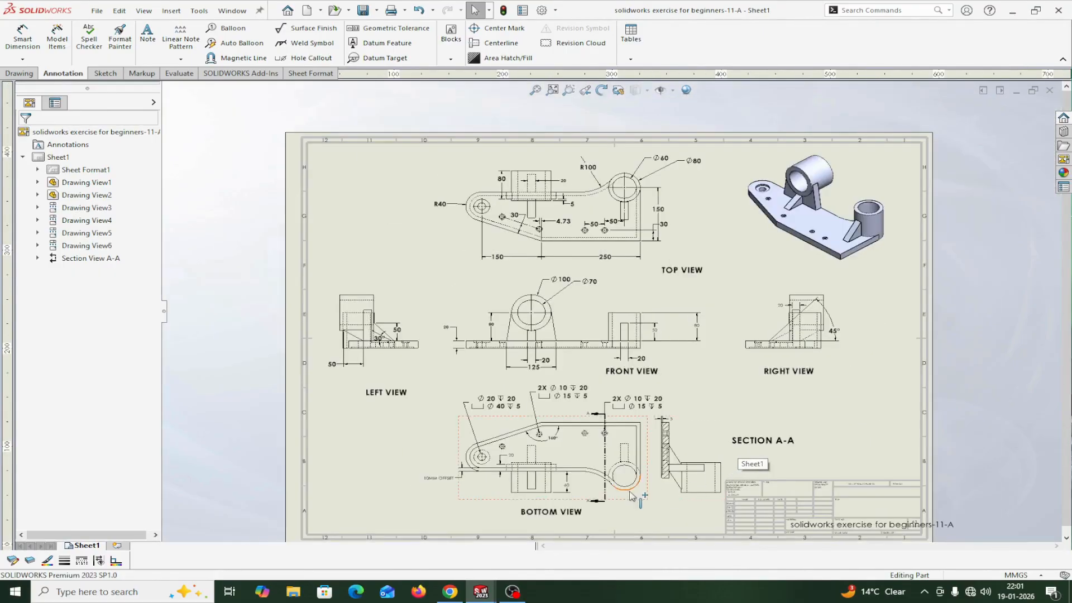
{"action": "scroll", "coordinate": [629, 492], "scroll_direction": "down", "scroll_amount": 1}
{"action": "scroll", "coordinate": [631, 447], "scroll_direction": "down", "scroll_amount": 2}
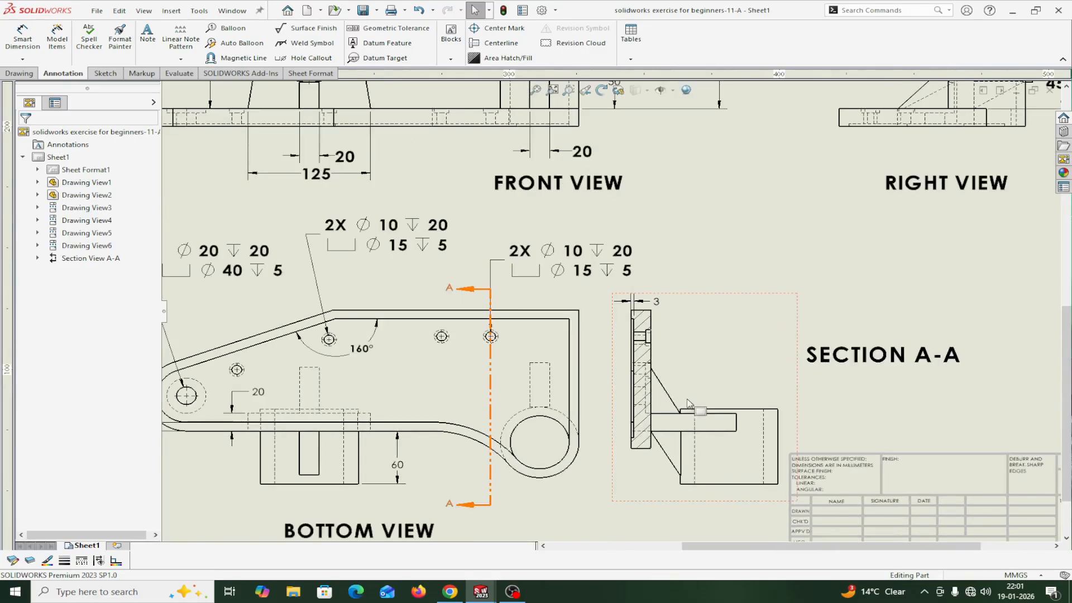
{"action": "scroll", "coordinate": [628, 347], "scroll_direction": "down", "scroll_amount": 2}
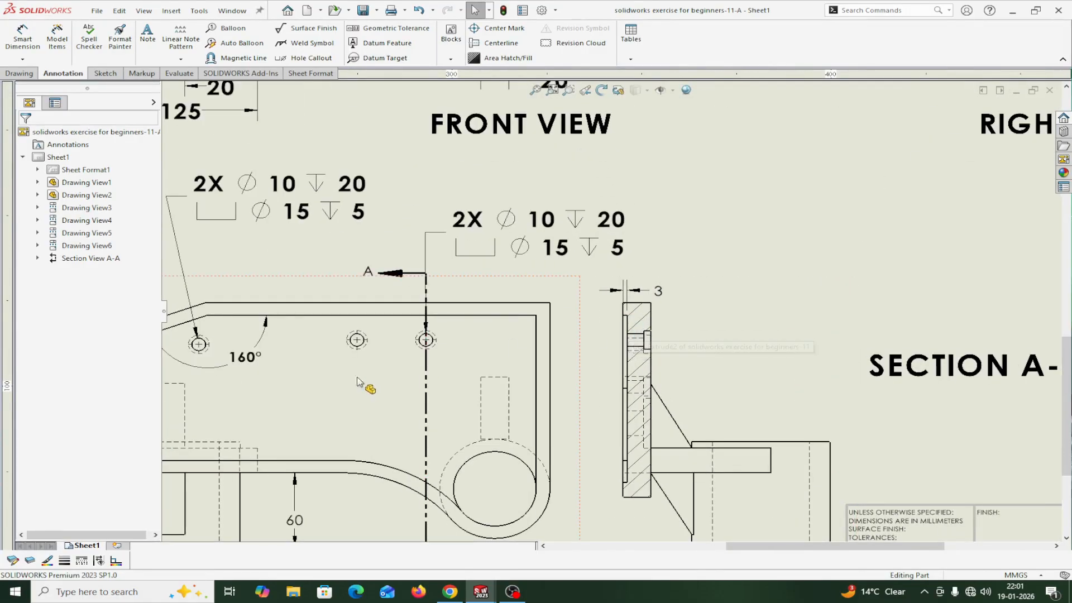
{"action": "scroll", "coordinate": [394, 312], "scroll_direction": "up", "scroll_amount": 2}
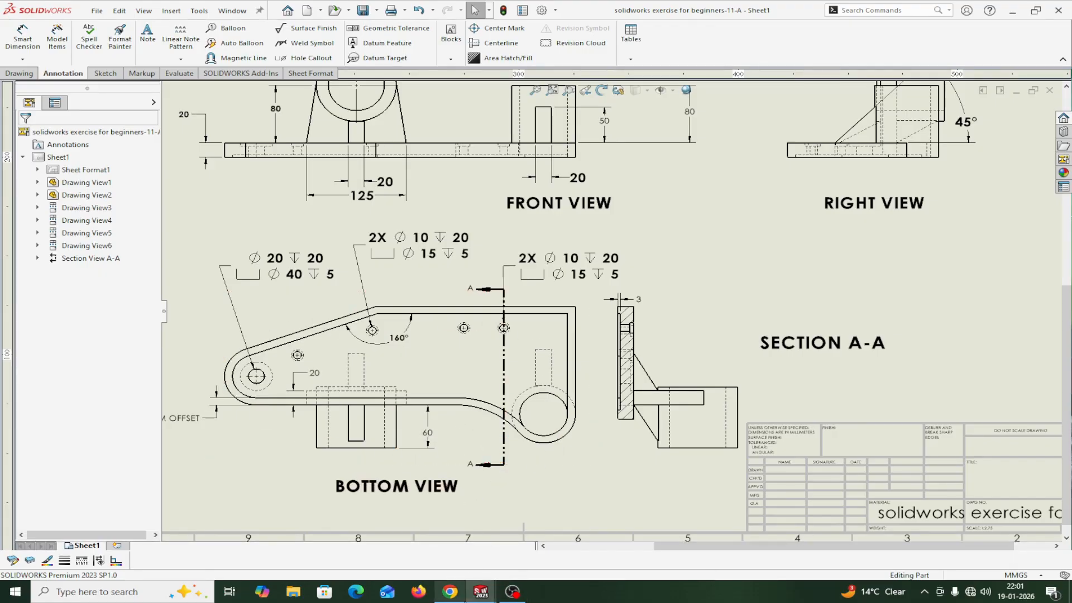
- In the part, start a sketch on the base plate's underside and offset the face's outer outline 10 mm inward
{"action": "mouse_move", "coordinate": [479, 599]}
{"action": "left_click", "coordinate": [557, 525]}
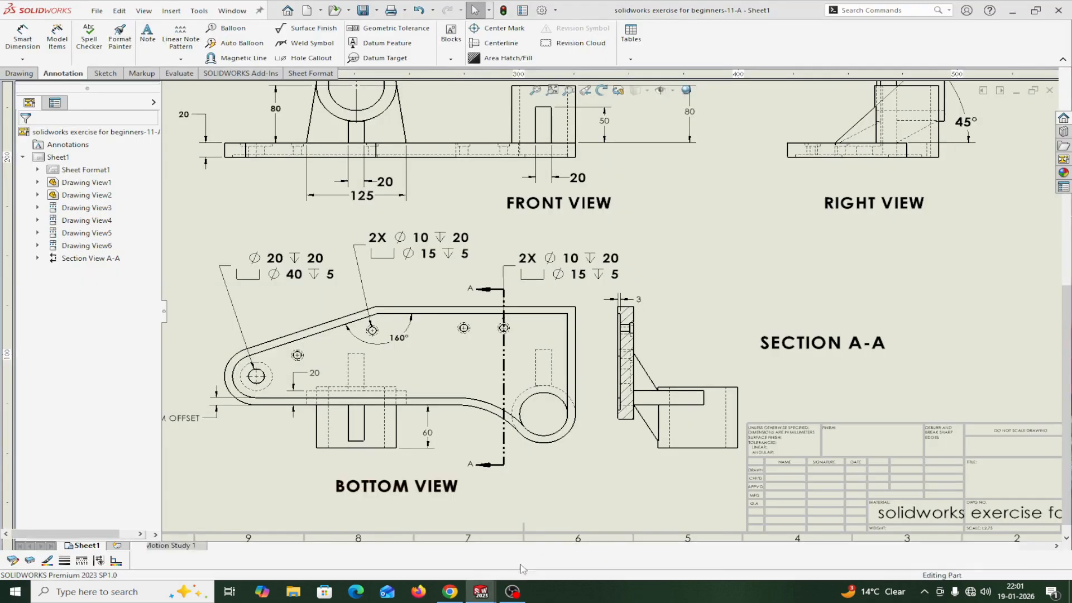
{"action": "left_click", "coordinate": [604, 378]}
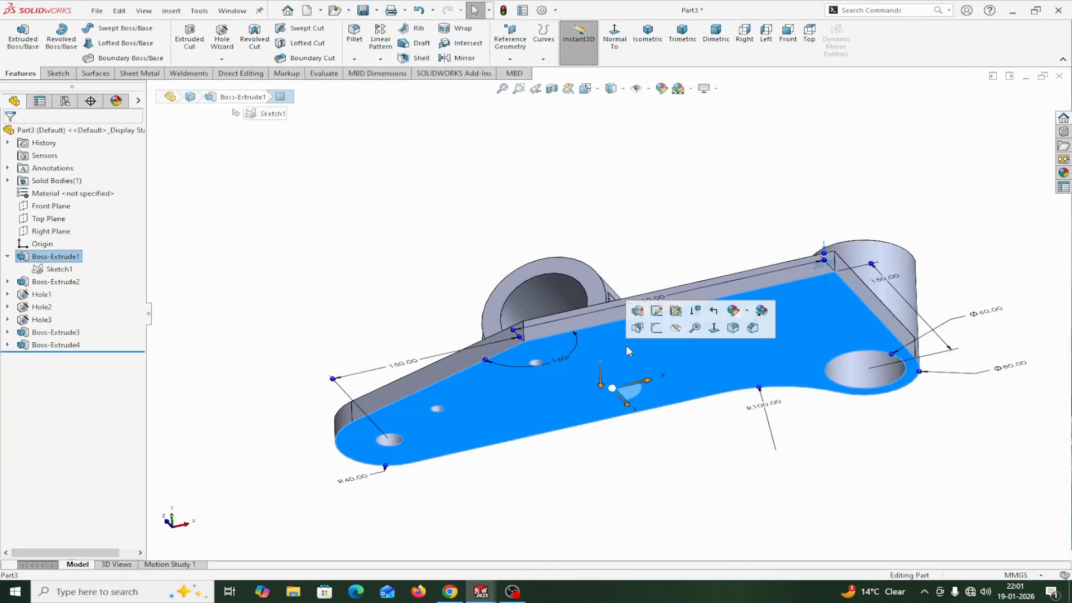
{"action": "left_click", "coordinate": [655, 329]}
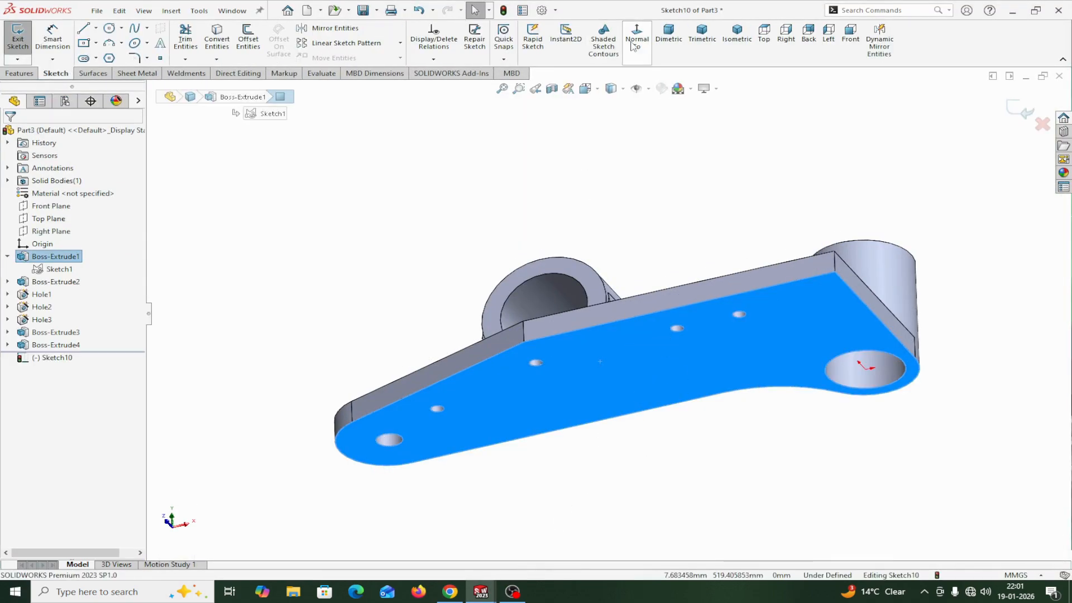
{"action": "left_click", "coordinate": [249, 40]}
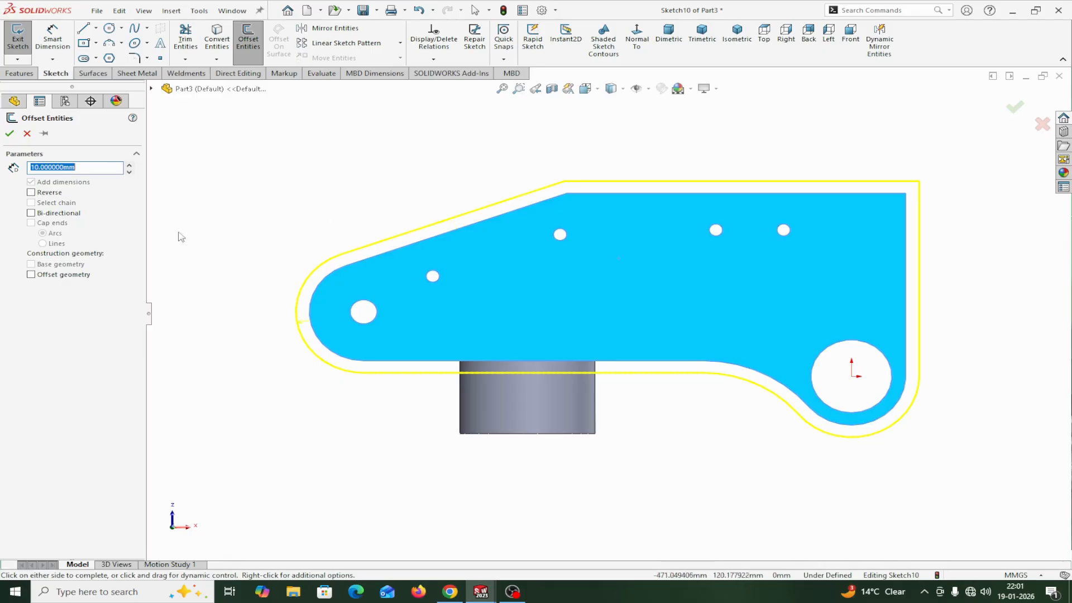
{"action": "left_click", "coordinate": [30, 192]}
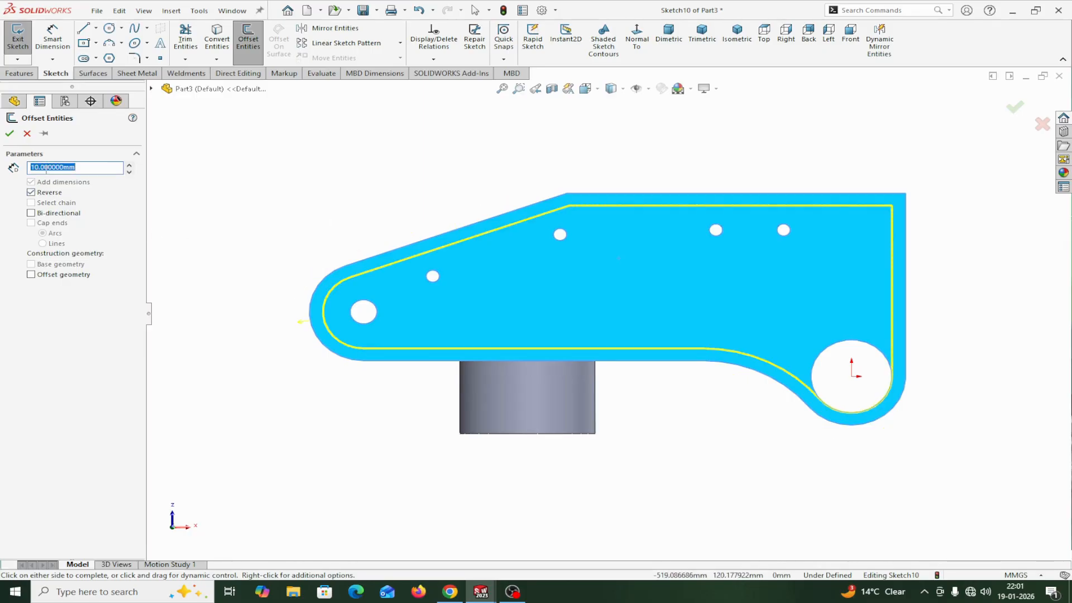
{"action": "left_click", "coordinate": [10, 133]}
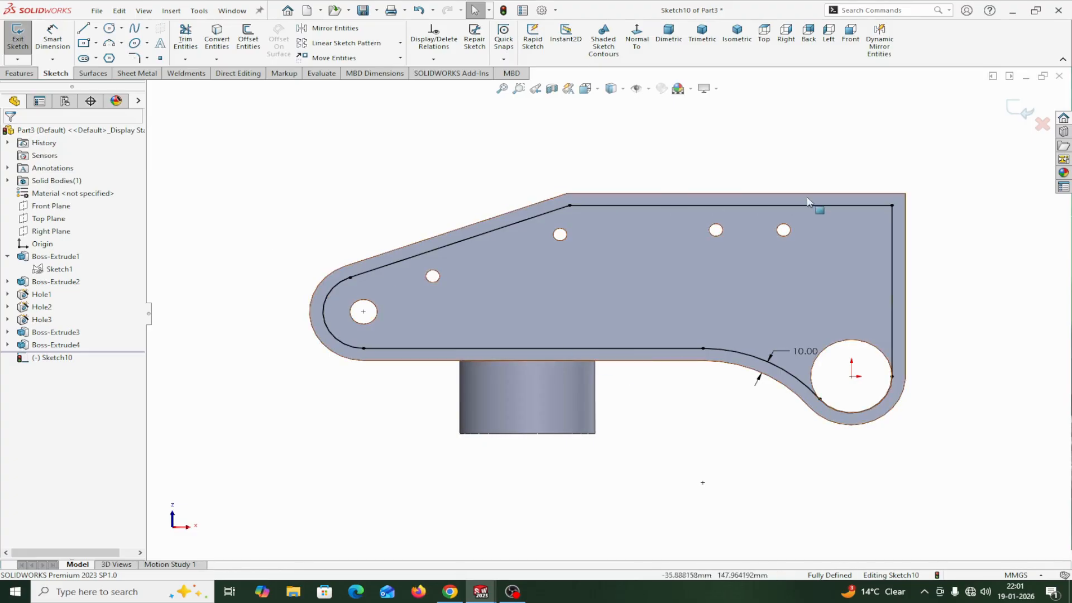
- Cut the area inside the offset outline 3 mm deep into the base plate's underside
{"action": "left_click", "coordinate": [29, 74]}
{"action": "left_click", "coordinate": [195, 35]}
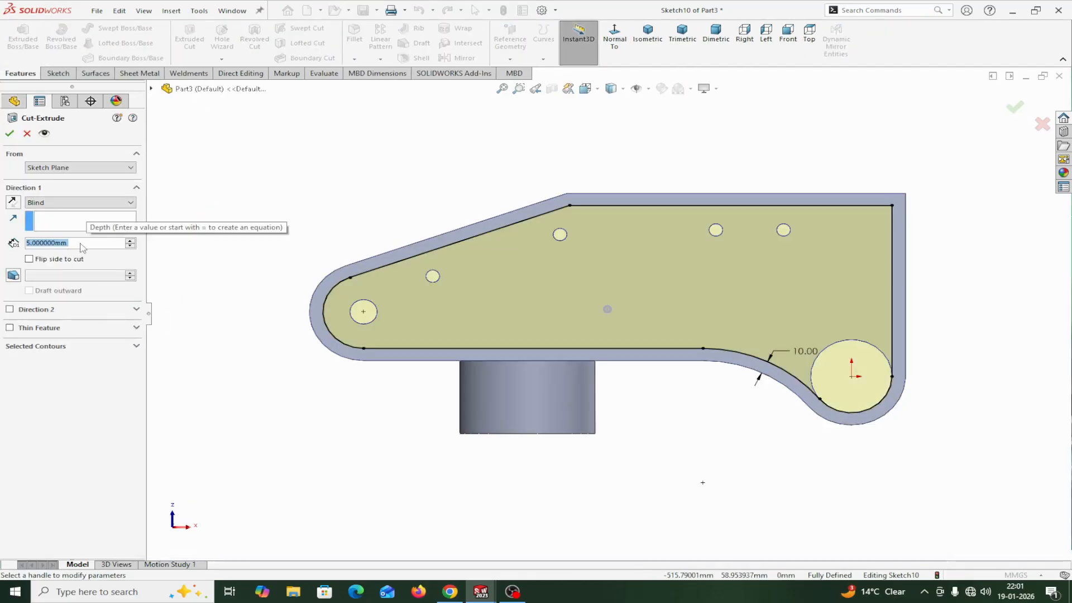
{"action": "type", "text": "3"}
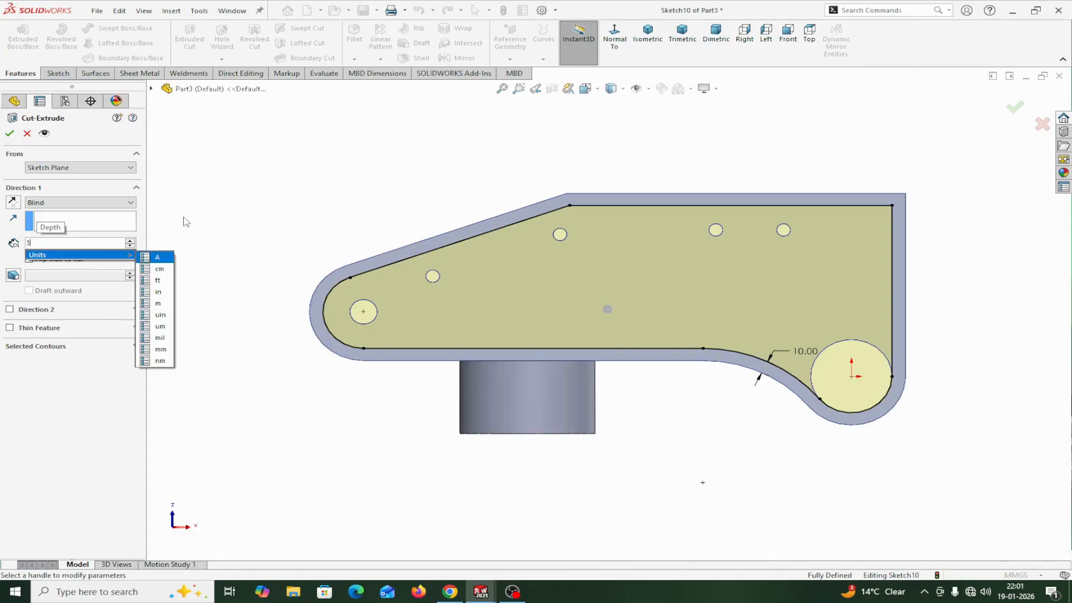
{"action": "left_click", "coordinate": [10, 134]}
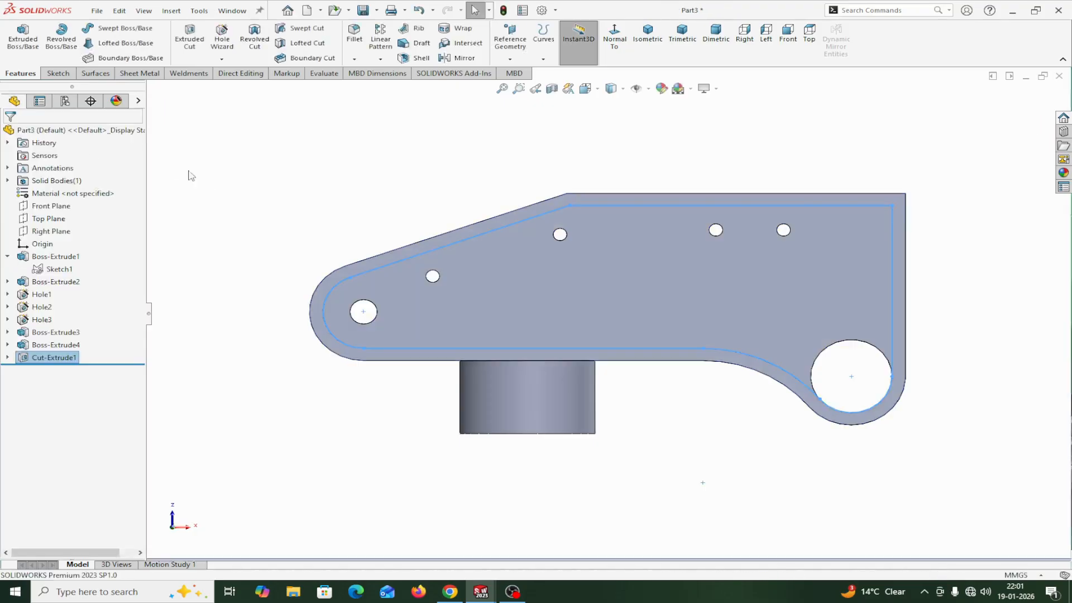
{"action": "middle_click_drag", "start_coordinate": [203, 179], "coordinate": [304, 182]}
{"action": "scroll", "coordinate": [726, 279], "scroll_direction": "down", "scroll_amount": 5}
{"action": "scroll", "coordinate": [764, 262], "scroll_direction": "up", "scroll_amount": 6}
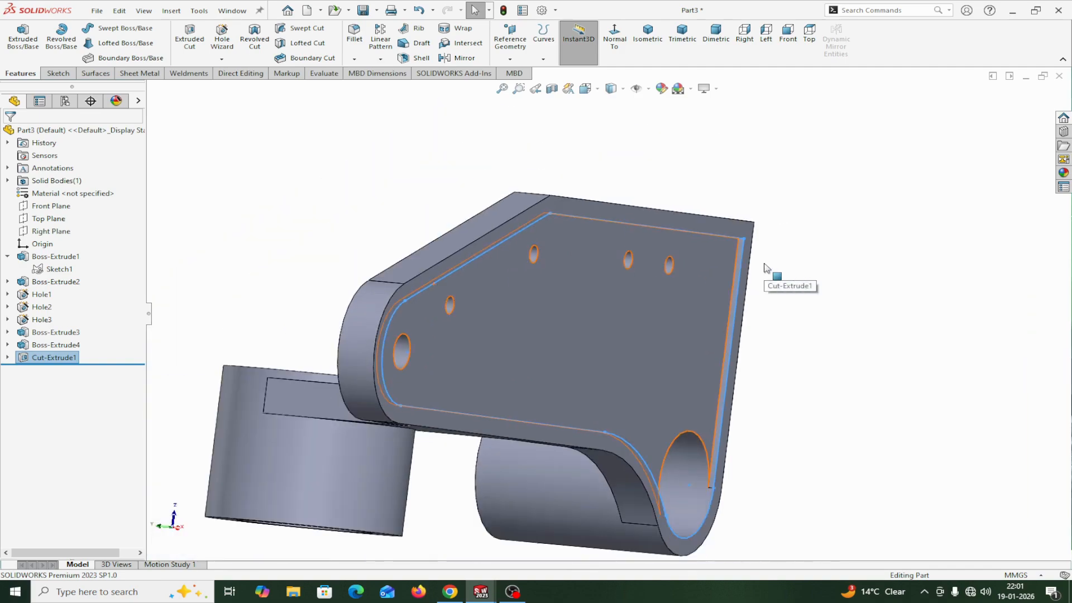
{"action": "middle_click_drag", "start_coordinate": [783, 268], "coordinate": [736, 363]}
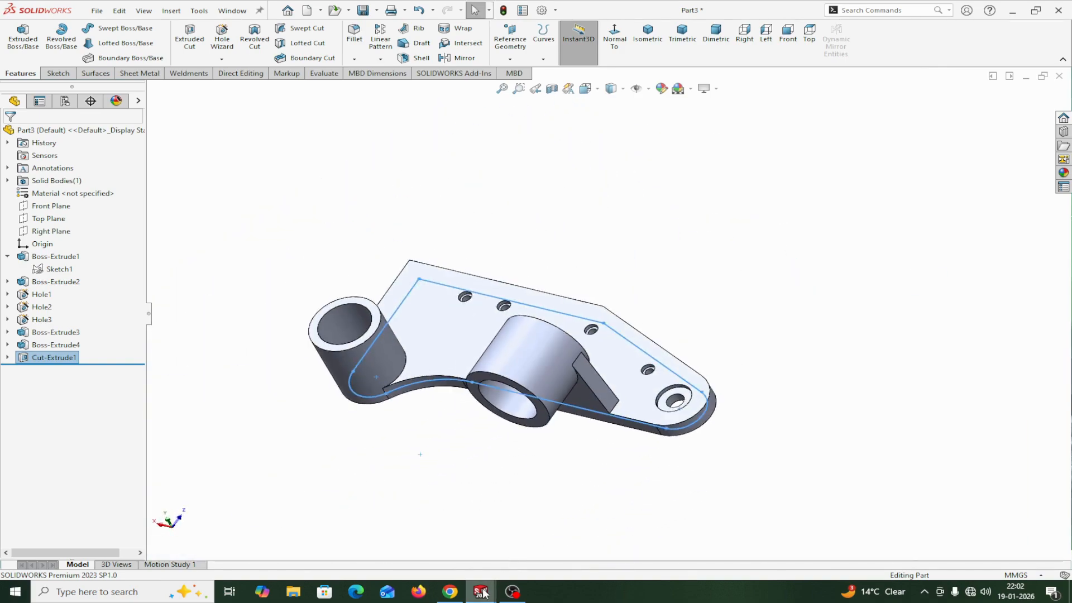
- Examine the drawing's left, front and right views for the dimensions and angles of the supporting ribs
{"action": "mouse_move", "coordinate": [483, 593]}
{"action": "left_click", "coordinate": [461, 562]}
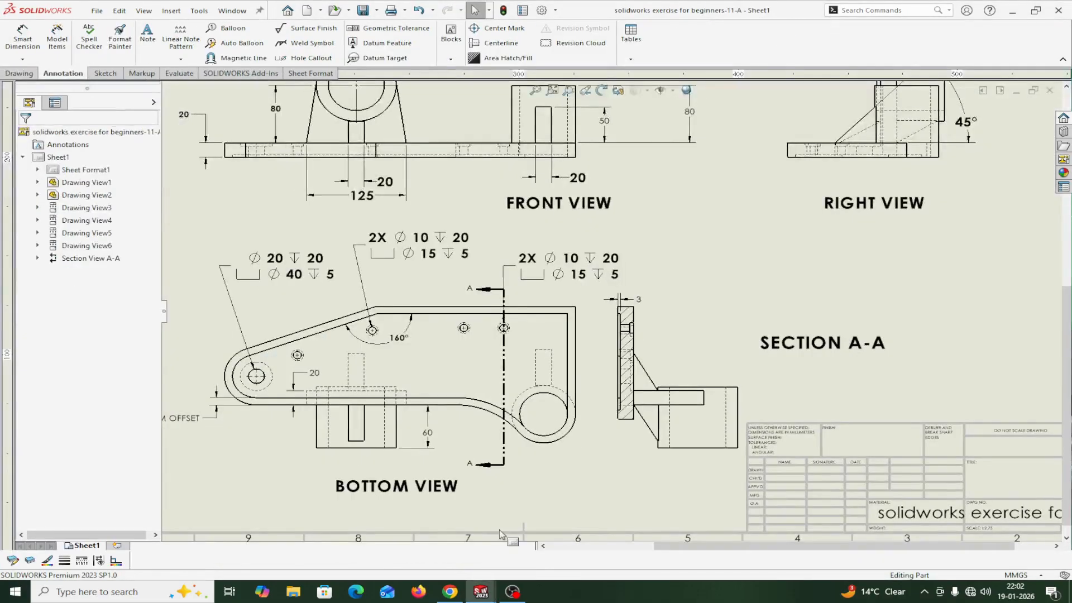
{"action": "scroll", "coordinate": [590, 265], "scroll_direction": "up", "scroll_amount": 5}
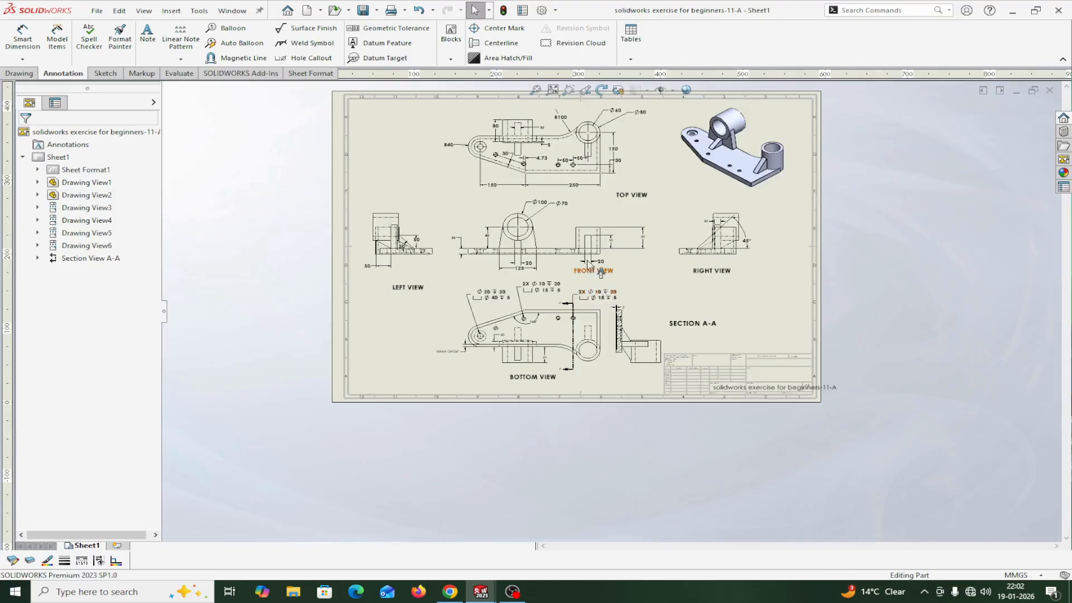
{"action": "scroll", "coordinate": [581, 240], "scroll_direction": "down", "scroll_amount": 2}
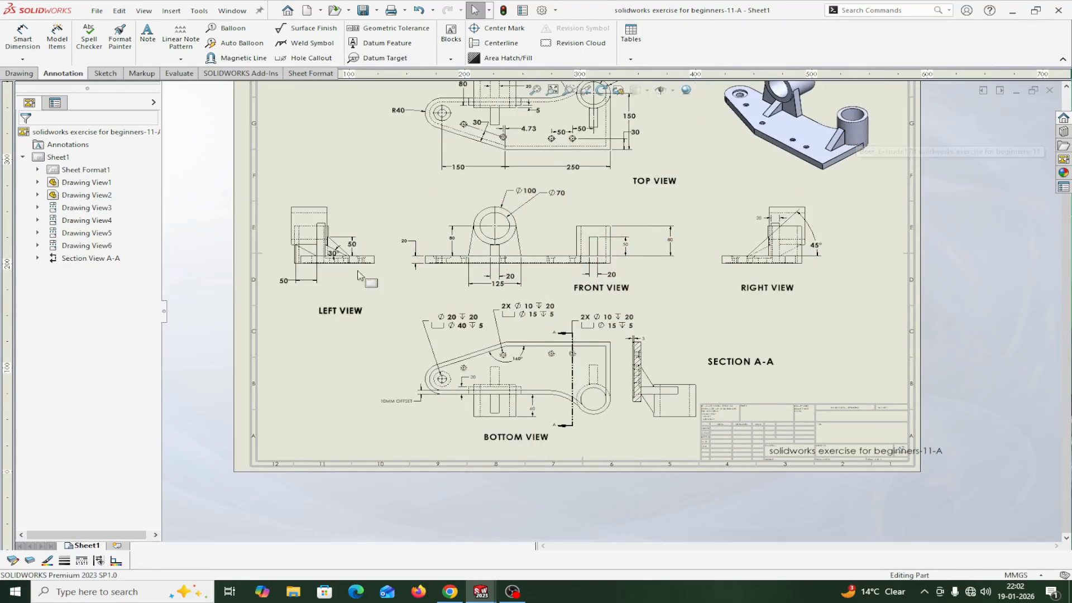
{"action": "scroll", "coordinate": [395, 239], "scroll_direction": "down", "scroll_amount": 2}
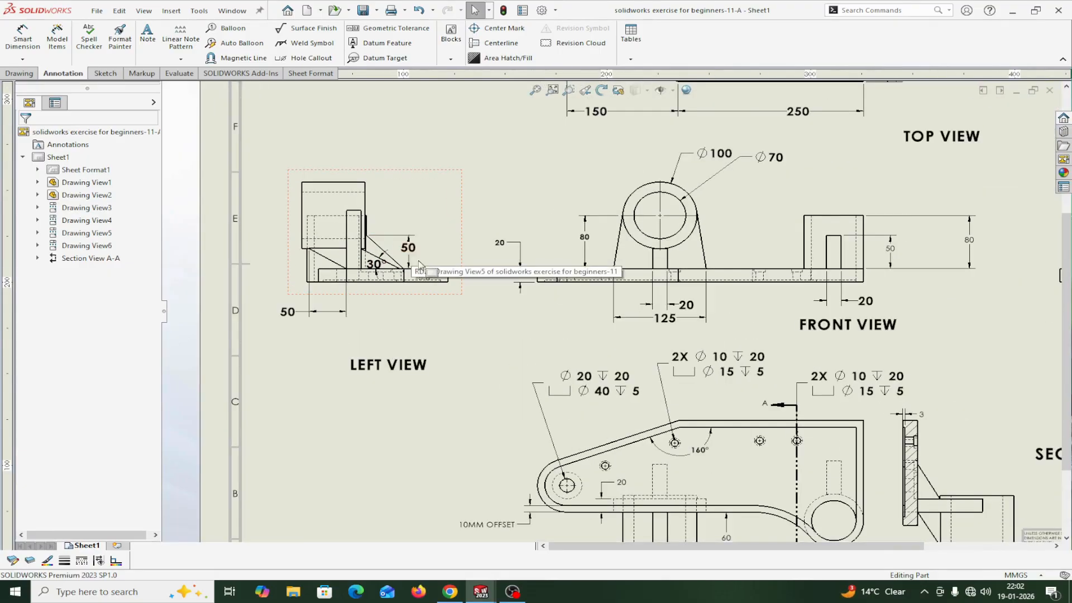
{"action": "scroll", "coordinate": [606, 311], "scroll_direction": "up", "scroll_amount": 2}
{"action": "scroll", "coordinate": [815, 289], "scroll_direction": "down", "scroll_amount": 1}
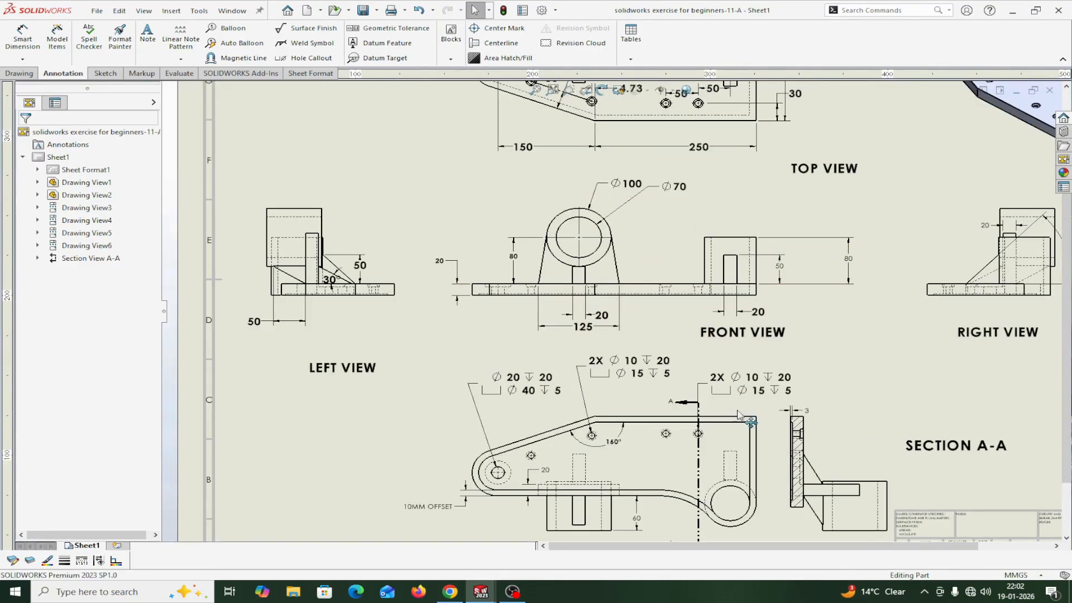
{"action": "scroll", "coordinate": [380, 299], "scroll_direction": "down", "scroll_amount": 1}
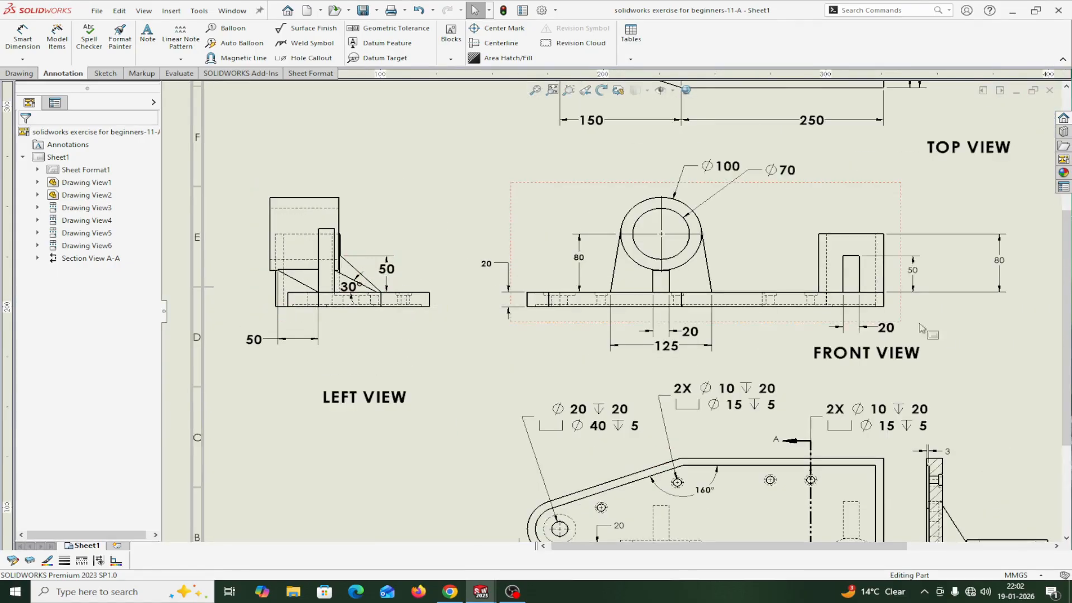
{"action": "scroll", "coordinate": [922, 329], "scroll_direction": "up", "scroll_amount": 2}
{"action": "scroll", "coordinate": [863, 269], "scroll_direction": "down", "scroll_amount": 3}
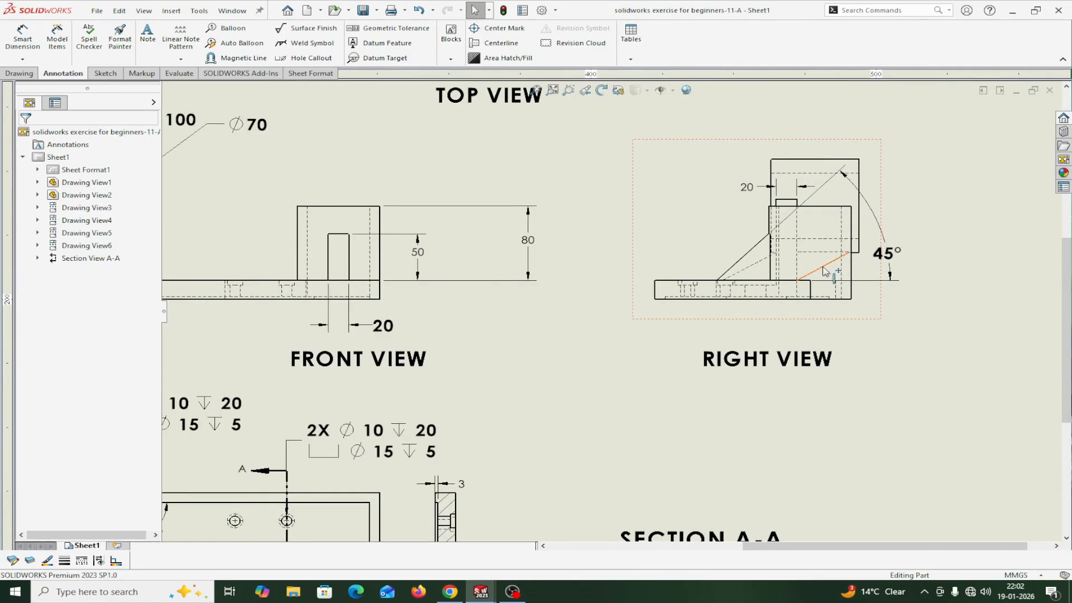
{"action": "scroll", "coordinate": [564, 323], "scroll_direction": "up", "scroll_amount": 3}
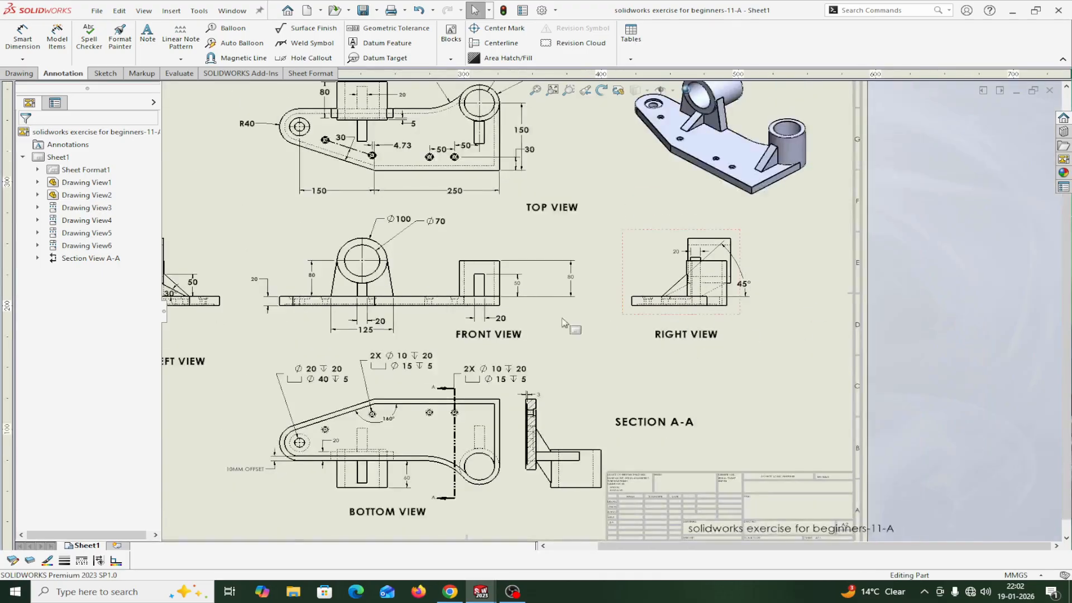
{"action": "scroll", "coordinate": [366, 295], "scroll_direction": "down", "scroll_amount": 2}
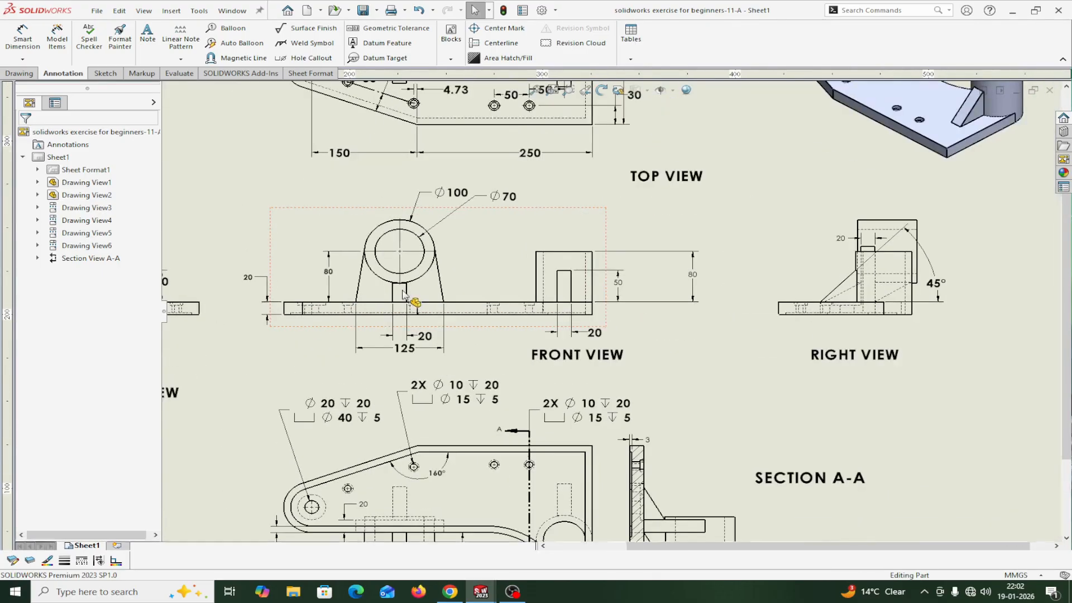
- In the part, start a sketch on the Right Plane for the vertical boss's rib and view it face-on
{"action": "mouse_move", "coordinate": [485, 596]}
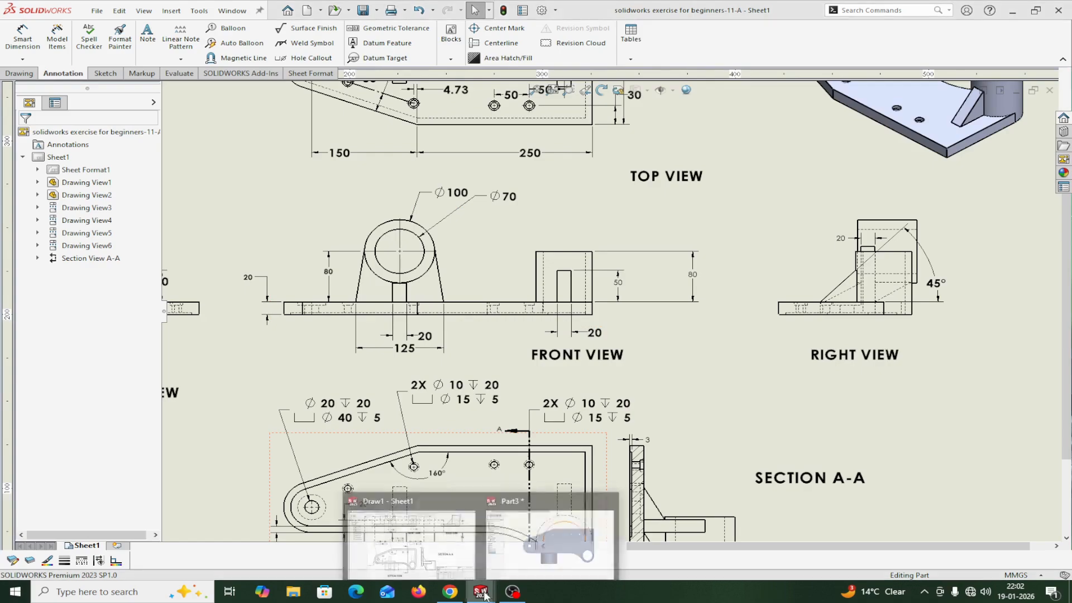
{"action": "left_click", "coordinate": [539, 511]}
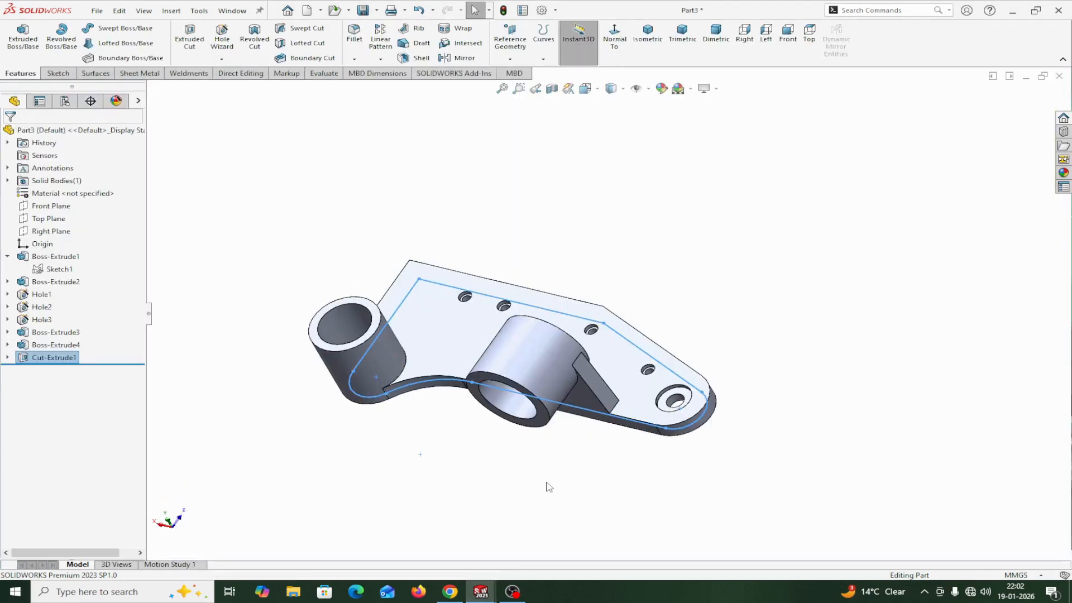
{"action": "middle_click_drag", "start_coordinate": [550, 487], "coordinate": [729, 481]}
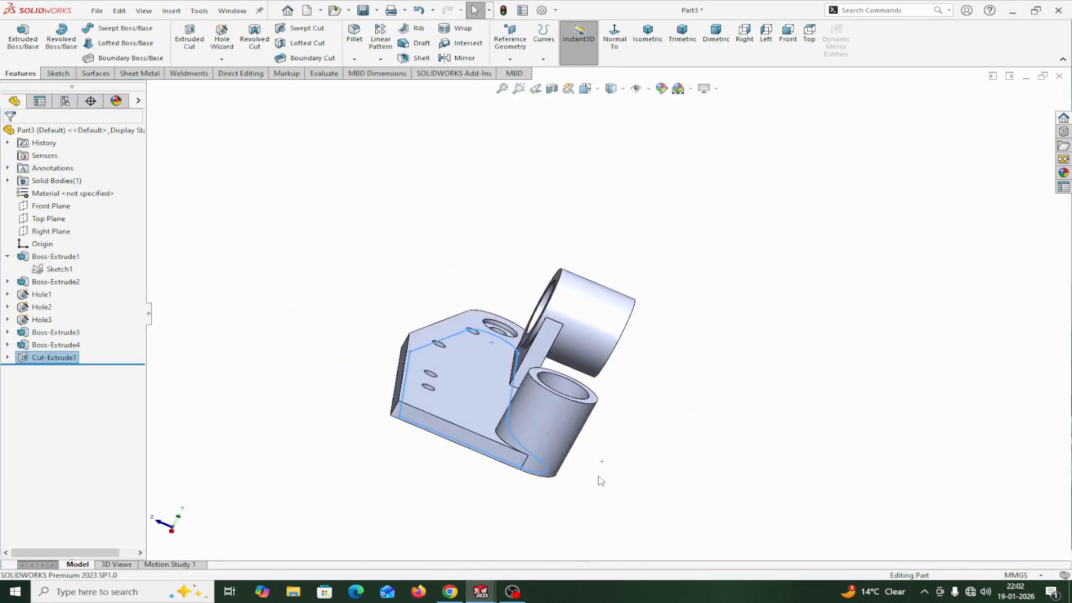
{"action": "scroll", "coordinate": [598, 480], "scroll_direction": "up", "scroll_amount": 3}
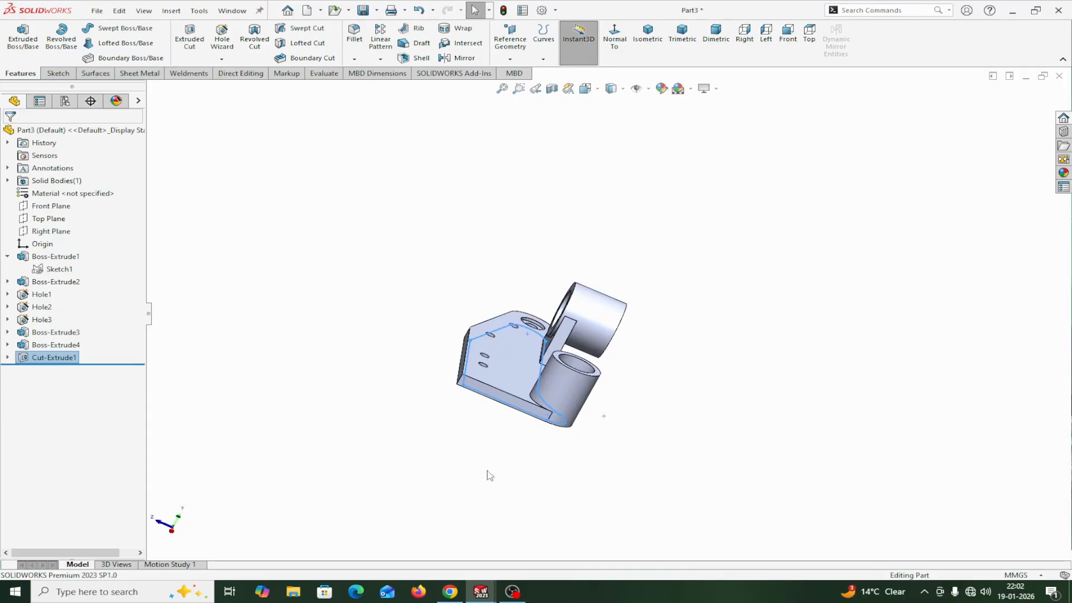
{"action": "left_click", "coordinate": [52, 232]}
{"action": "left_click", "coordinate": [69, 221]}
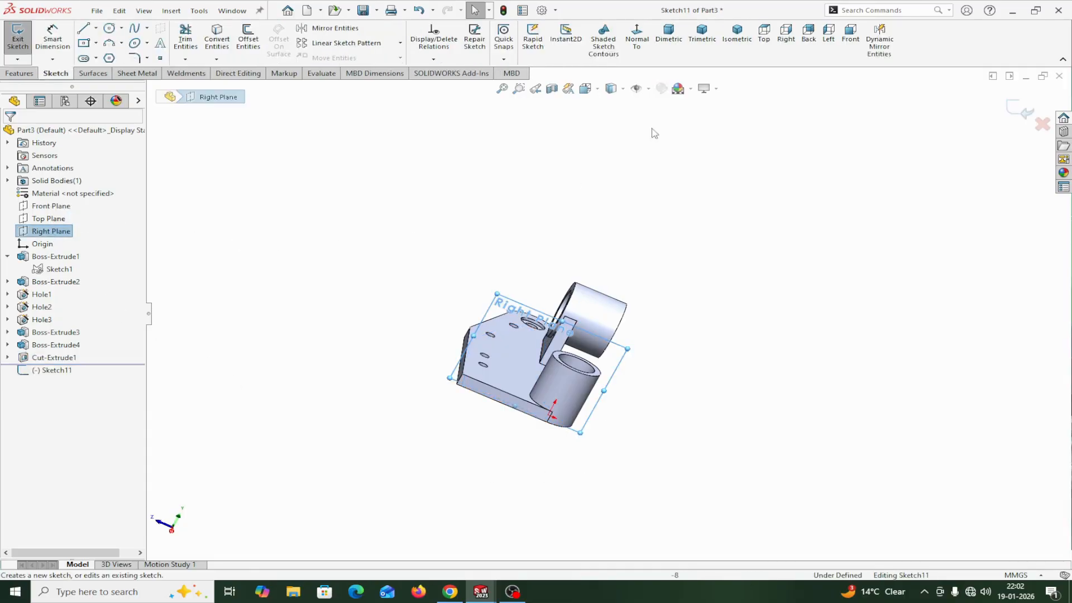
{"action": "left_click", "coordinate": [639, 40]}
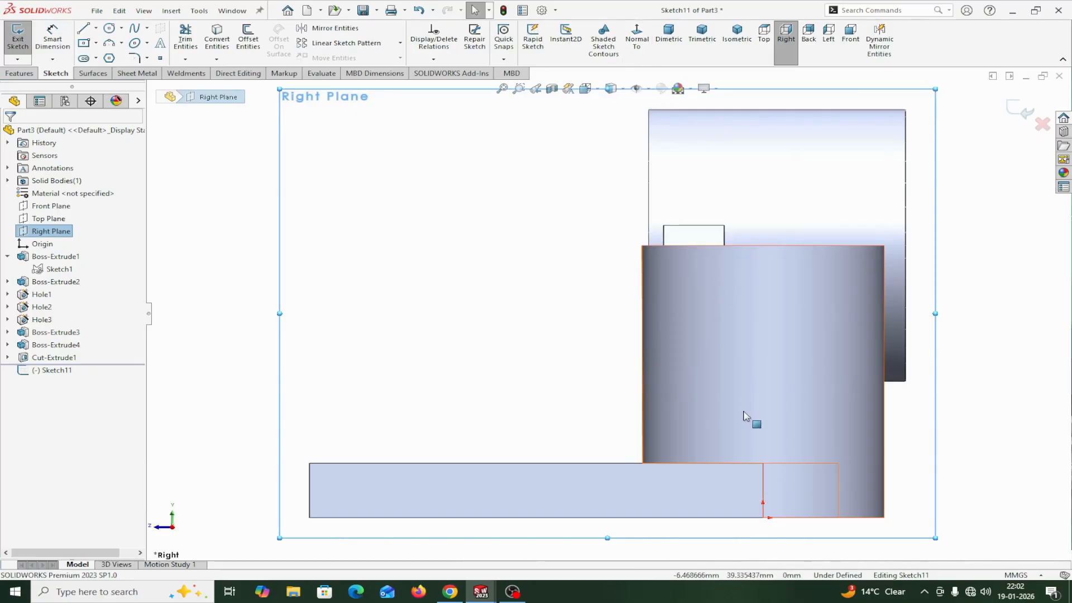
{"action": "key", "text": "f"}
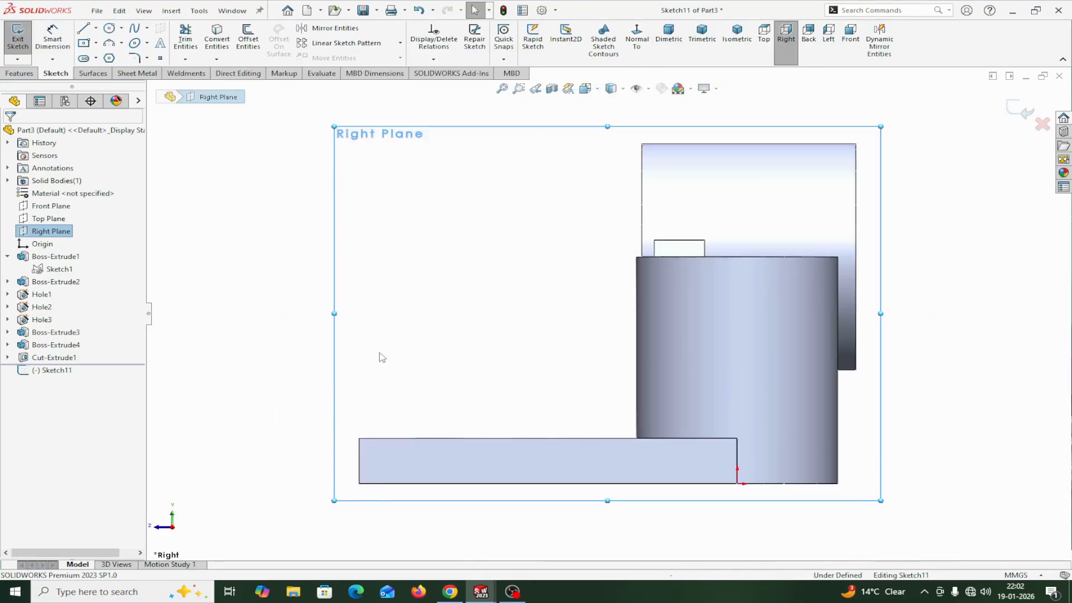
- Sketch a sloping line from the vertical boss's outer edge, about 57 mm above the plate, down to the plate's upper edge
{"action": "left_click", "coordinate": [82, 30]}
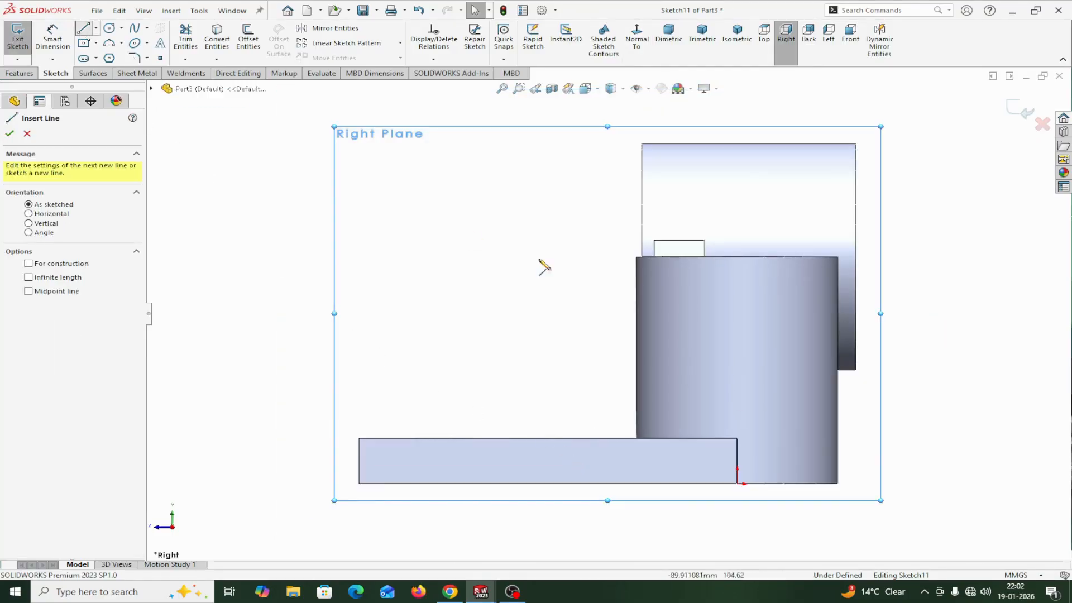
{"action": "left_click", "coordinate": [637, 309]}
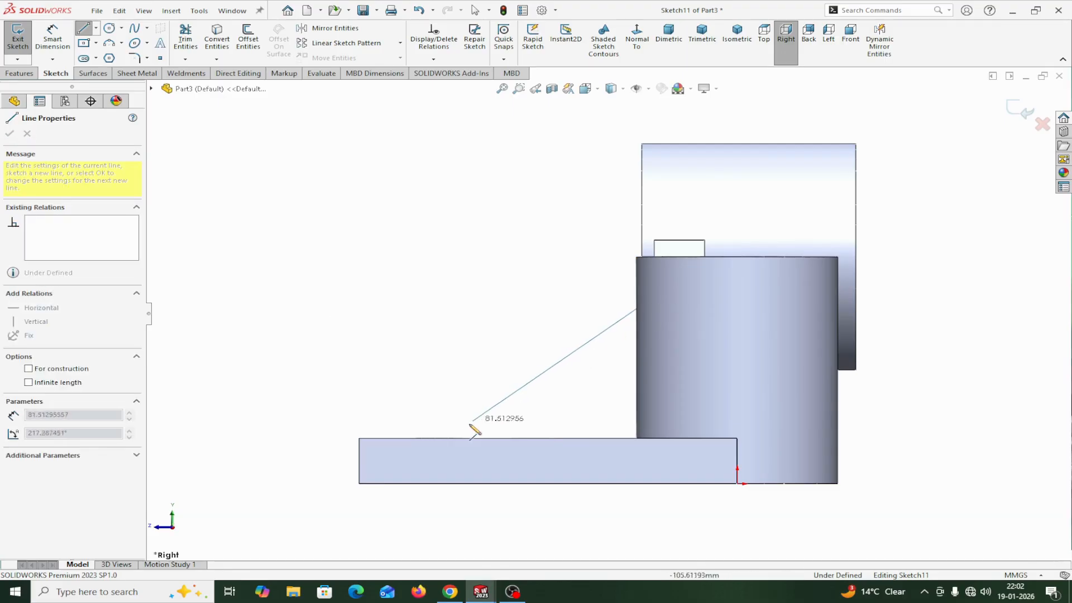
{"action": "left_click", "coordinate": [456, 438]}
{"action": "right_click", "coordinate": [459, 441]}
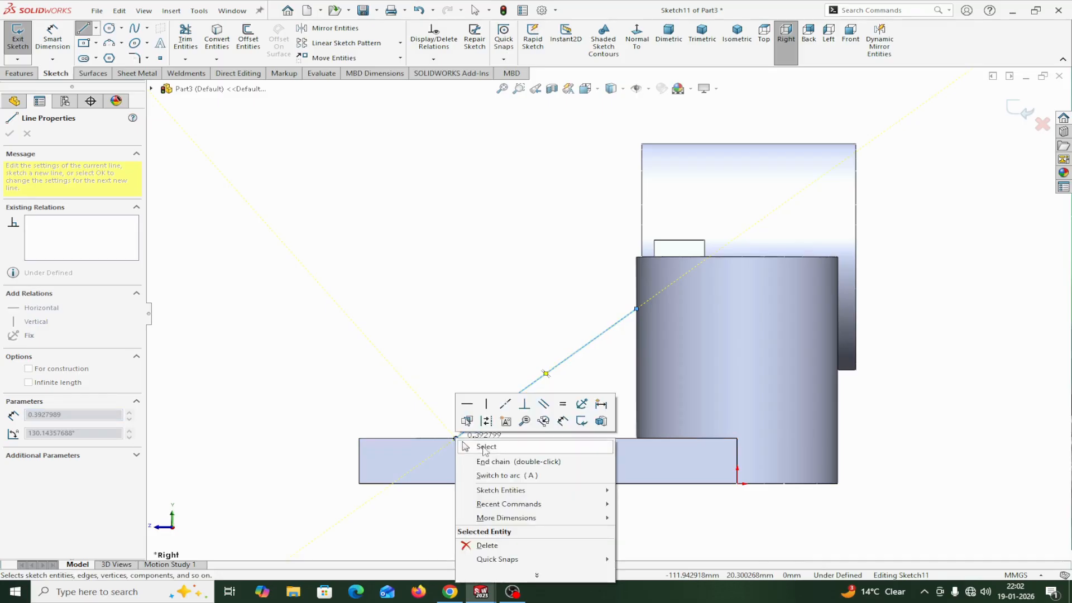
{"action": "left_click", "coordinate": [486, 447]}
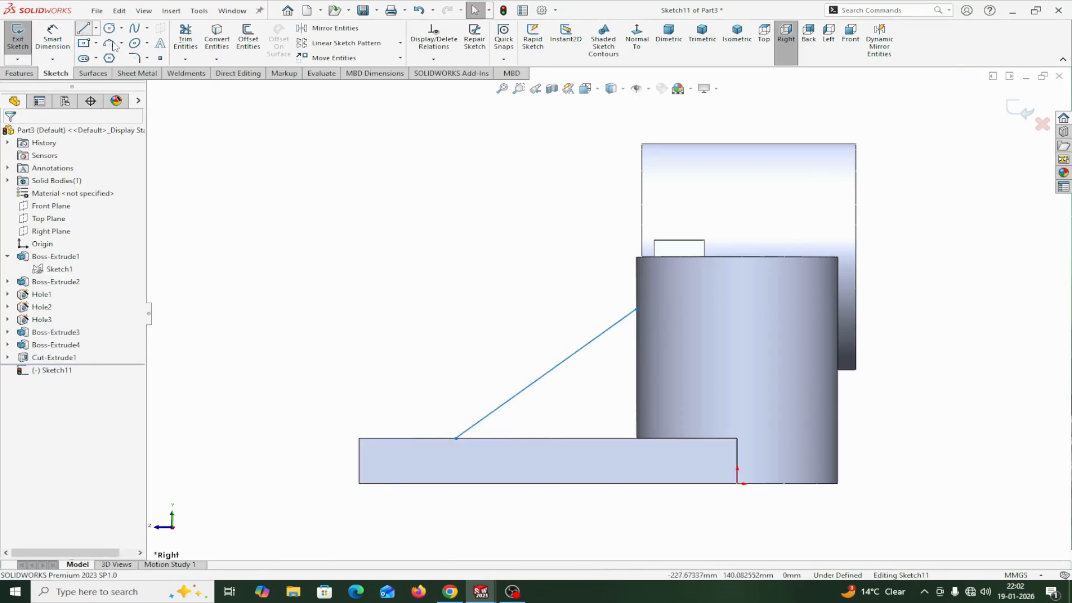
- Add a horizontal line about 6 mm long from the sloping line's upper end into the boss
{"action": "left_click", "coordinate": [82, 28]}
{"action": "left_click", "coordinate": [637, 309]}
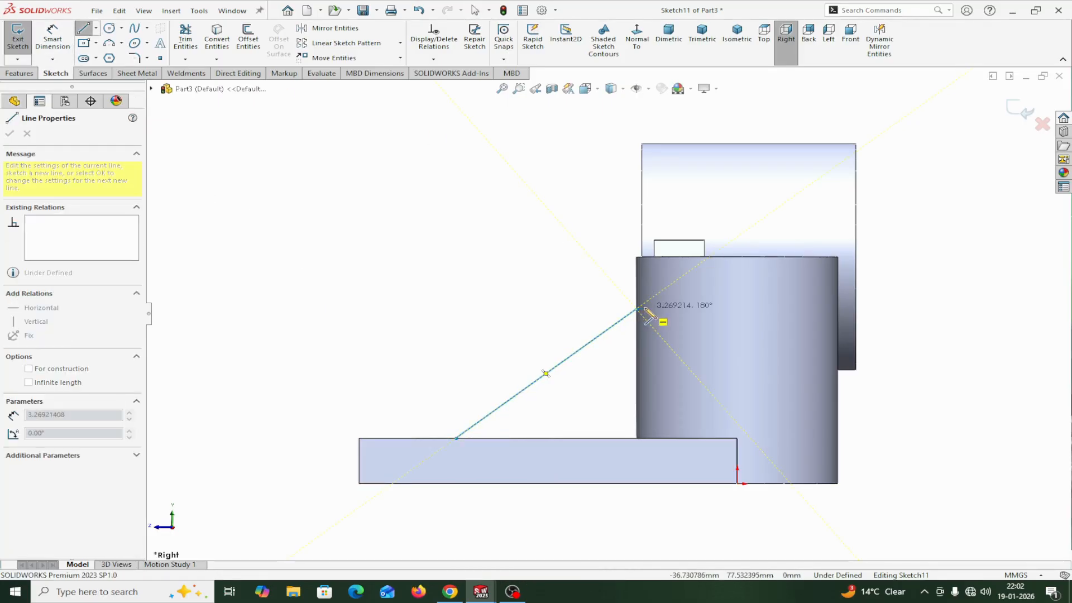
{"action": "left_click", "coordinate": [651, 309]}
{"action": "right_click", "coordinate": [652, 309]}
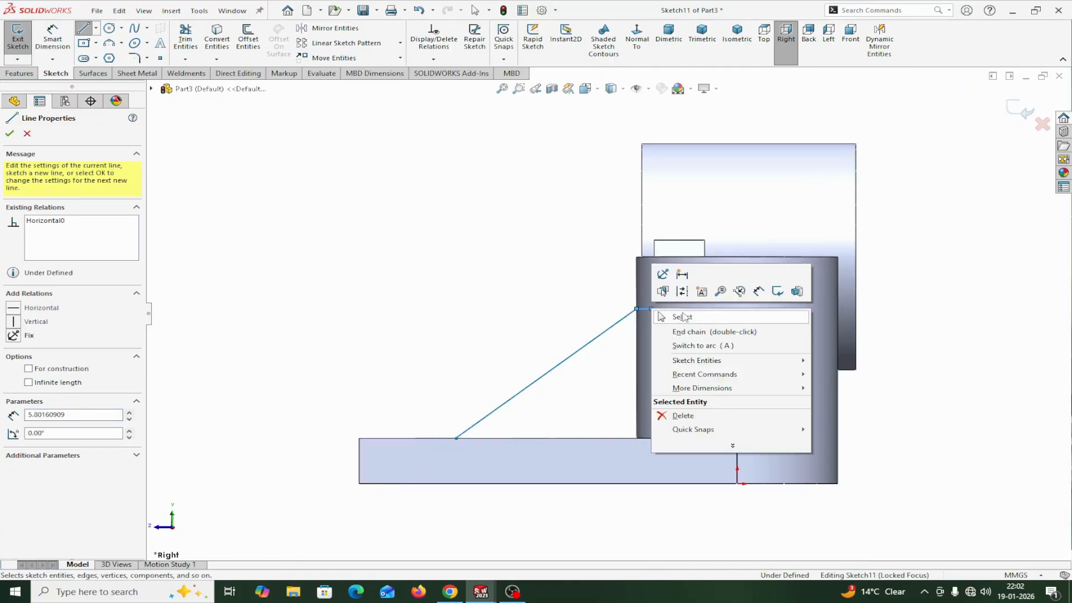
{"action": "left_click", "coordinate": [691, 320]}
- Dimension the short horizontal line inside the boss to 1 mm
{"action": "left_click", "coordinate": [61, 39]}
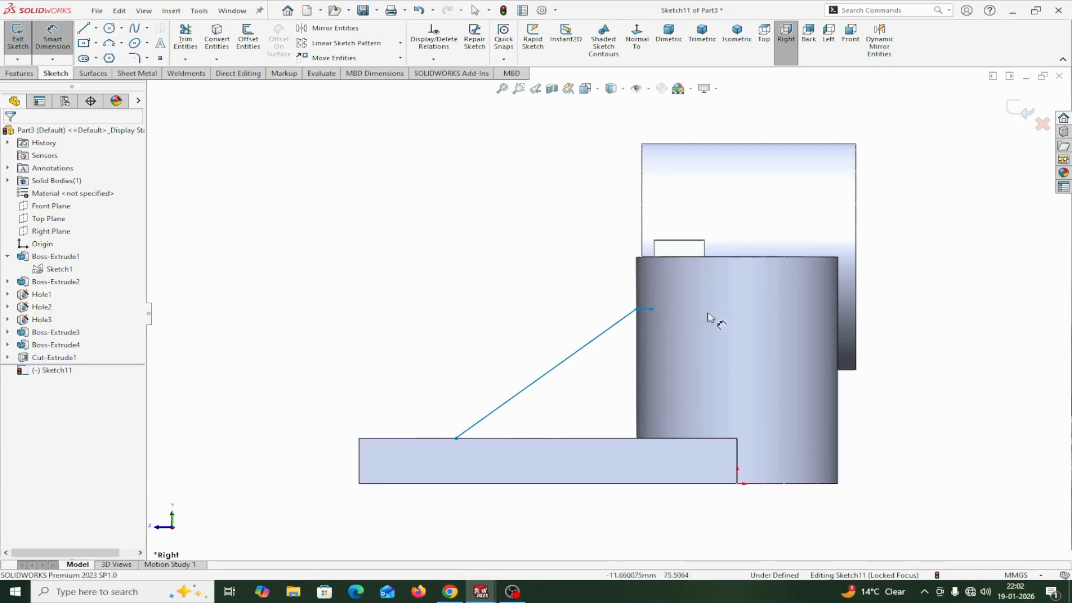
{"action": "scroll", "coordinate": [643, 318], "scroll_direction": "down", "scroll_amount": 3}
{"action": "left_click", "coordinate": [614, 291]}
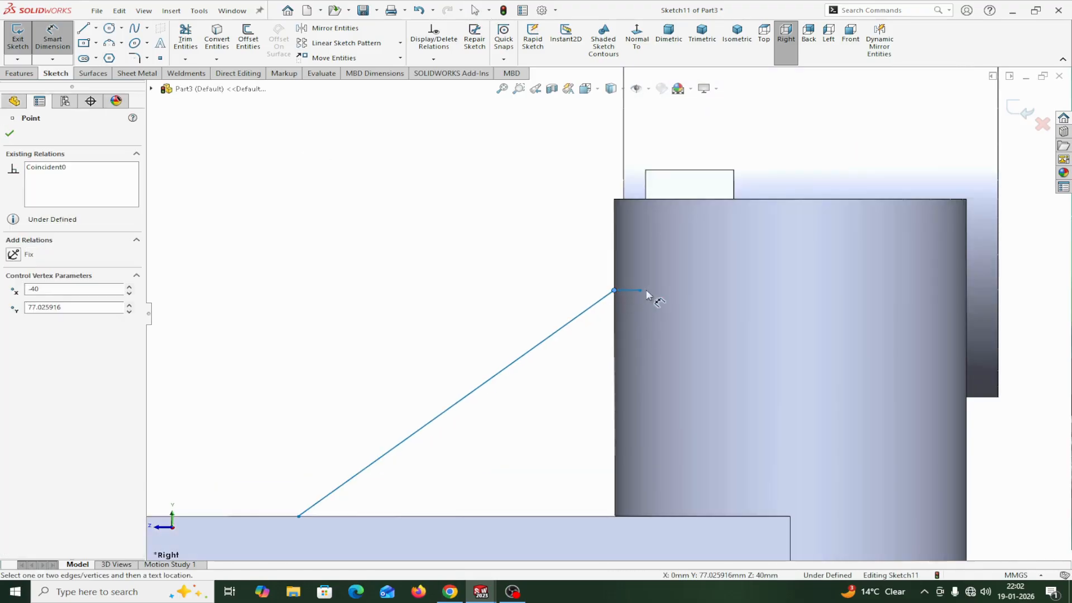
{"action": "left_click", "coordinate": [640, 291]}
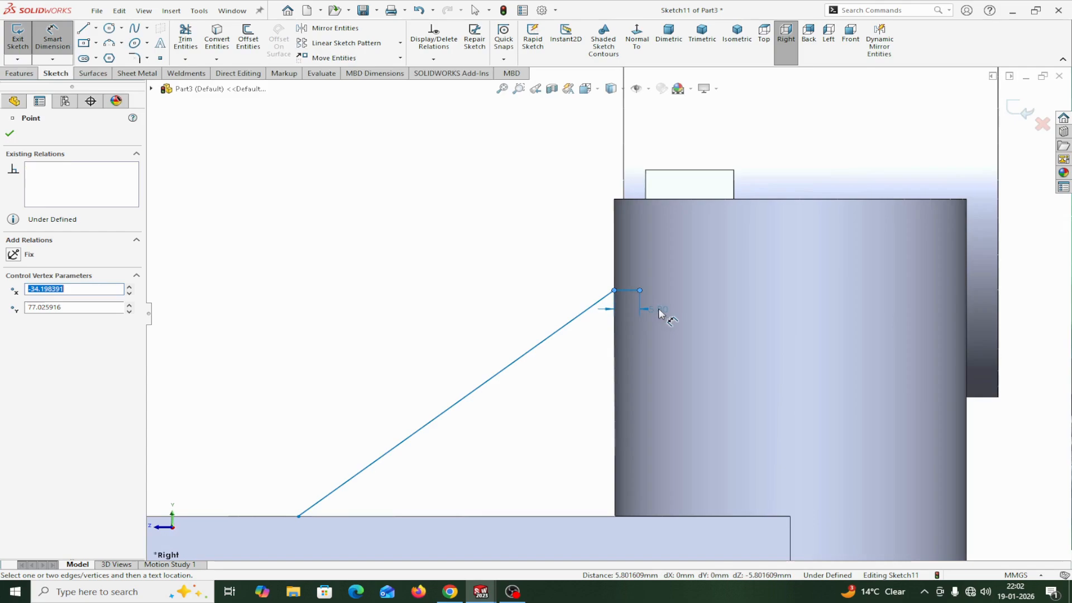
{"action": "left_click", "coordinate": [659, 314]}
{"action": "type", "text": "1"}
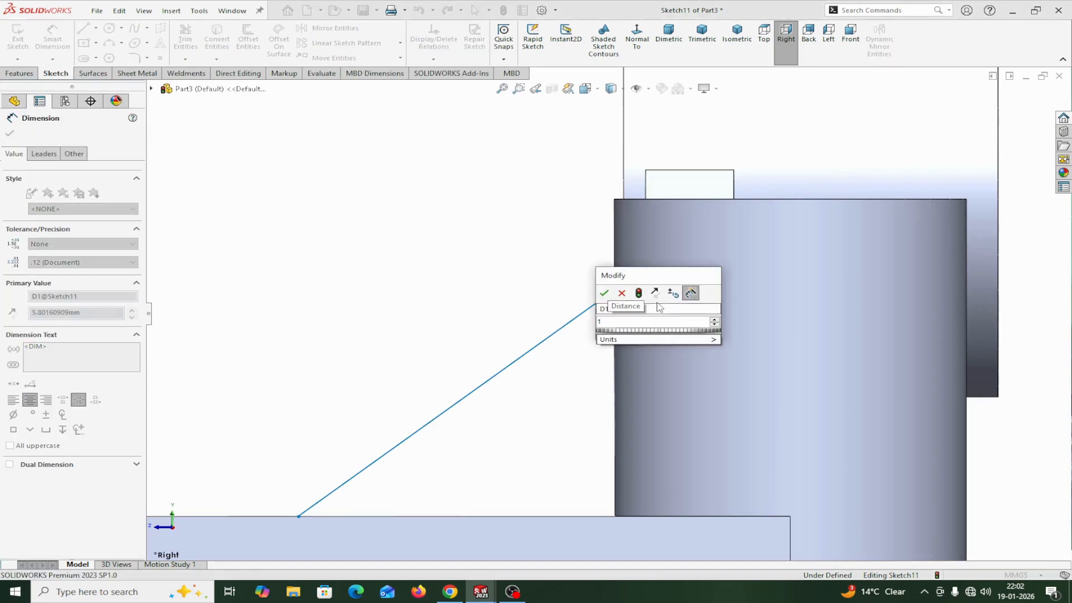
{"action": "left_click", "coordinate": [605, 294]}
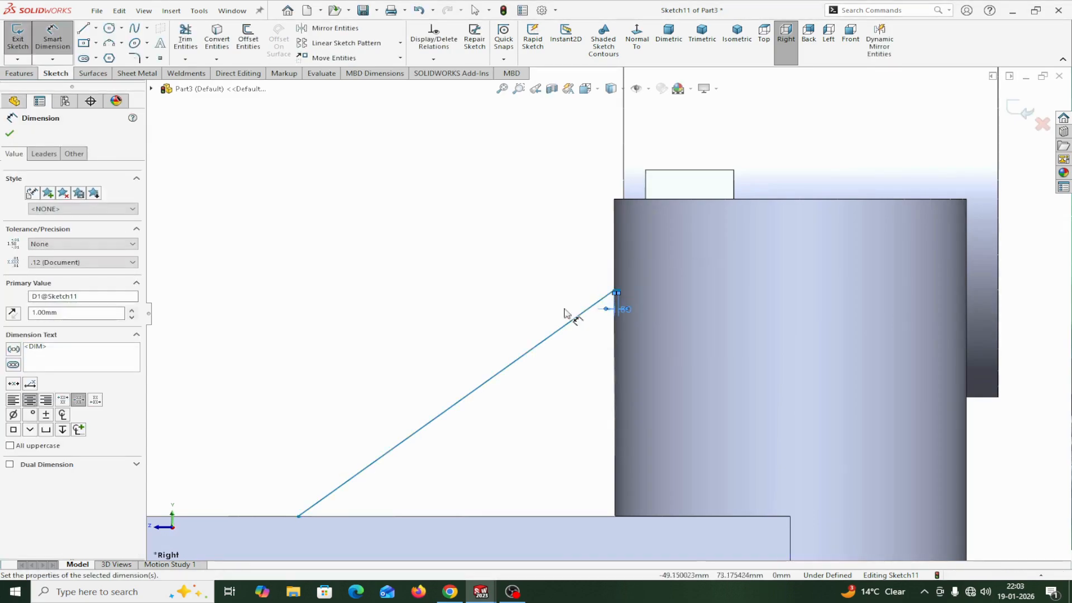
{"action": "left_click", "coordinate": [9, 133]}
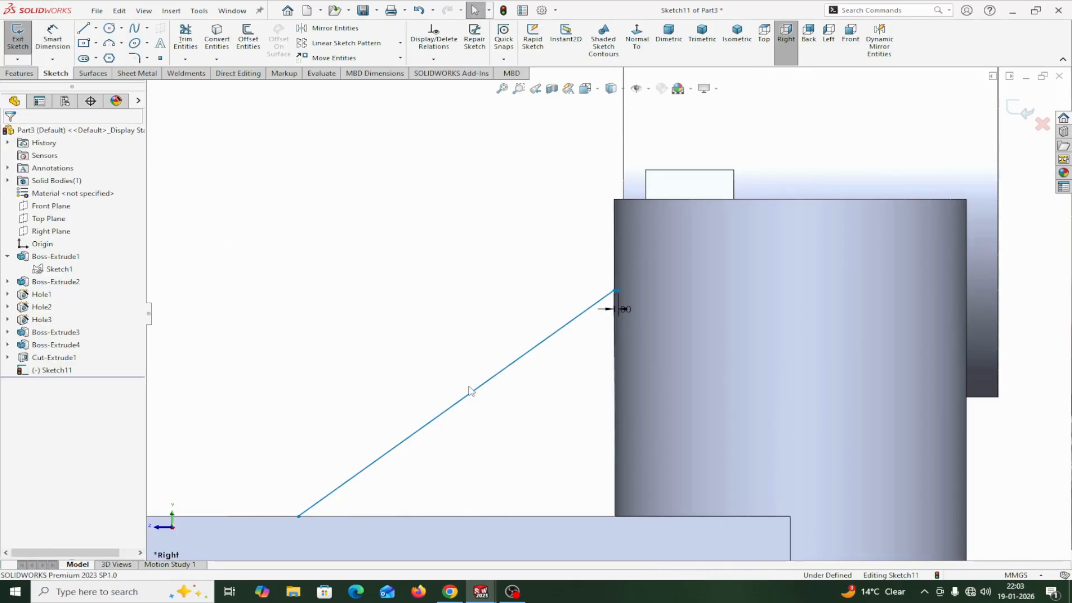
- Dimension the height of the sloping line's upper end above the plate's upper edge to 50 mm
{"action": "left_click", "coordinate": [53, 37]}
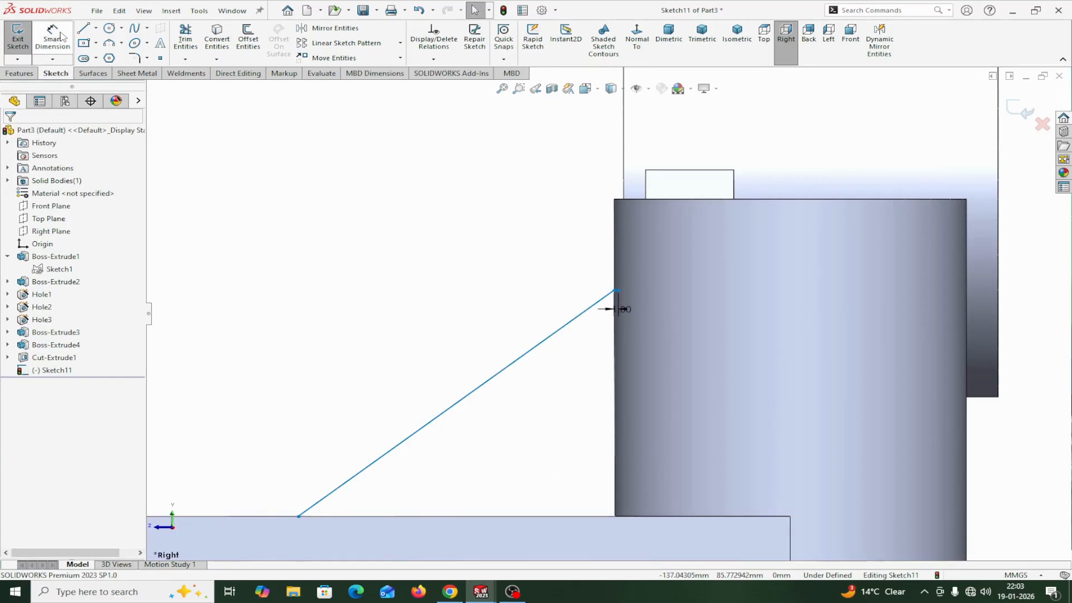
{"action": "left_click", "coordinate": [547, 516]}
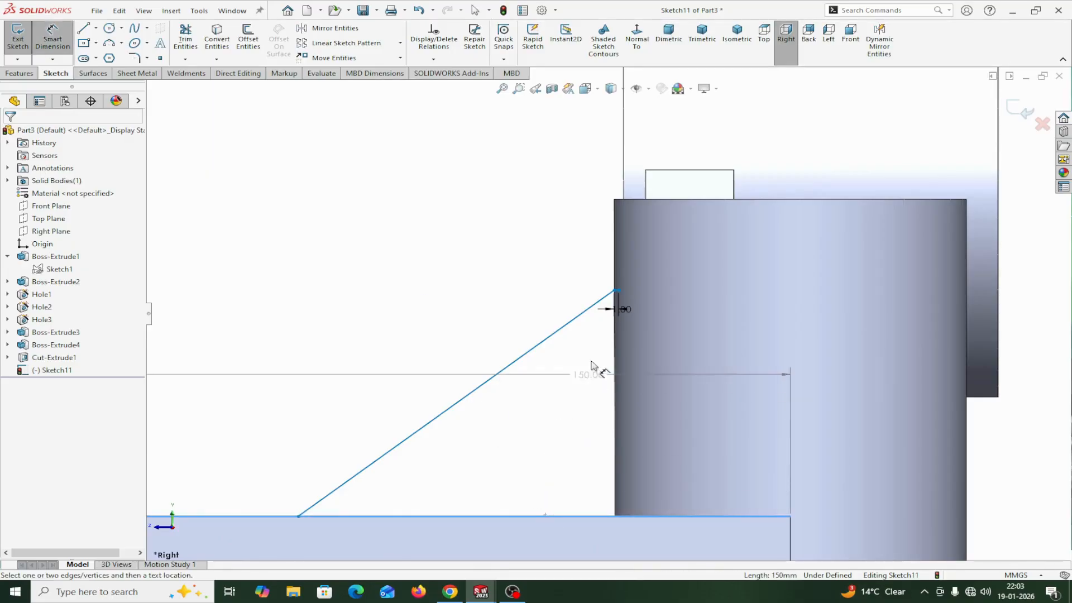
{"action": "left_click", "coordinate": [613, 291]}
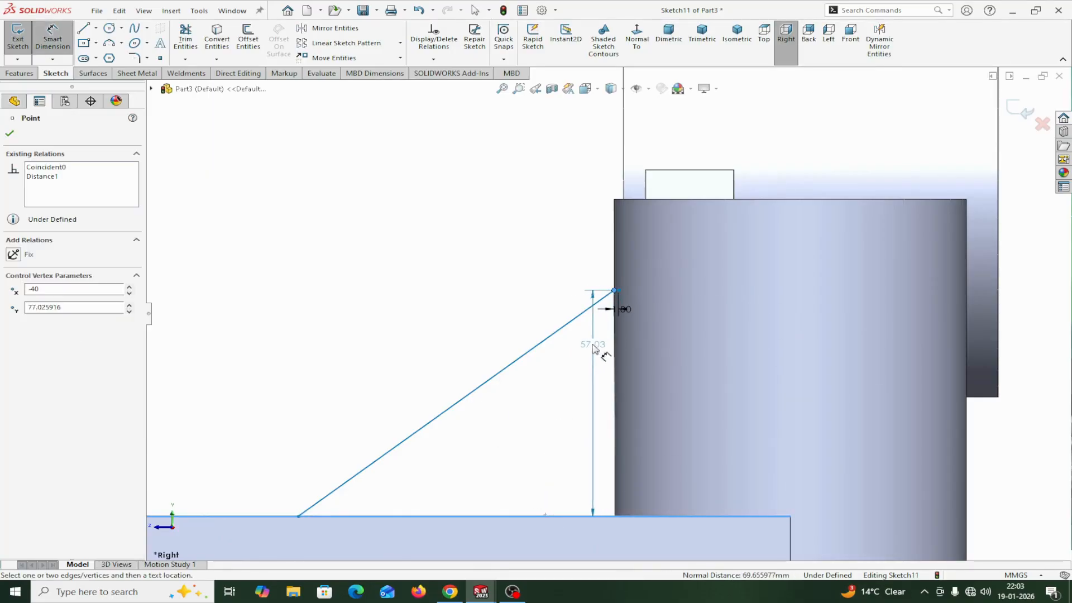
{"action": "left_click", "coordinate": [693, 353]}
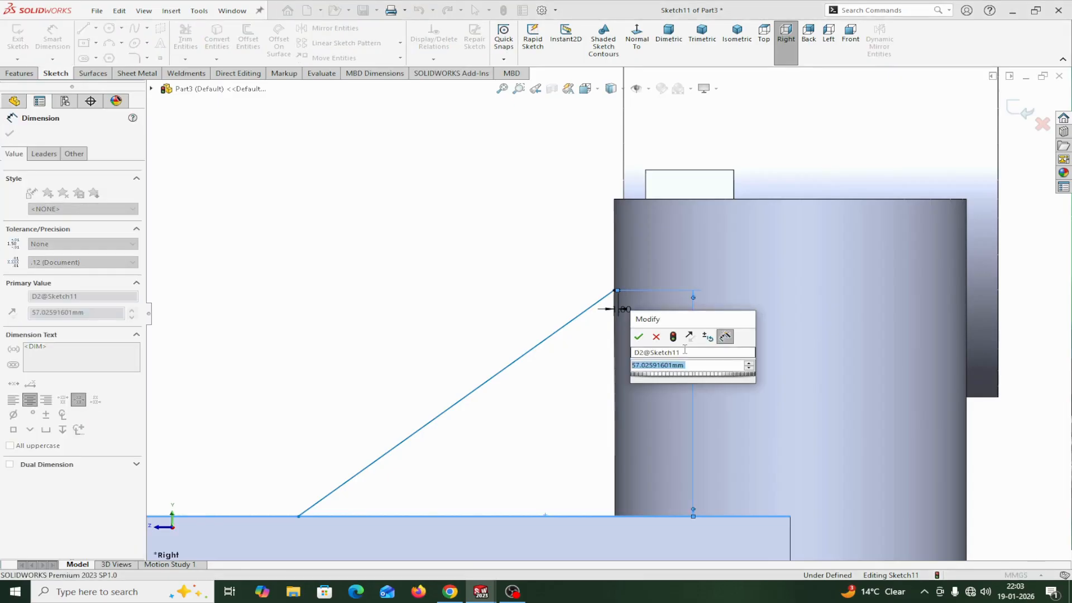
{"action": "type", "text": "50"}
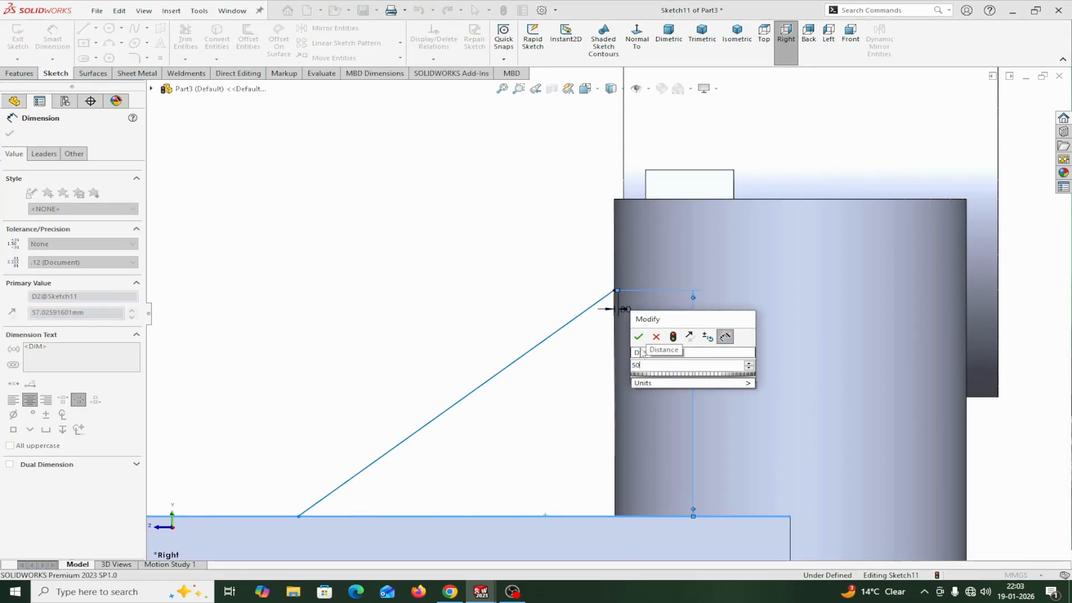
{"action": "left_click", "coordinate": [638, 336]}
- Dimension the angle between the sloping line and the plate's upper edge to 45 degrees
{"action": "scroll", "coordinate": [609, 321], "scroll_direction": "up", "scroll_amount": 3}
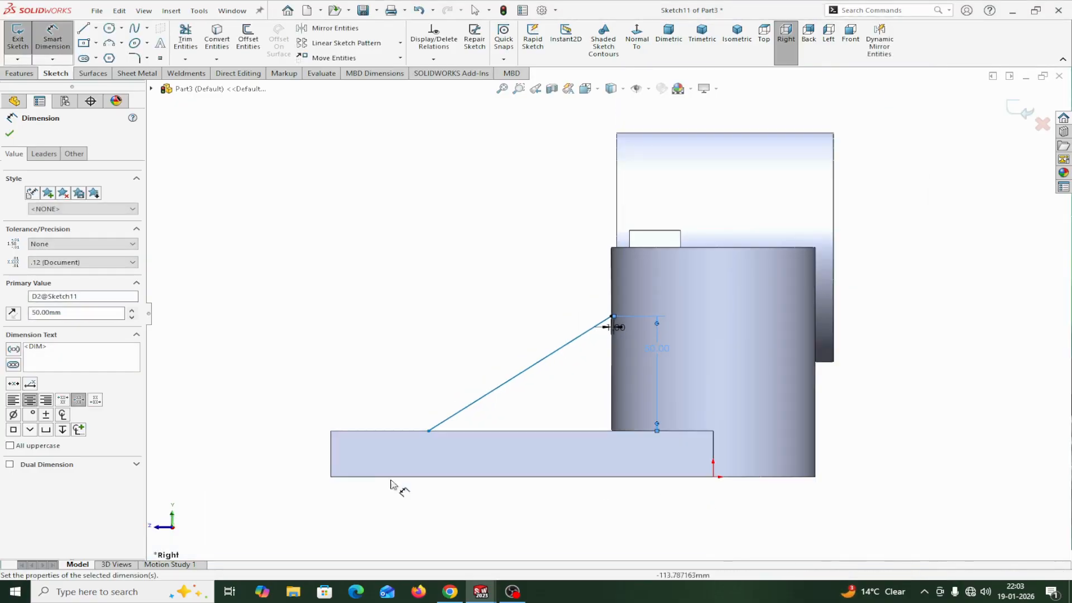
{"action": "left_click", "coordinate": [466, 409]}
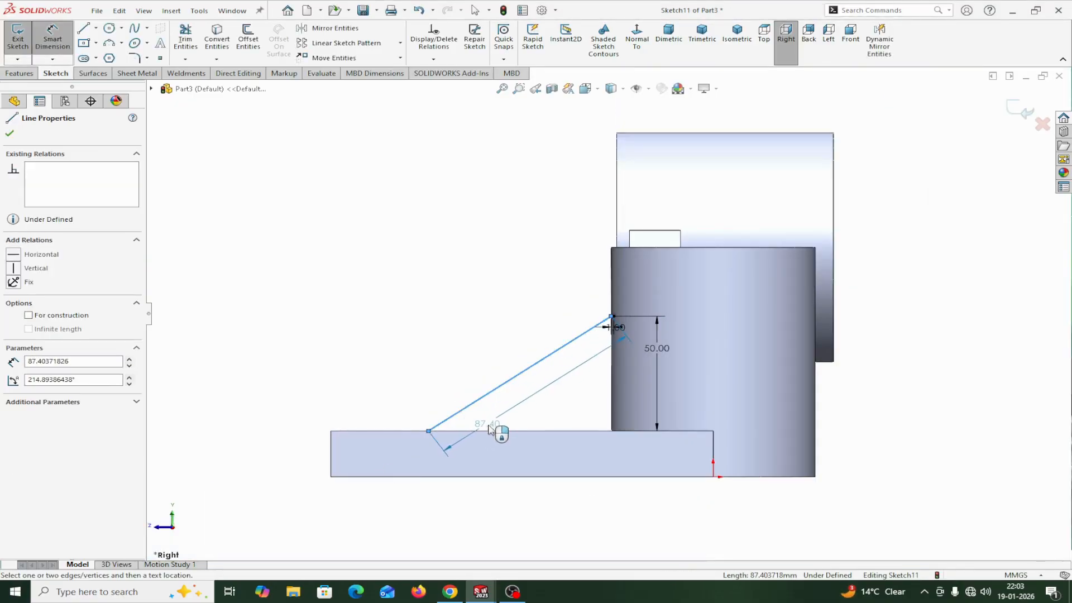
{"action": "left_click", "coordinate": [491, 432]}
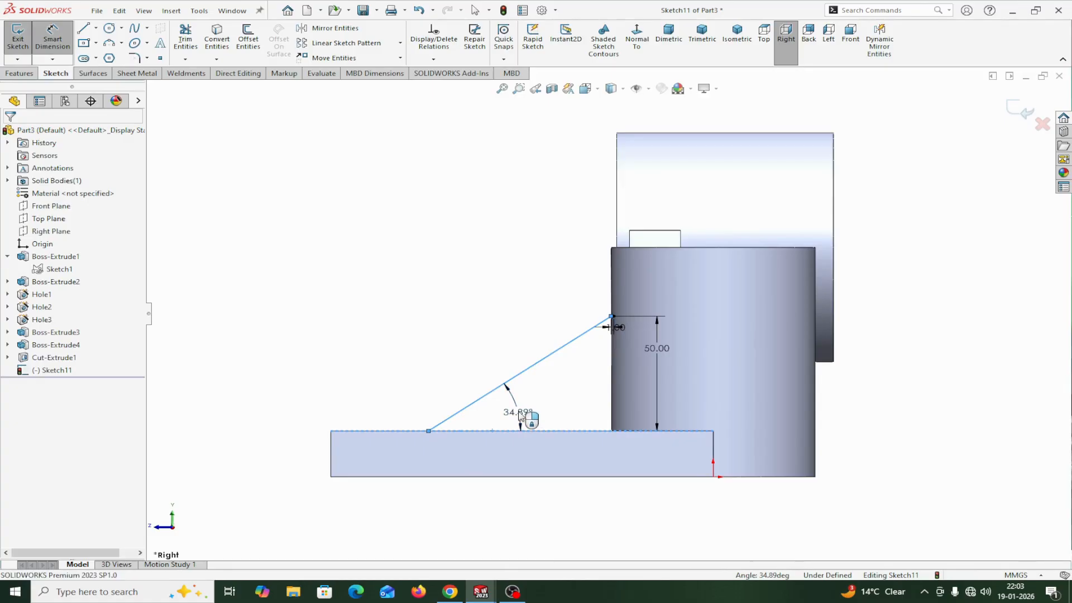
{"action": "left_click", "coordinate": [520, 416]}
{"action": "type", "text": "4"}
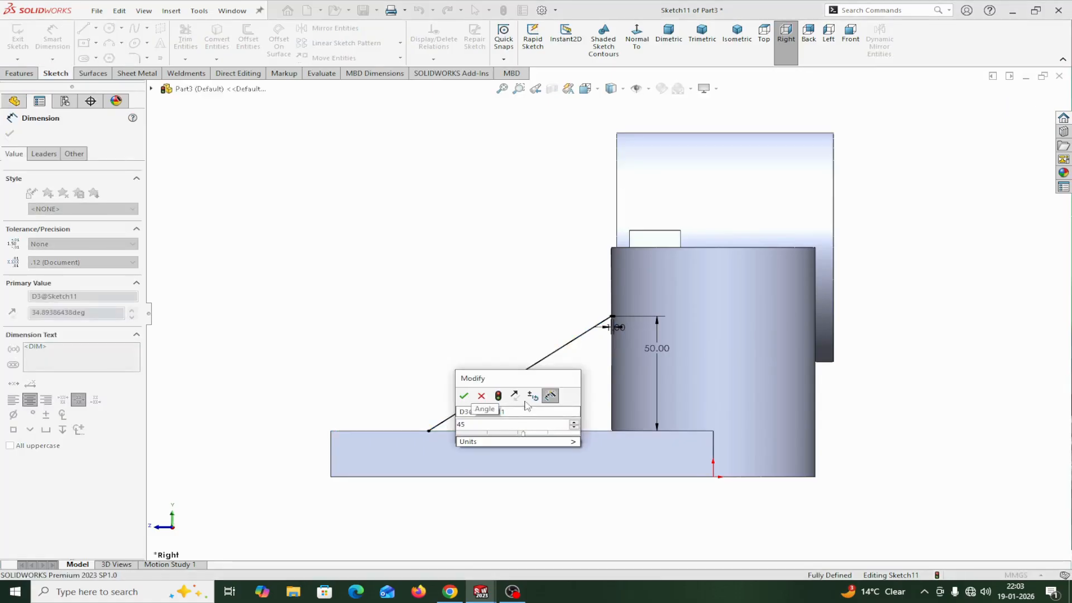
{"action": "type", "text": "5"}
{"action": "left_click", "coordinate": [464, 395]}
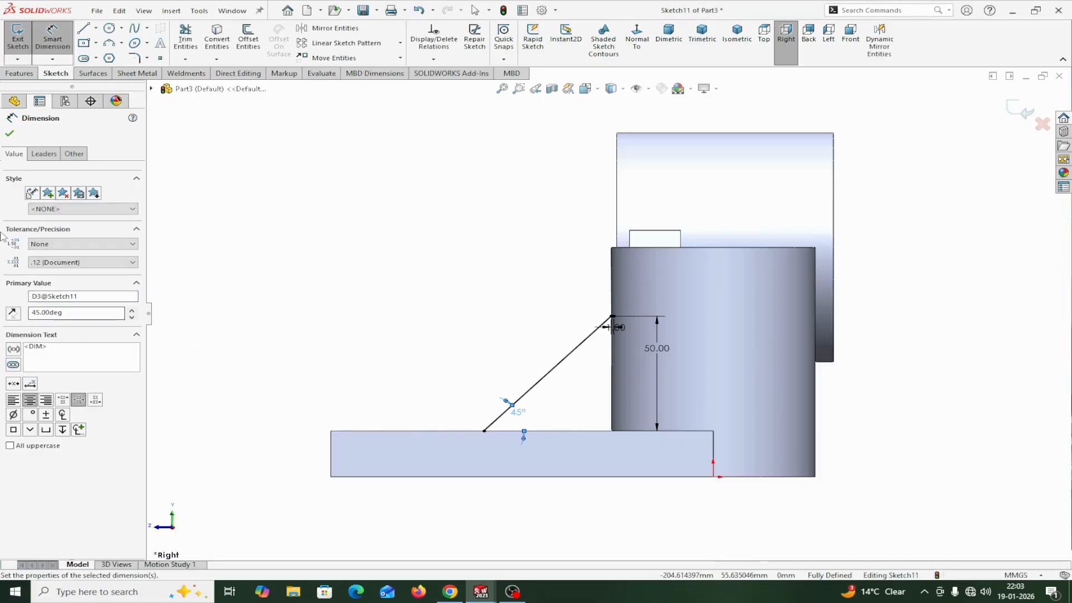
{"action": "left_click", "coordinate": [11, 134]}
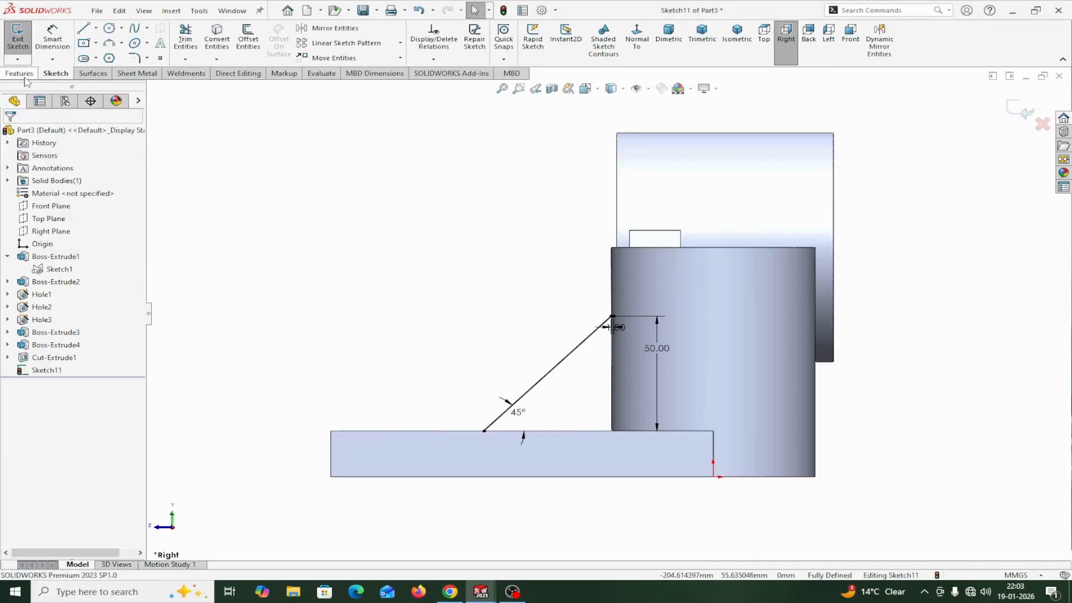
- Create a rib from the sloping profile beside the vertical boss, 20 mm thick on both sides of the sketch
{"action": "left_click", "coordinate": [20, 74]}
{"action": "left_click", "coordinate": [413, 29]}
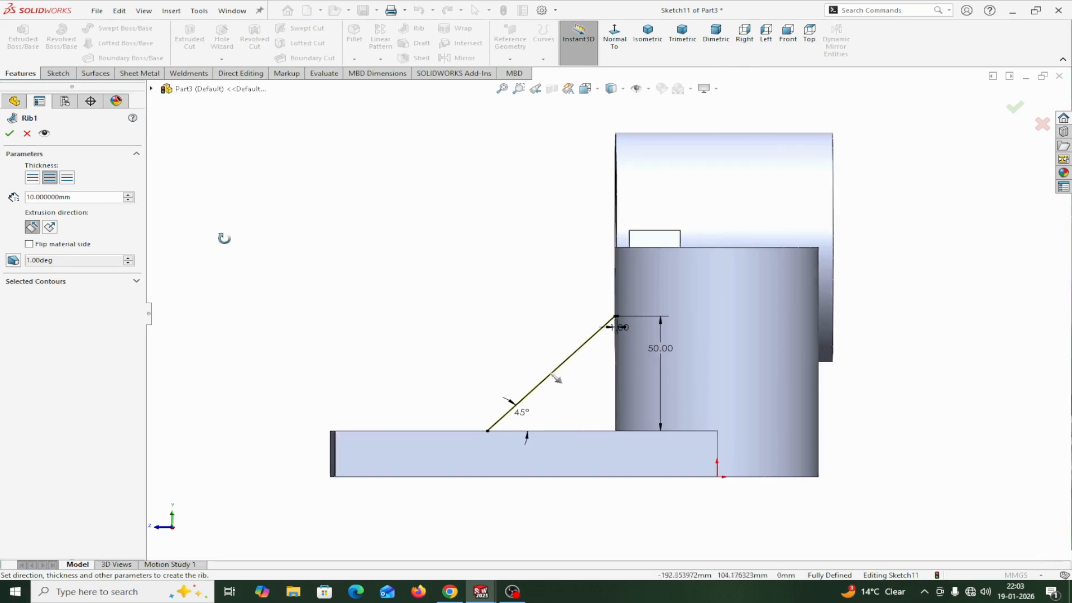
{"action": "left_click", "coordinate": [31, 178]}
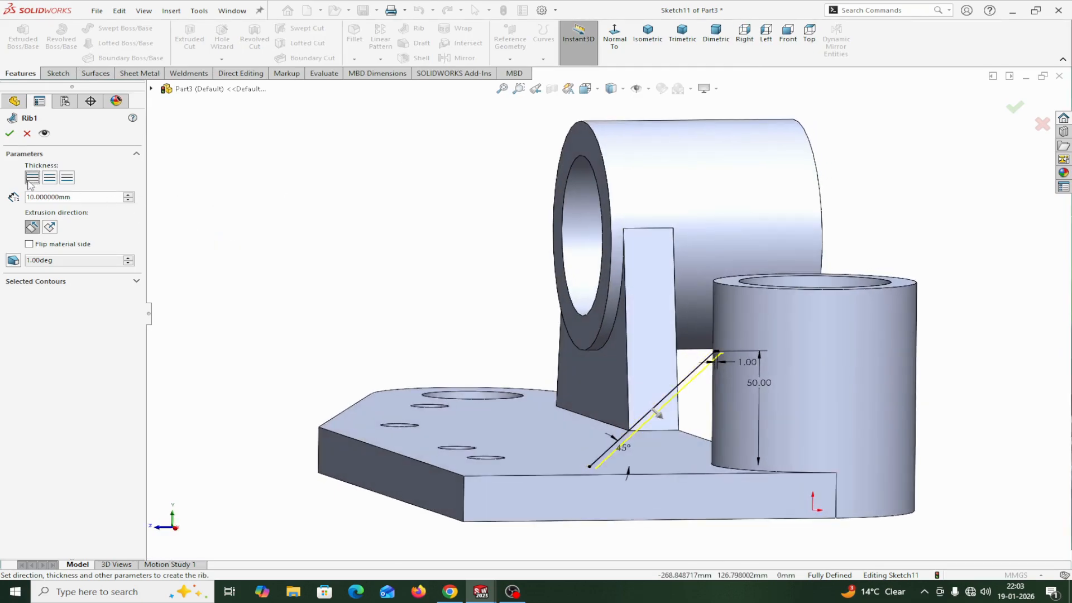
{"action": "middle_click_drag", "start_coordinate": [262, 216], "coordinate": [280, 227]}
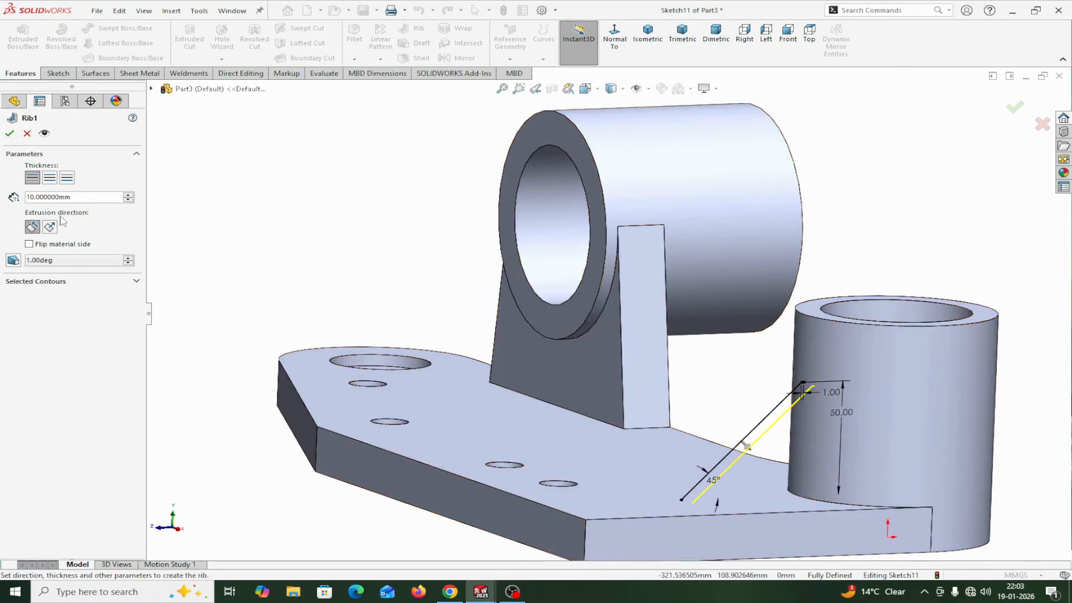
{"action": "left_click", "coordinate": [66, 178]}
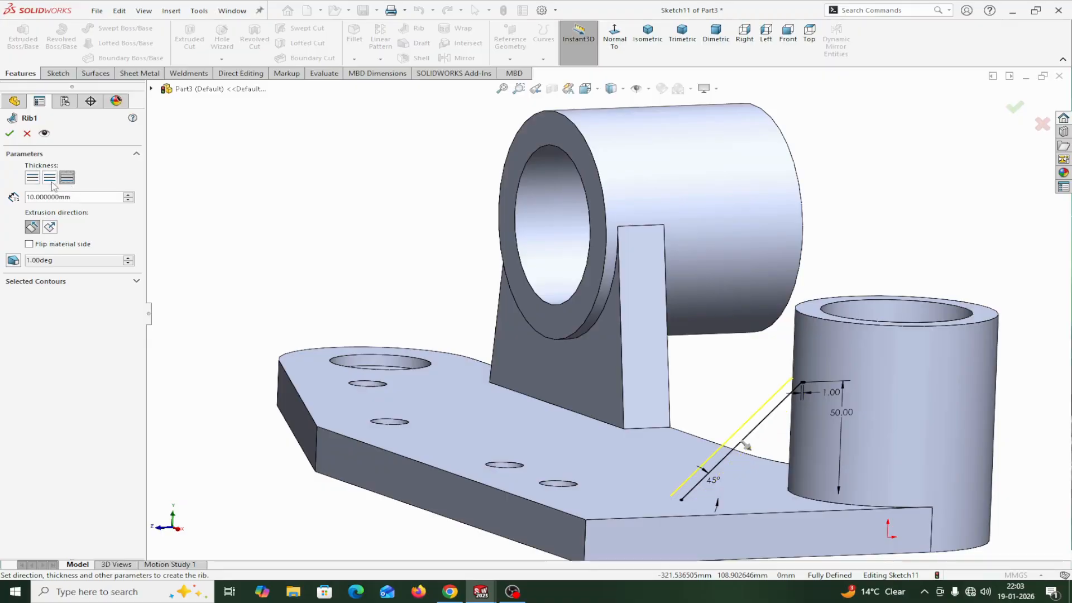
{"action": "left_click", "coordinate": [50, 178]}
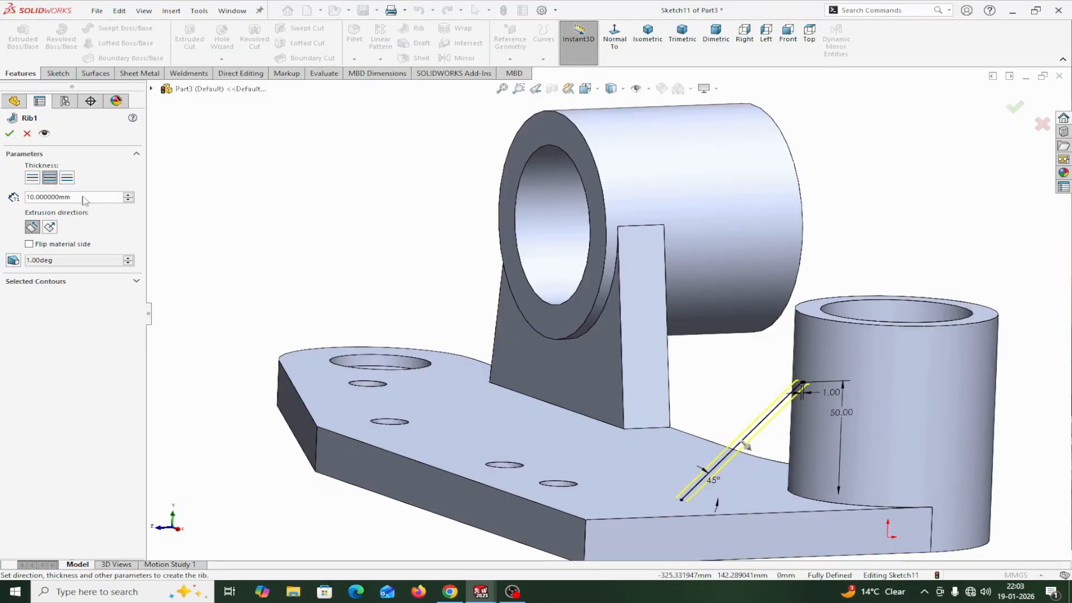
{"action": "left_click", "coordinate": [129, 195]}
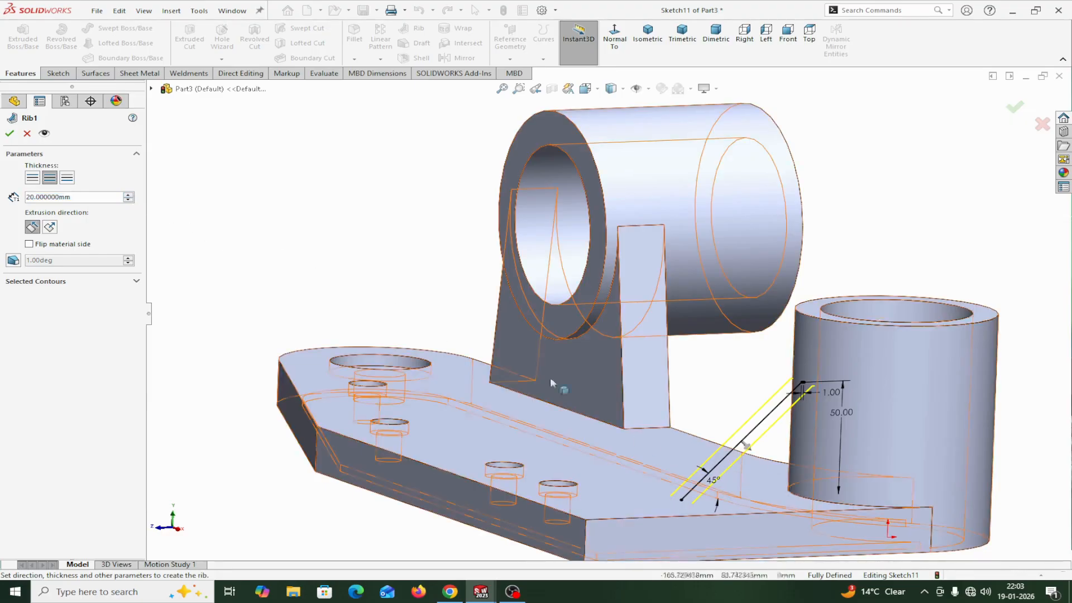
{"action": "left_click", "coordinate": [10, 135]}
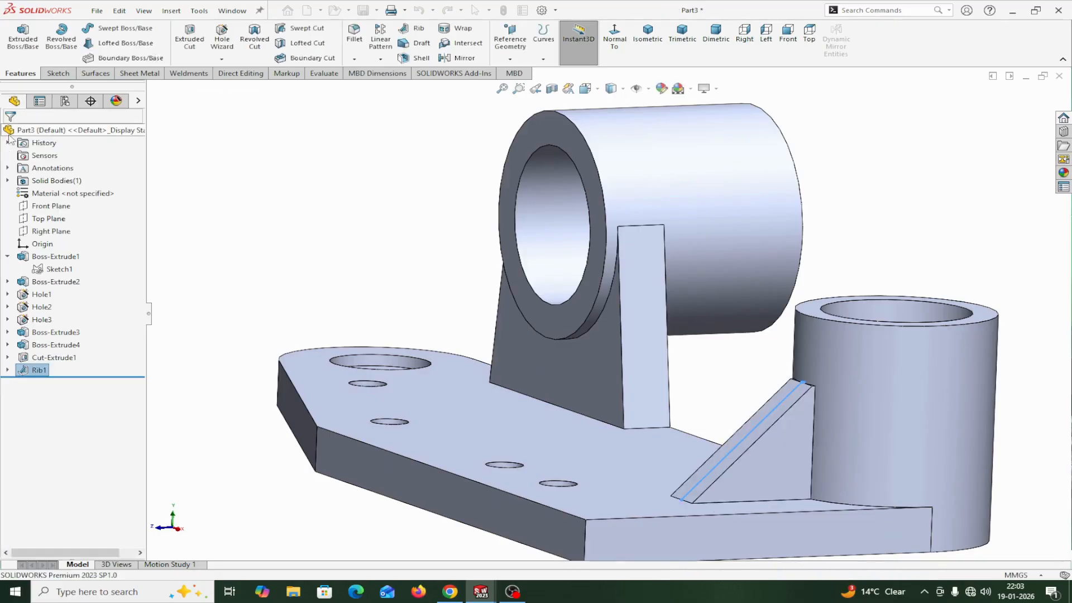
- Show the temporary axes of the bosses and holes
{"action": "key", "text": "f"}
{"action": "mouse_move", "coordinate": [310, 249]}
{"action": "middle_mouse_down"}
{"action": "mouse_move", "coordinate": [285, 240]}
{"action": "mouse_move", "coordinate": [321, 249]}
{"action": "mouse_move", "coordinate": [285, 246]}
{"action": "mouse_move", "coordinate": [302, 247]}
{"action": "middle_mouse_up"}
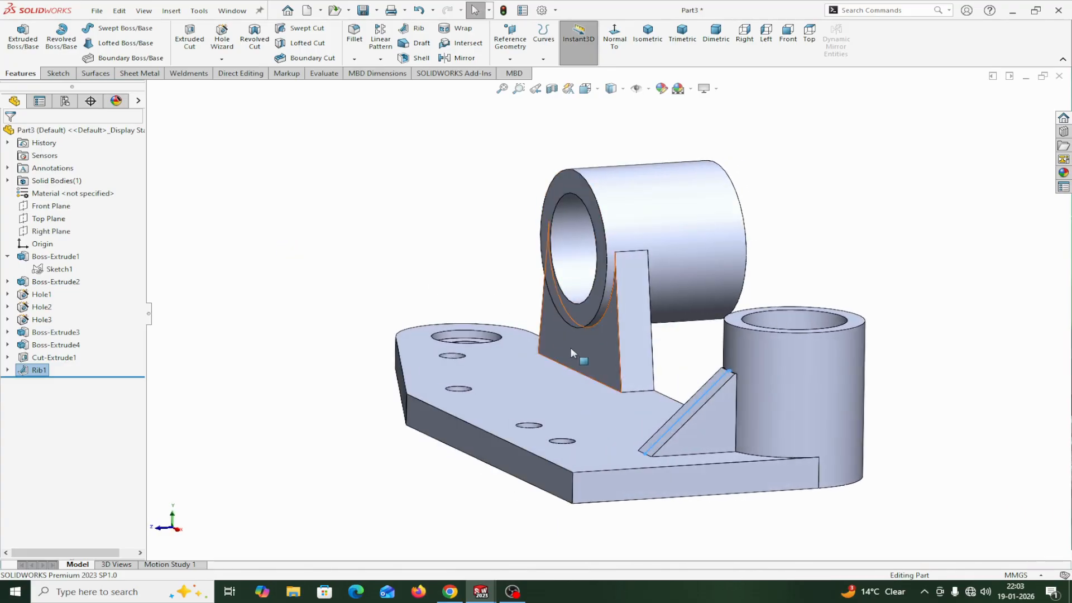
{"action": "middle_click_drag", "start_coordinate": [658, 335], "coordinate": [668, 337]}
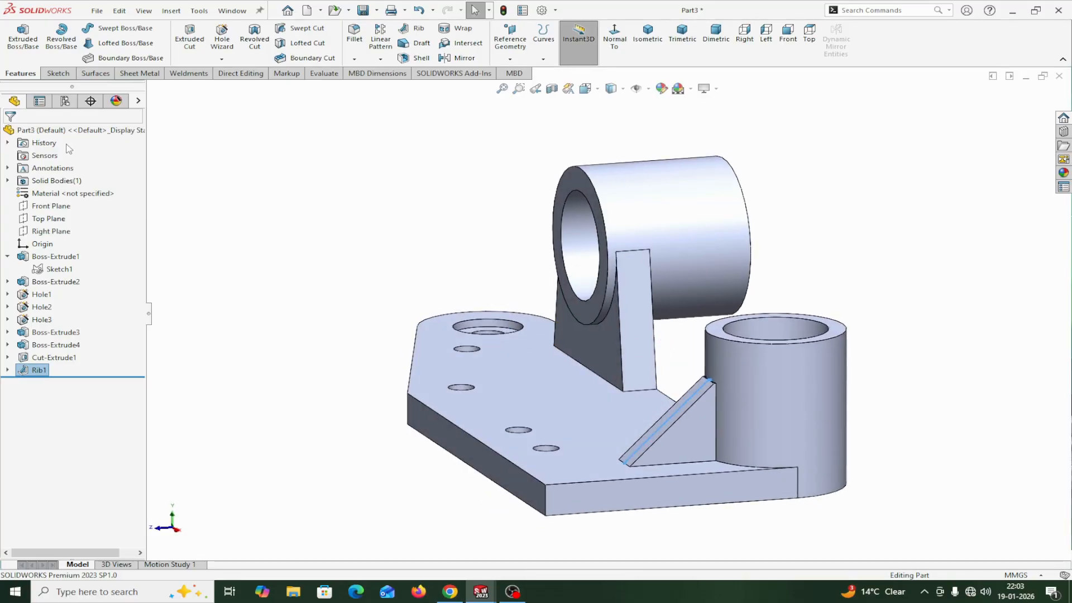
{"action": "left_click", "coordinate": [649, 89]}
{"action": "left_click", "coordinate": [655, 121]}
- Create a reference plane through the horizontal boss's axis and parallel to the Right Plane
{"action": "left_click", "coordinate": [510, 58]}
{"action": "left_click", "coordinate": [517, 69]}
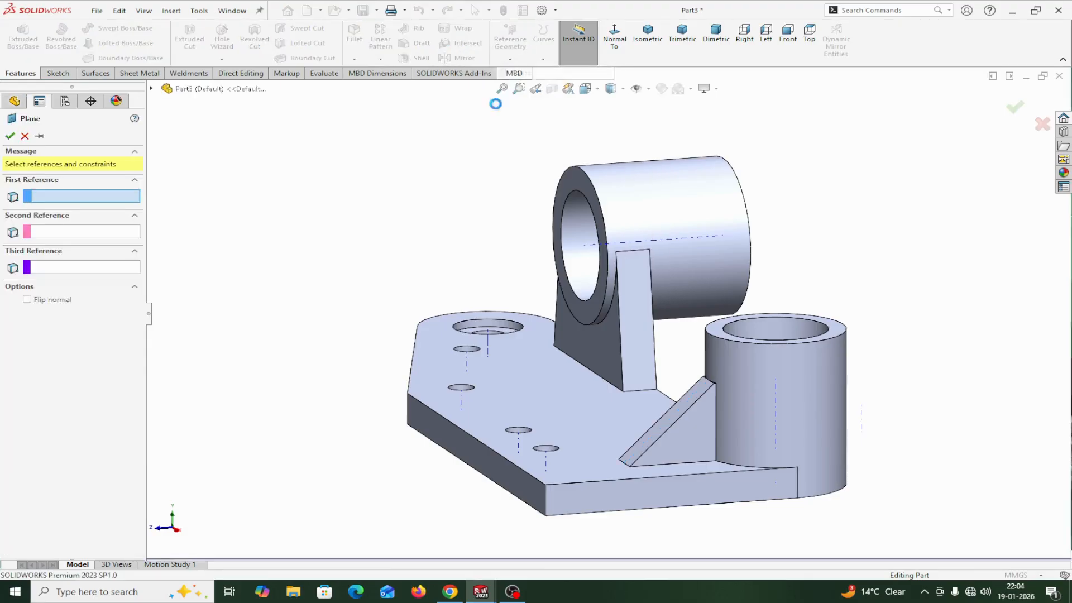
{"action": "left_click", "coordinate": [595, 246]}
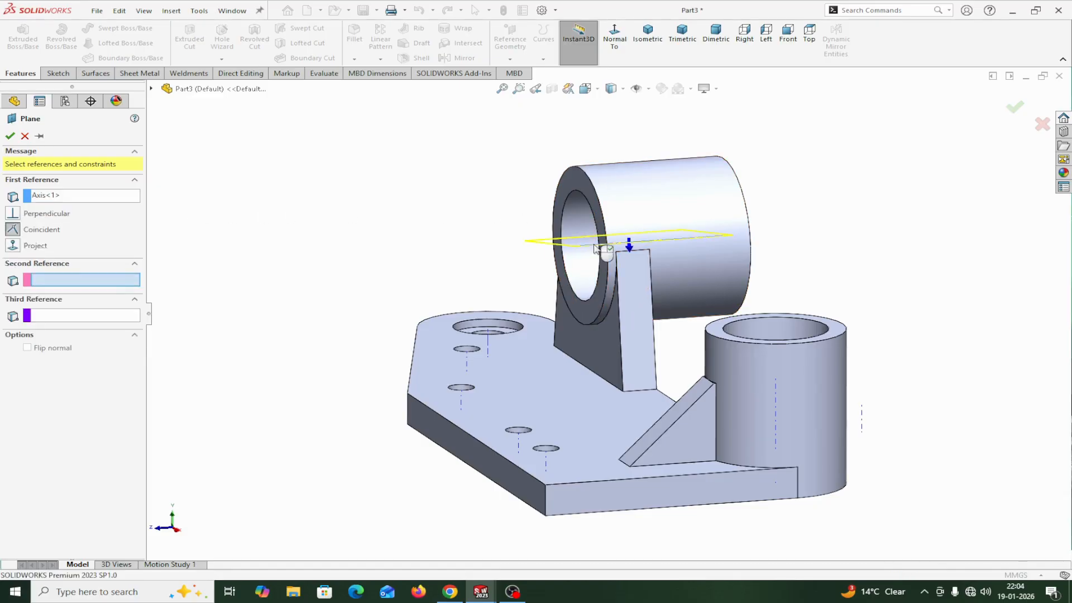
{"action": "left_click", "coordinate": [151, 88]}
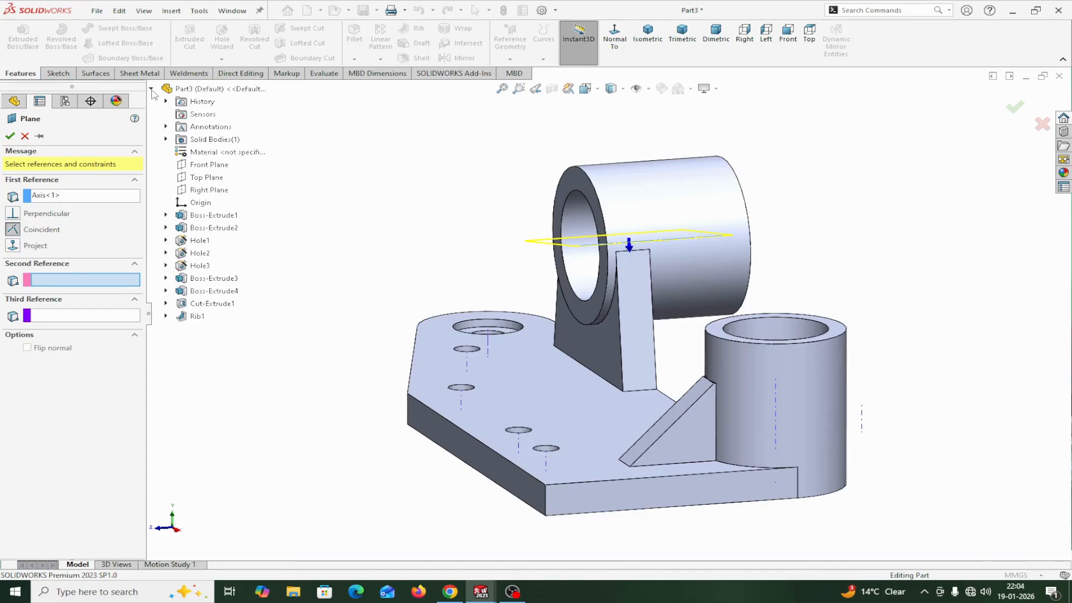
{"action": "left_click", "coordinate": [196, 190]}
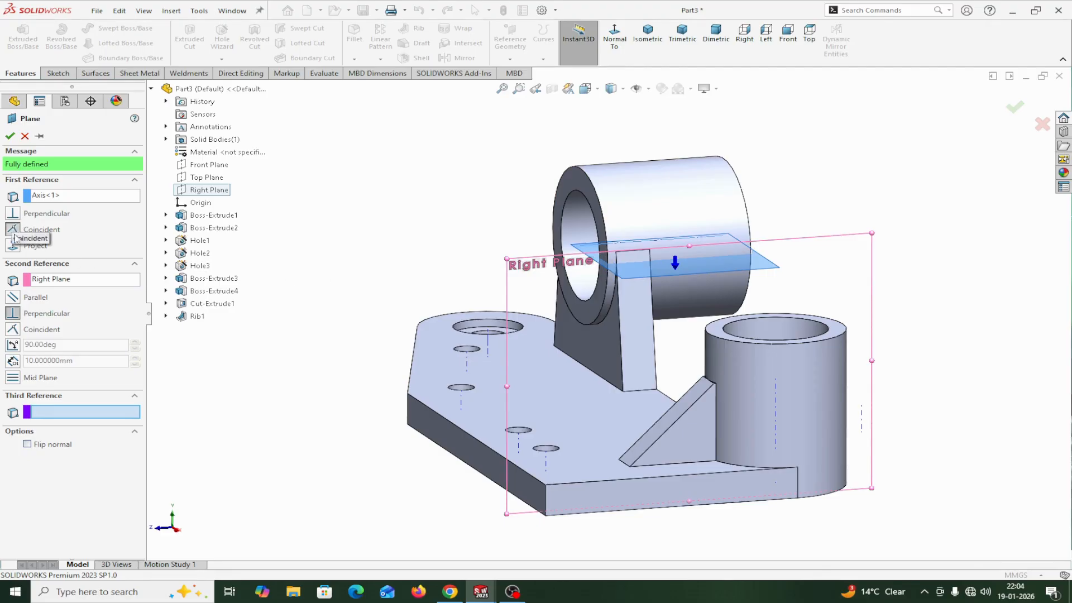
{"action": "left_click", "coordinate": [15, 299]}
{"action": "left_click", "coordinate": [9, 137]}
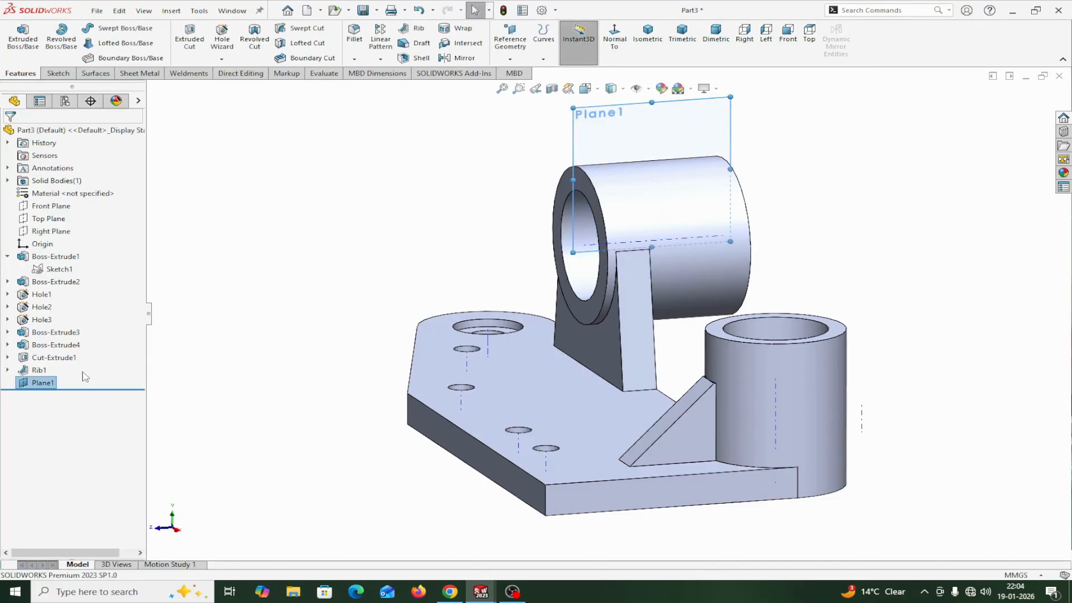
- Start a sketch on the new plane and view it squarely from the lug side of the bracket
{"action": "left_click", "coordinate": [40, 383]}
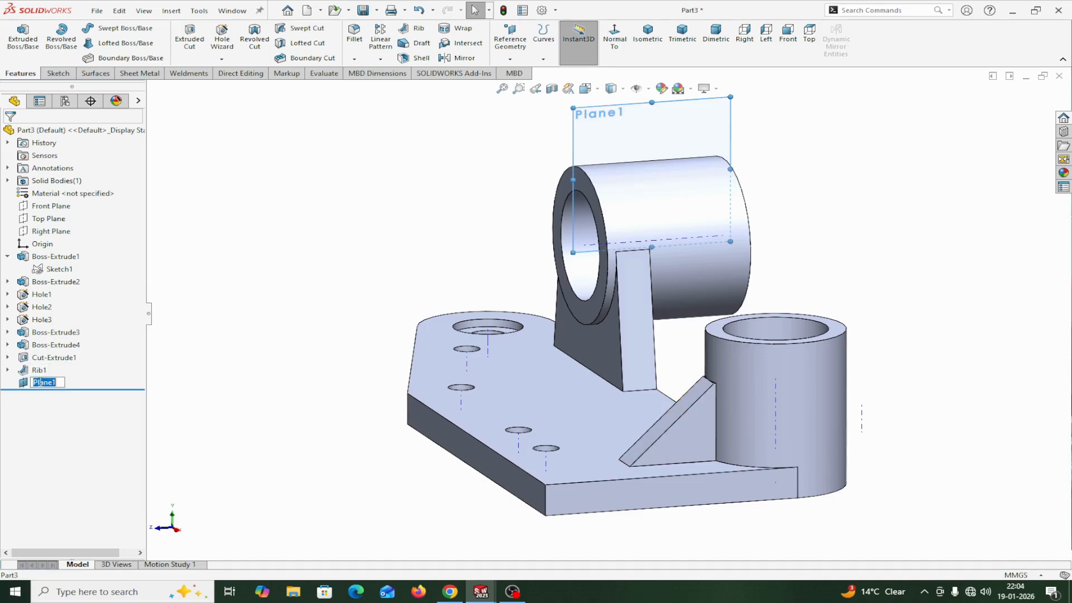
{"action": "left_click", "coordinate": [37, 383]}
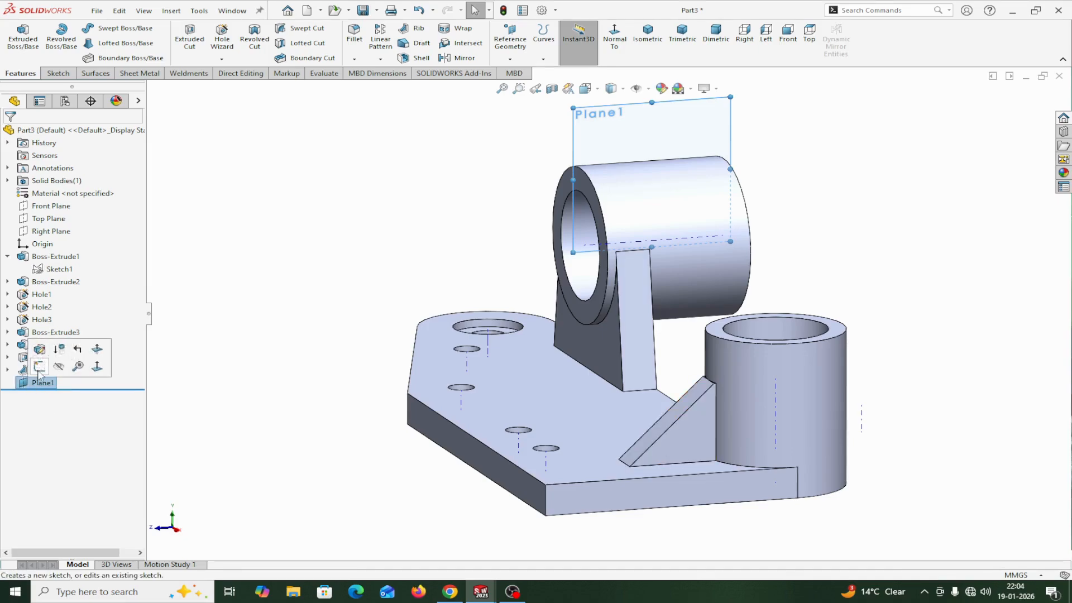
{"action": "left_click", "coordinate": [40, 370]}
{"action": "left_click", "coordinate": [636, 36]}
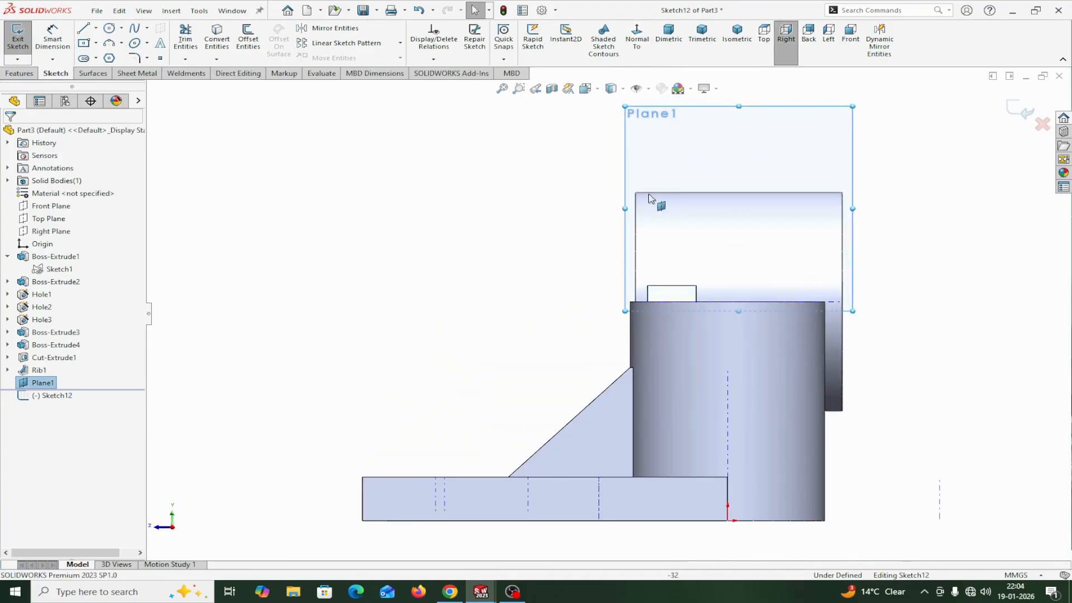
{"action": "left_click", "coordinate": [636, 36]}
{"action": "scroll", "coordinate": [659, 416], "scroll_direction": "up", "scroll_amount": 1}
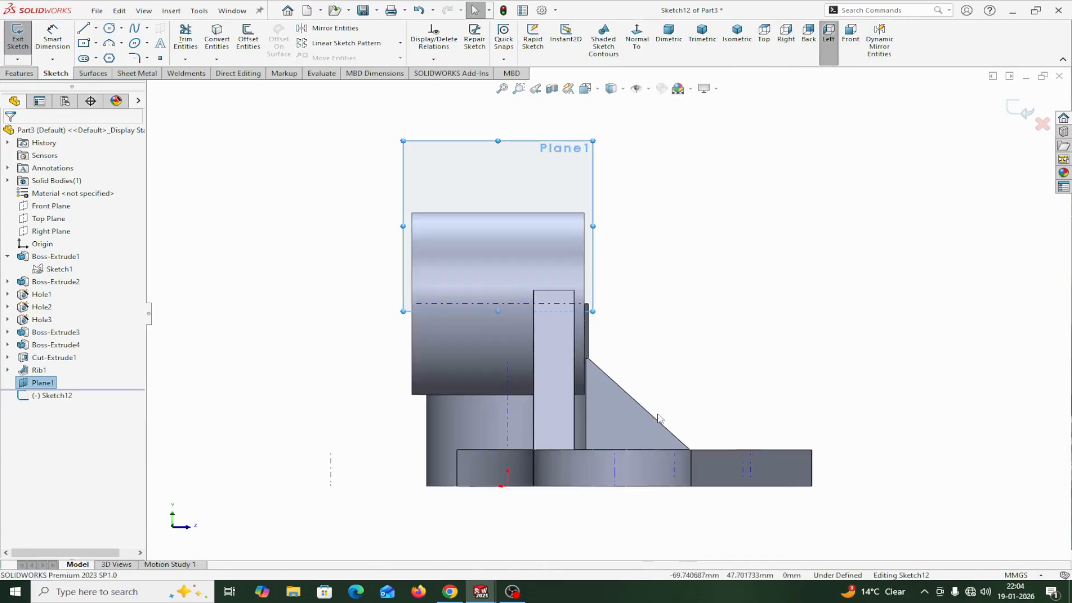
{"action": "scroll", "coordinate": [663, 385], "scroll_direction": "down", "scroll_amount": 3}
{"action": "scroll", "coordinate": [574, 409], "scroll_direction": "up", "scroll_amount": 2}
{"action": "scroll", "coordinate": [575, 409], "scroll_direction": "down", "scroll_amount": 2}
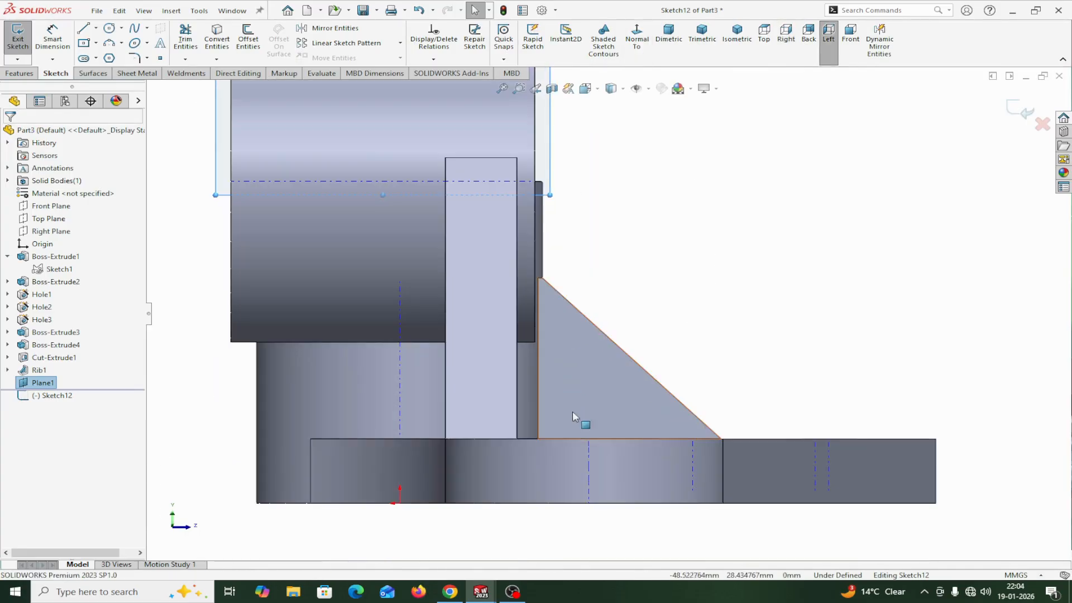
- Sketch a sloping line about 46 mm long from the lug's edge, level with the horizontal boss's underside, down to the plate's upper edge
{"action": "left_click", "coordinate": [83, 29]}
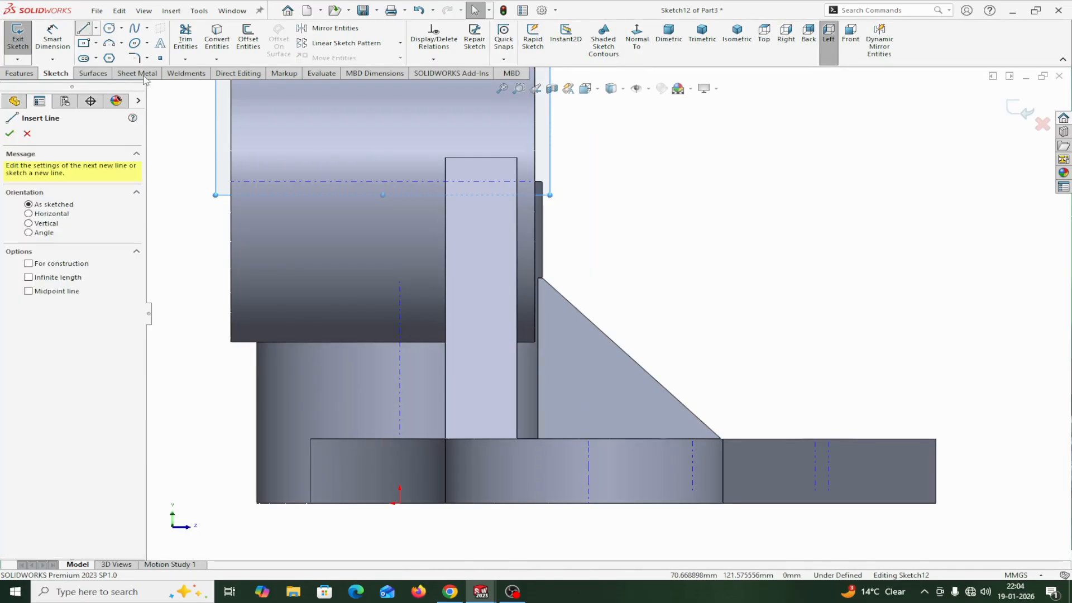
{"action": "left_click", "coordinate": [517, 343]}
{"action": "left_click", "coordinate": [644, 440]}
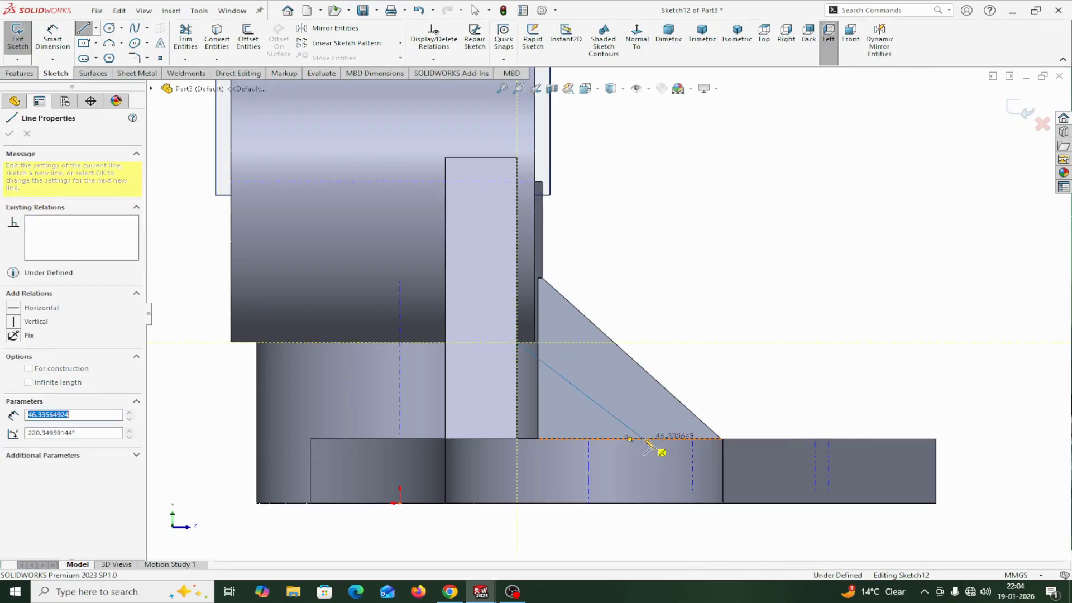
{"action": "right_click", "coordinate": [644, 440]}
{"action": "left_click", "coordinate": [674, 447]}
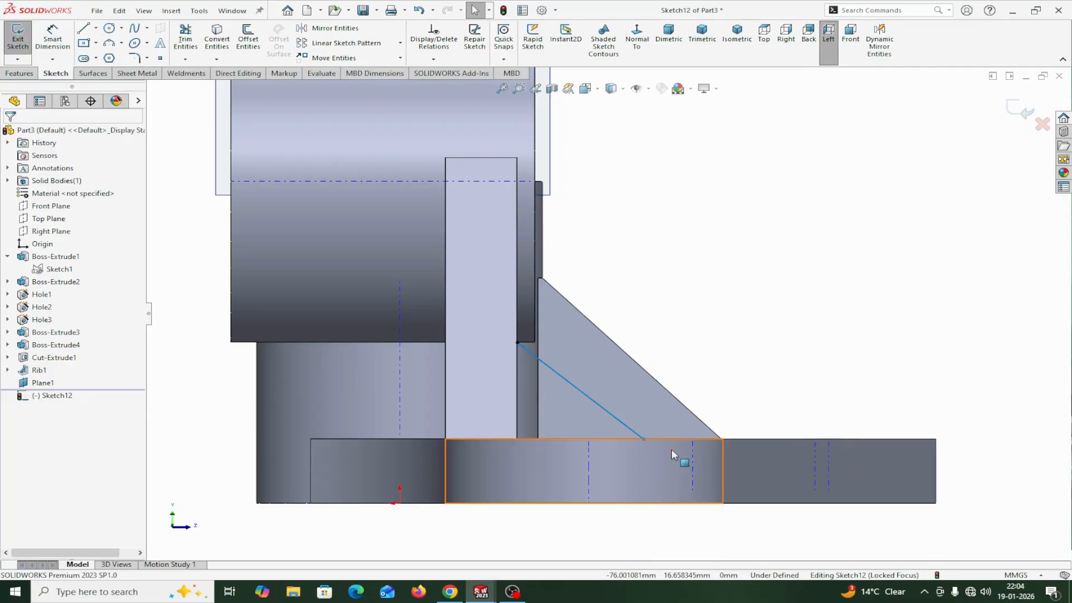
- Dimension the angle between the lug's sloping line and the plate's upper edge to 30 degrees
{"action": "left_click", "coordinate": [52, 37]}
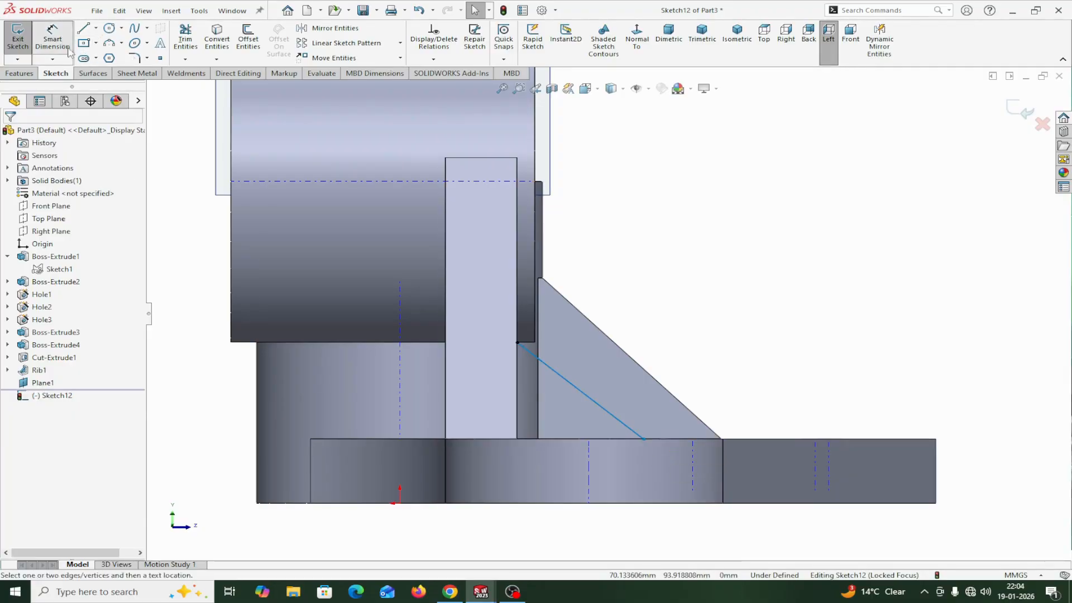
{"action": "left_click", "coordinate": [627, 429]}
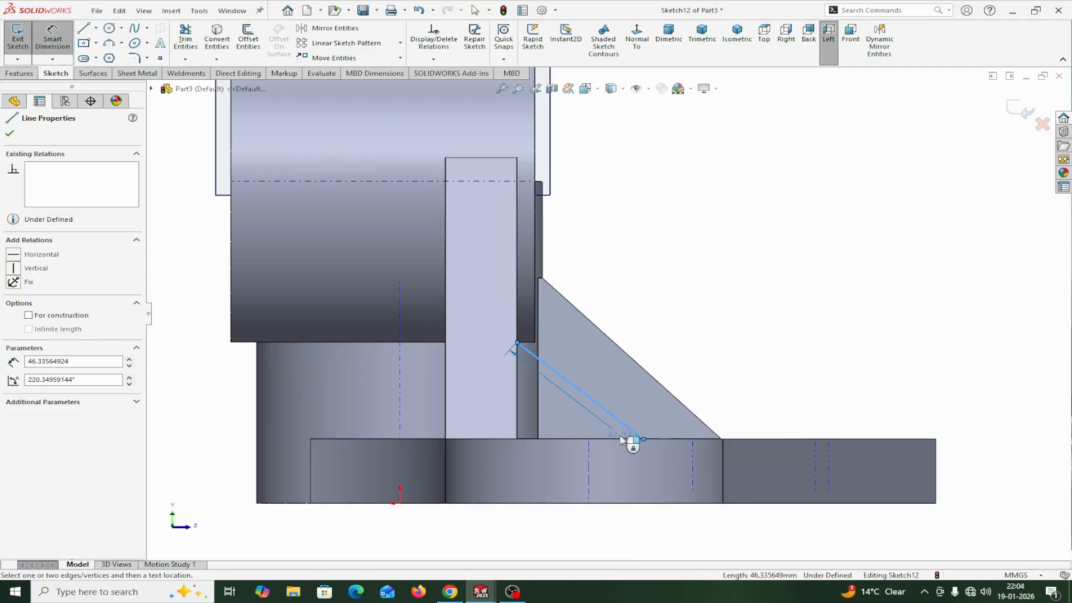
{"action": "left_click", "coordinate": [623, 439]}
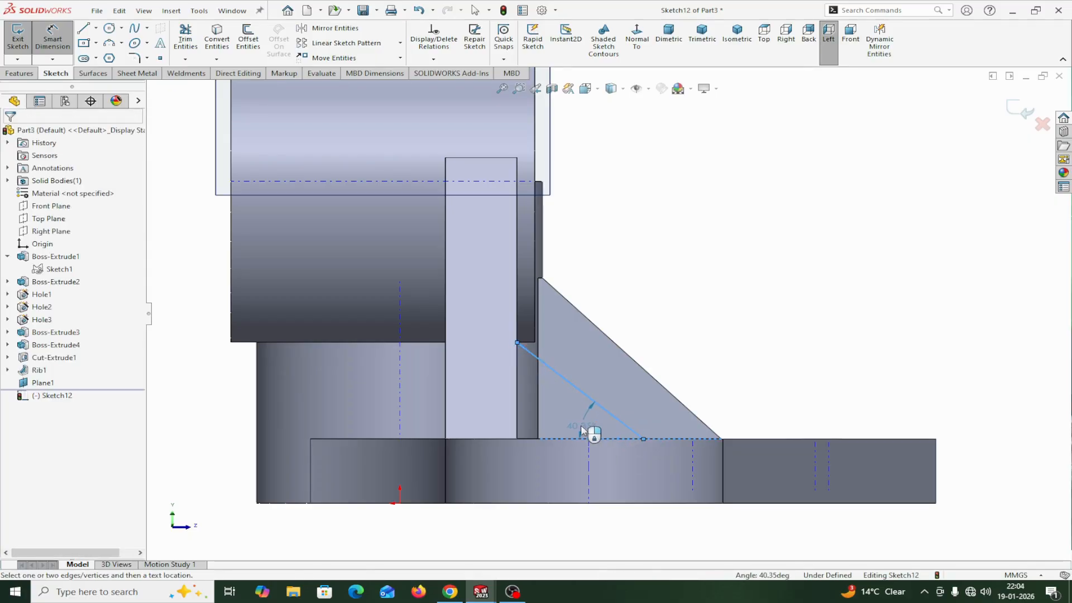
{"action": "left_click", "coordinate": [573, 420]}
{"action": "type", "text": "30"}
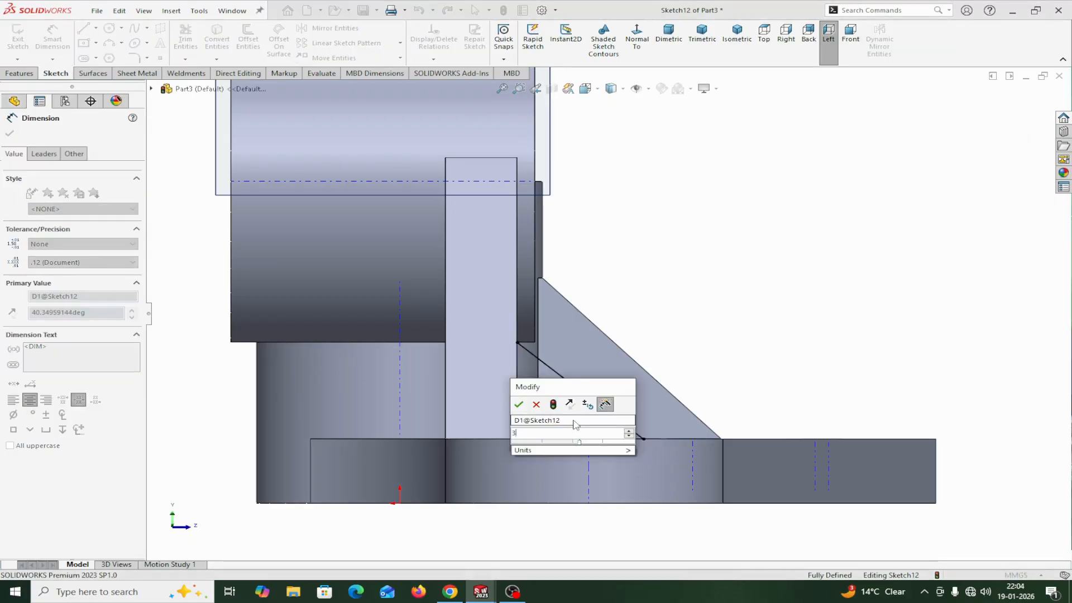
{"action": "left_click", "coordinate": [520, 405]}
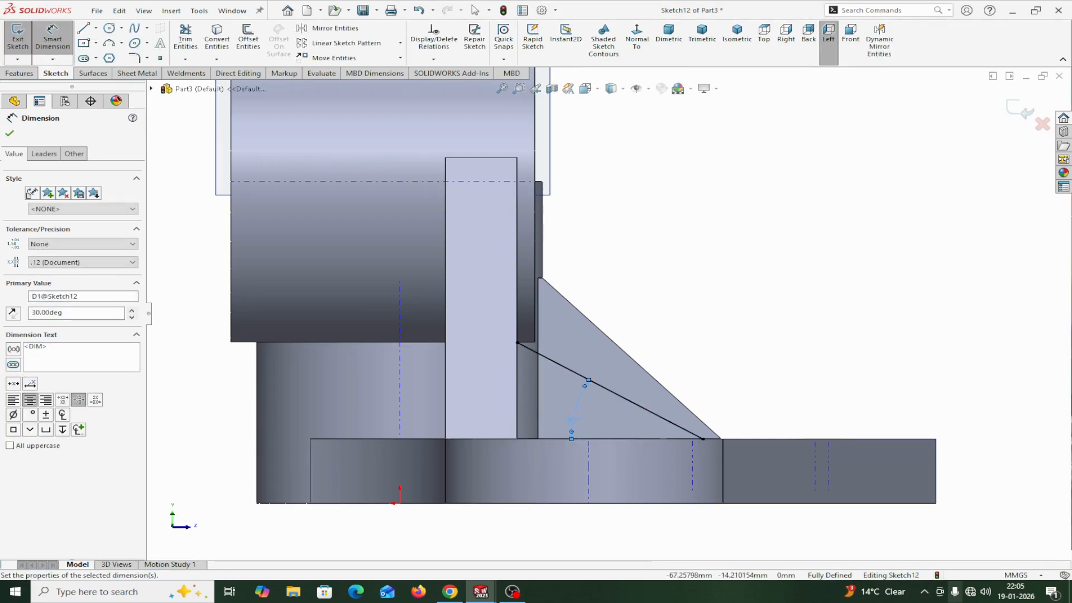
{"action": "left_click", "coordinate": [11, 135]}
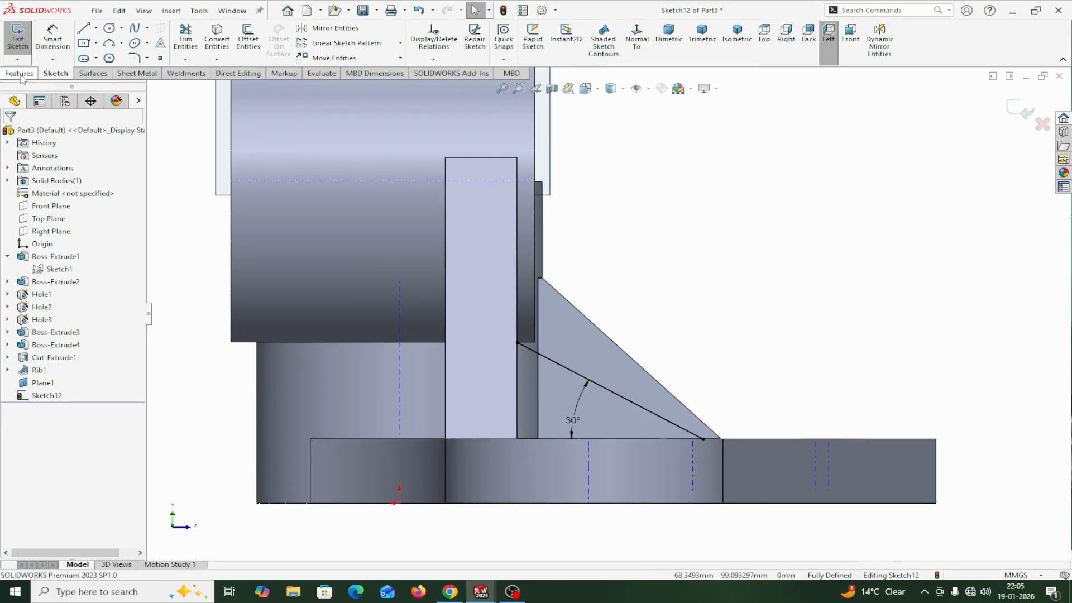
- Create a 20 mm thick rib from the lug's sloping line, thickened on both sides, with the material side flipped
{"action": "left_click", "coordinate": [20, 73]}
{"action": "left_click", "coordinate": [418, 30]}
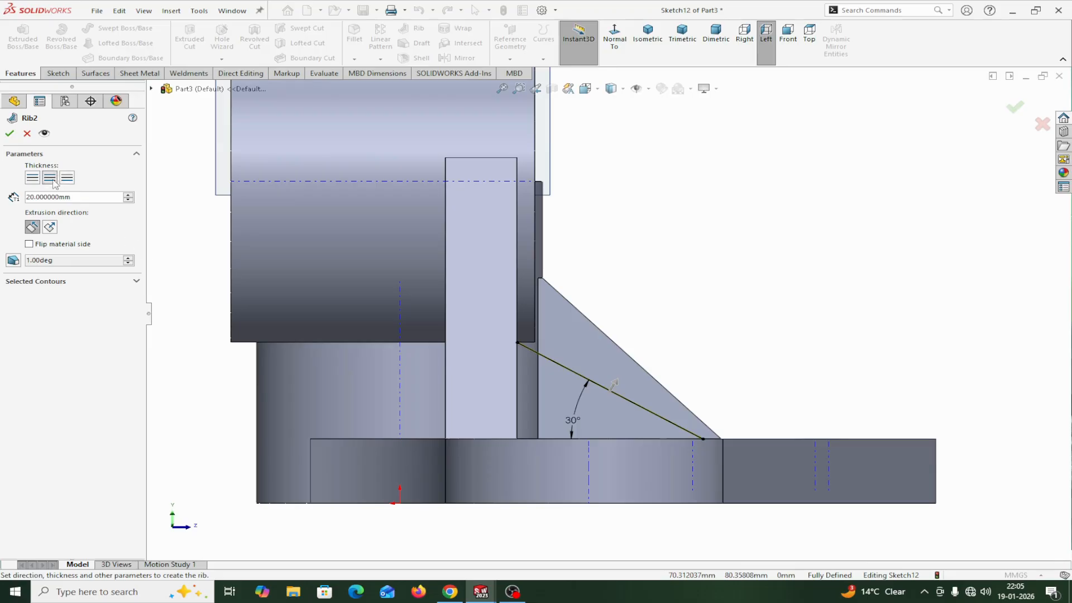
{"action": "middle_click_drag", "start_coordinate": [677, 309], "coordinate": [659, 316]}
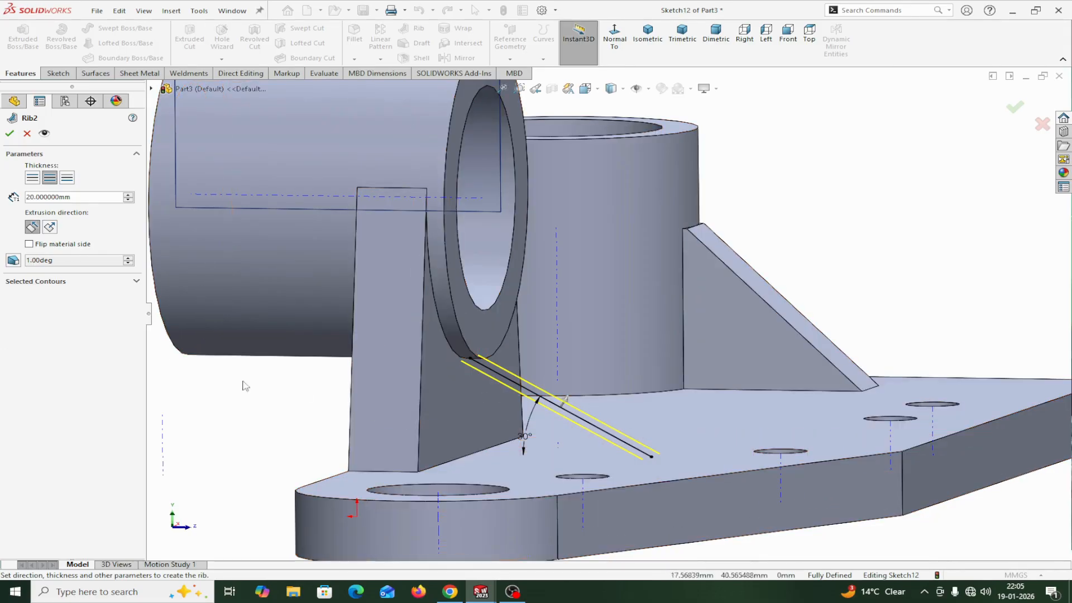
{"action": "left_click", "coordinate": [29, 244]}
{"action": "left_click", "coordinate": [9, 133]}
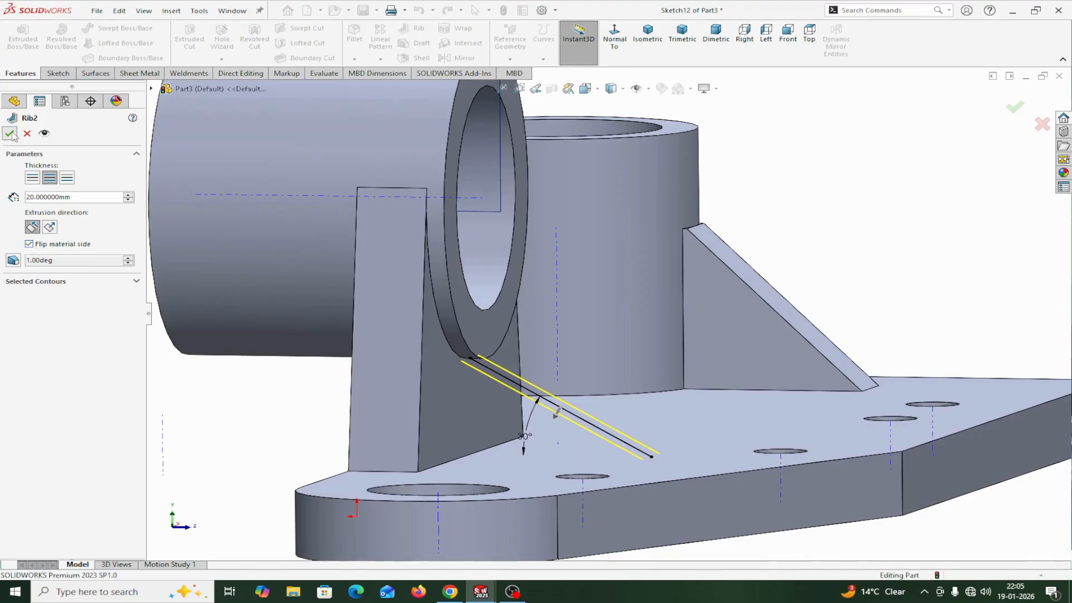
{"action": "scroll", "coordinate": [520, 444], "scroll_direction": "up", "scroll_amount": 3}
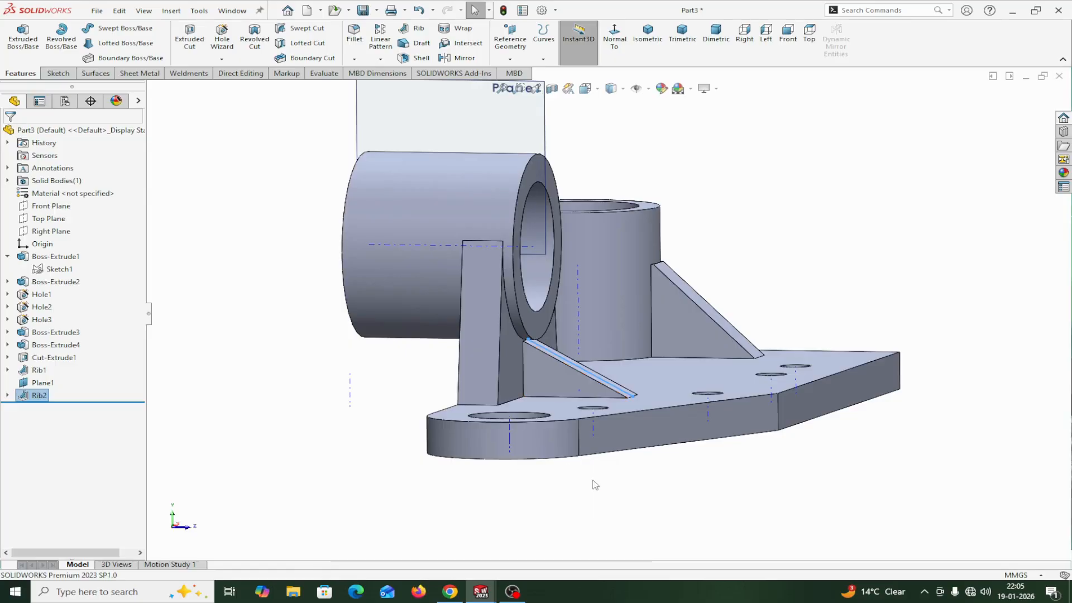
- Start another sketch on the plane through the horizontal boss's axis and view it squarely from the lug side
{"action": "middle_click_drag", "start_coordinate": [523, 445], "coordinate": [627, 467]}
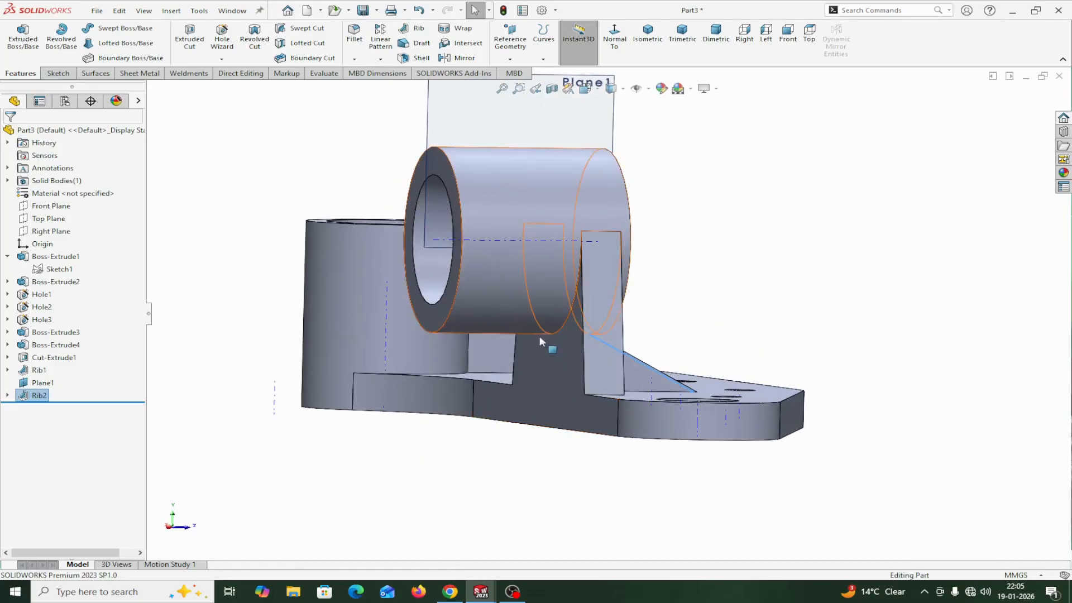
{"action": "scroll", "coordinate": [587, 324], "scroll_direction": "up", "scroll_amount": 2}
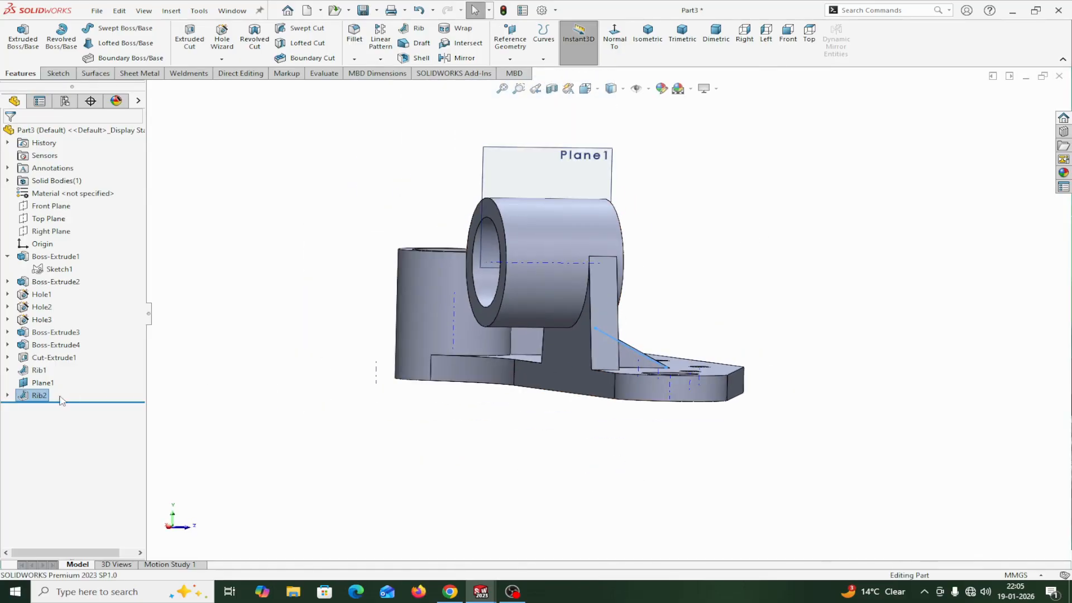
{"action": "left_click", "coordinate": [44, 384]}
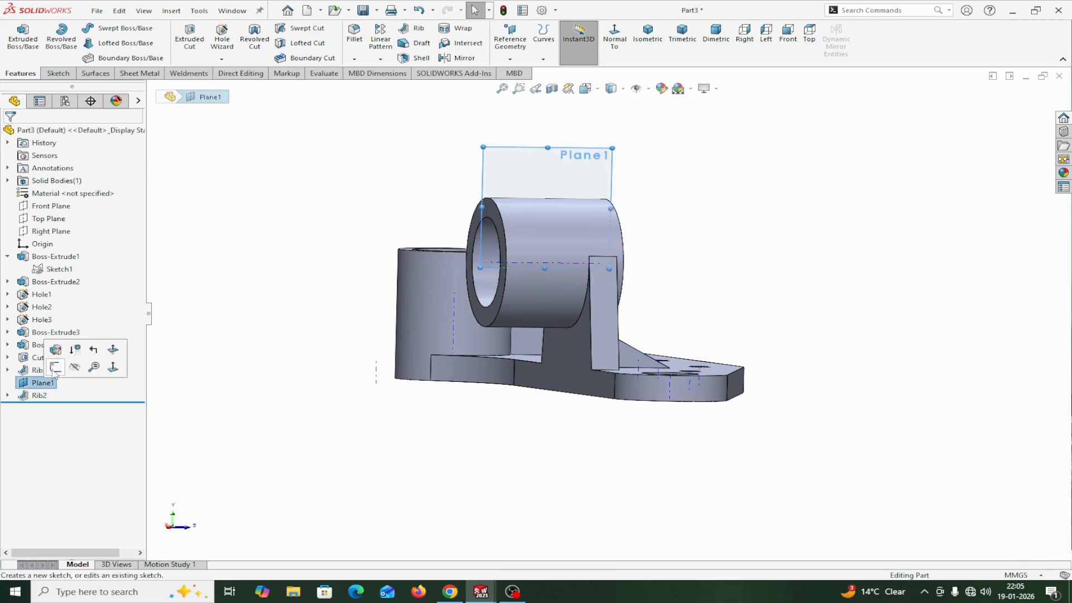
{"action": "left_click", "coordinate": [55, 369]}
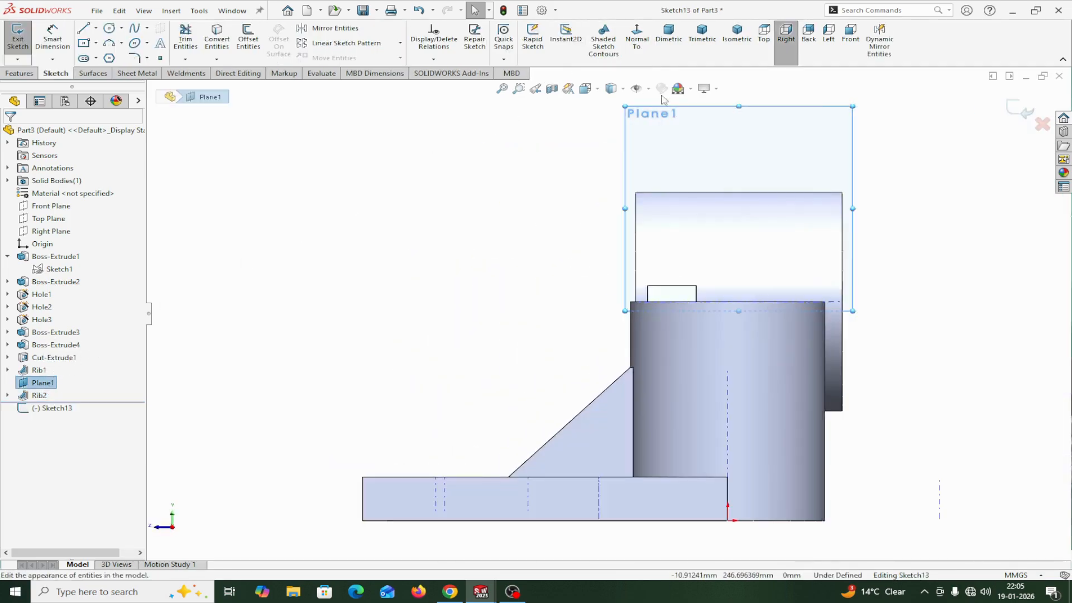
{"action": "left_click", "coordinate": [635, 46]}
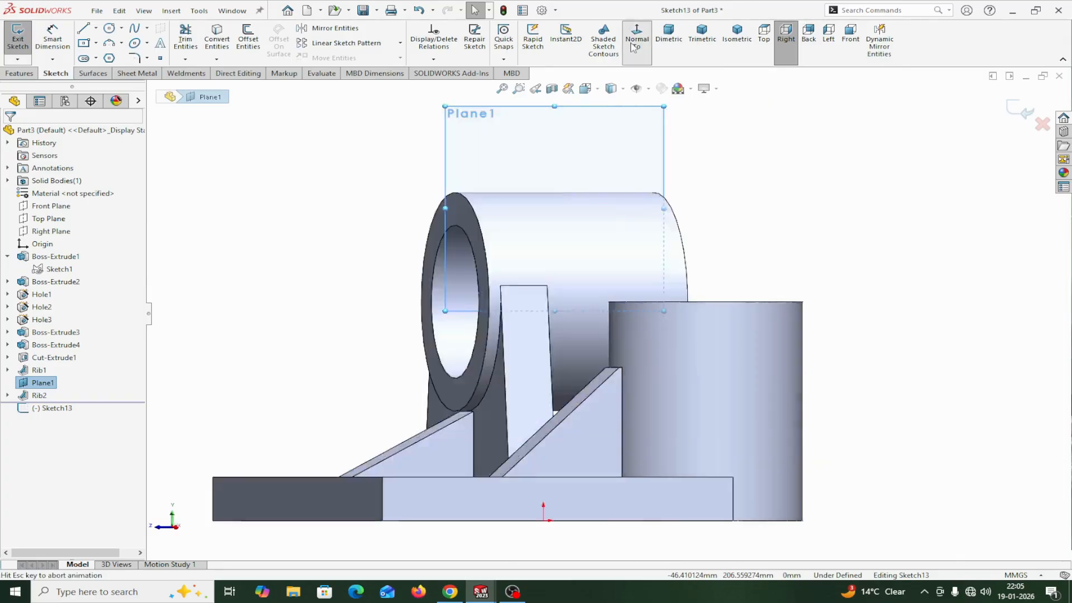
{"action": "scroll", "coordinate": [494, 450], "scroll_direction": "down", "scroll_amount": 3}
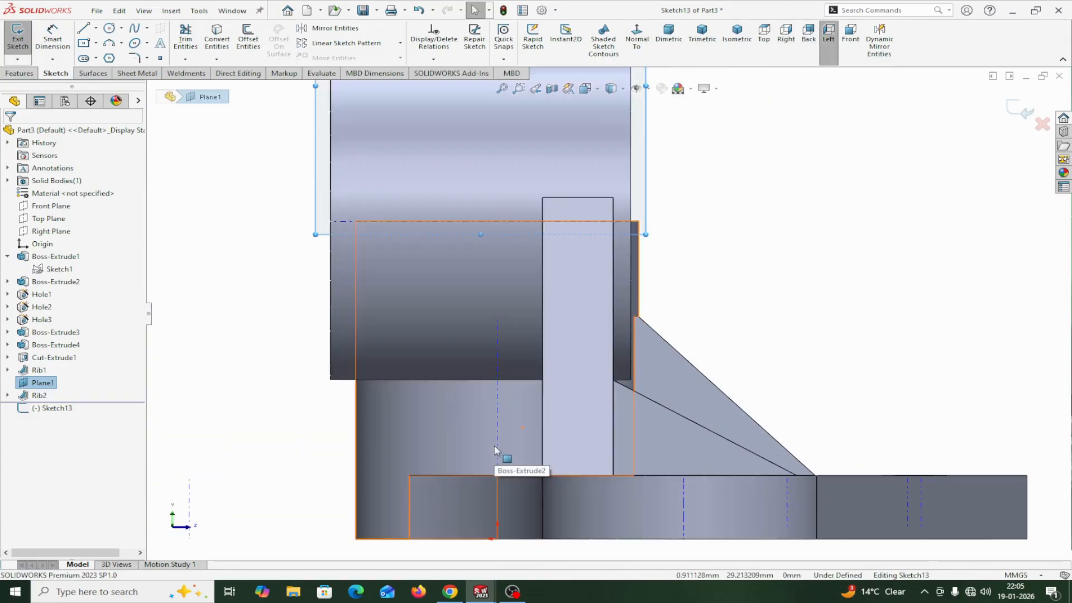
- Sketch a sloping line about 56 mm long from the horizontal boss's underside to the lug's foot, opposite the lug's existing rib
{"action": "left_click", "coordinate": [85, 31]}
{"action": "left_click", "coordinate": [376, 380]}
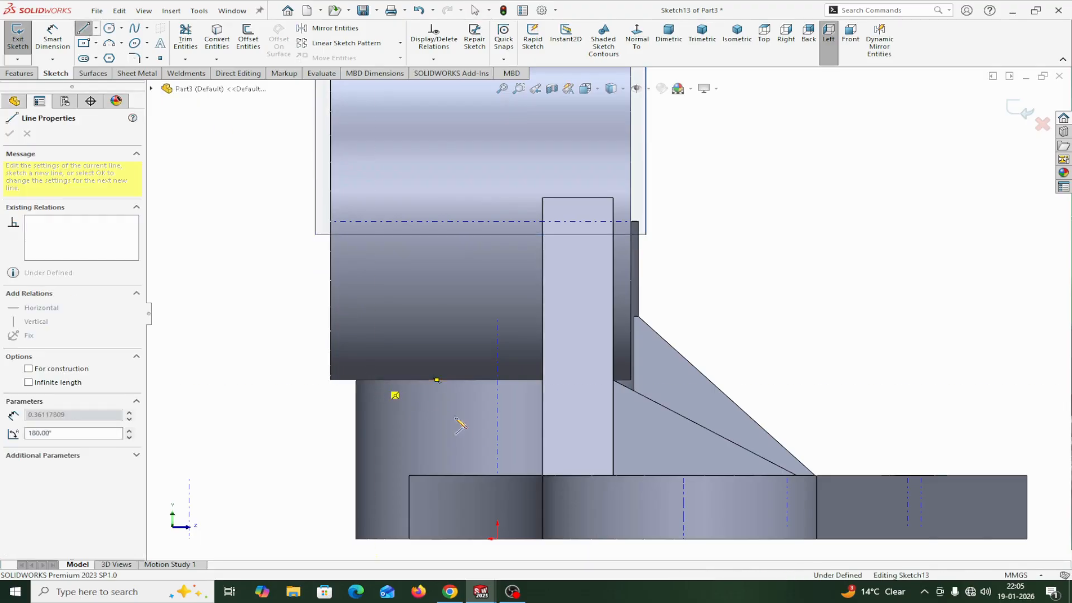
{"action": "left_click", "coordinate": [543, 476]}
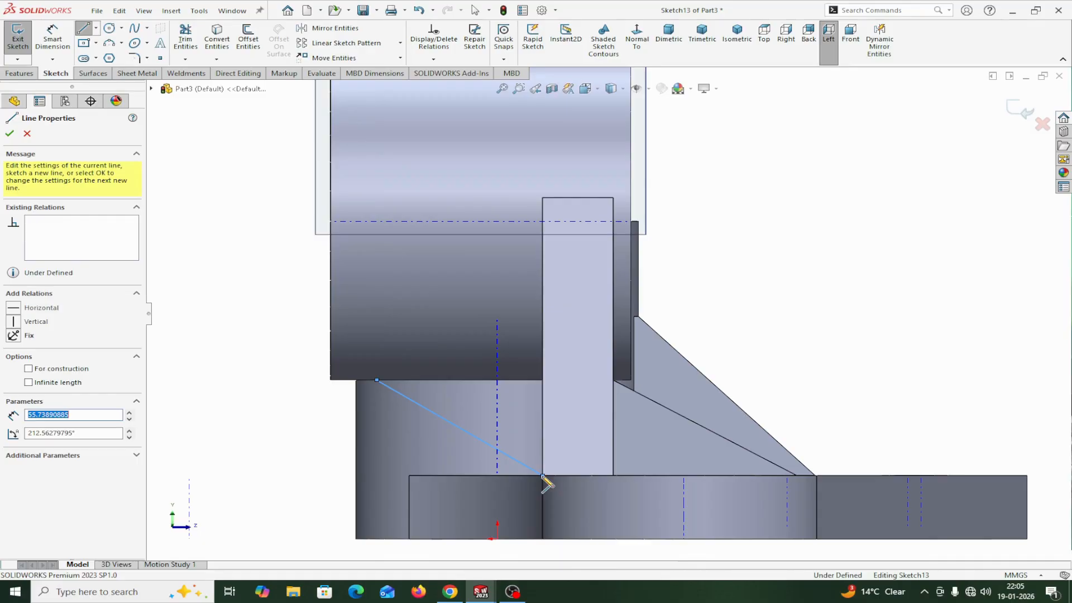
{"action": "right_click", "coordinate": [544, 477]}
{"action": "left_click", "coordinate": [573, 468]}
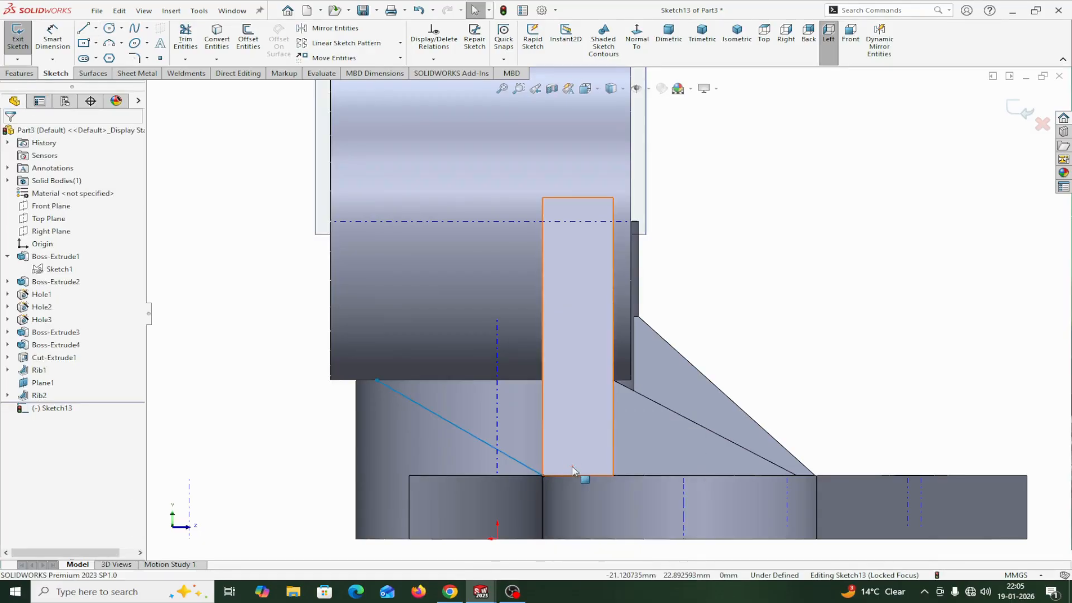
- Sketch a vertical line about 6 mm long upward from the sloping line's upper end into the horizontal boss
{"action": "left_click", "coordinate": [84, 31]}
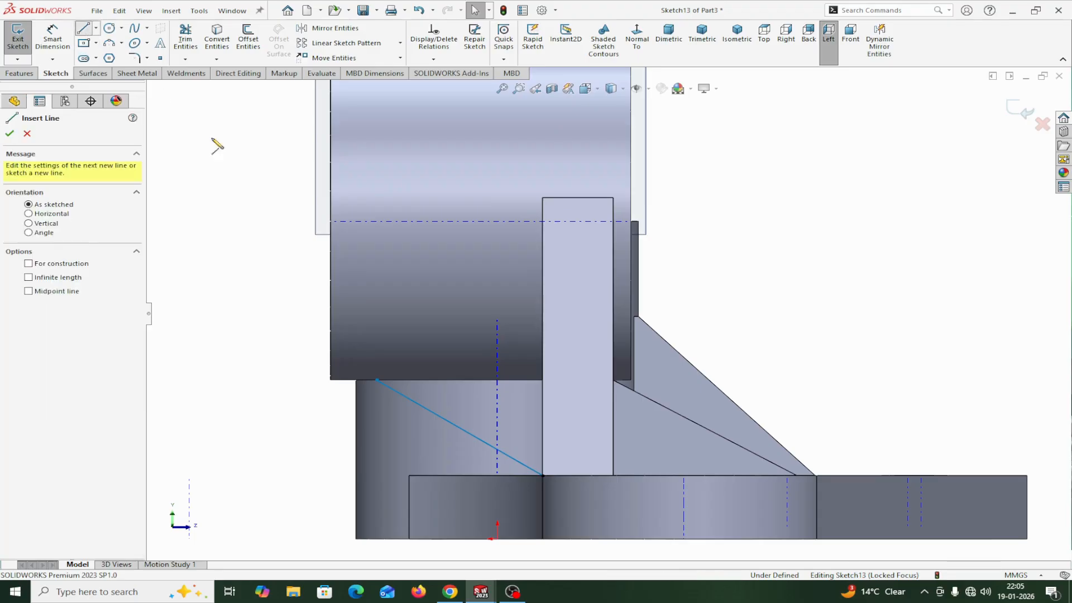
{"action": "left_click", "coordinate": [377, 380]}
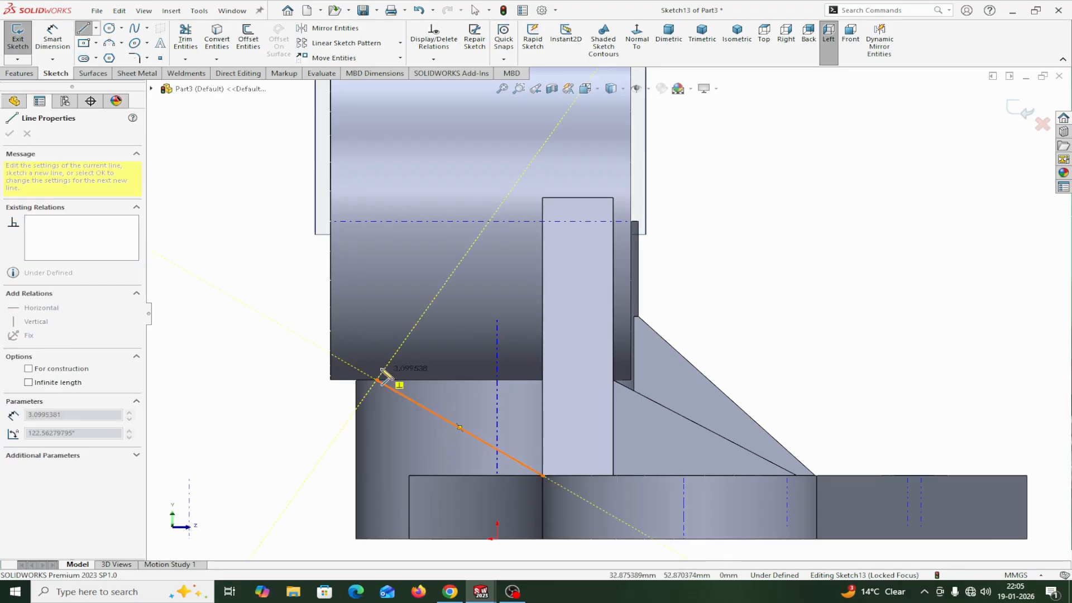
{"action": "left_click", "coordinate": [377, 362]}
{"action": "right_click", "coordinate": [378, 363]}
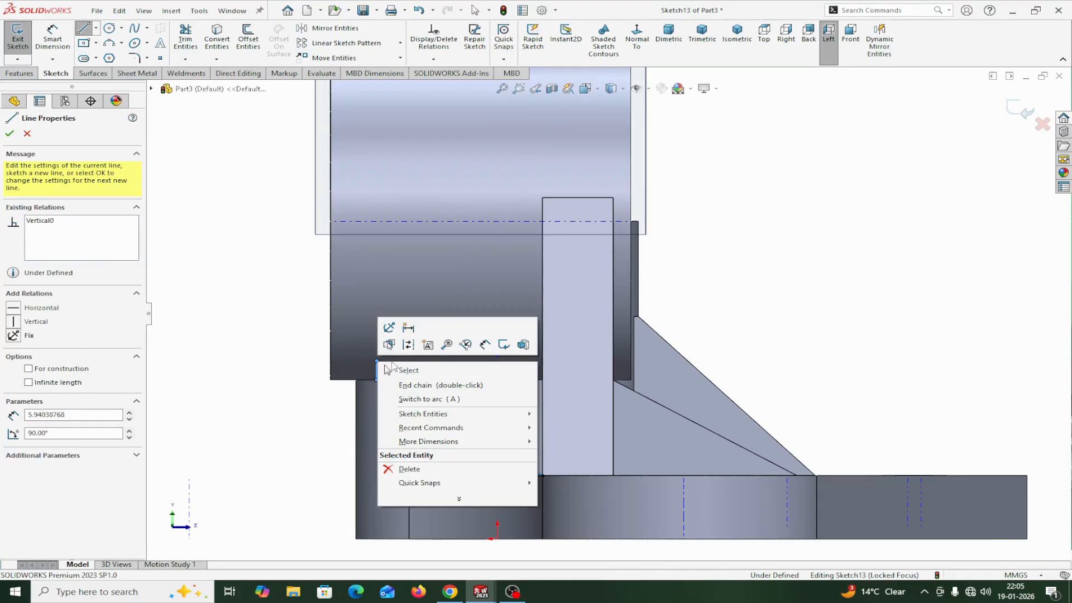
{"action": "left_click", "coordinate": [402, 369]}
{"action": "left_click", "coordinate": [53, 34]}
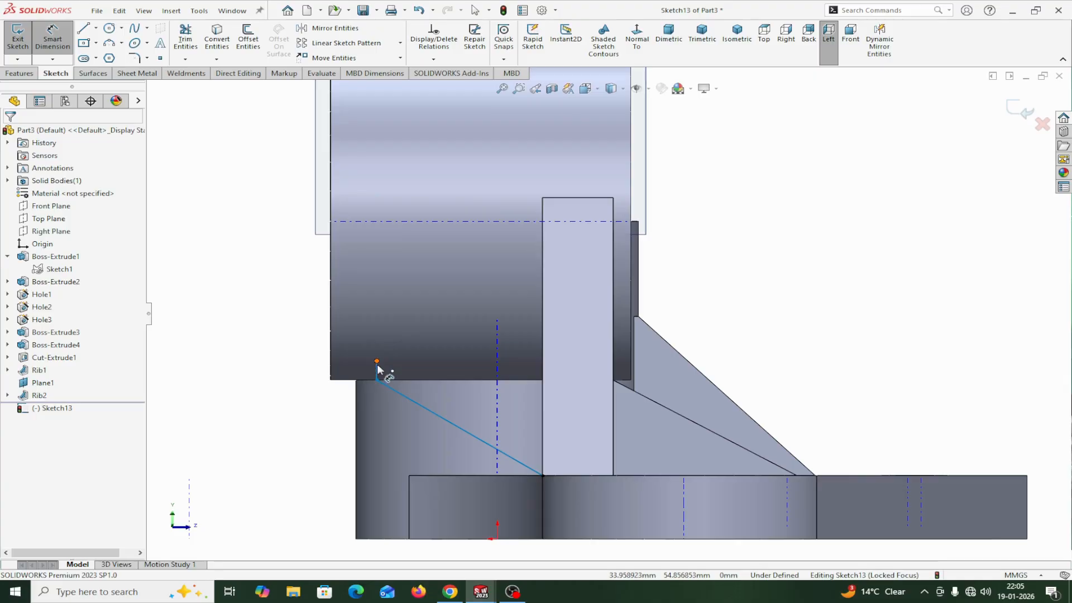
{"action": "left_click", "coordinate": [377, 363]}
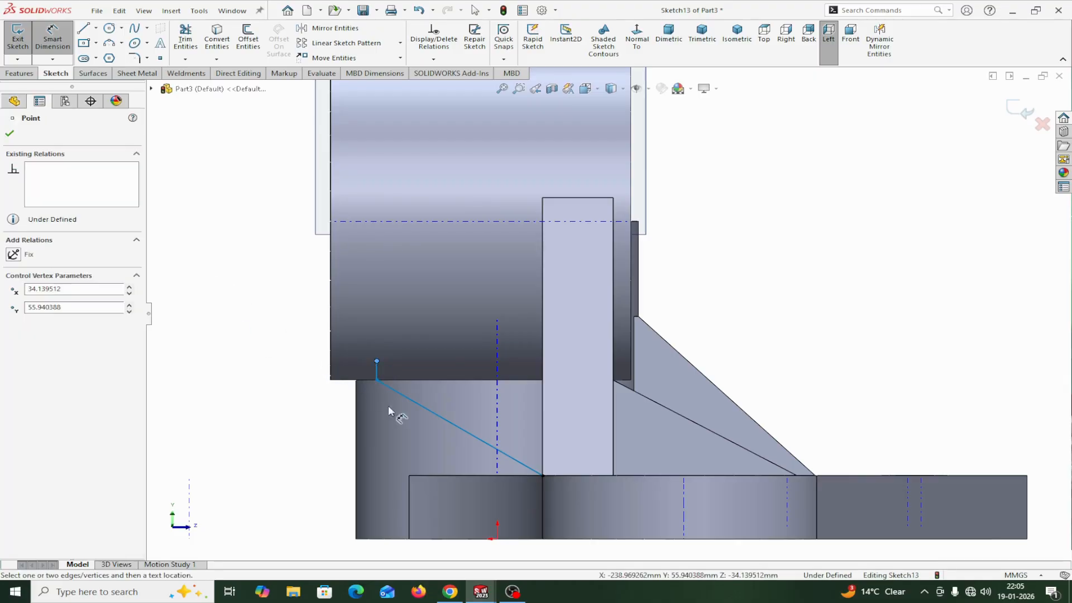
{"action": "scroll", "coordinate": [329, 389], "scroll_direction": "down", "scroll_amount": 2}
{"action": "left_click", "coordinate": [10, 134]}
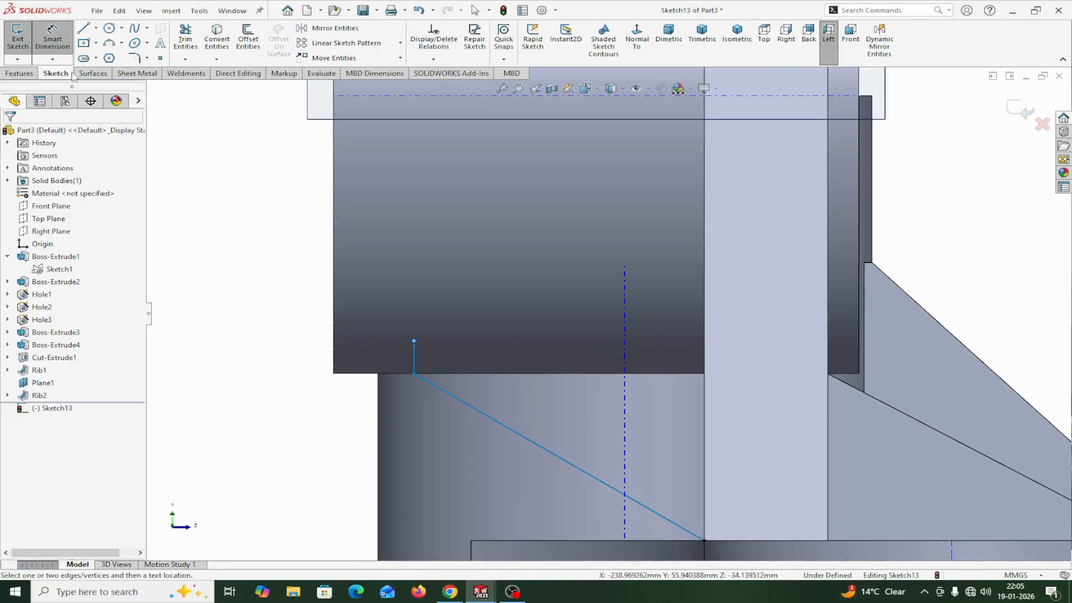
{"action": "left_click", "coordinate": [414, 357]}
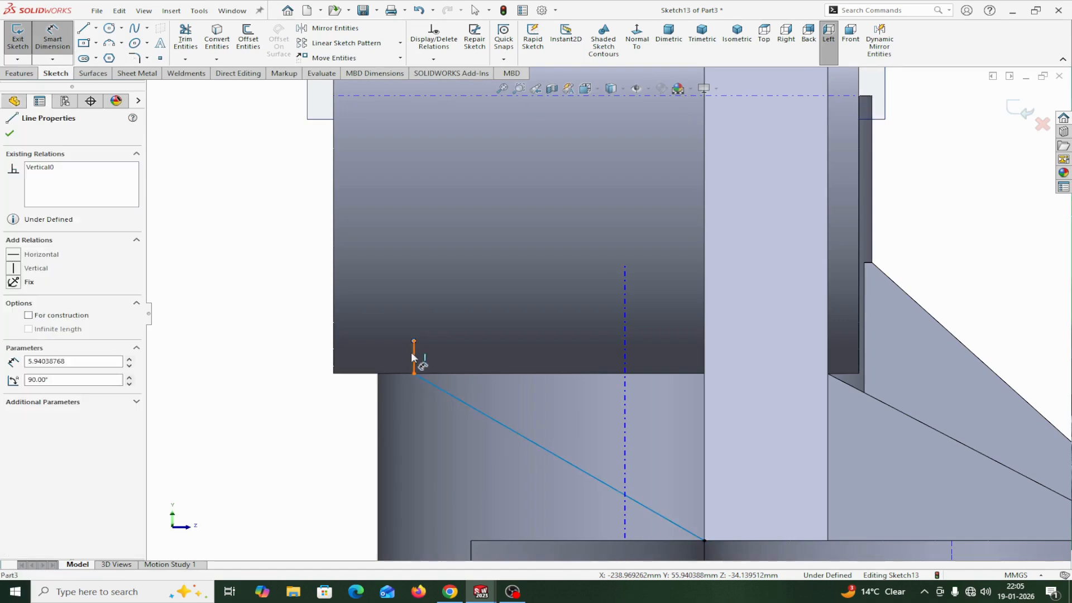
{"action": "left_click", "coordinate": [310, 357]}
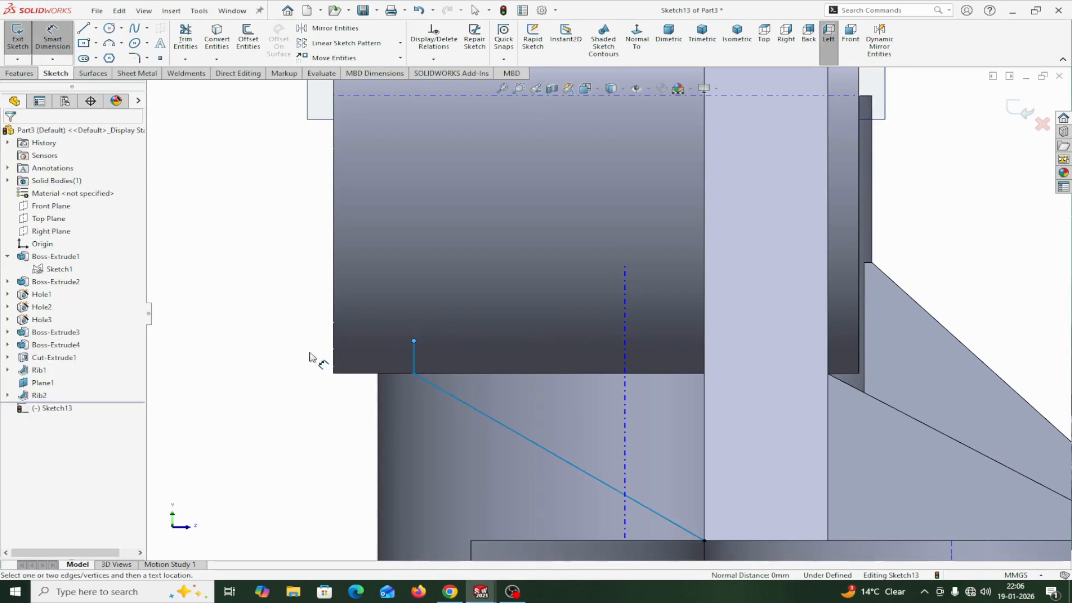
{"action": "left_click", "coordinate": [414, 353]}
{"action": "key", "text": "Escape"}
{"action": "key", "text": "Escape"}
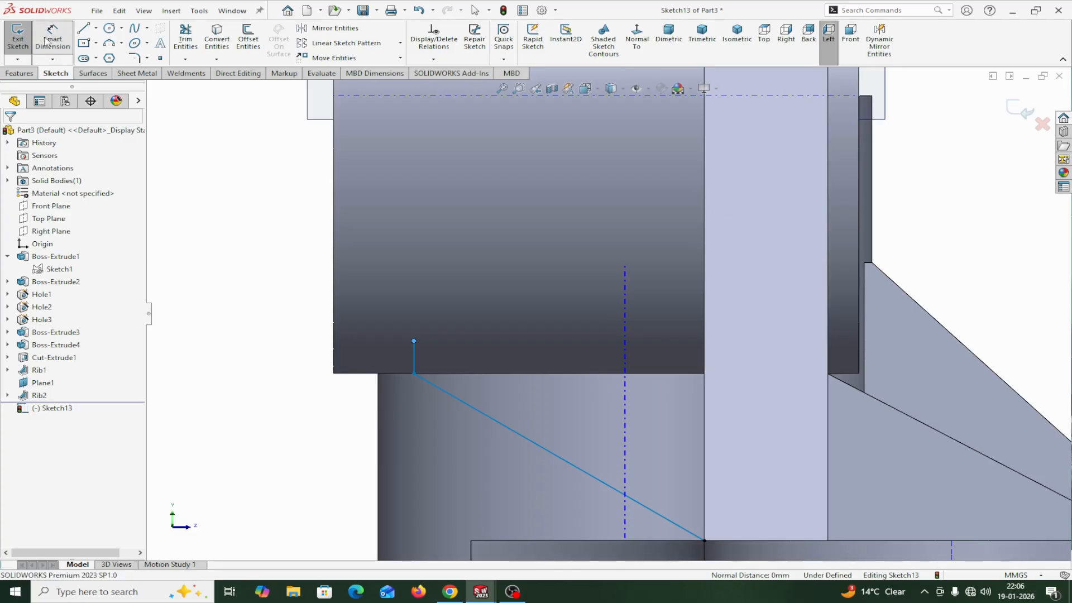
- Dimension the short vertical line's length to 1.50 mm between its two endpoints
{"action": "left_click", "coordinate": [55, 47]}
{"action": "scroll", "coordinate": [414, 361], "scroll_direction": "down", "scroll_amount": 2}
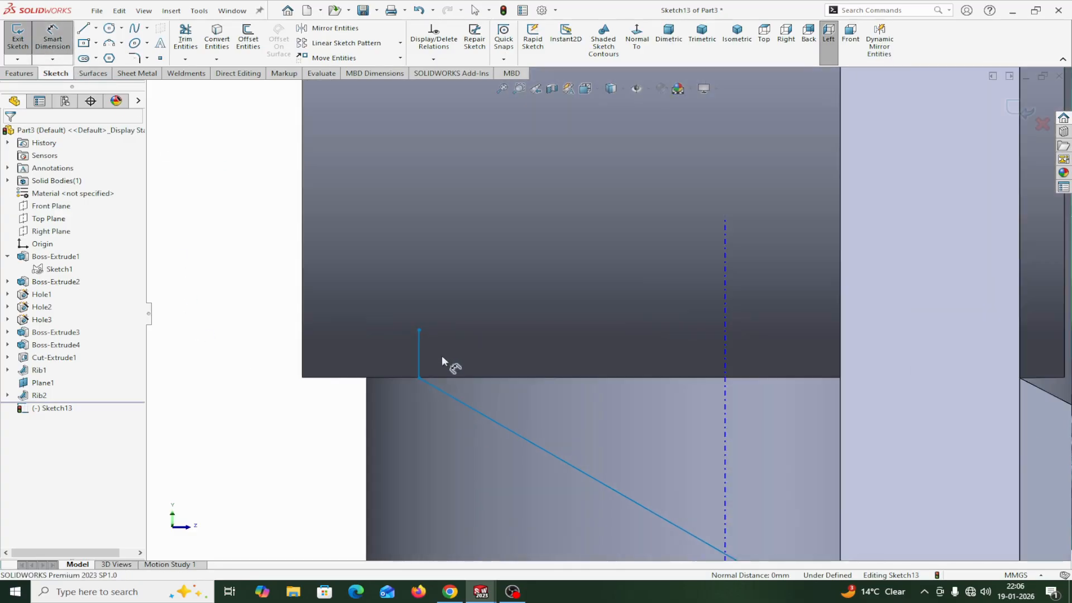
{"action": "left_click", "coordinate": [418, 380]}
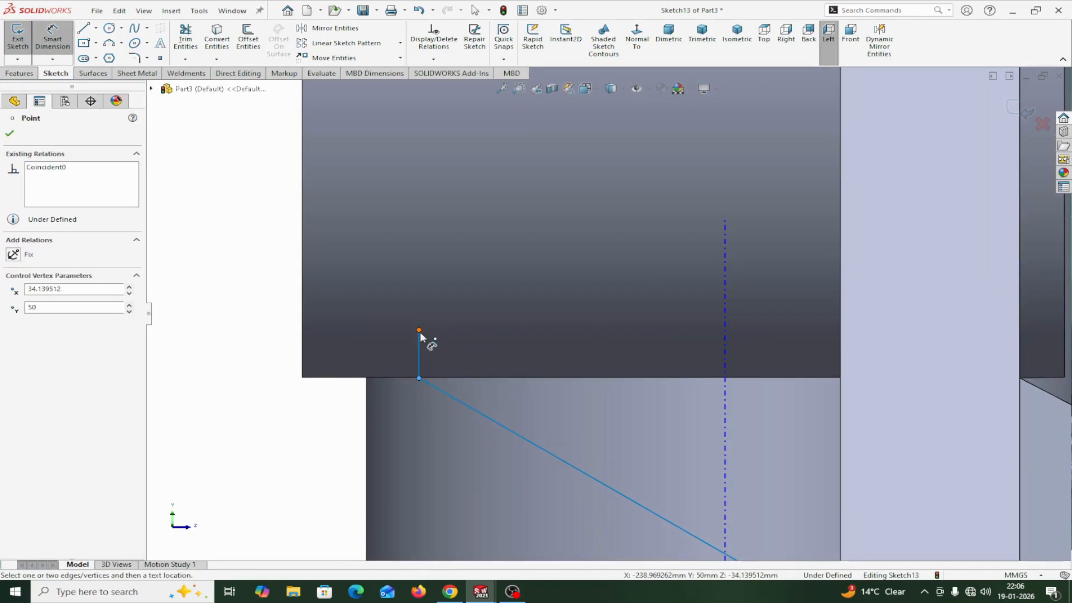
{"action": "left_click", "coordinate": [419, 332]}
{"action": "left_click", "coordinate": [358, 351]}
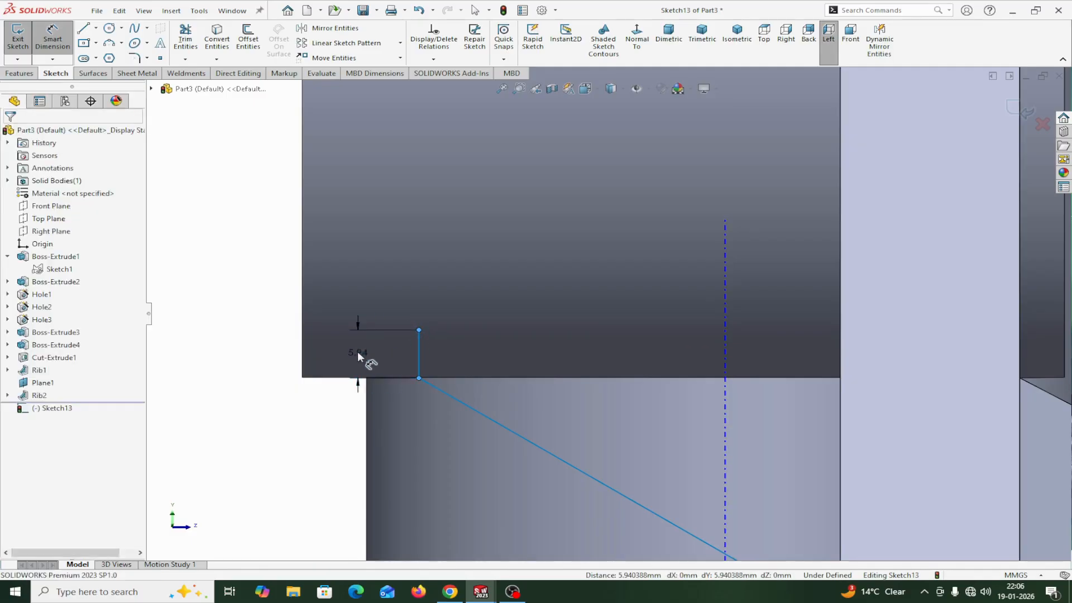
{"action": "type", "text": "14"}
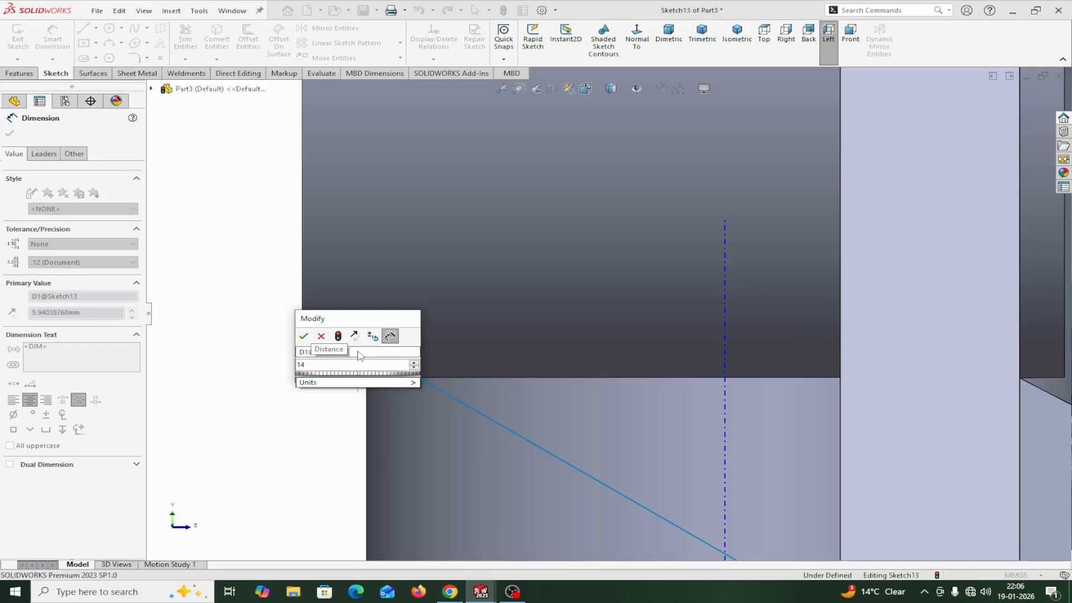
{"action": "type", "text": ".5"}
{"action": "key", "text": "BackSpace"}
{"action": "key", "text": "BackSpace"}
{"action": "key", "text": "BackSpace"}
{"action": "key", "text": "BackSpace"}
{"action": "type", "text": ".5"}
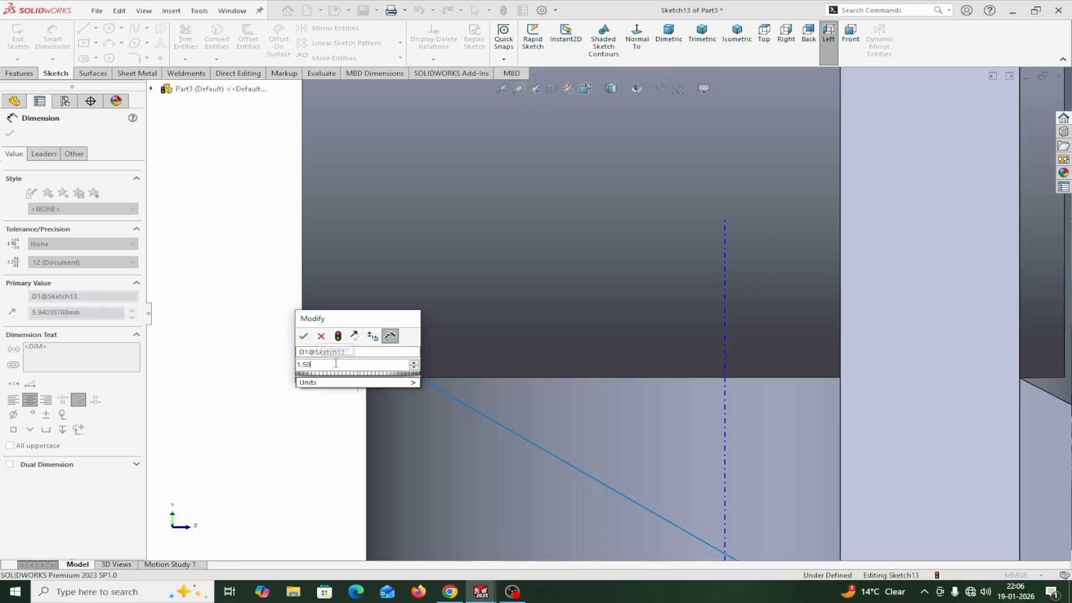
{"action": "type", "text": "0"}
{"action": "left_click", "coordinate": [304, 335]}
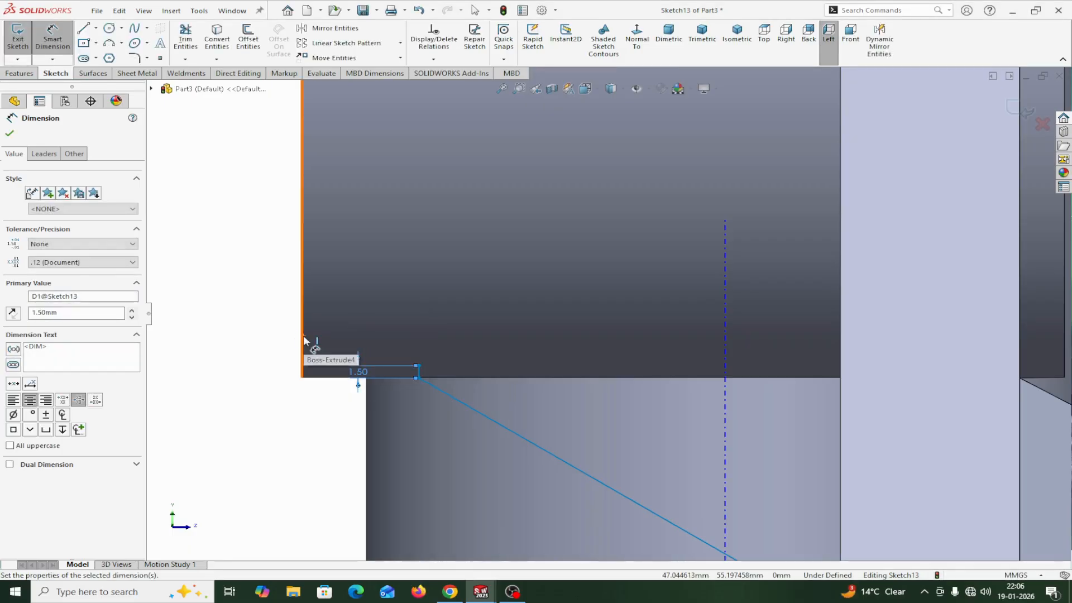
- Dimension the horizontal distance from the sloping line's upper end to the lug's edge to 50 mm
{"action": "scroll", "coordinate": [618, 478], "scroll_direction": "up", "scroll_amount": 3}
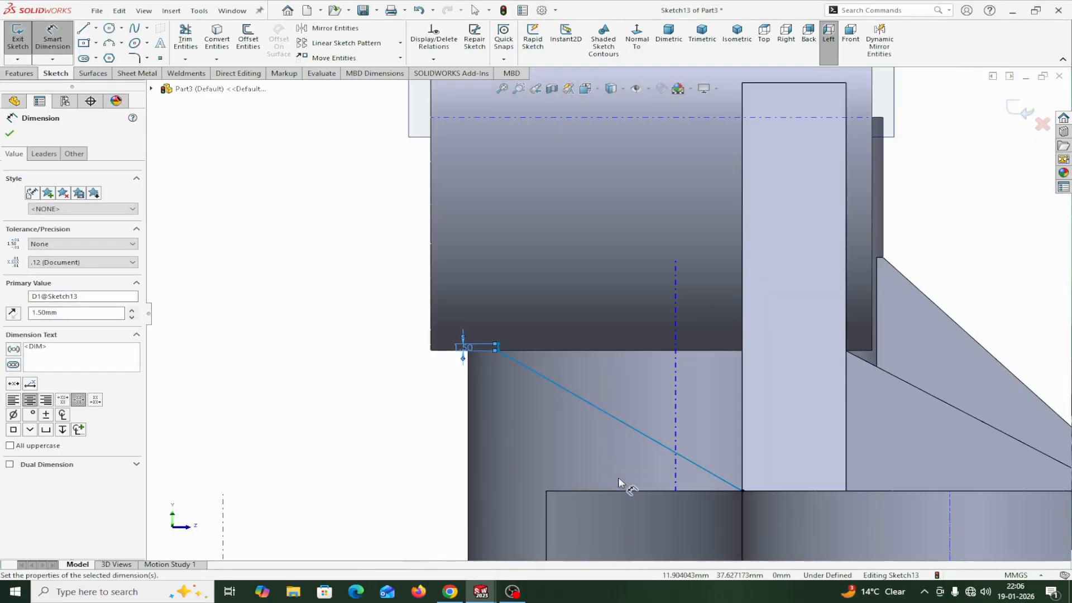
{"action": "scroll", "coordinate": [563, 383], "scroll_direction": "down", "scroll_amount": 3}
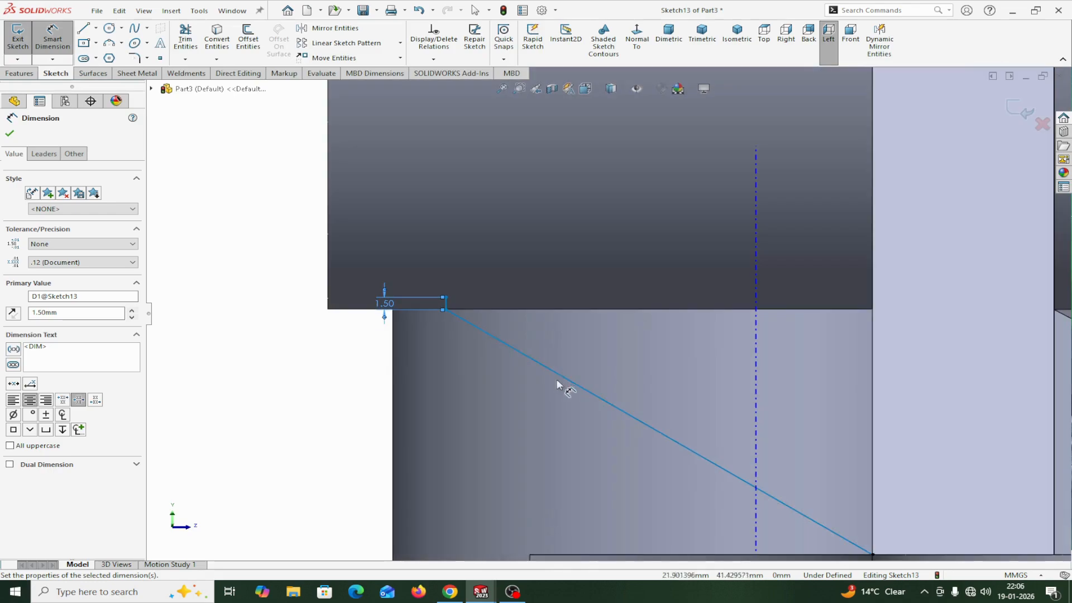
{"action": "left_click", "coordinate": [446, 310]}
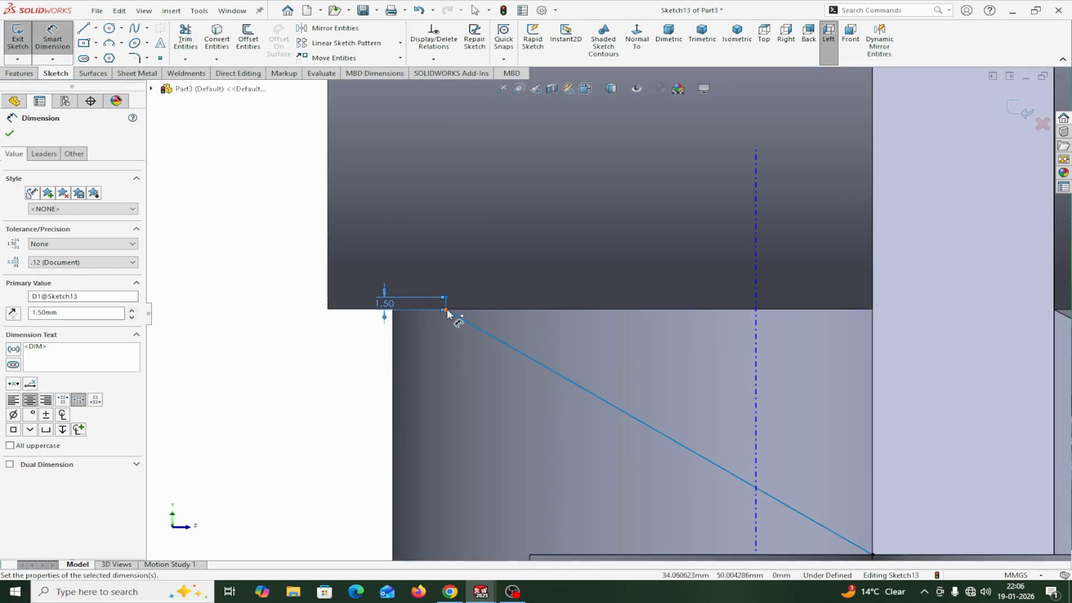
{"action": "left_click", "coordinate": [874, 329]}
{"action": "left_click", "coordinate": [691, 350]}
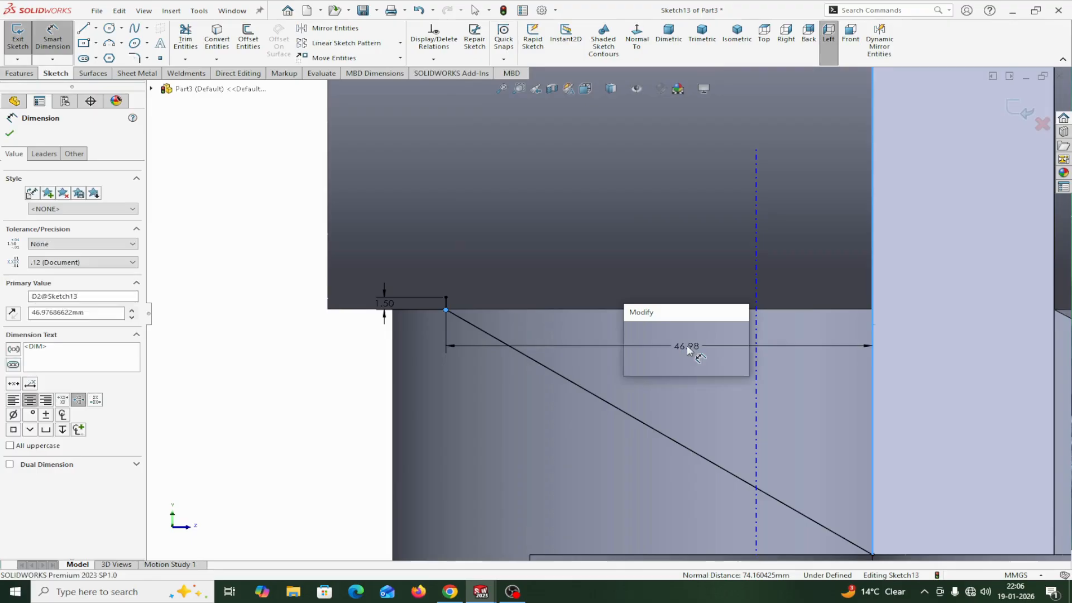
{"action": "type", "text": "5"}
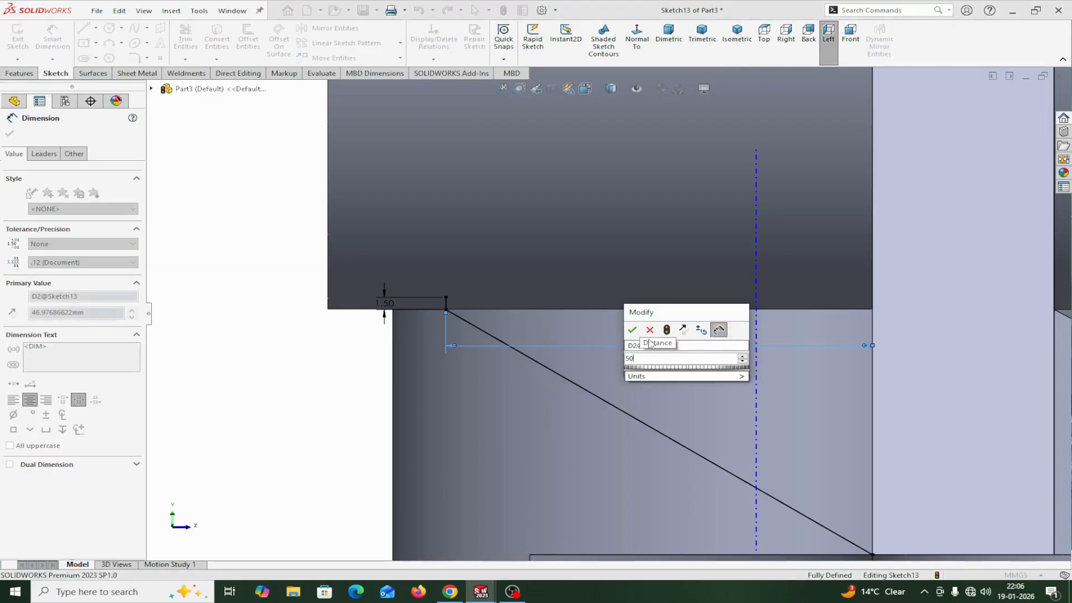
{"action": "type", "text": "0"}
{"action": "left_click", "coordinate": [633, 331]}
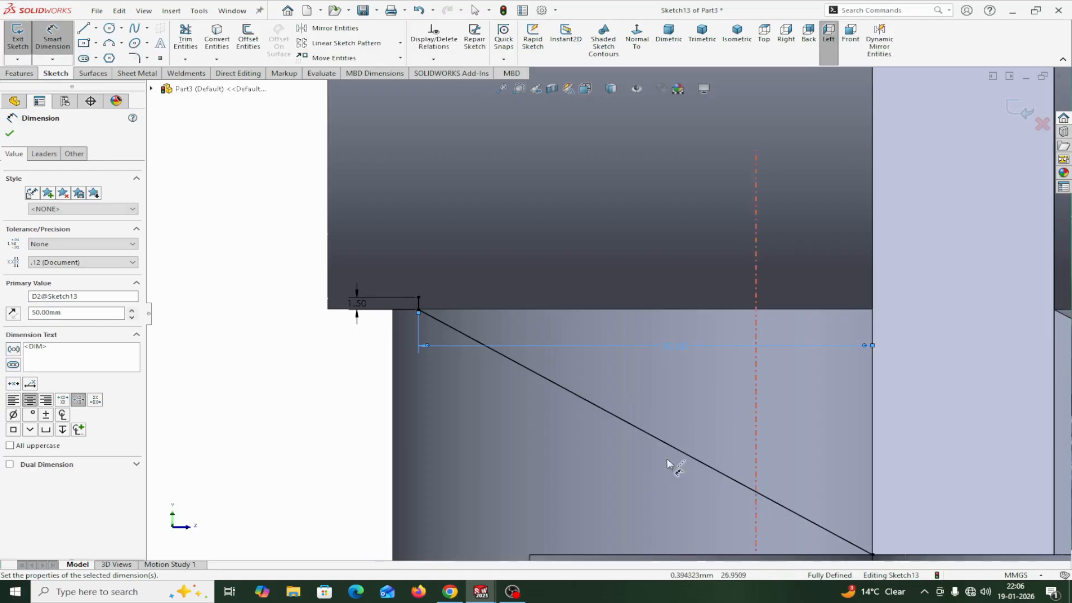
{"action": "left_click", "coordinate": [10, 134]}
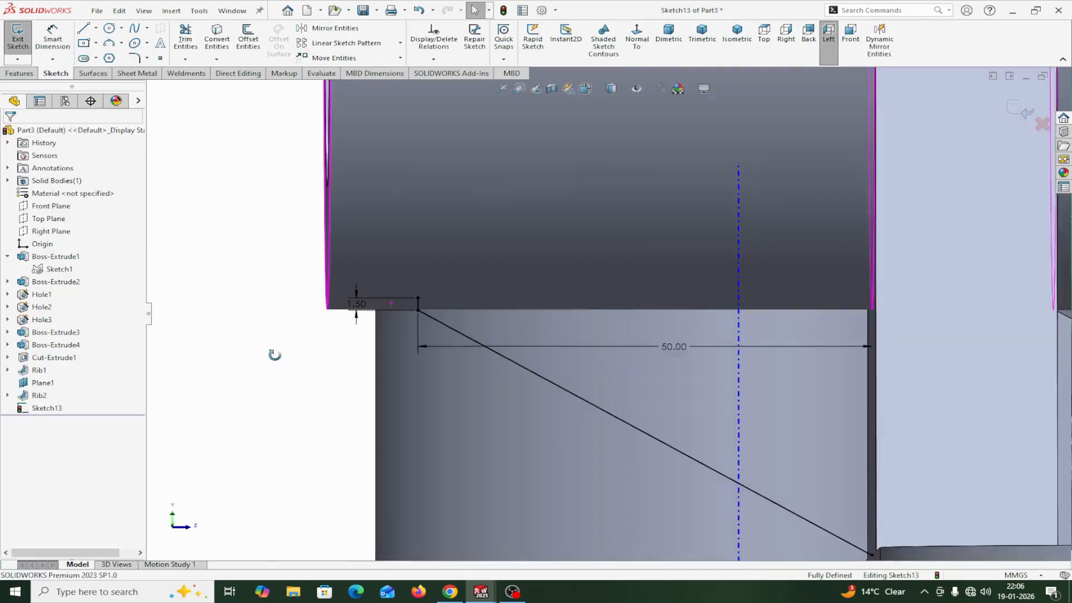
- Create a 20 mm thick rib from the sloping sketch, joining the horizontal boss's underside to the lug
{"action": "middle_click_drag", "start_coordinate": [276, 352], "coordinate": [285, 338]}
{"action": "scroll", "coordinate": [283, 341], "scroll_direction": "up", "scroll_amount": 3}
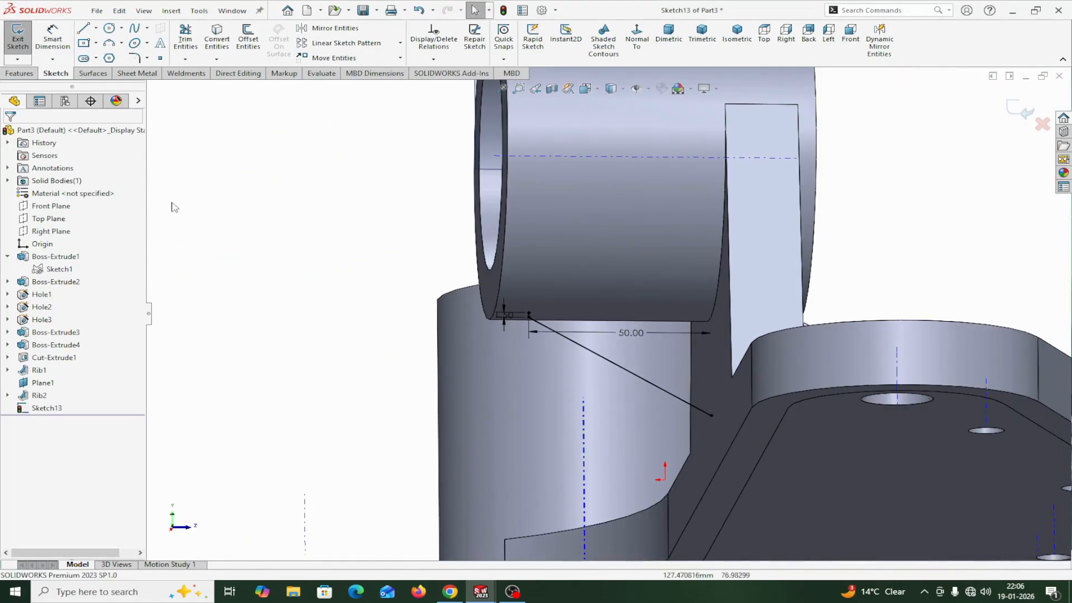
{"action": "left_click", "coordinate": [20, 74]}
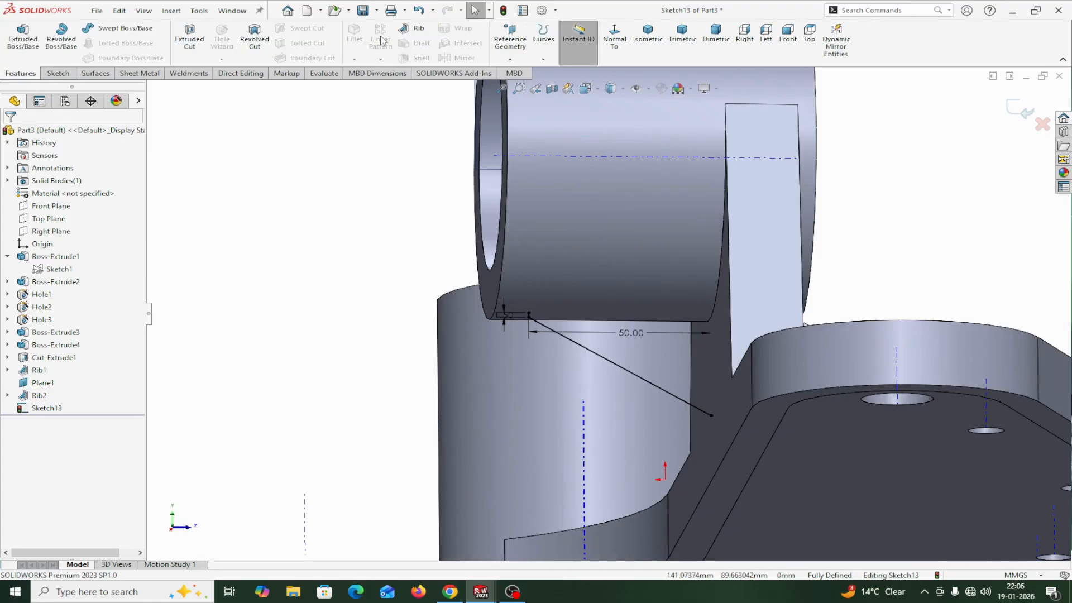
{"action": "left_click", "coordinate": [413, 29]}
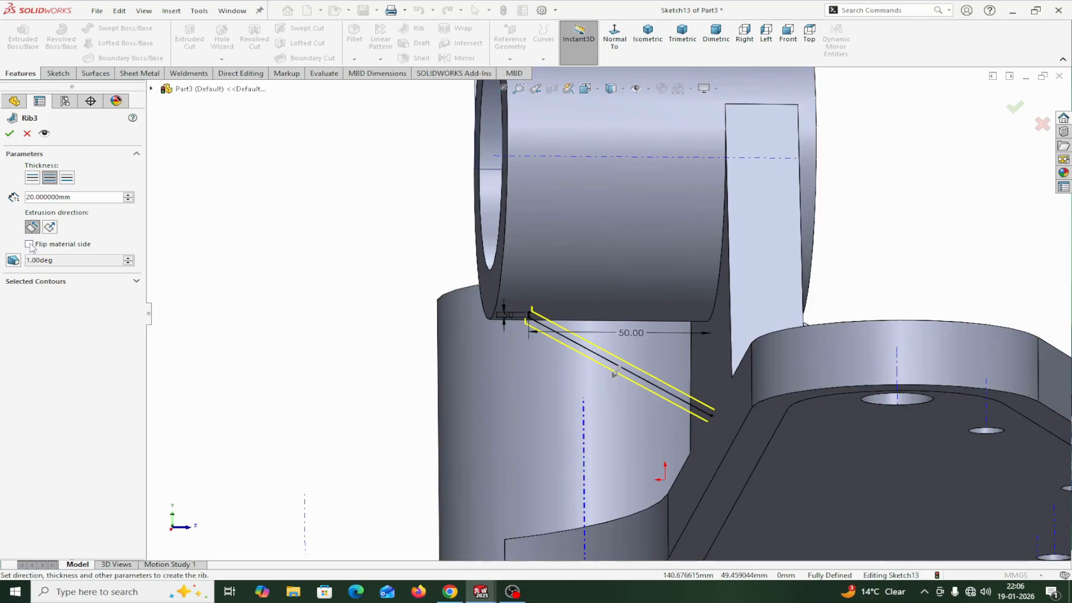
{"action": "left_click", "coordinate": [9, 133]}
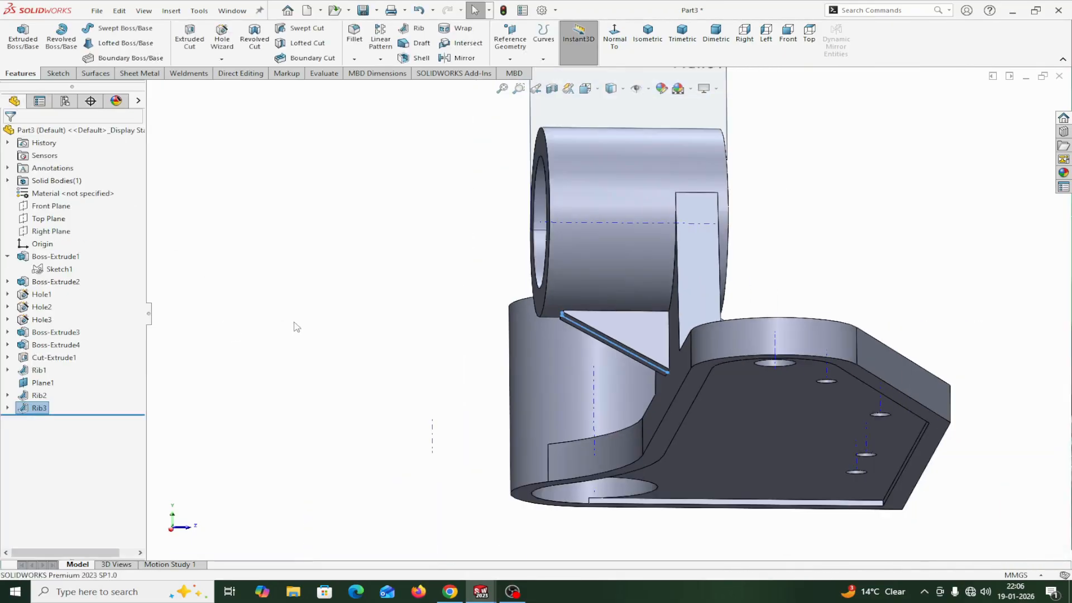
- Inspect the new rib's contact with the horizontal boss and the lug from several angles
{"action": "middle_click_drag", "start_coordinate": [297, 327], "coordinate": [464, 235]}
{"action": "scroll", "coordinate": [609, 229], "scroll_direction": "down", "scroll_amount": 1}
{"action": "scroll", "coordinate": [793, 232], "scroll_direction": "down", "scroll_amount": 2}
{"action": "scroll", "coordinate": [1033, 242], "scroll_direction": "up", "scroll_amount": 2}
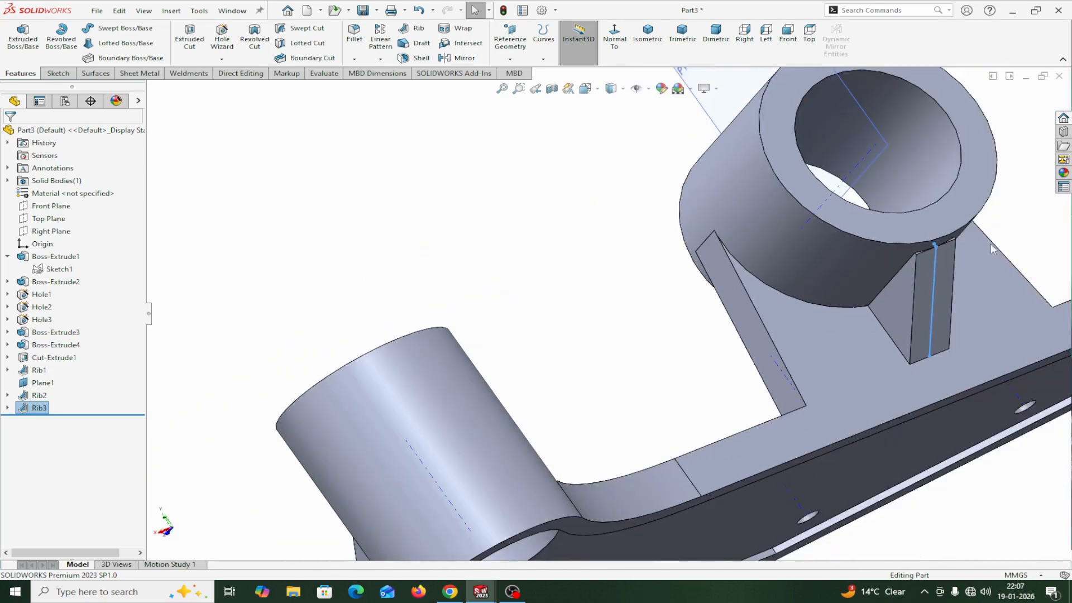
{"action": "scroll", "coordinate": [936, 251], "scroll_direction": "down", "scroll_amount": 2}
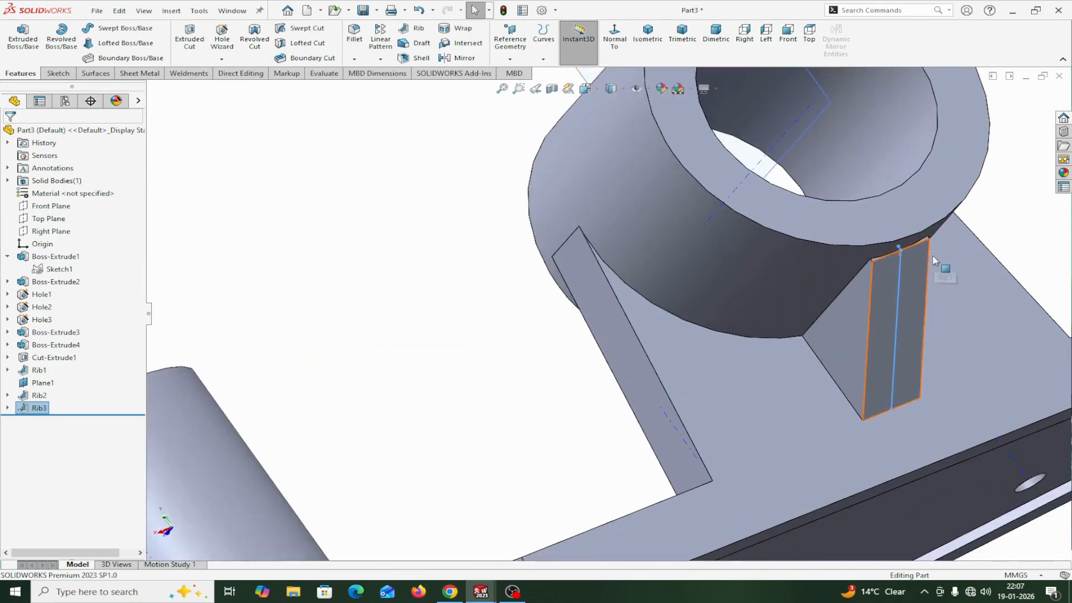
{"action": "scroll", "coordinate": [934, 259], "scroll_direction": "down", "scroll_amount": 2}
{"action": "scroll", "coordinate": [819, 284], "scroll_direction": "down", "scroll_amount": 2}
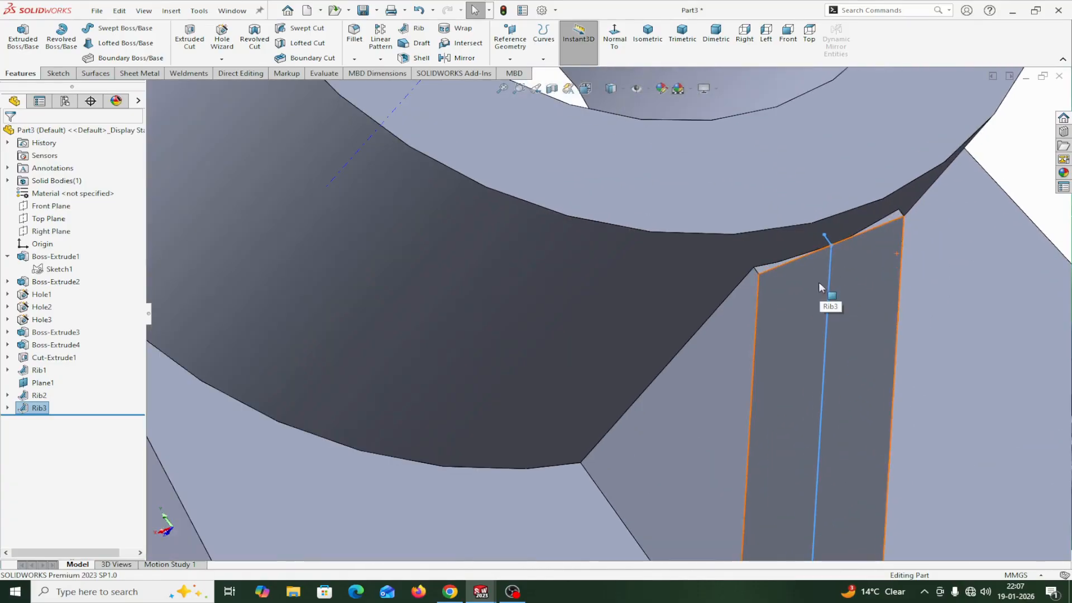
{"action": "scroll", "coordinate": [819, 282], "scroll_direction": "up", "scroll_amount": 4}
{"action": "scroll", "coordinate": [818, 282], "scroll_direction": "up", "scroll_amount": 2}
{"action": "middle_click_drag", "start_coordinate": [819, 283], "coordinate": [600, 363]}
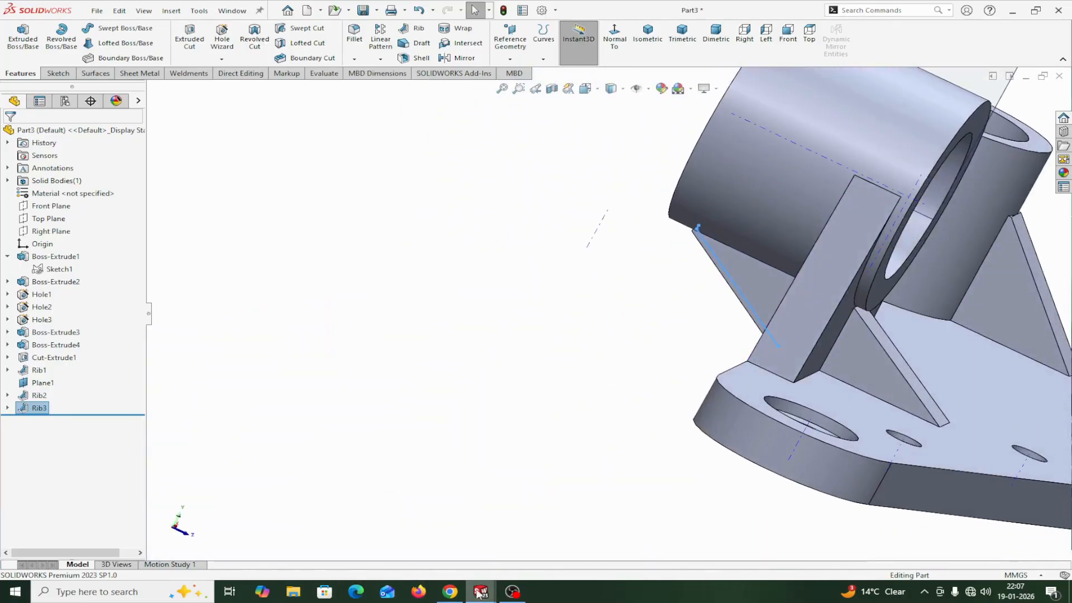
- Switch to the bracket drawing and compare its isometric view with the modelled bosses, lug and ribs
{"action": "mouse_move", "coordinate": [480, 593]}
{"action": "left_click", "coordinate": [456, 558]}
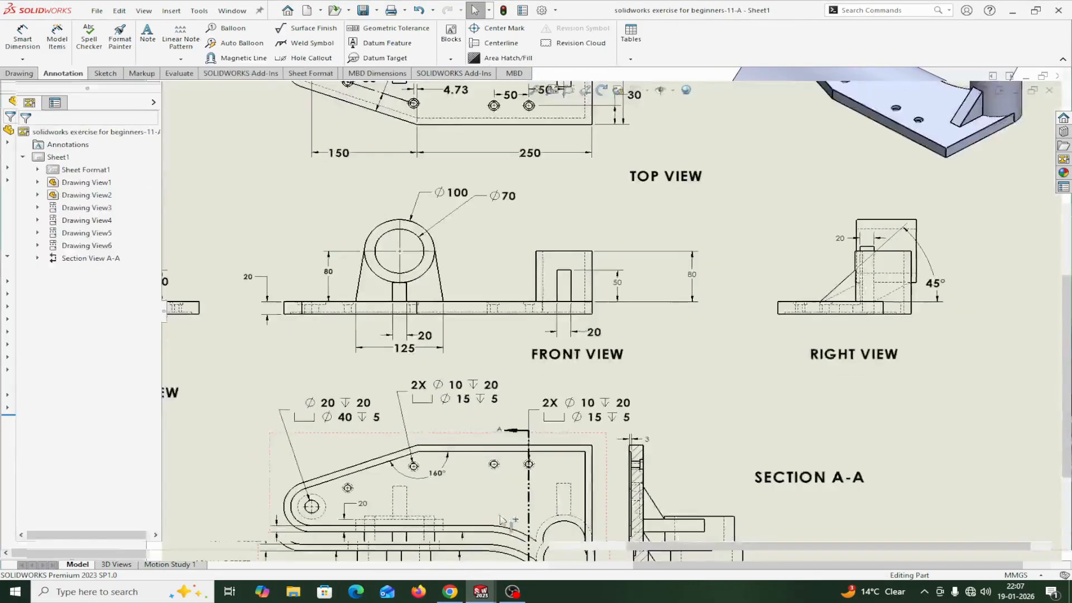
{"action": "scroll", "coordinate": [500, 520], "scroll_direction": "up", "scroll_amount": 3}
{"action": "scroll", "coordinate": [576, 427], "scroll_direction": "down", "scroll_amount": 2}
{"action": "scroll", "coordinate": [948, 127], "scroll_direction": "down", "scroll_amount": 1}
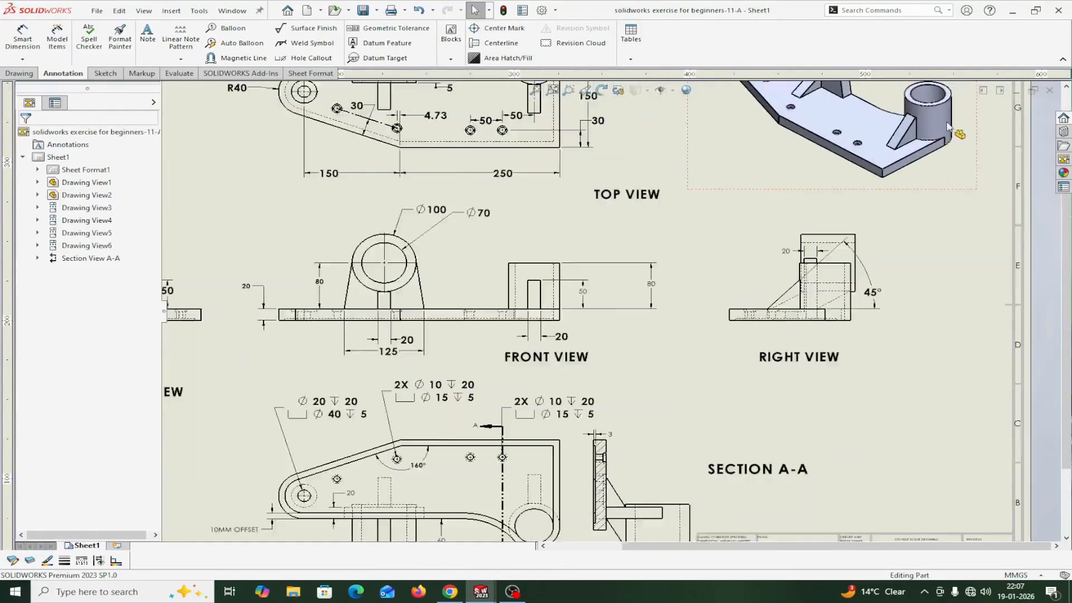
{"action": "scroll", "coordinate": [948, 127], "scroll_direction": "down", "scroll_amount": 1}
{"action": "scroll", "coordinate": [792, 156], "scroll_direction": "down", "scroll_amount": 3}
{"action": "scroll", "coordinate": [793, 154], "scroll_direction": "up", "scroll_amount": 4}
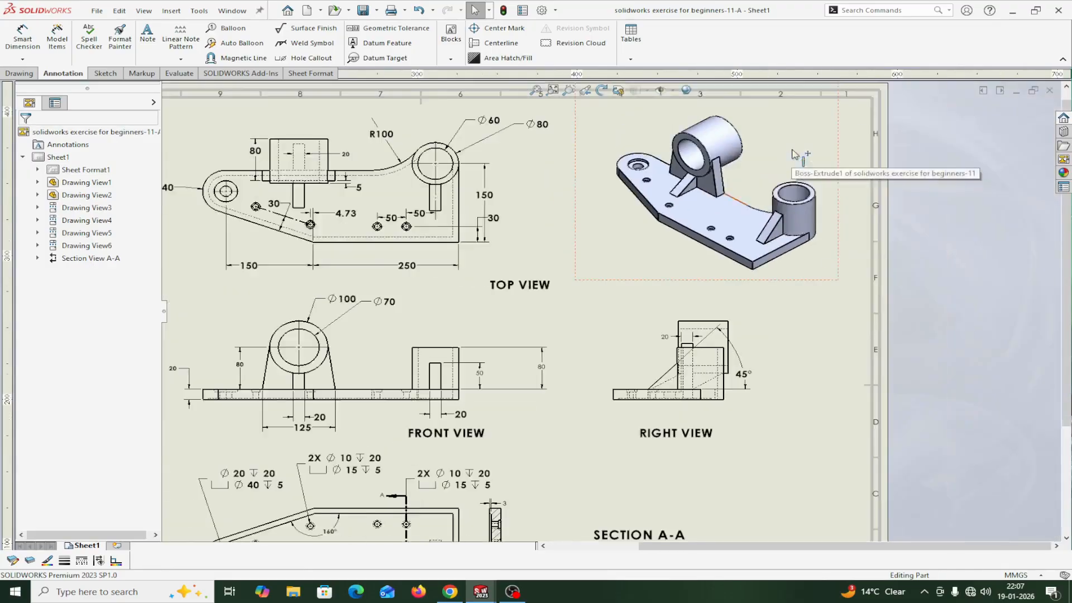
{"action": "scroll", "coordinate": [796, 153], "scroll_direction": "down", "scroll_amount": 1}
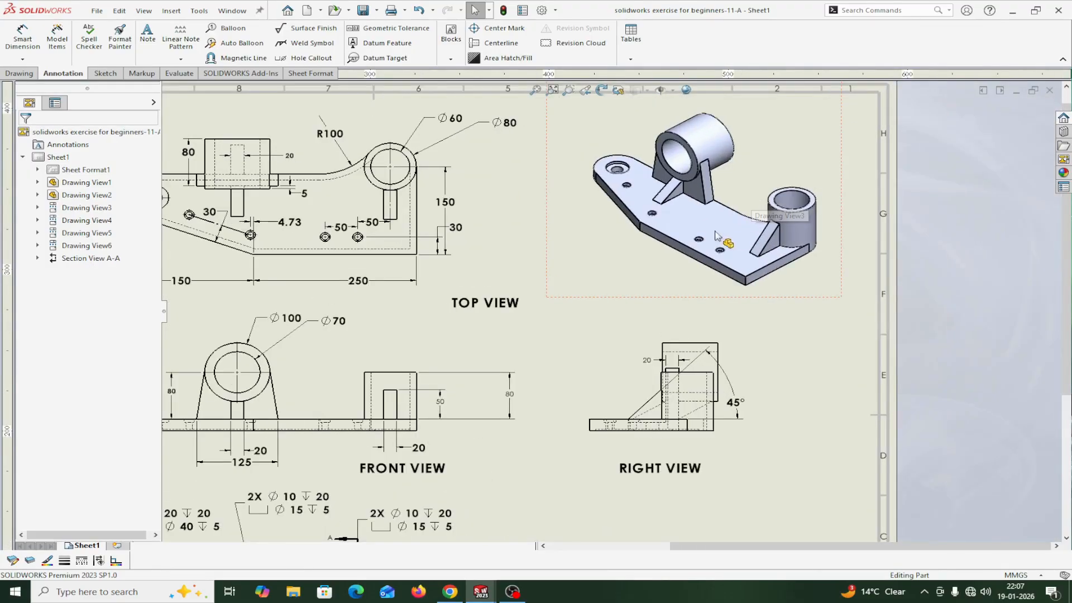
{"action": "scroll", "coordinate": [715, 235], "scroll_direction": "up", "scroll_amount": 2}
{"action": "scroll", "coordinate": [712, 234], "scroll_direction": "down", "scroll_amount": 2}
{"action": "scroll", "coordinate": [417, 267], "scroll_direction": "up", "scroll_amount": 1}
{"action": "scroll", "coordinate": [418, 267], "scroll_direction": "up", "scroll_amount": 1}
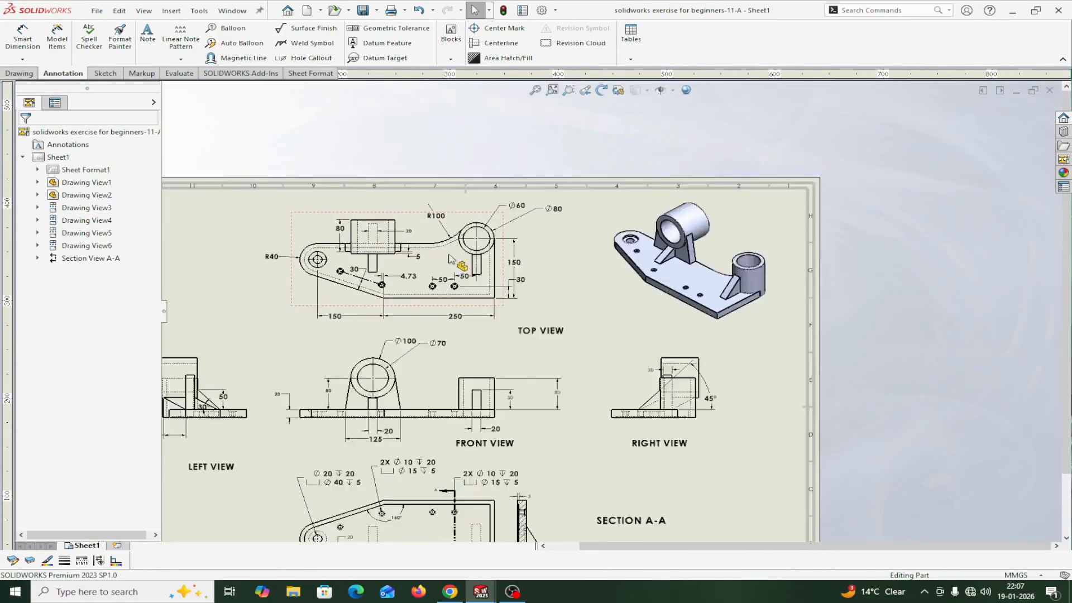
- Review the drawing's top, front, side, bottom and section views for remaining features, and return to the part
{"action": "scroll", "coordinate": [385, 241], "scroll_direction": "down", "scroll_amount": 2}
{"action": "scroll", "coordinate": [424, 327], "scroll_direction": "up", "scroll_amount": 2}
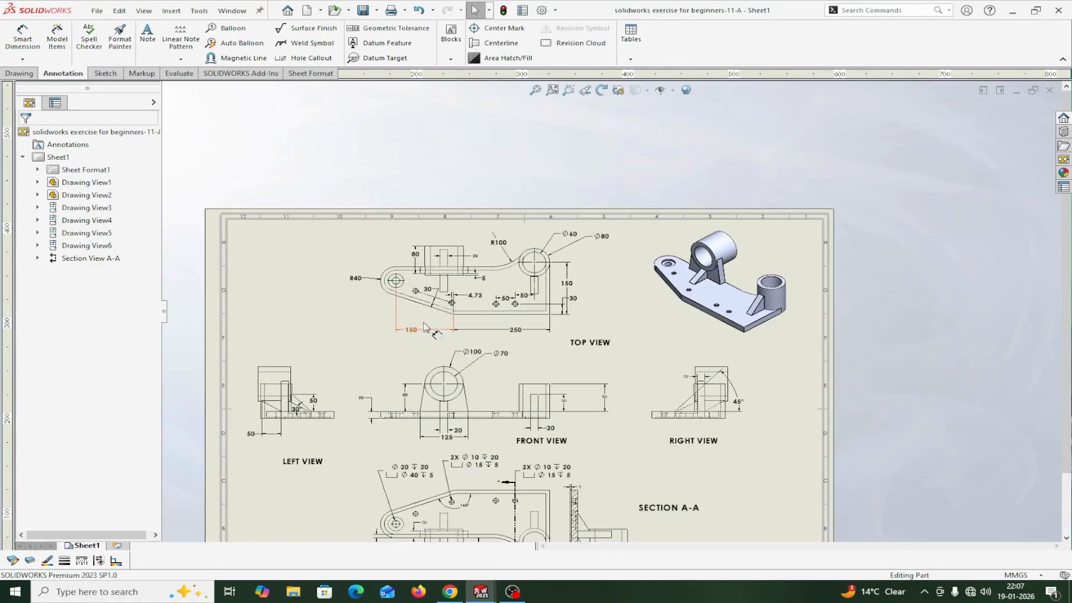
{"action": "scroll", "coordinate": [550, 374], "scroll_direction": "up", "scroll_amount": 1}
{"action": "scroll", "coordinate": [546, 430], "scroll_direction": "down", "scroll_amount": 2}
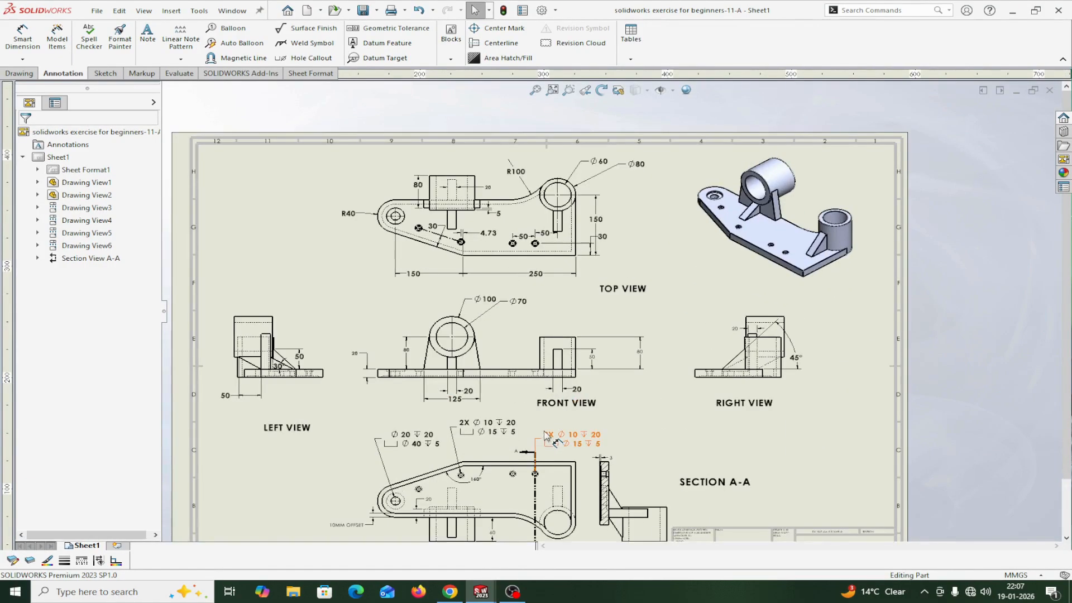
{"action": "scroll", "coordinate": [549, 437], "scroll_direction": "up", "scroll_amount": 1}
{"action": "scroll", "coordinate": [545, 435], "scroll_direction": "down", "scroll_amount": 1}
{"action": "scroll", "coordinate": [545, 434], "scroll_direction": "down", "scroll_amount": 3}
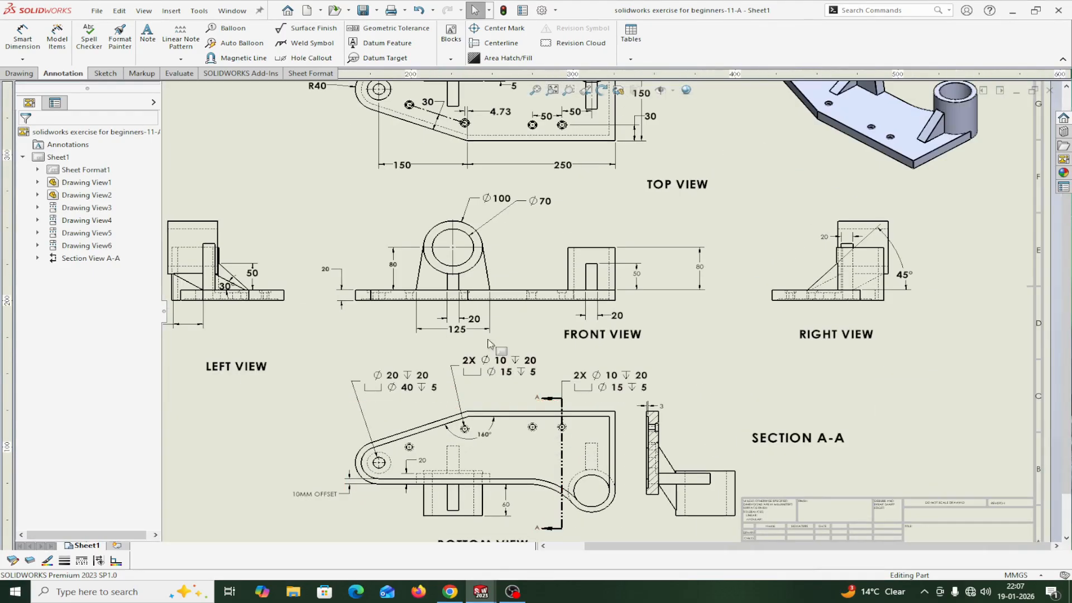
{"action": "key", "text": "f"}
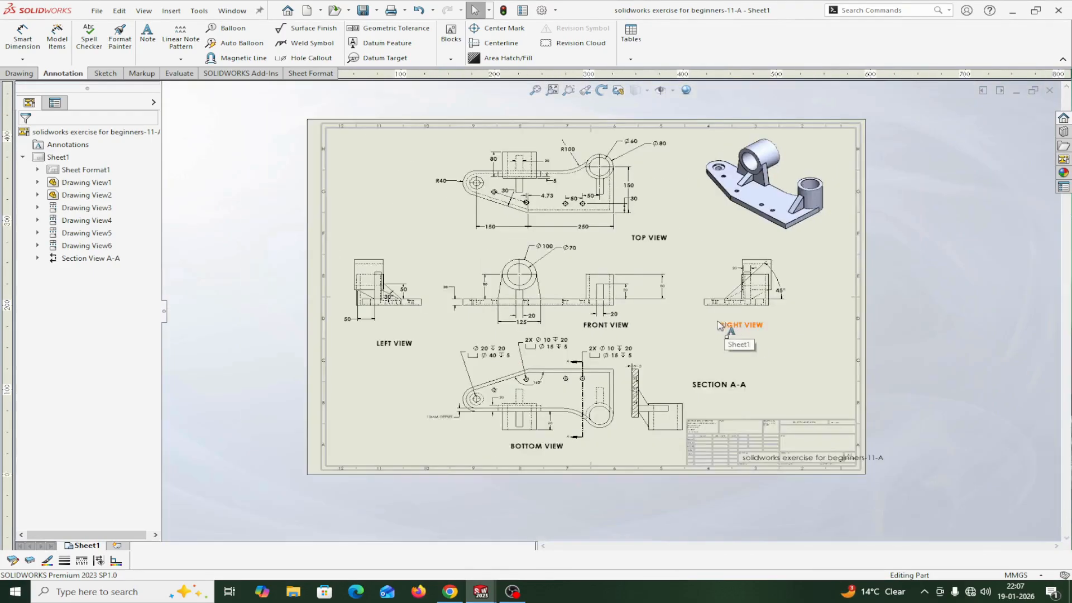
{"action": "scroll", "coordinate": [721, 323], "scroll_direction": "down", "scroll_amount": 1}
{"action": "scroll", "coordinate": [712, 316], "scroll_direction": "down", "scroll_amount": 1}
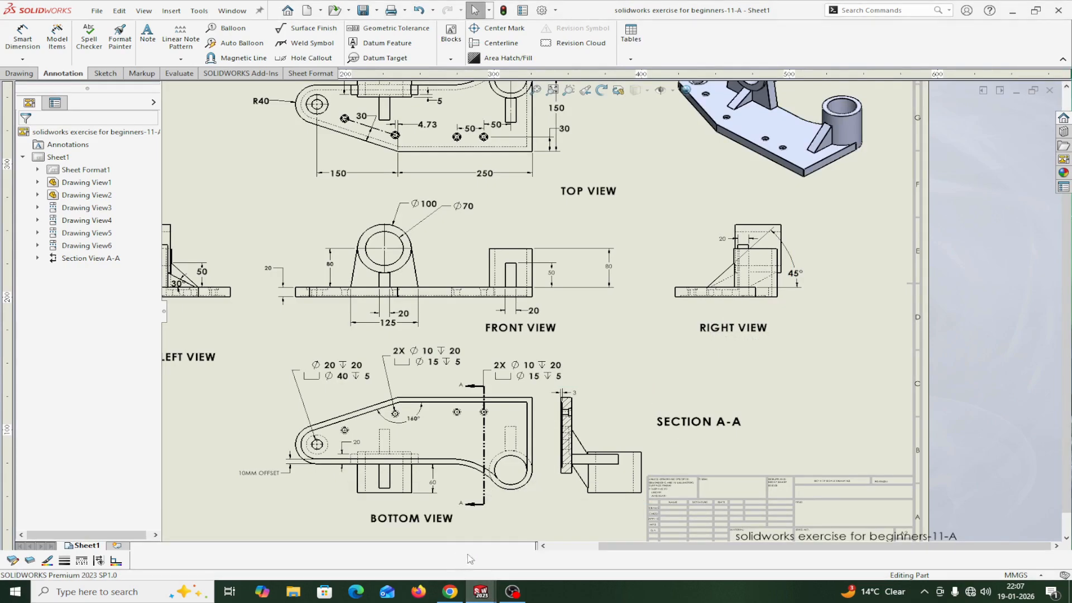
{"action": "mouse_move", "coordinate": [486, 591]}
{"action": "left_click", "coordinate": [545, 565]}
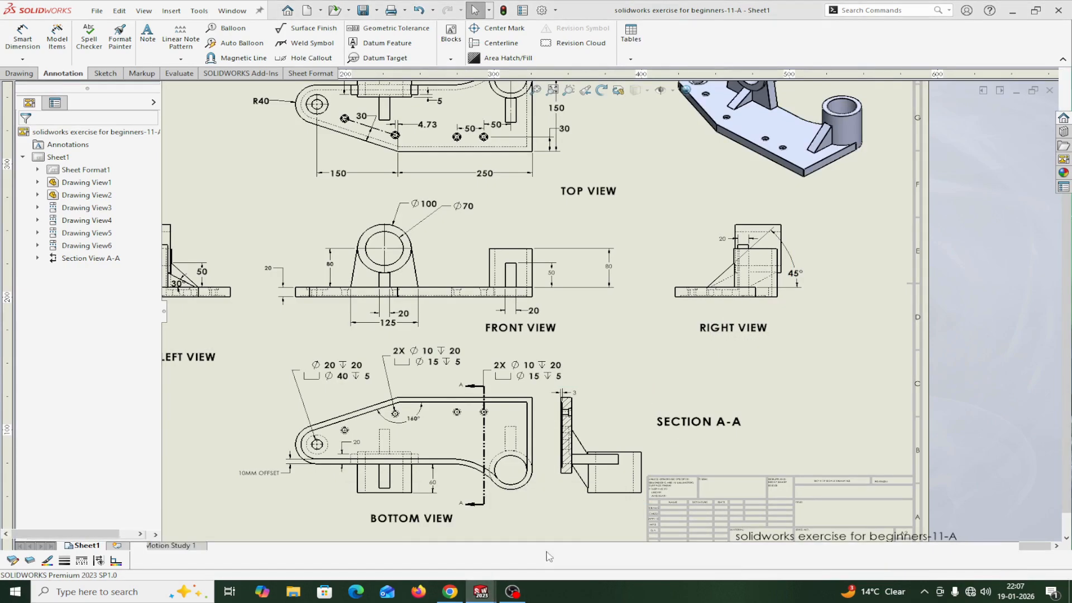
- Fillet the plate's upper outer edges, along its front, rounded end, back and far end, with a symmetric 2.5 mm radius
{"action": "middle_click_drag", "start_coordinate": [811, 367], "coordinate": [785, 352]}
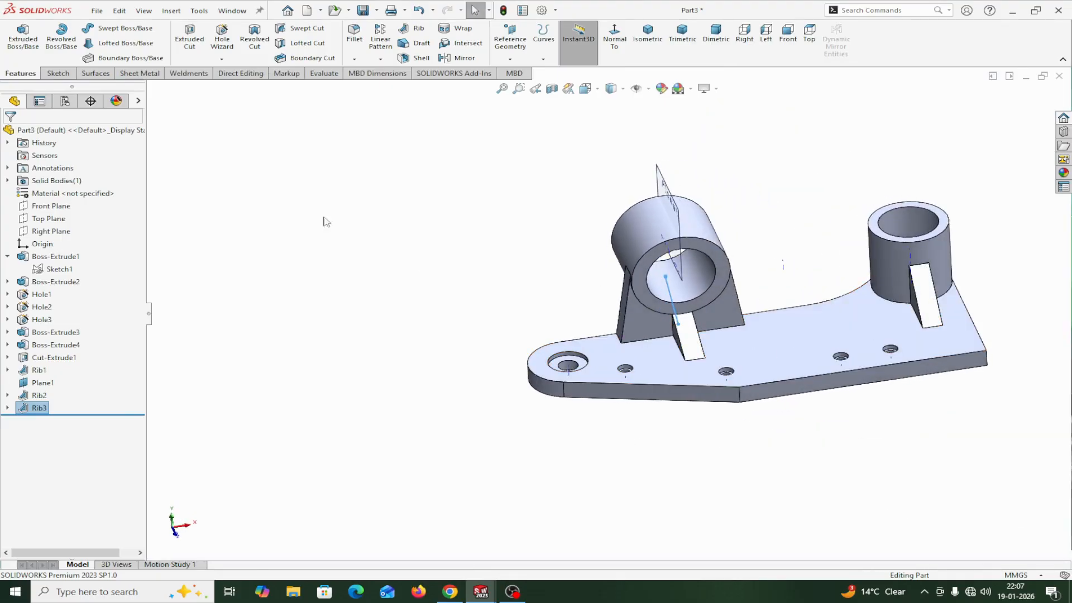
{"action": "left_click", "coordinate": [362, 53]}
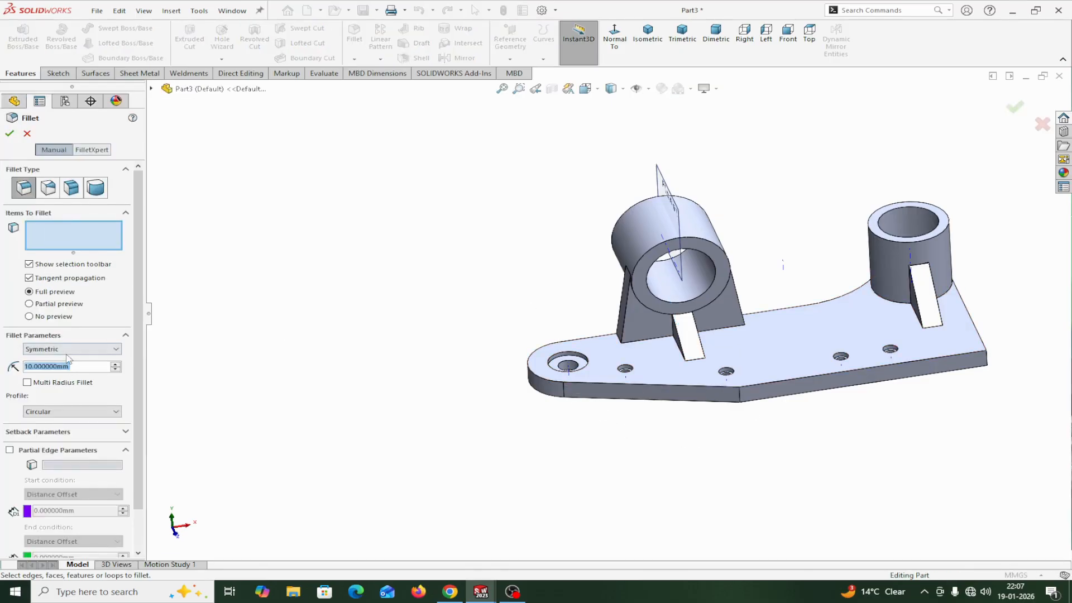
{"action": "type", "text": "2"}
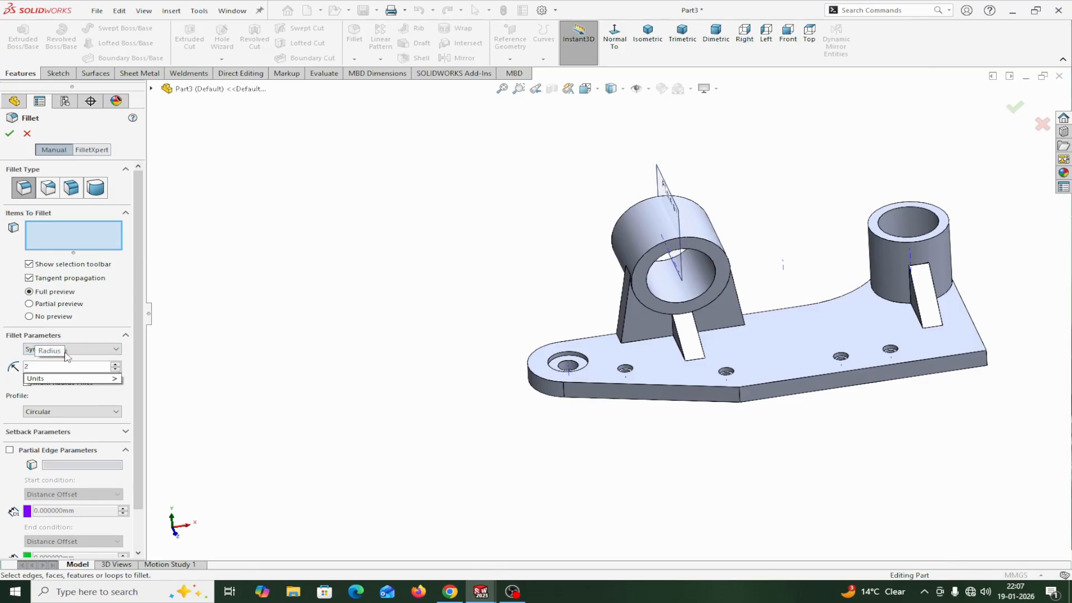
{"action": "type", "text": ".50"}
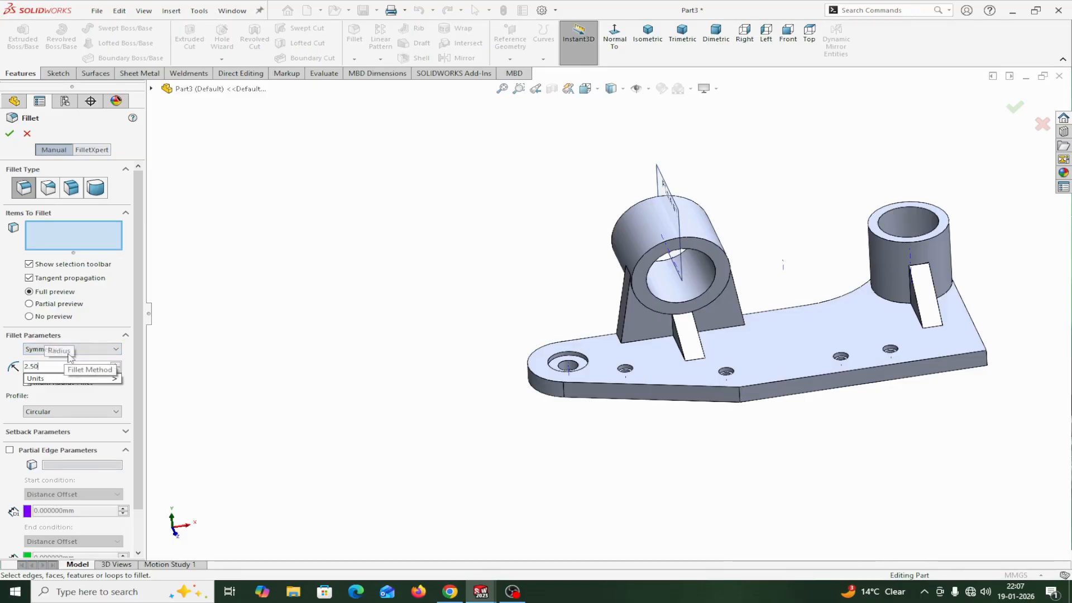
{"action": "key", "text": "Return"}
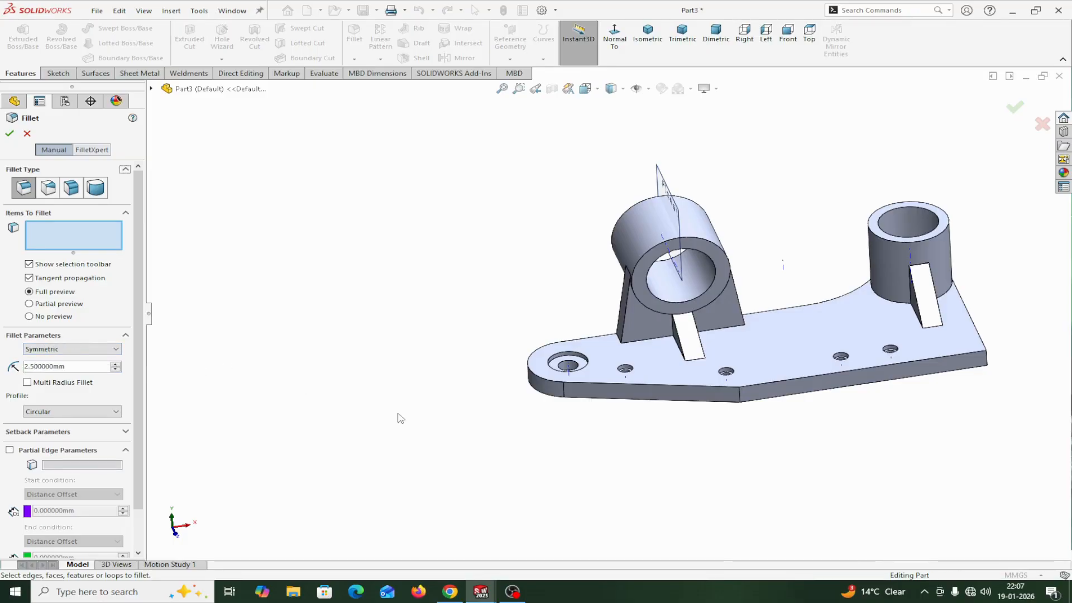
{"action": "middle_click_drag", "start_coordinate": [658, 438], "coordinate": [682, 432]}
{"action": "scroll", "coordinate": [905, 382], "scroll_direction": "down", "scroll_amount": 1}
{"action": "scroll", "coordinate": [838, 386], "scroll_direction": "up", "scroll_amount": 3}
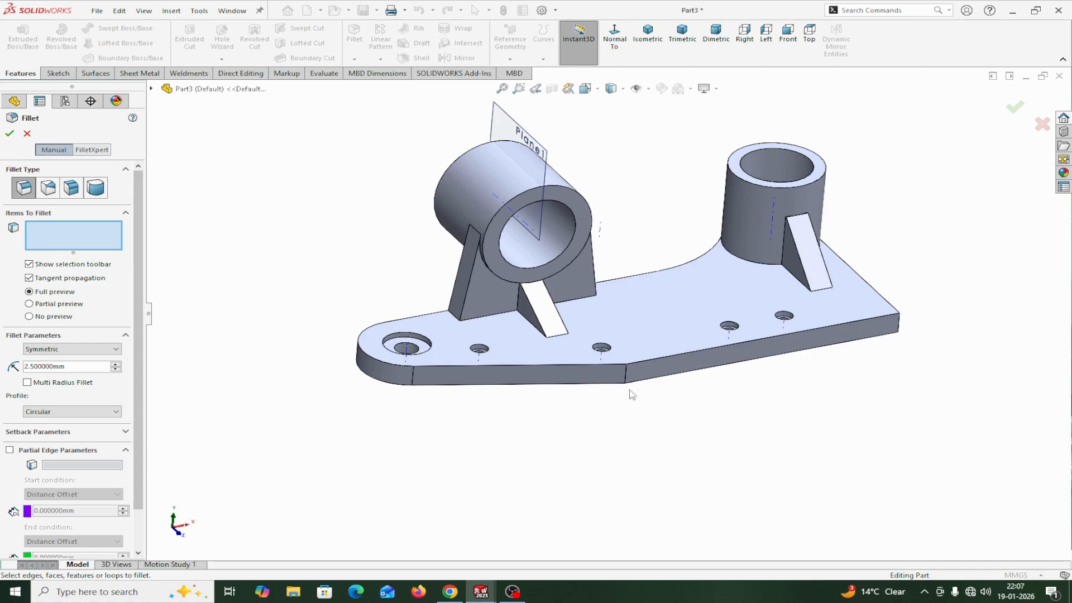
{"action": "left_click", "coordinate": [683, 354]}
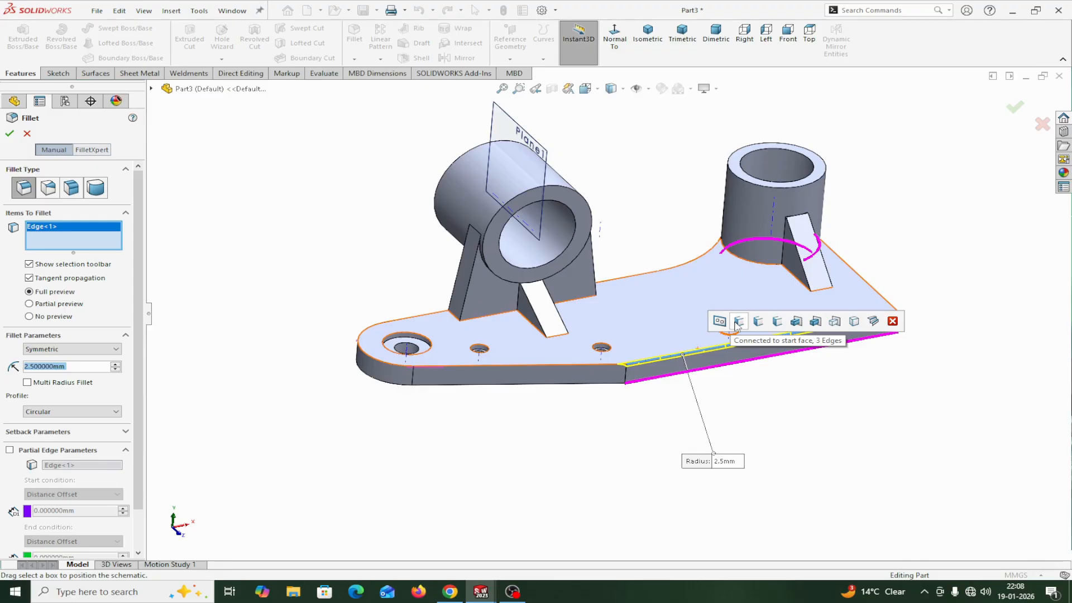
{"action": "left_click", "coordinate": [583, 366]}
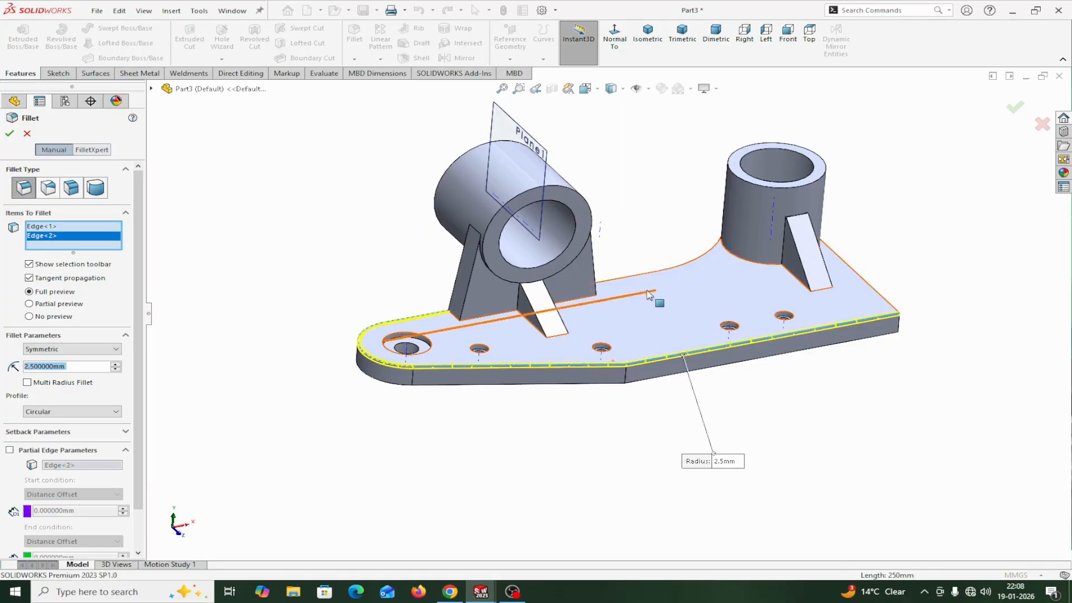
{"action": "left_click", "coordinate": [637, 273]}
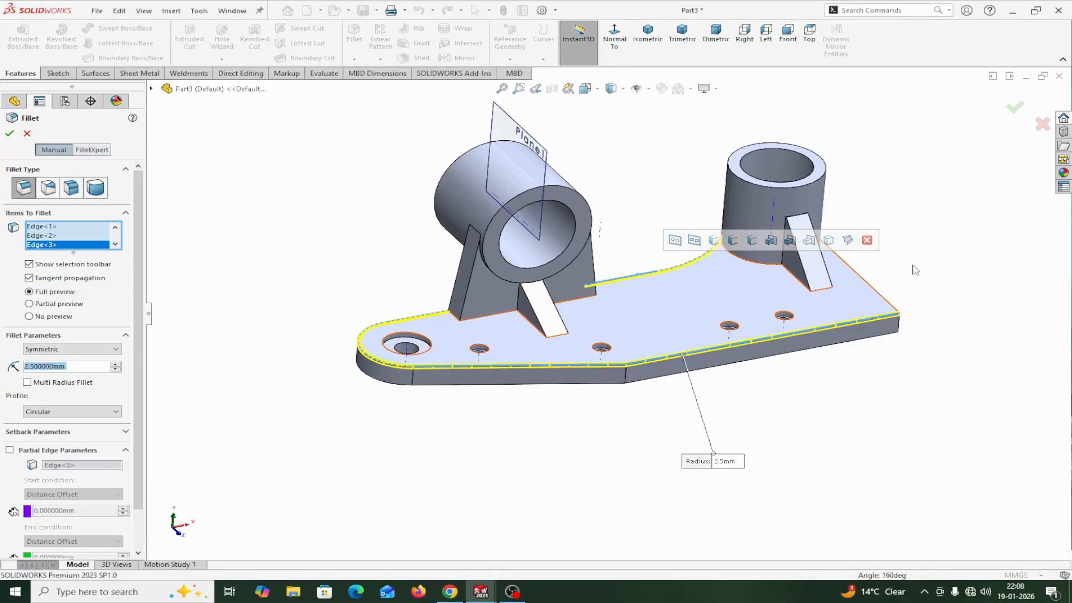
{"action": "mouse_move", "coordinate": [913, 265]}
{"action": "middle_mouse_down"}
{"action": "mouse_move", "coordinate": [966, 270]}
{"action": "mouse_move", "coordinate": [928, 279]}
{"action": "middle_mouse_up"}
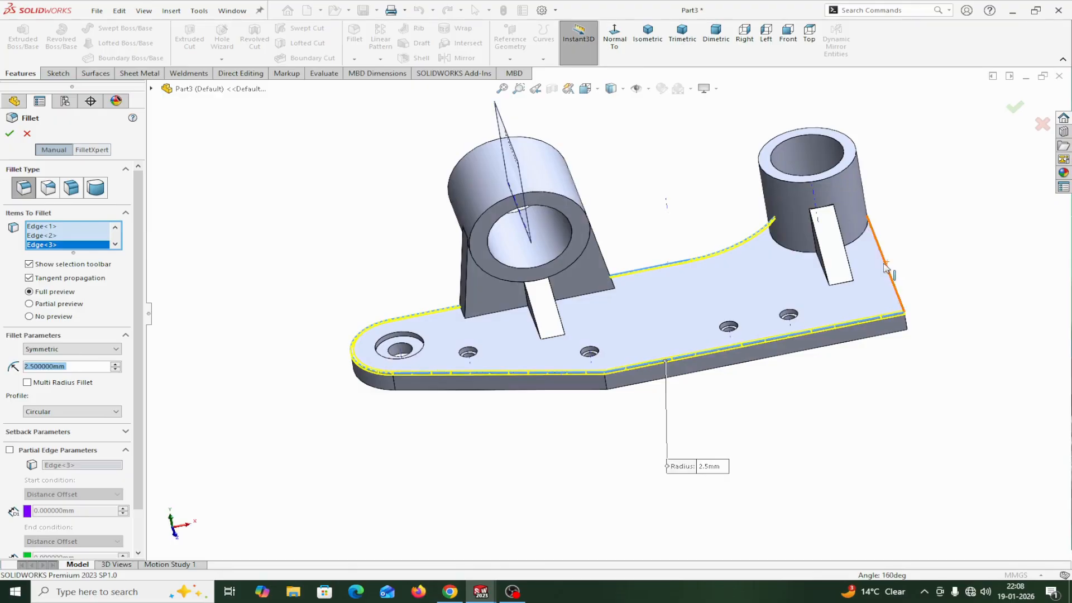
{"action": "left_click", "coordinate": [885, 266]}
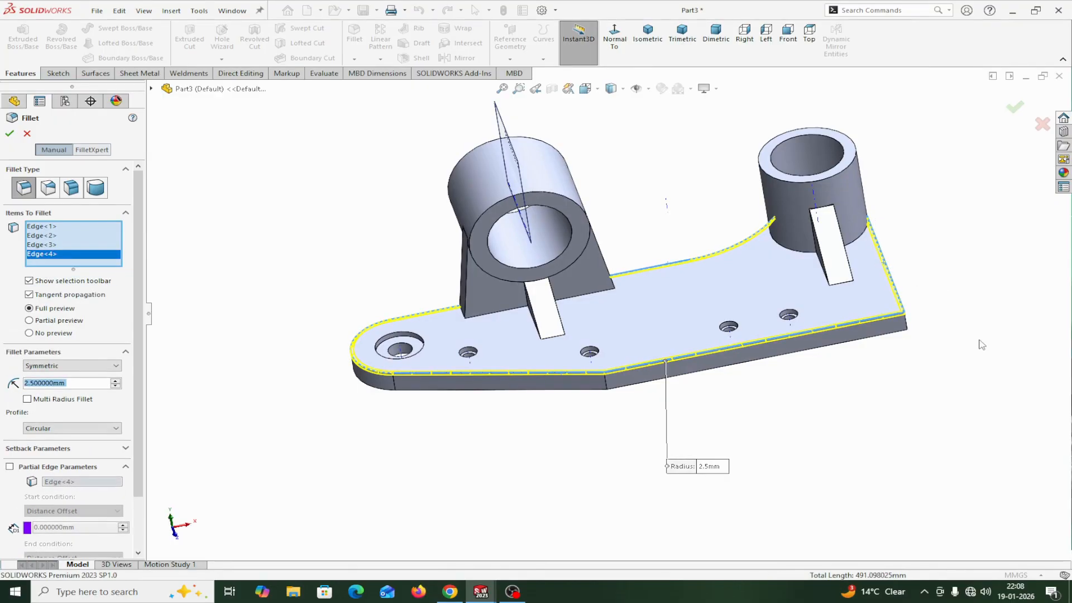
{"action": "left_click", "coordinate": [9, 136]}
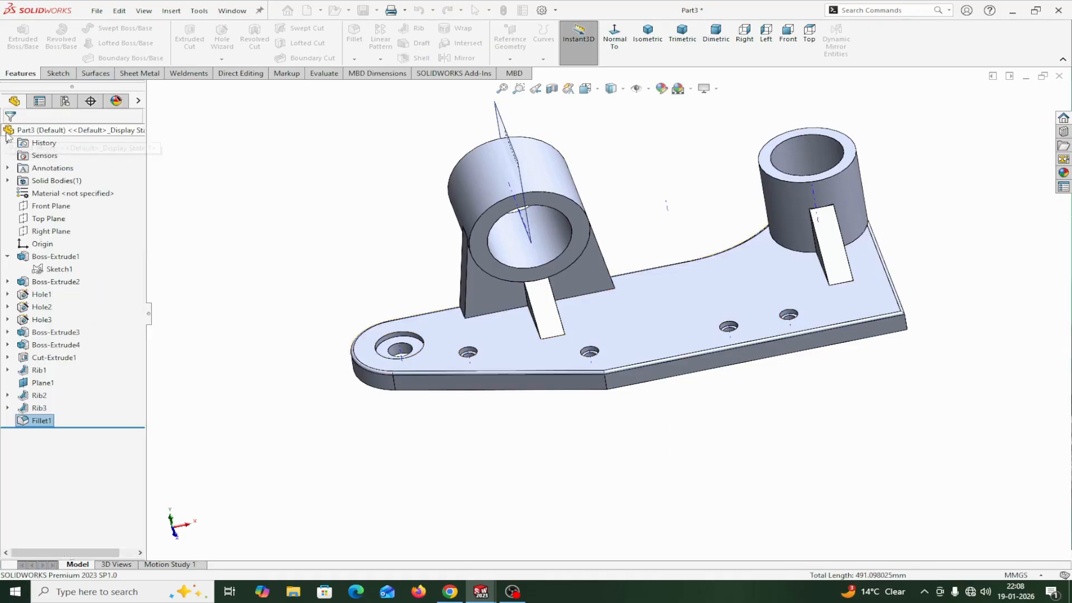
- Fillet the edges where the two slanted front ribs meet the vertical boss, the lug and the plate with a symmetric 2.5 mm radius
{"action": "middle_click_drag", "start_coordinate": [568, 514], "coordinate": [570, 488]}
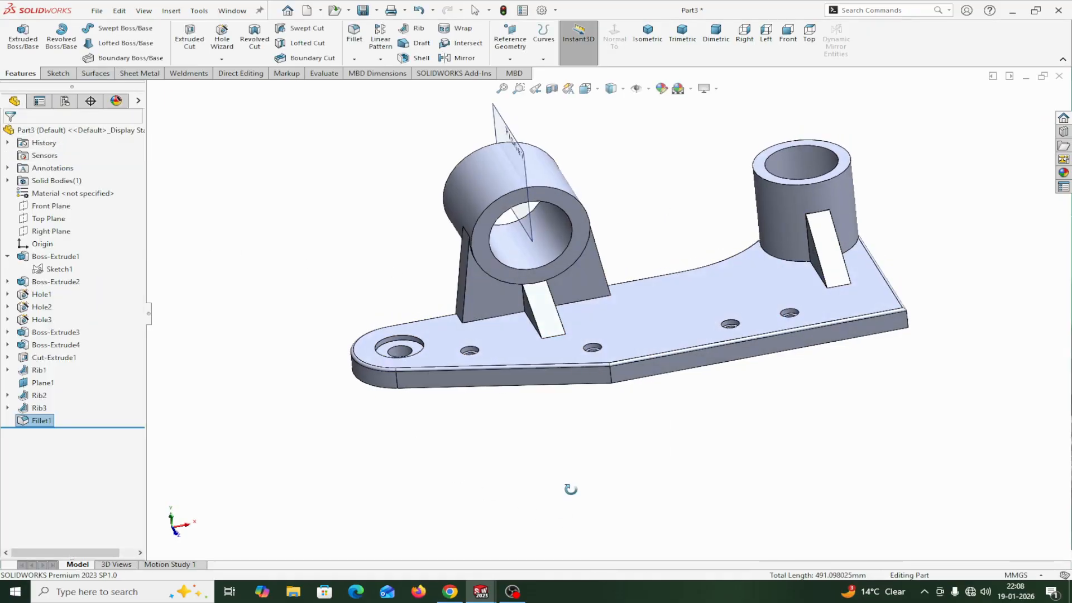
{"action": "left_click", "coordinate": [357, 40]}
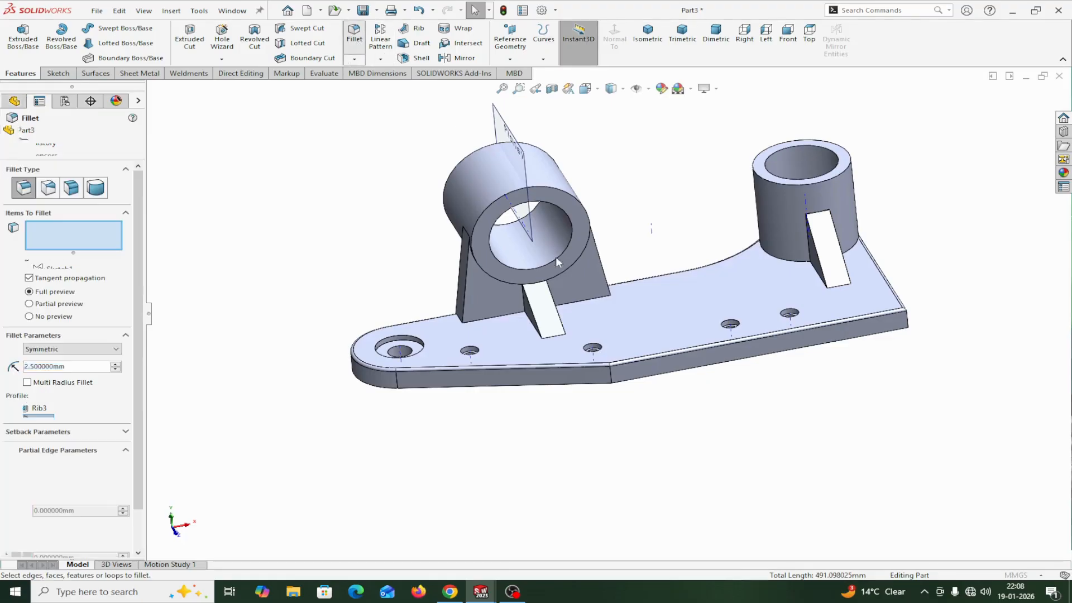
{"action": "left_click", "coordinate": [816, 271]}
{"action": "left_click", "coordinate": [809, 250]}
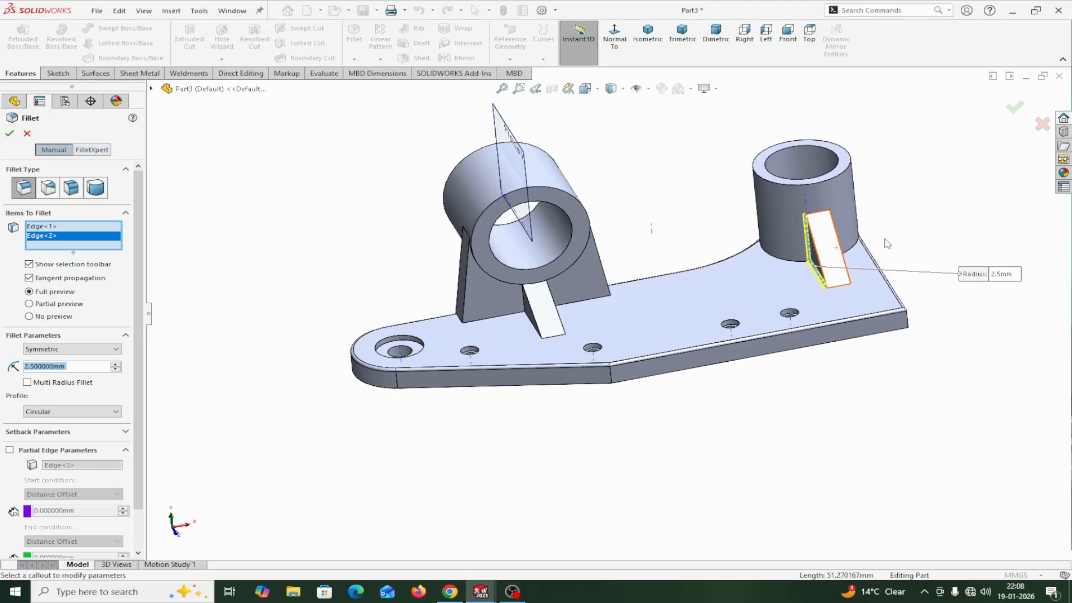
{"action": "middle_click_drag", "start_coordinate": [808, 249], "coordinate": [856, 262]}
{"action": "left_click", "coordinate": [856, 262]}
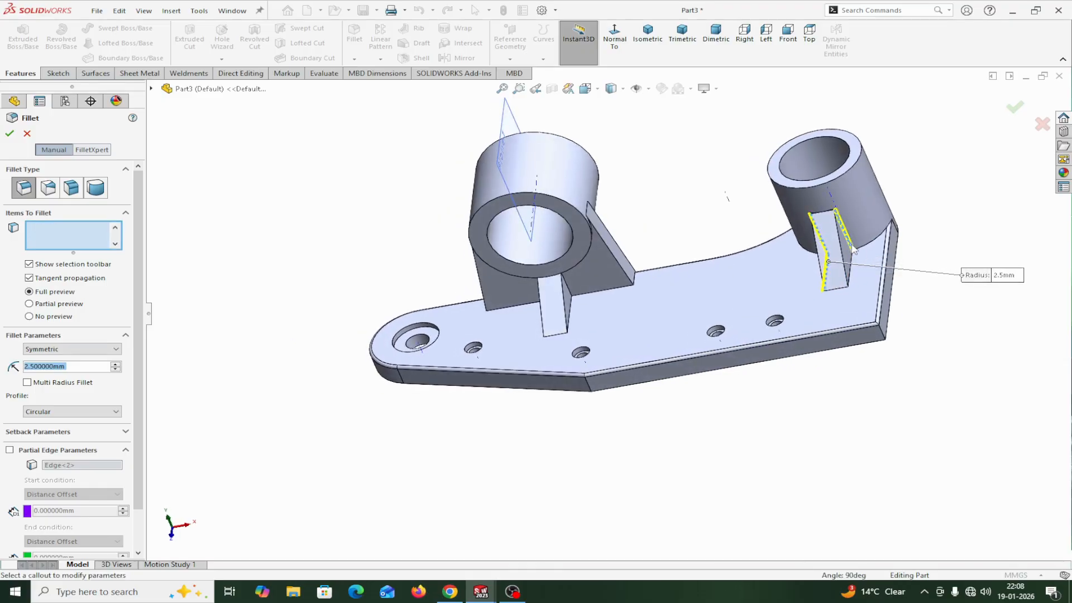
{"action": "left_click", "coordinate": [852, 266]}
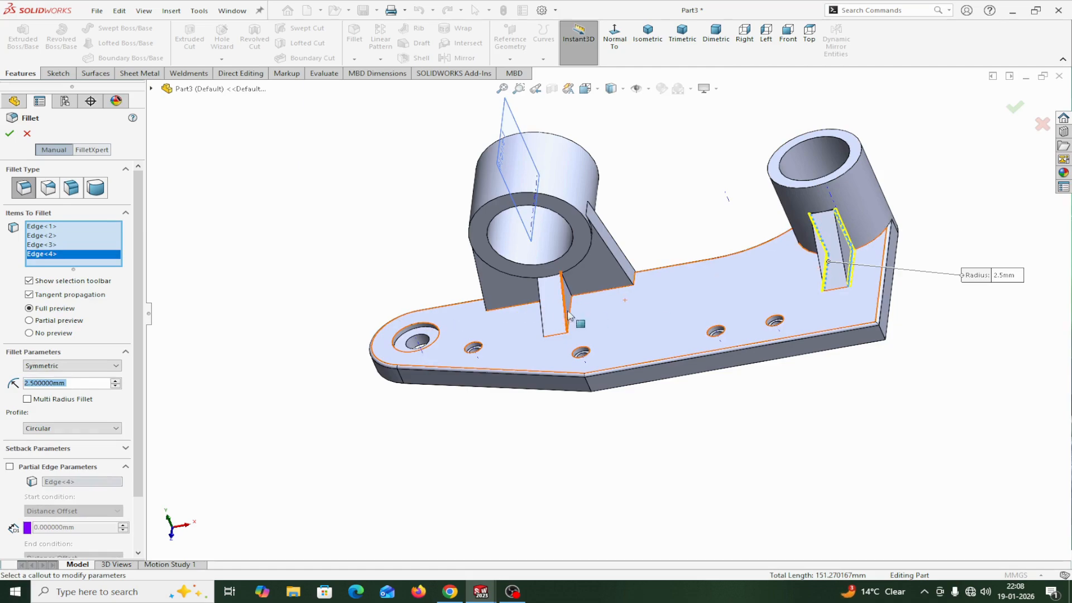
{"action": "left_click", "coordinate": [570, 294]}
{"action": "left_click", "coordinate": [570, 302]}
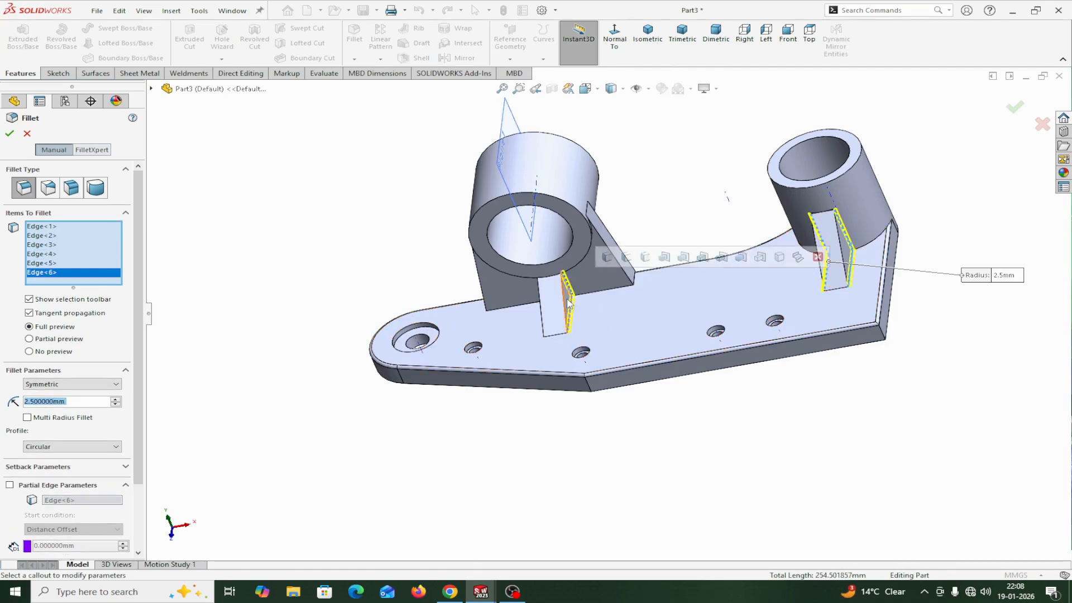
{"action": "middle_click_drag", "start_coordinate": [583, 412], "coordinate": [631, 393]}
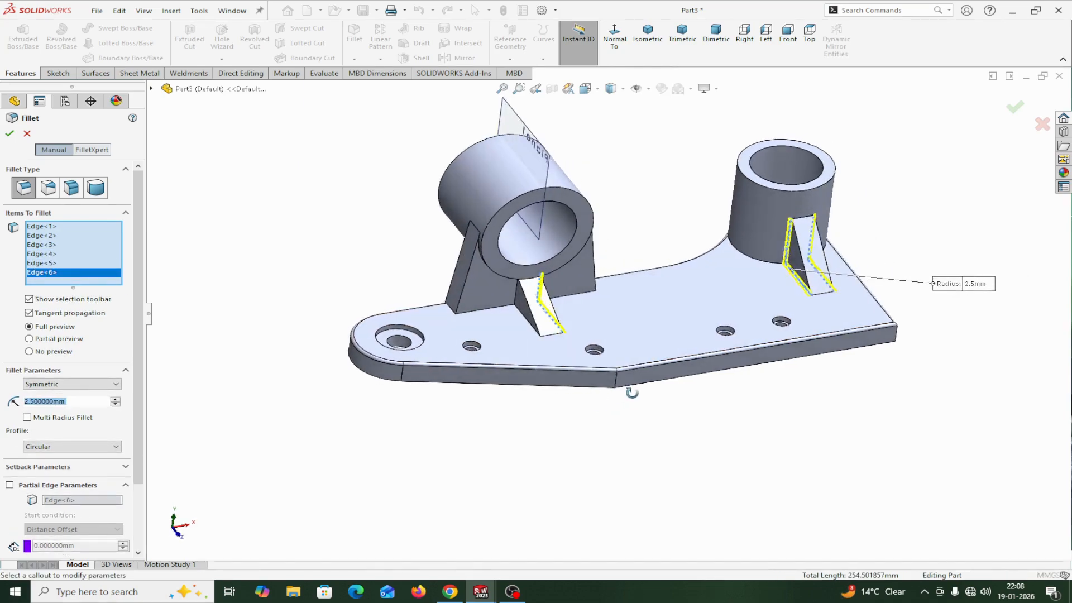
{"action": "left_click", "coordinate": [517, 301]}
{"action": "left_click", "coordinate": [516, 299]}
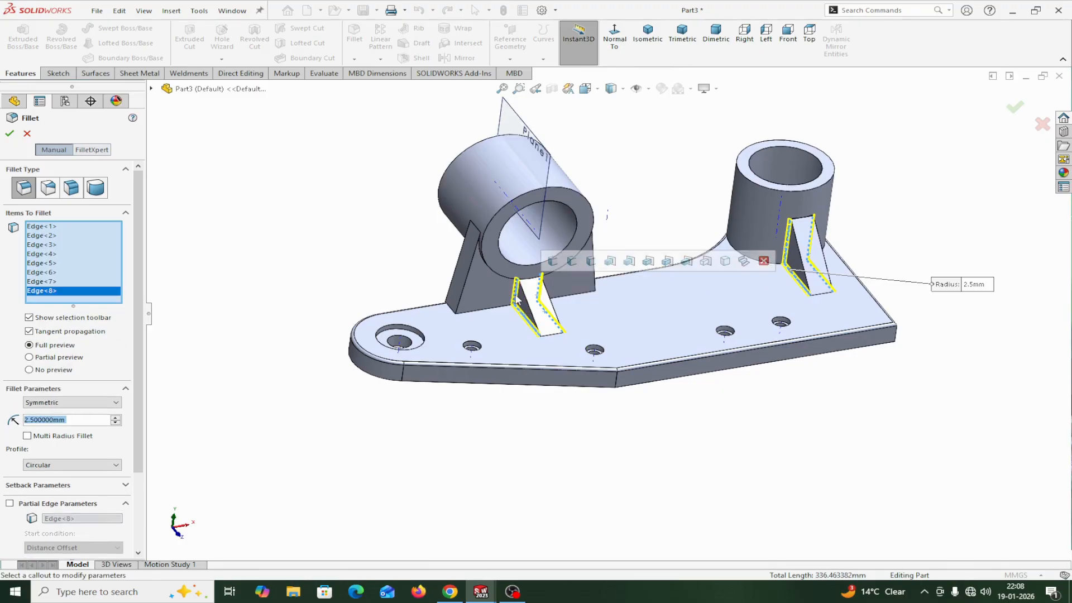
{"action": "left_click", "coordinate": [10, 134]}
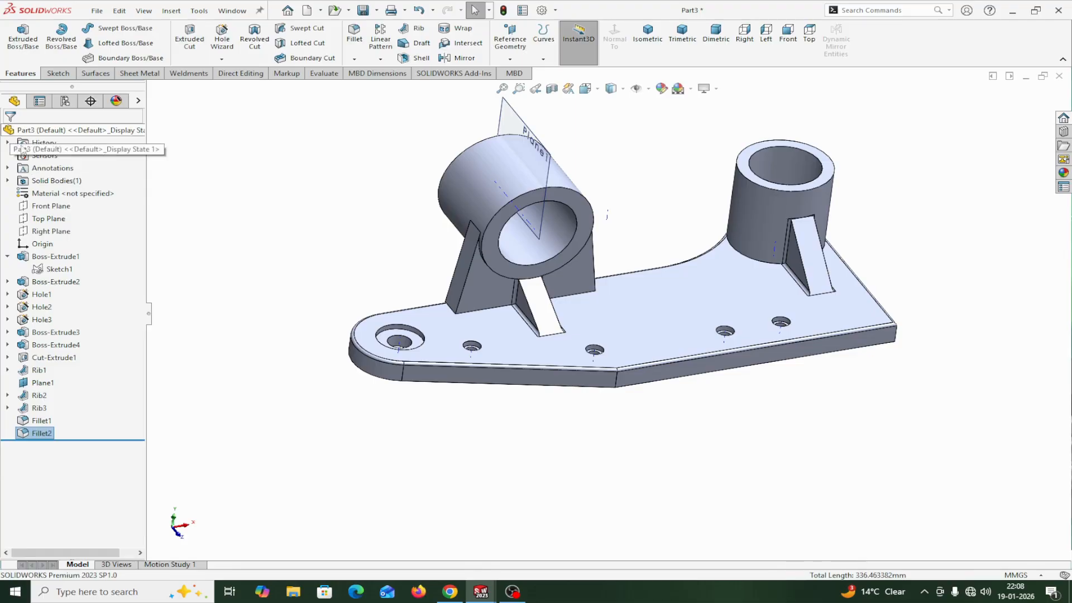
- Fillet the base edges of the vertical boss where it meets the plate, on both sides of its rib, with a 2.5 mm radius
{"action": "middle_click_drag", "start_coordinate": [658, 488], "coordinate": [697, 450]}
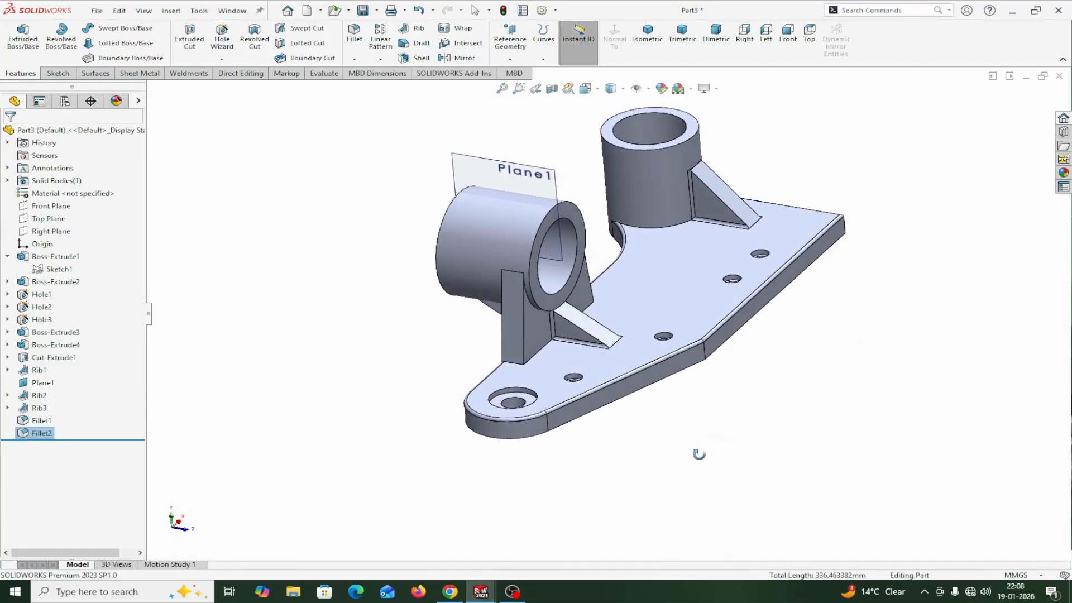
{"action": "left_click", "coordinate": [636, 229]}
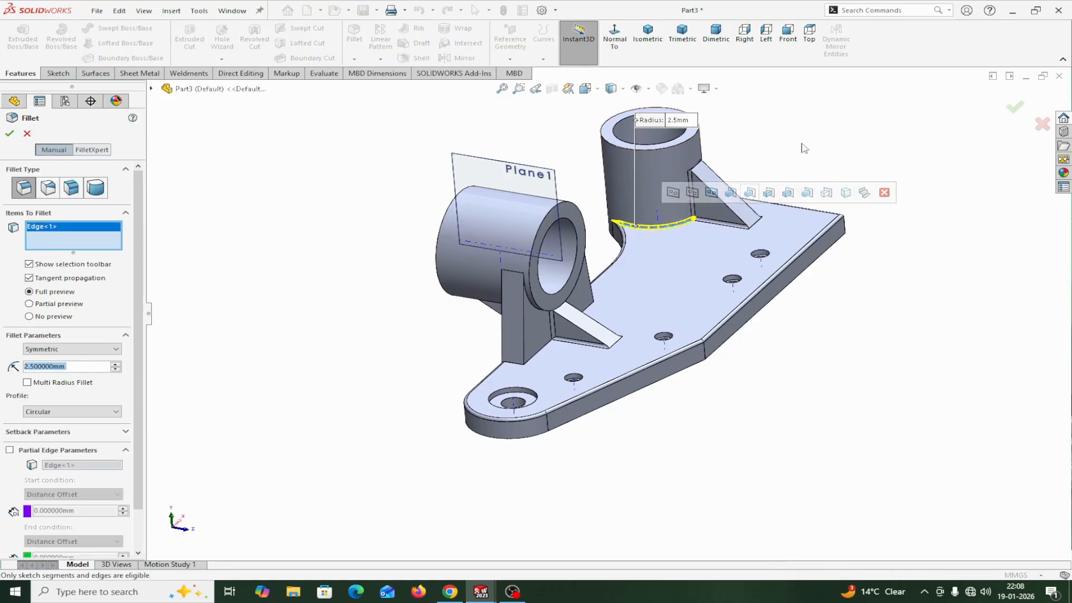
{"action": "middle_click_drag", "start_coordinate": [643, 232], "coordinate": [726, 246]}
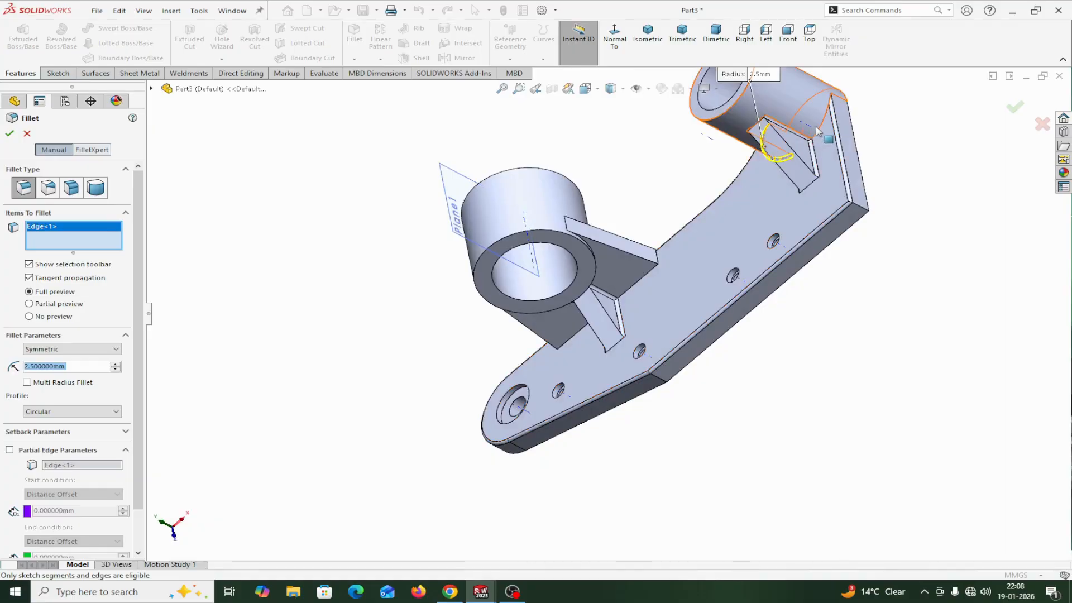
{"action": "left_click", "coordinate": [820, 131]}
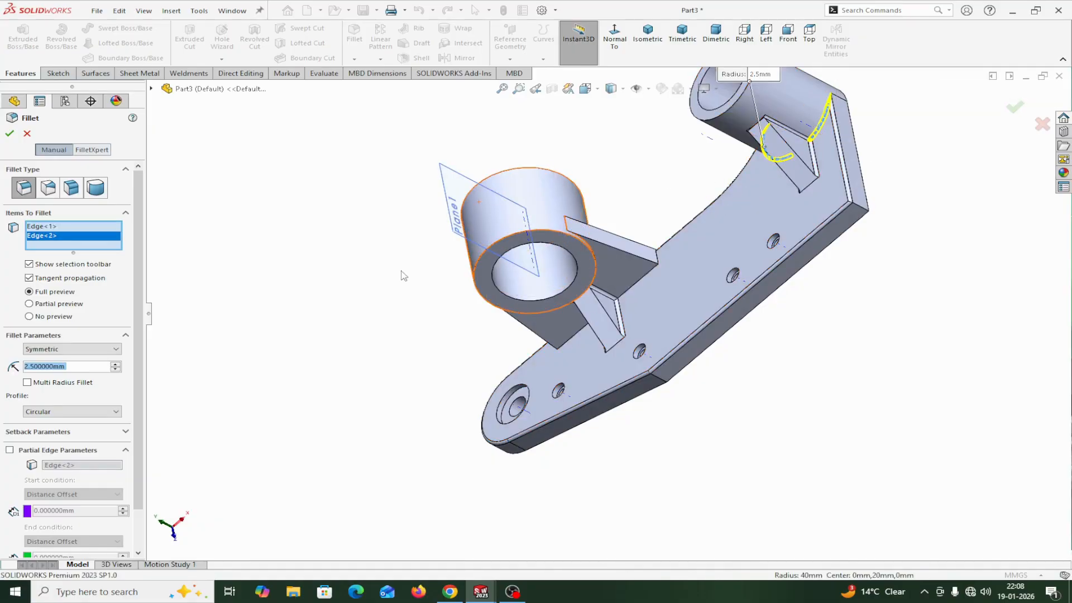
{"action": "middle_click_drag", "start_coordinate": [402, 275], "coordinate": [386, 240]}
{"action": "left_click", "coordinate": [9, 134]}
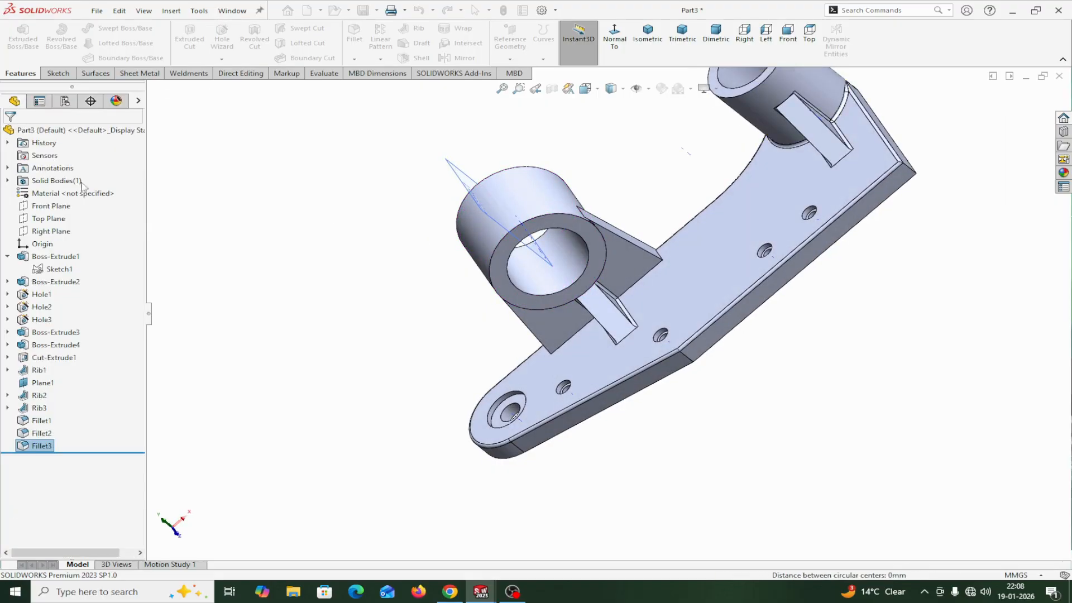
- Fillet the vertical boss's upper outer edge and the inner and outer edges of the horizontal boss's front face with a 2.5 mm radius
{"action": "middle_click_drag", "start_coordinate": [251, 256], "coordinate": [283, 163]}
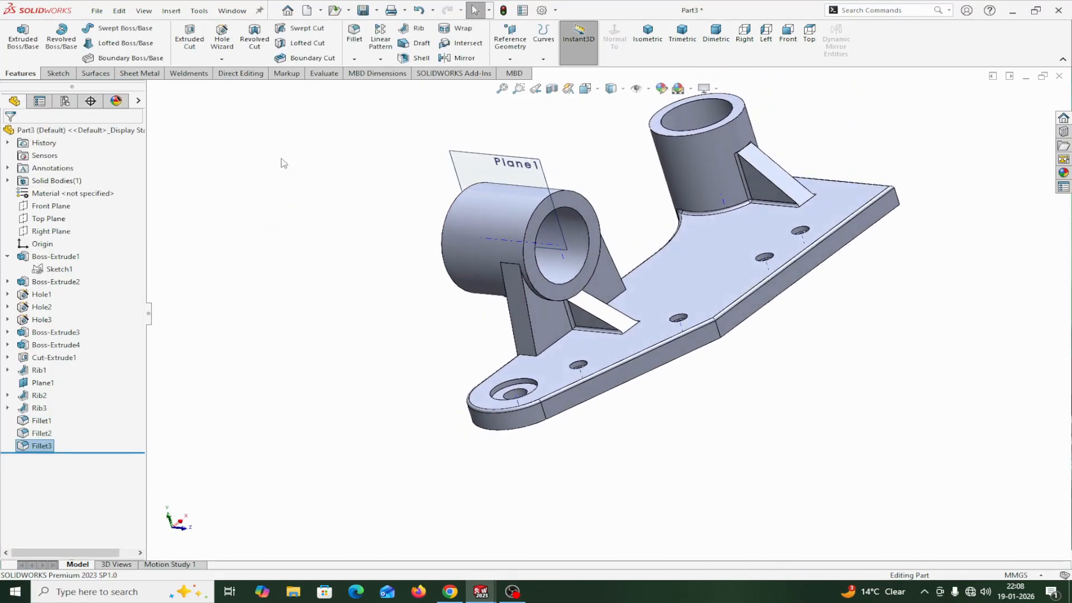
{"action": "left_click", "coordinate": [355, 44]}
{"action": "left_click", "coordinate": [666, 137]}
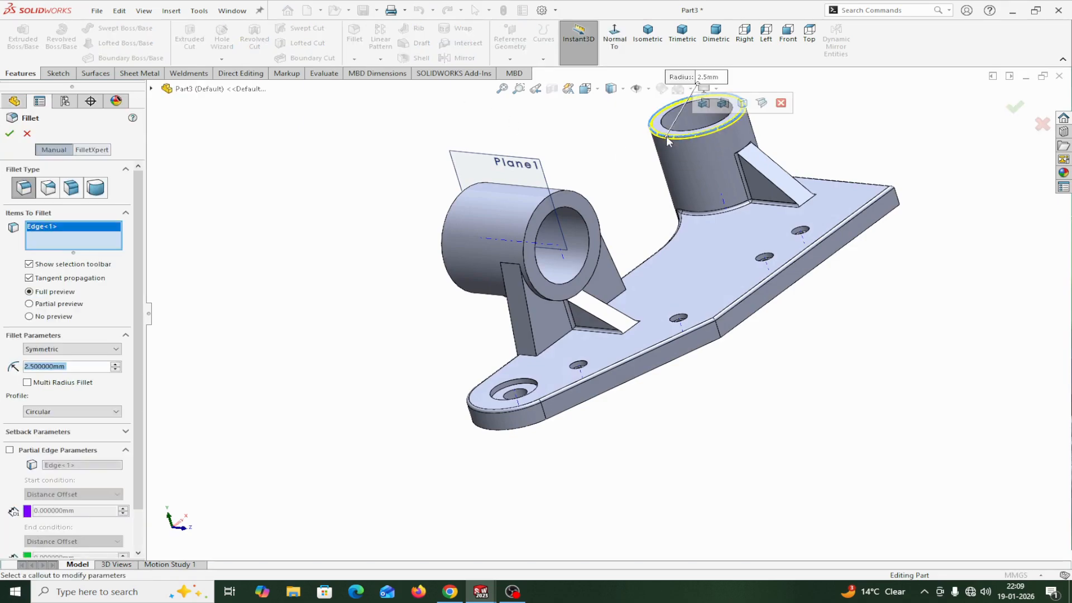
{"action": "left_click", "coordinate": [572, 193]}
{"action": "left_click", "coordinate": [561, 207]}
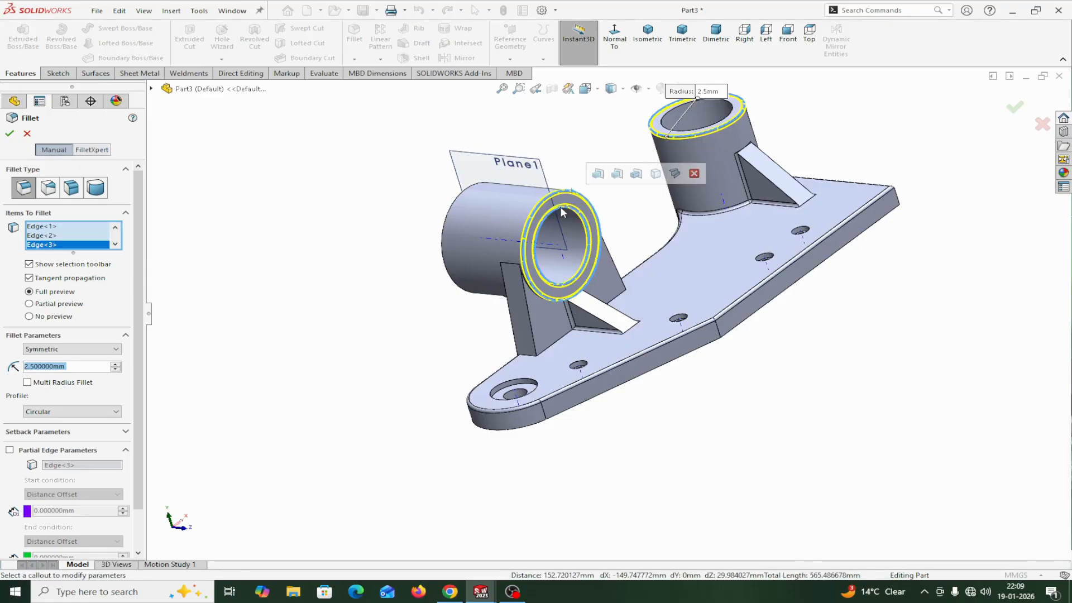
{"action": "left_click", "coordinate": [10, 134]}
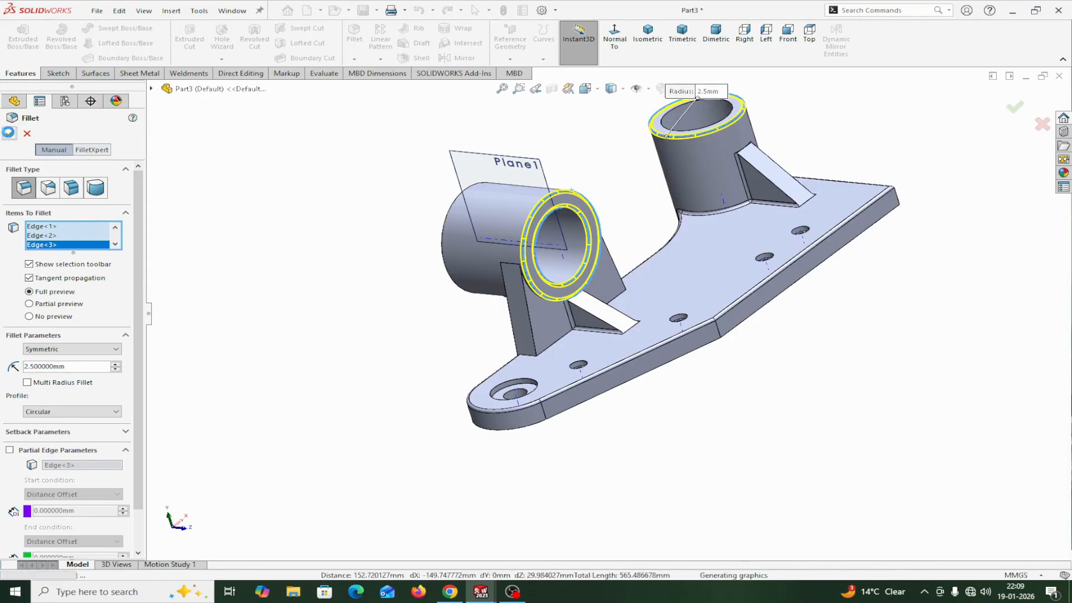
- Fillet the inner and outer edges of the horizontal boss's rear face with a symmetric 2.5 mm radius
{"action": "middle_click_drag", "start_coordinate": [148, 209], "coordinate": [162, 92]}
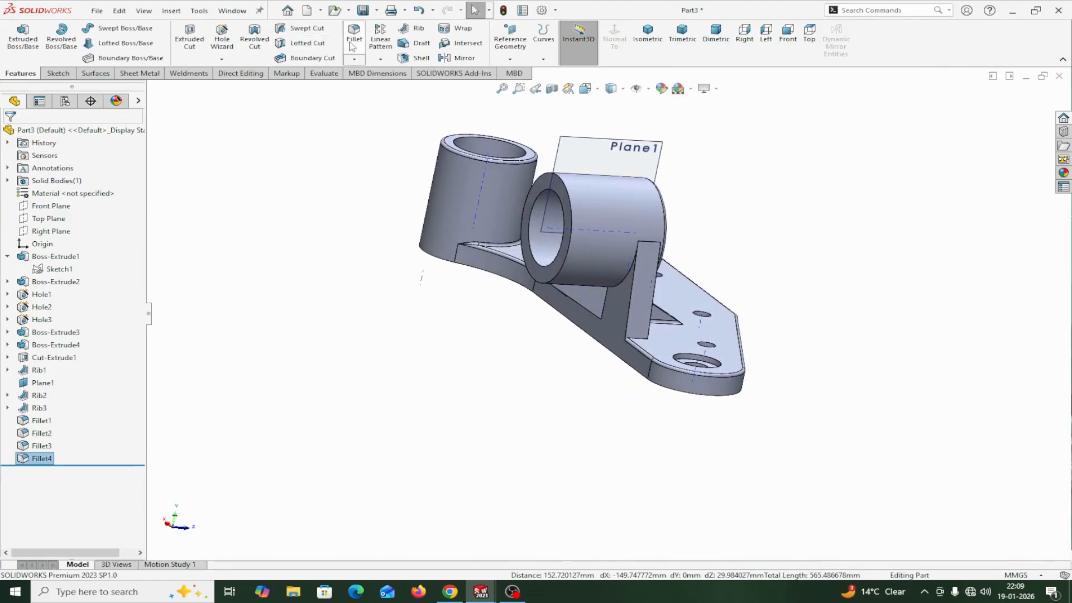
{"action": "key", "text": "Return"}
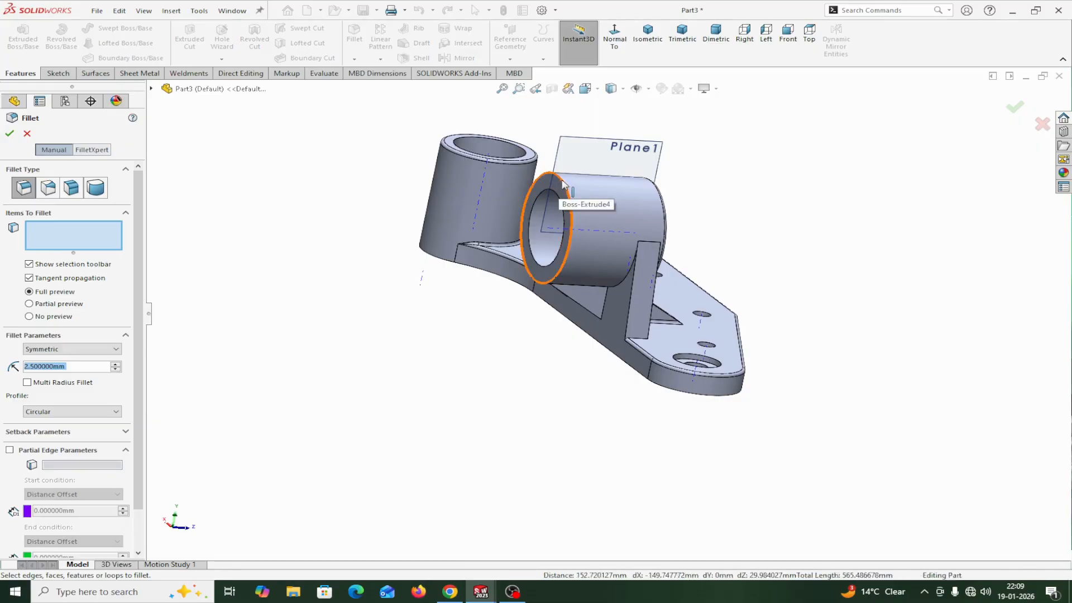
{"action": "left_click", "coordinate": [561, 185]}
{"action": "left_click", "coordinate": [558, 196]}
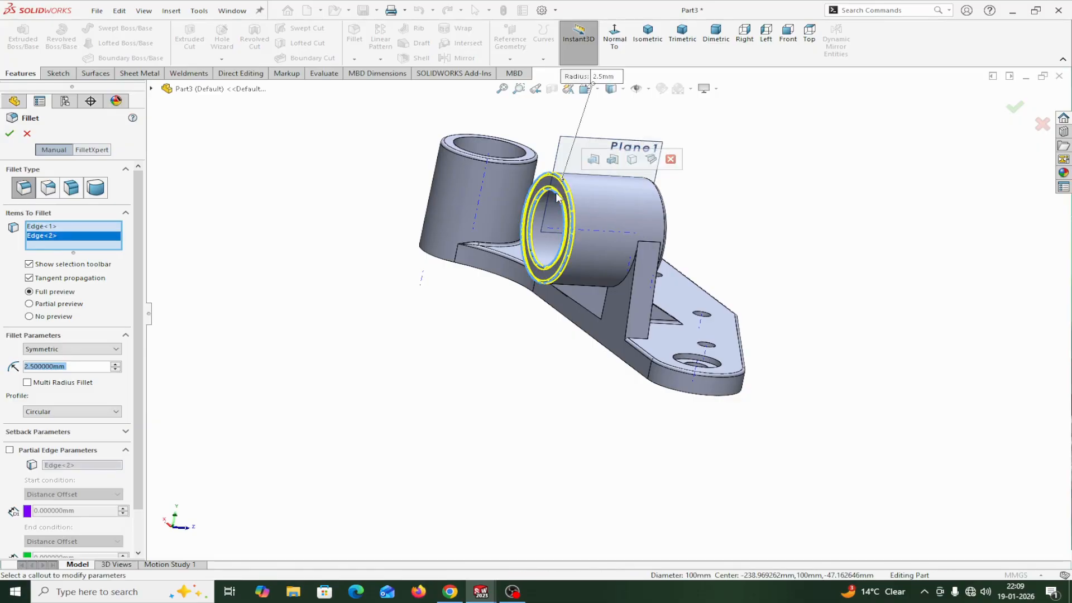
{"action": "left_click", "coordinate": [9, 134]}
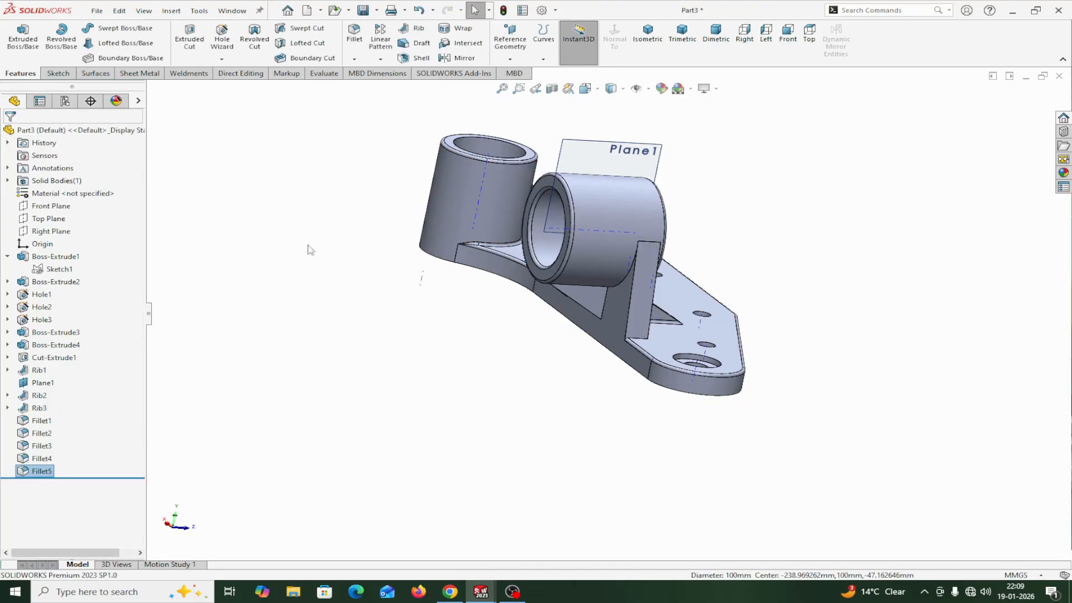
- Hide the reference plane through the horizontal boss and turn off the display of temporary axes
{"action": "middle_click_drag", "start_coordinate": [390, 327], "coordinate": [278, 325]}
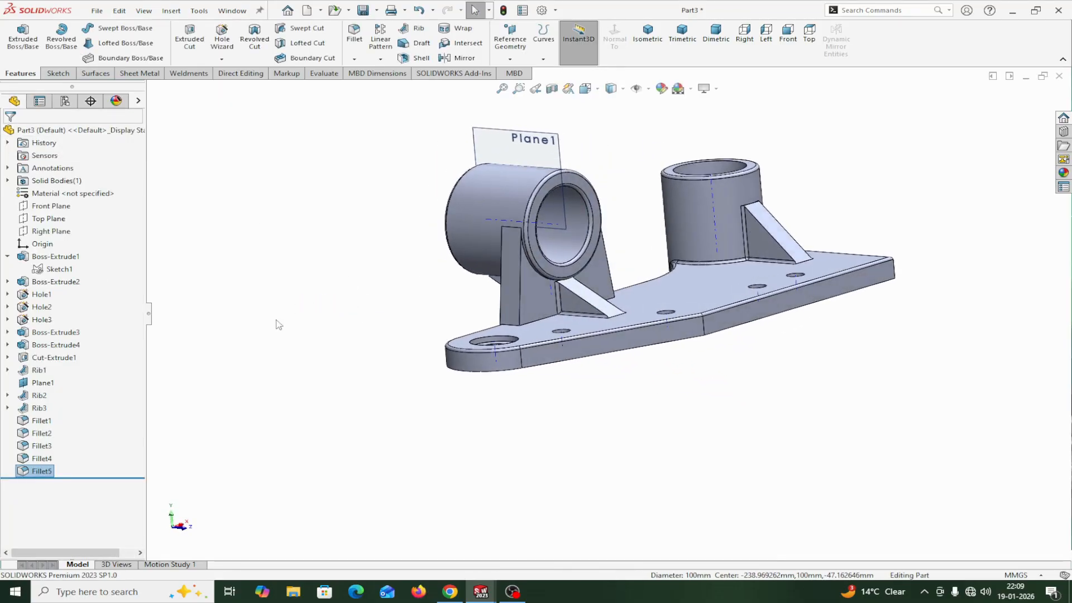
{"action": "left_click", "coordinate": [487, 147]}
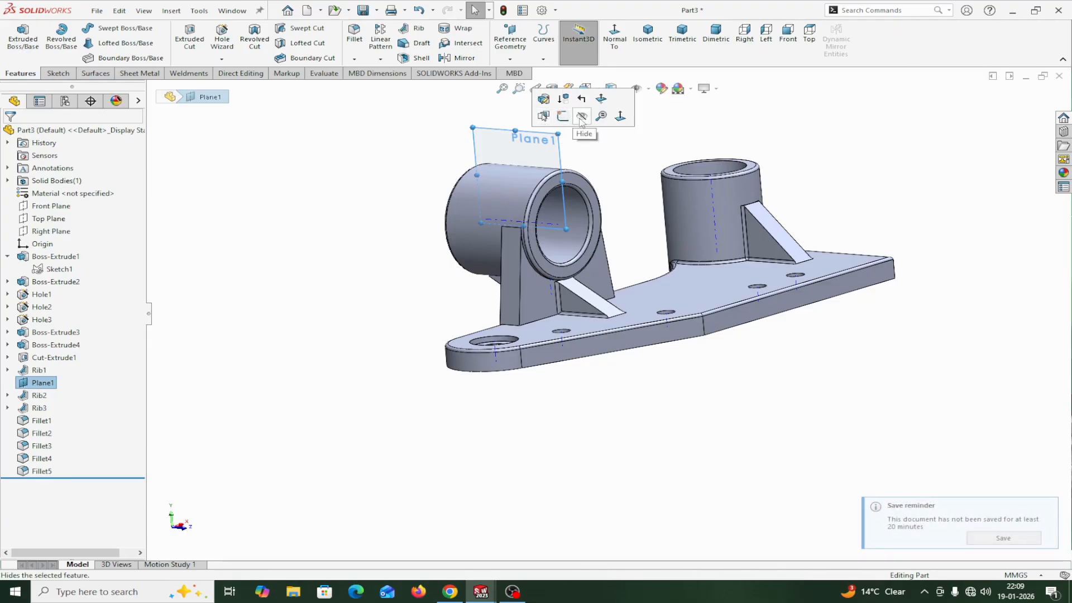
{"action": "left_click", "coordinate": [612, 115]}
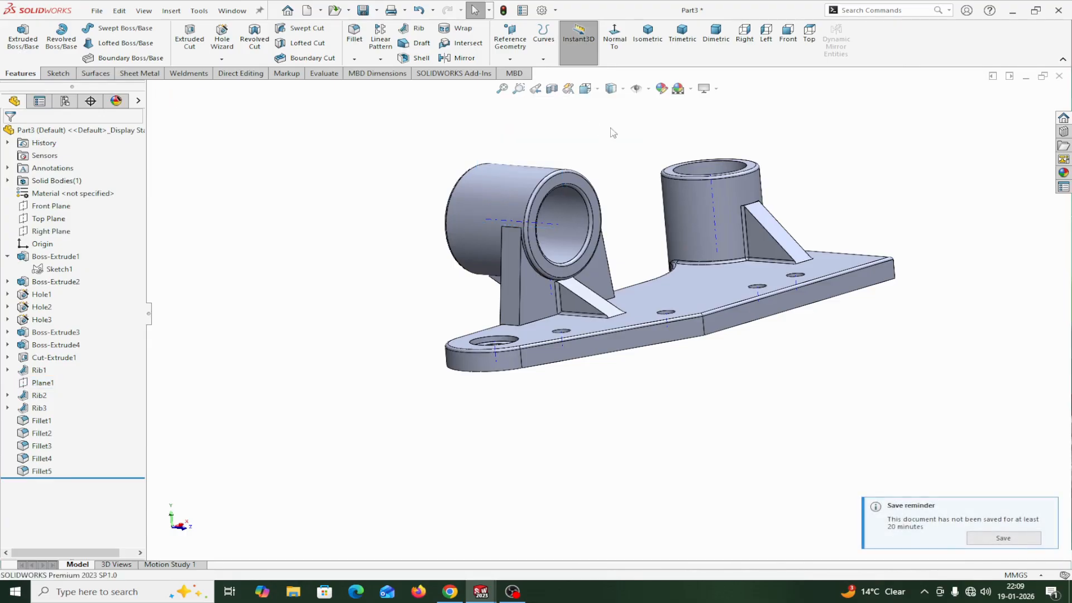
{"action": "left_click", "coordinate": [649, 88]}
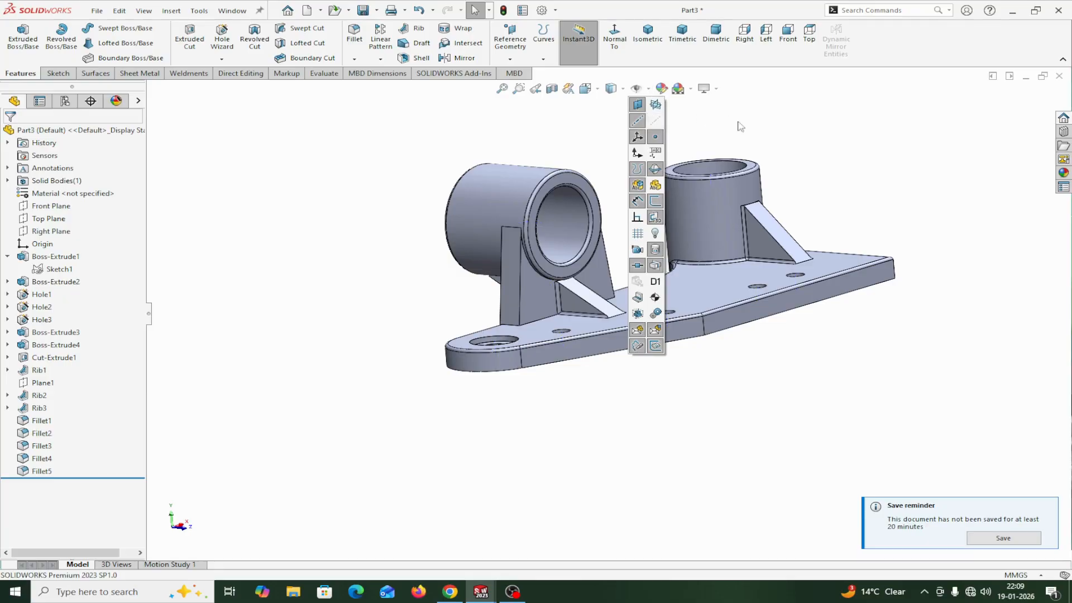
{"action": "middle_click_drag", "start_coordinate": [835, 163], "coordinate": [774, 235]}
{"action": "middle_click_drag", "start_coordinate": [817, 267], "coordinate": [1056, 173]}
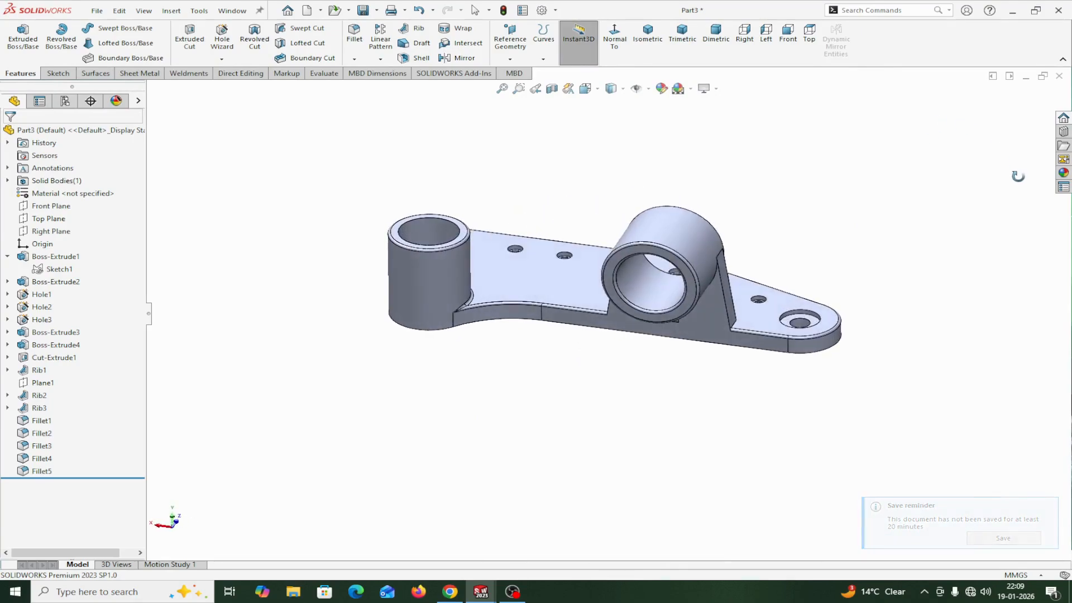
- Apply the brushed steel appearance to the whole part
{"action": "left_click", "coordinate": [138, 101]}
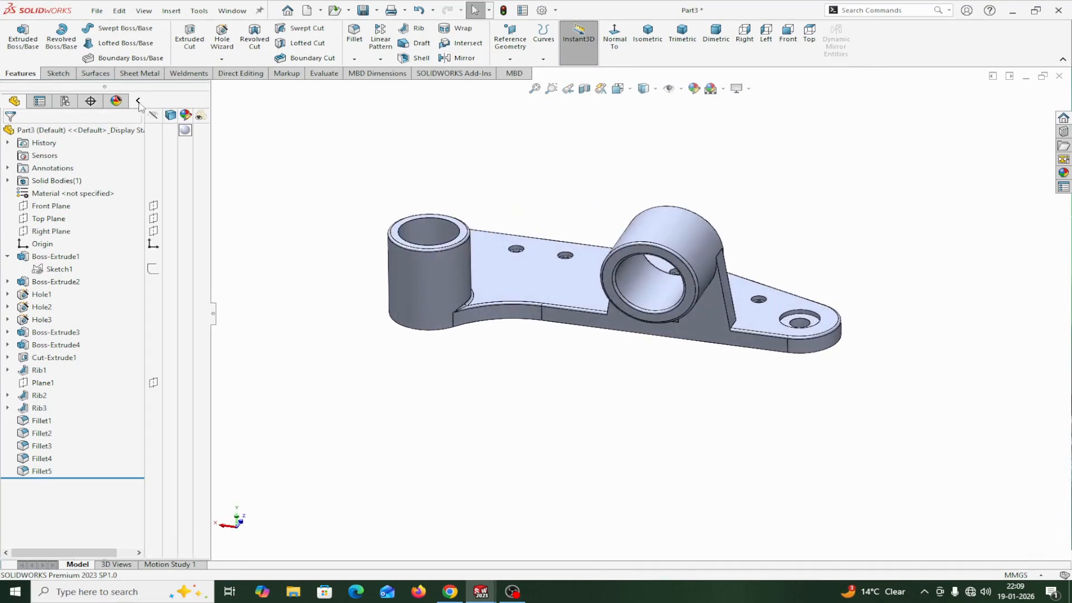
{"action": "left_click", "coordinate": [186, 132]}
{"action": "left_click", "coordinate": [224, 138]}
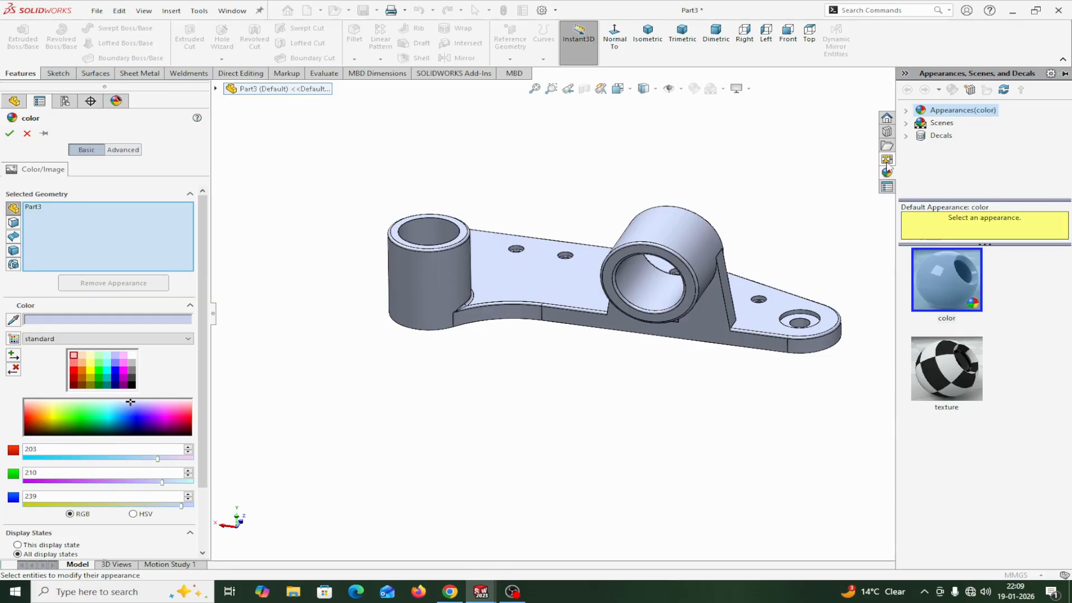
{"action": "left_click", "coordinate": [906, 111]}
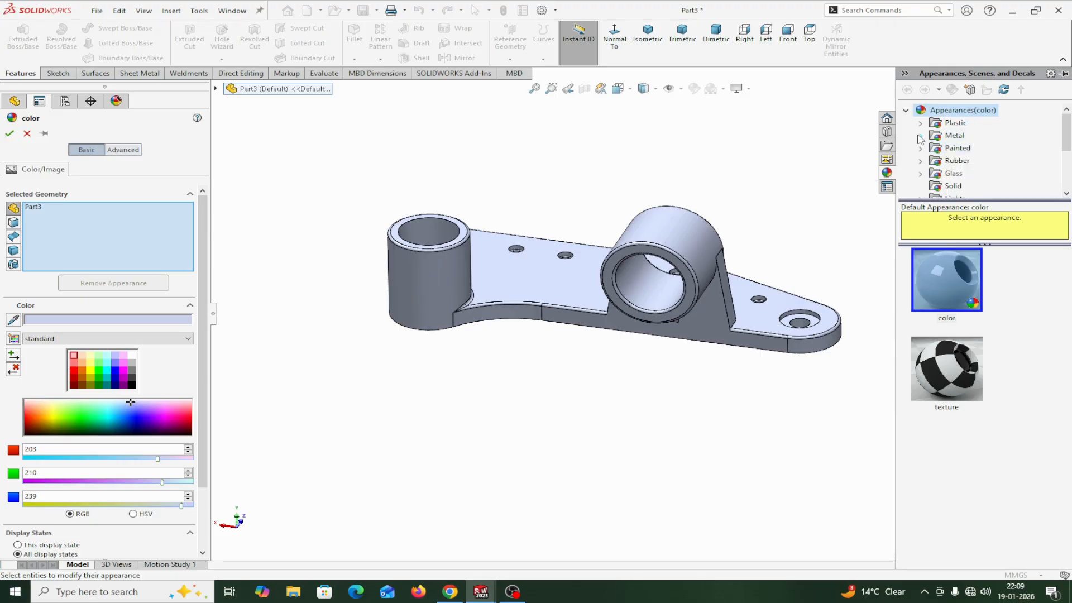
{"action": "left_click", "coordinate": [920, 136]}
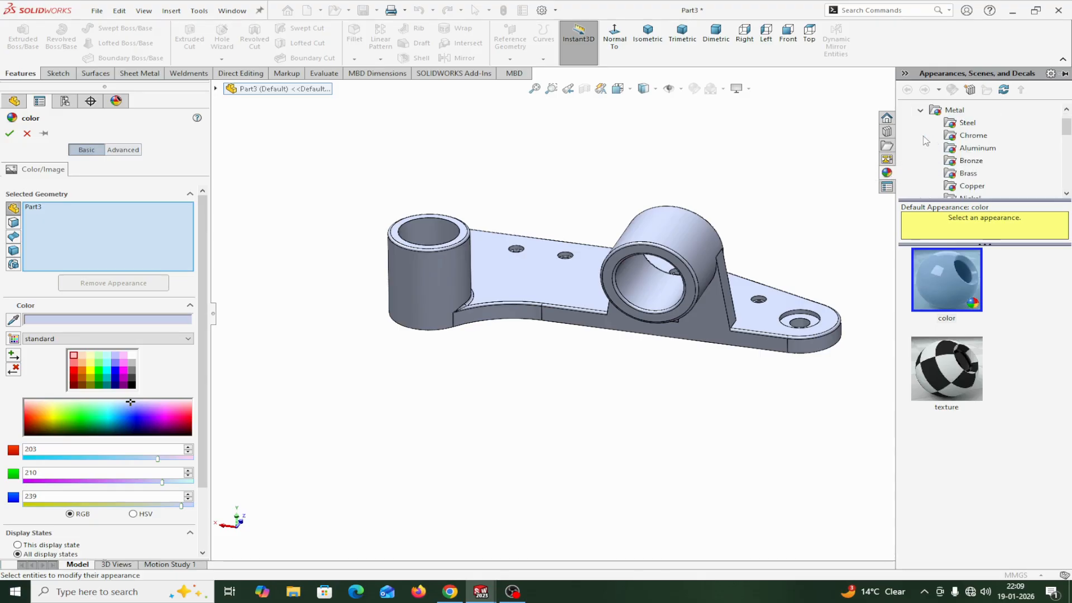
{"action": "left_click", "coordinate": [956, 125]}
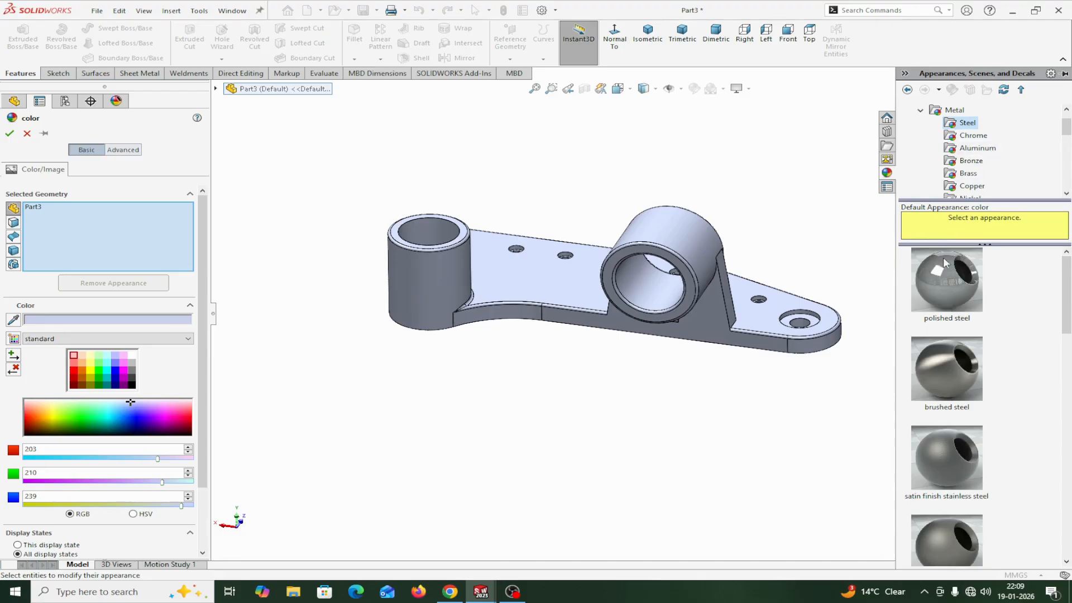
{"action": "left_click", "coordinate": [942, 382]}
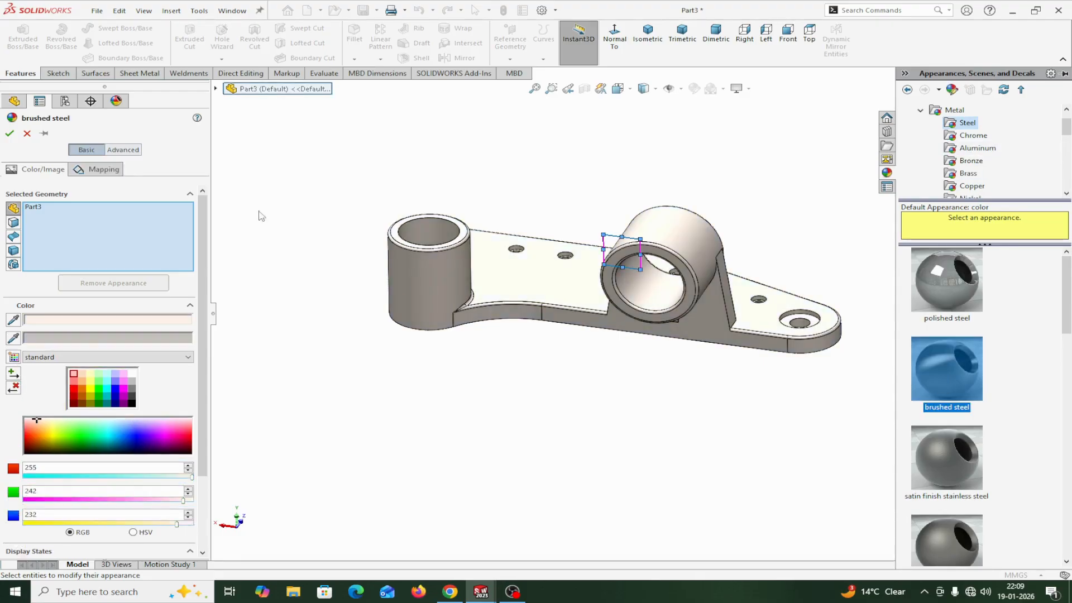
{"action": "left_click", "coordinate": [10, 134]}
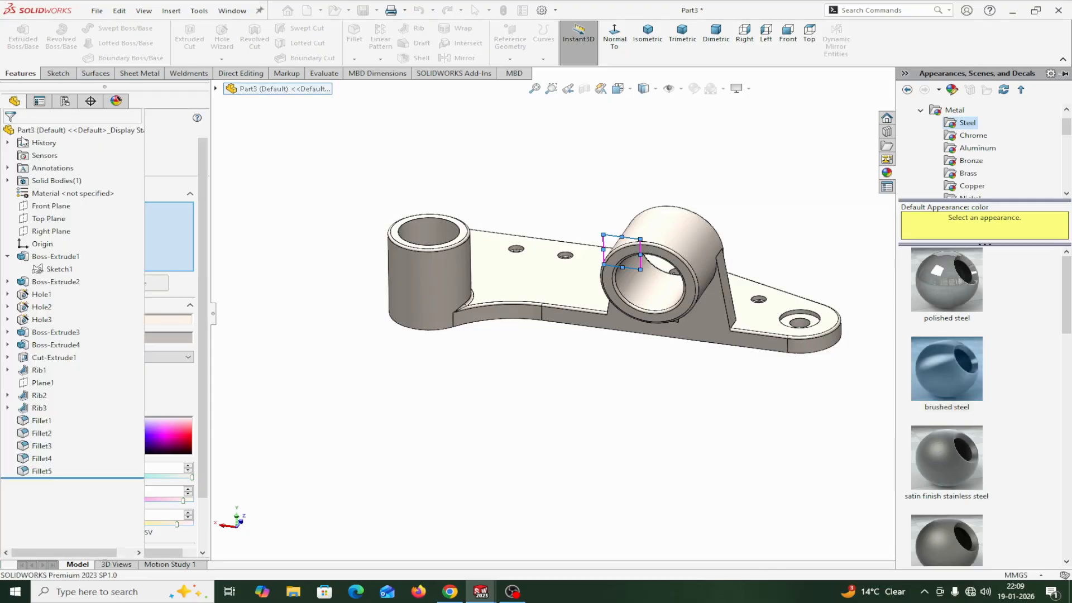
{"action": "left_click", "coordinate": [138, 101]}
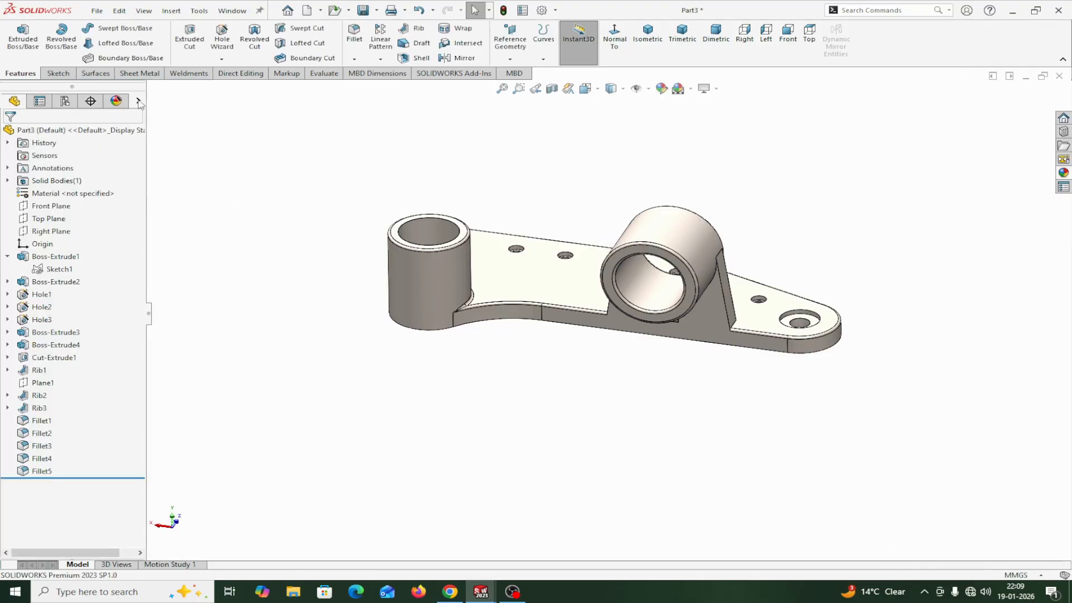
- Inspect the bracket's bosses, ribs and filleted edges from several angles
{"action": "middle_click_drag", "start_coordinate": [534, 404], "coordinate": [570, 333]}
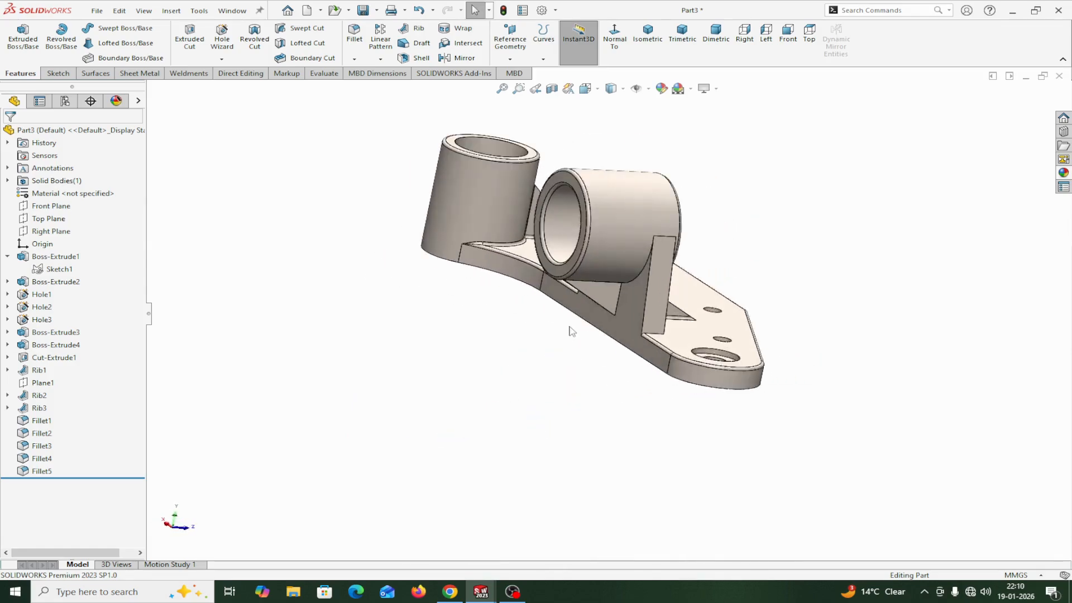
{"action": "scroll", "coordinate": [684, 319], "scroll_direction": "down", "scroll_amount": 3}
{"action": "middle_click_drag", "start_coordinate": [685, 320], "coordinate": [930, 190]}
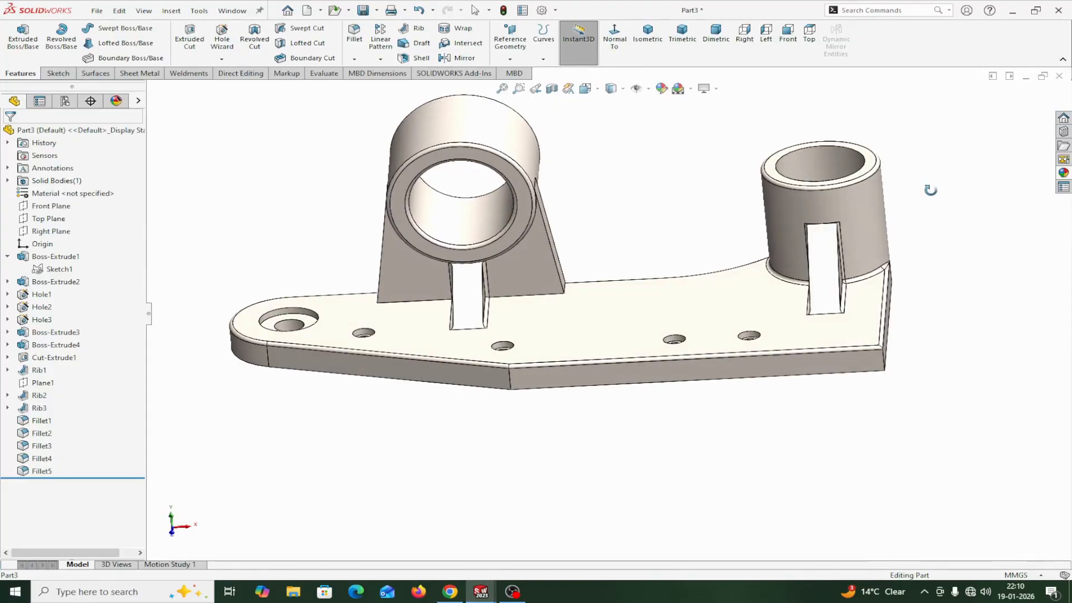
{"action": "key", "text": "Escape"}
{"action": "scroll", "coordinate": [668, 240], "scroll_direction": "down", "scroll_amount": 1}
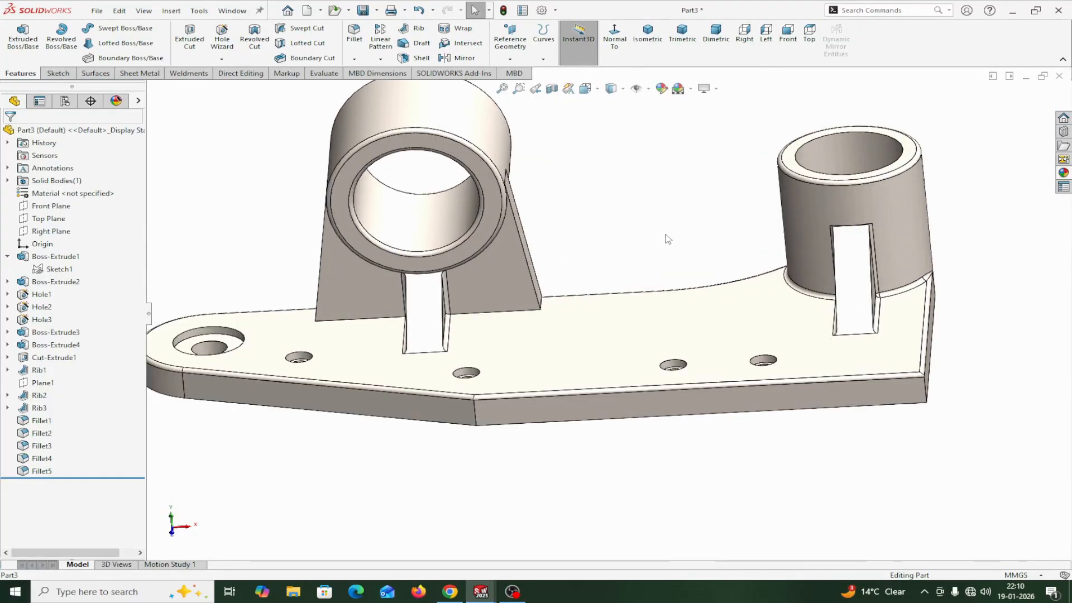
{"action": "scroll", "coordinate": [668, 239], "scroll_direction": "up", "scroll_amount": 1}
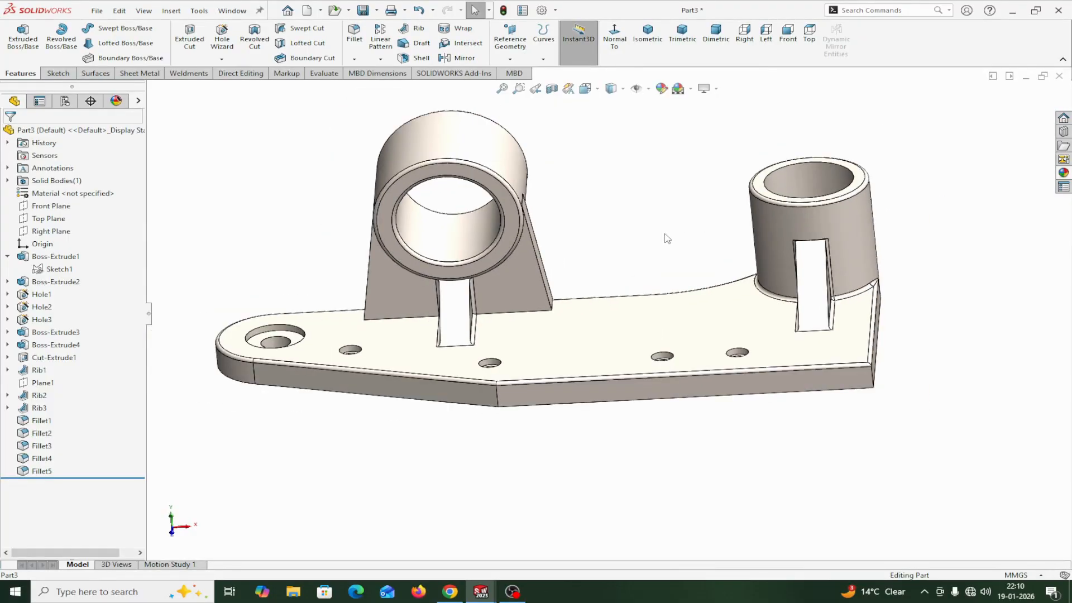